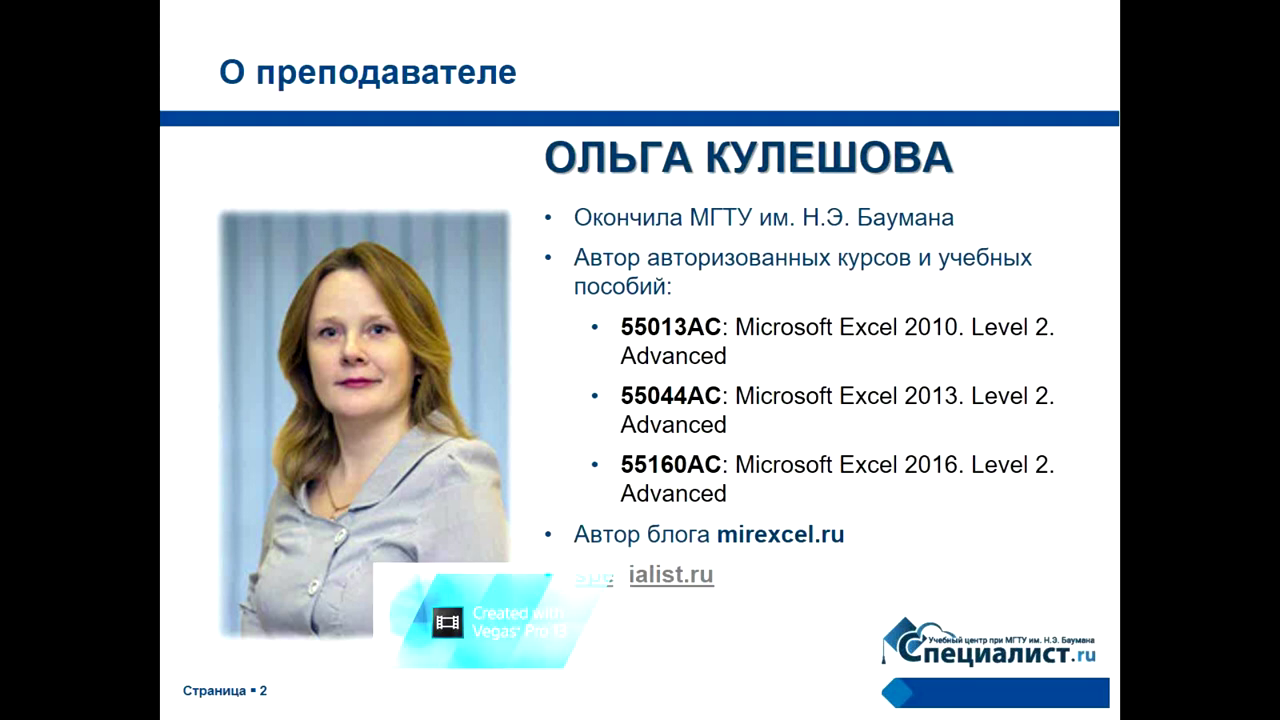
Advance the slideshow to slide 4, which lists three Excel table-transposition methods.
{"action": "key", "text": "Right"}
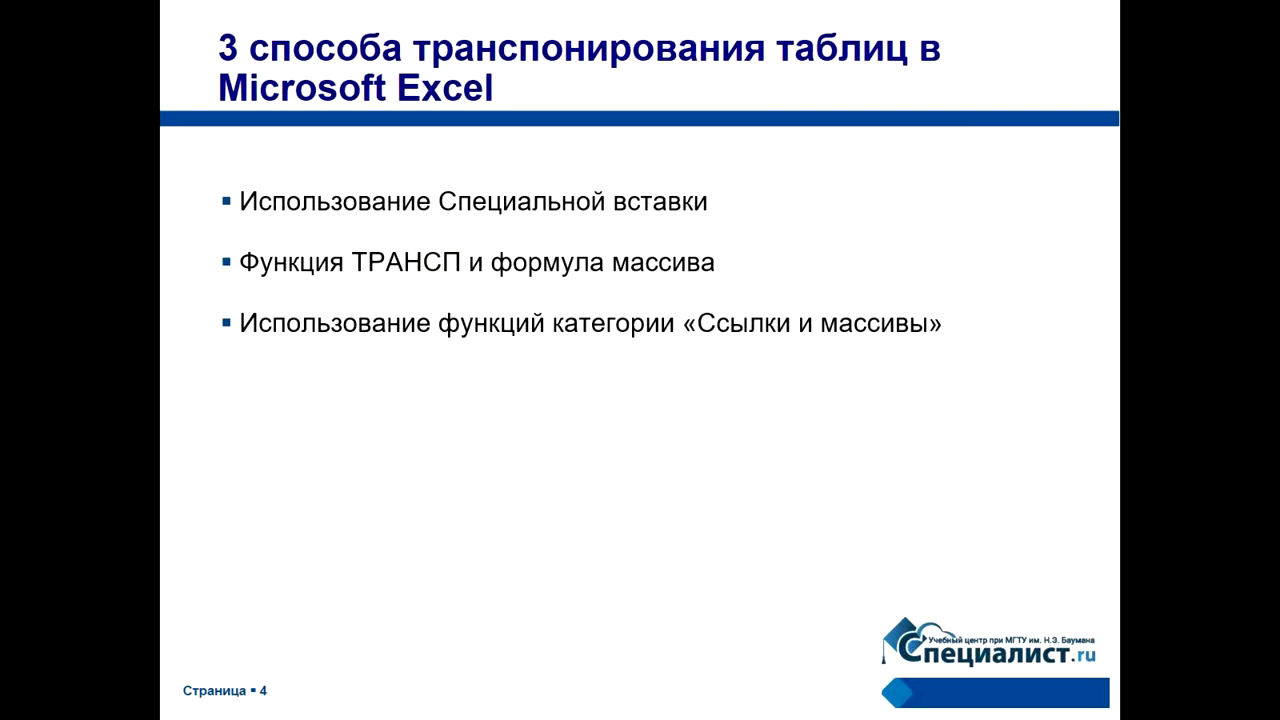
{"action": "key", "text": "alt+Tab"}
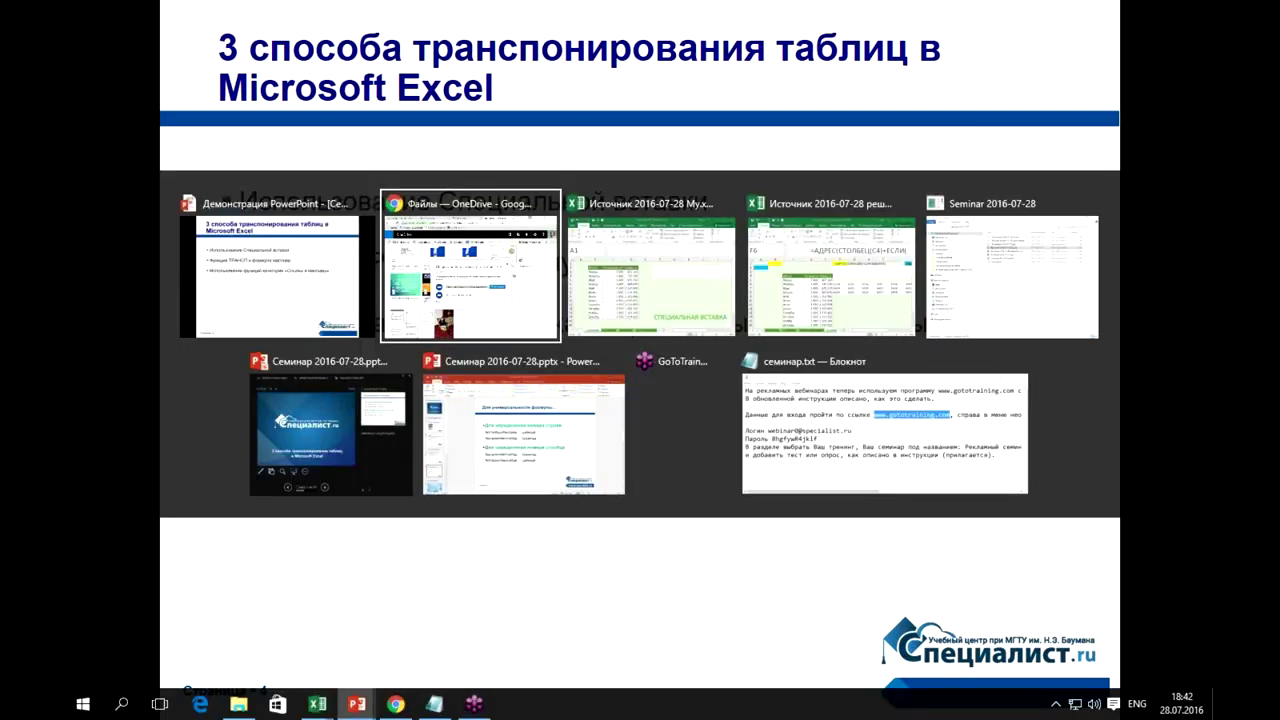
Switch to the 'Источник' workbook, maximize its window, and select the month table B2:D14.
{"action": "key", "text": "alt+Tab"}
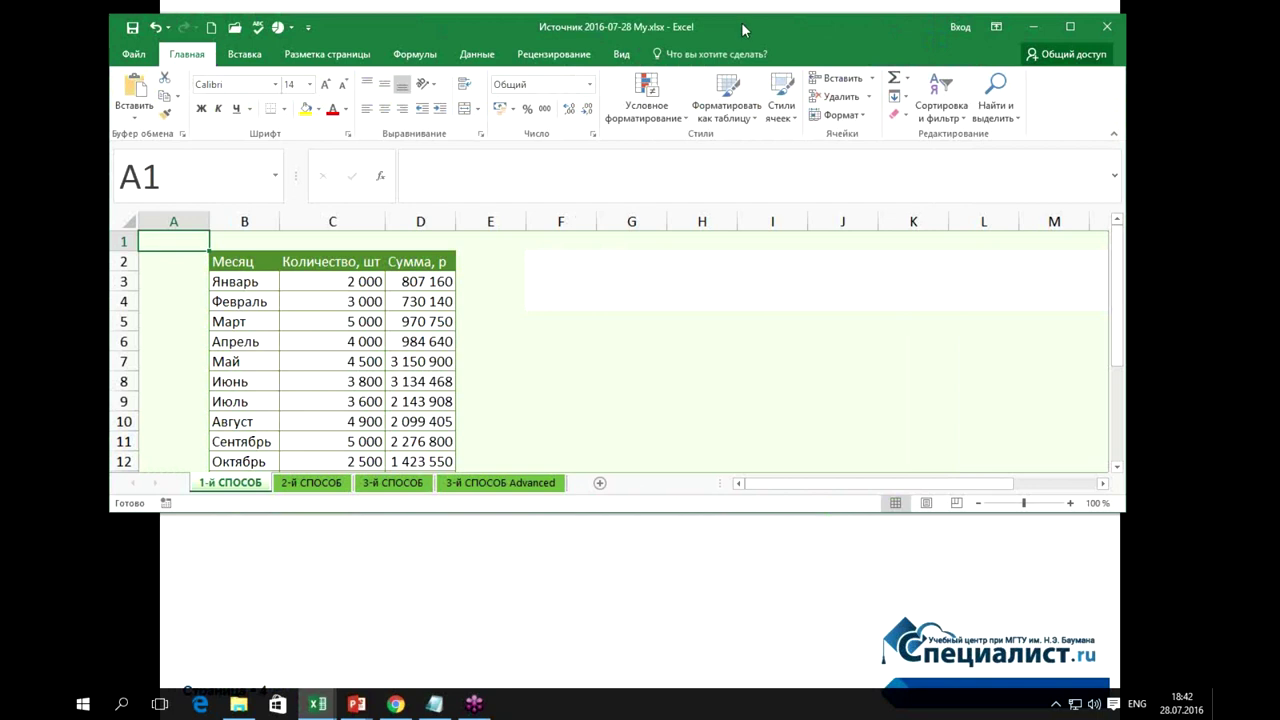
{"action": "double_click", "coordinate": [741, 22]}
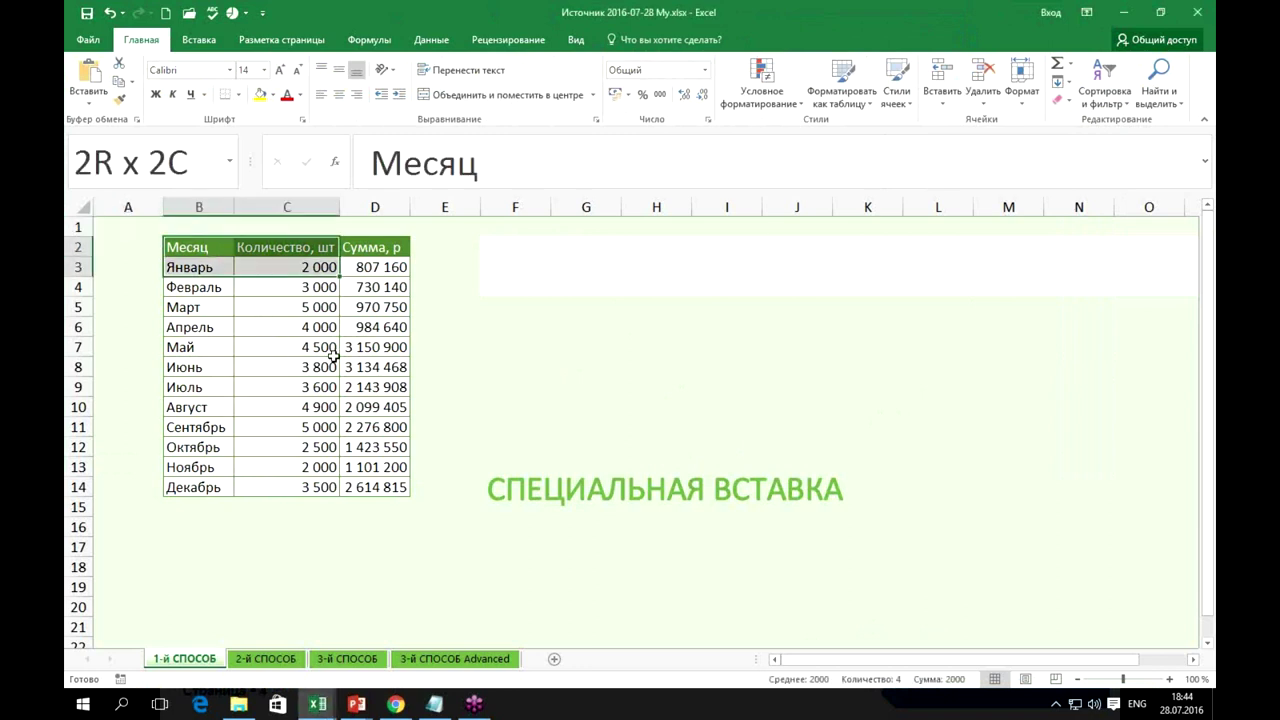
{"action": "left_click_drag", "start_coordinate": [212, 252], "coordinate": [395, 487]}
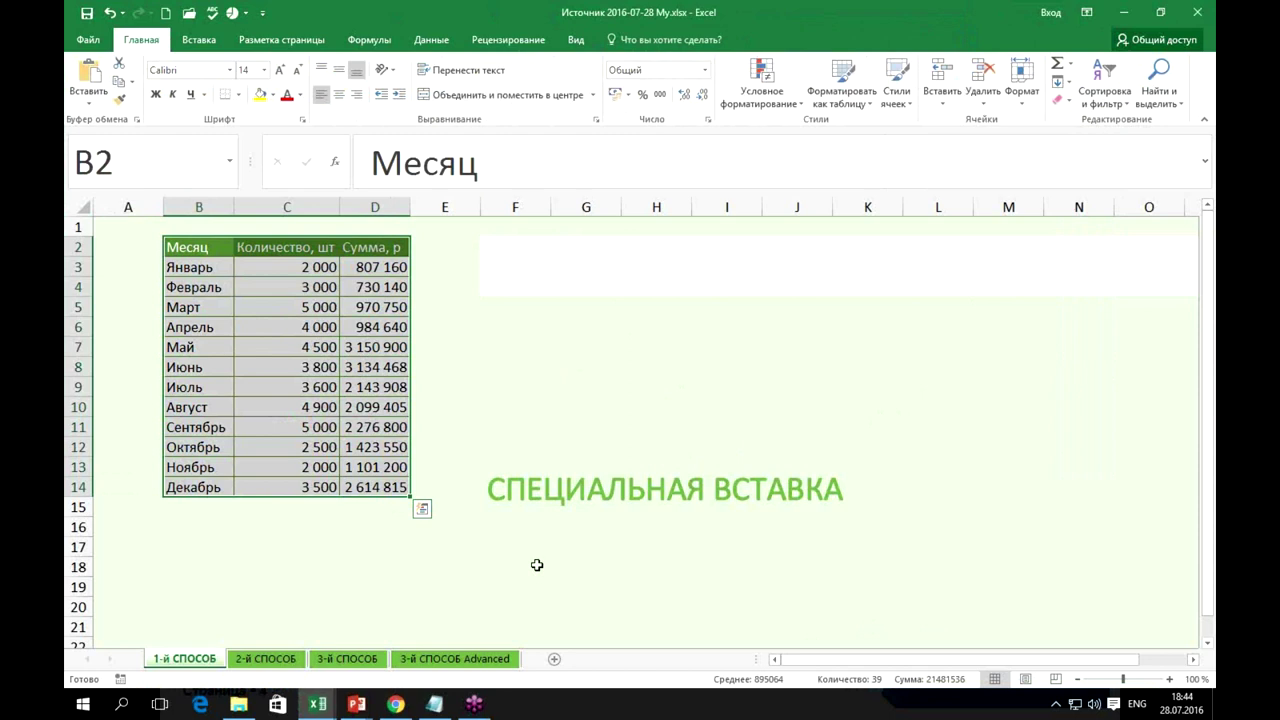
Copy the B2:D14 month table and paste it transposed starting at cell F2.
{"action": "key", "text": "ctrl+c"}
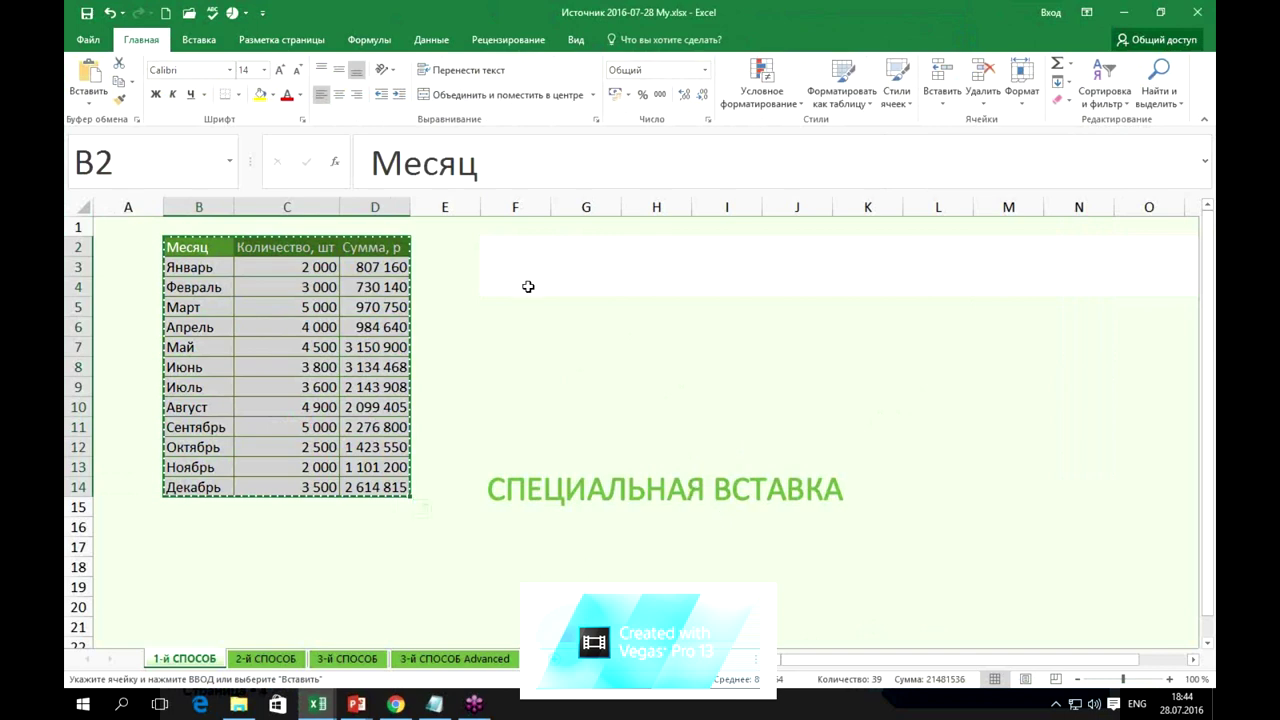
{"action": "right_click", "coordinate": [519, 250]}
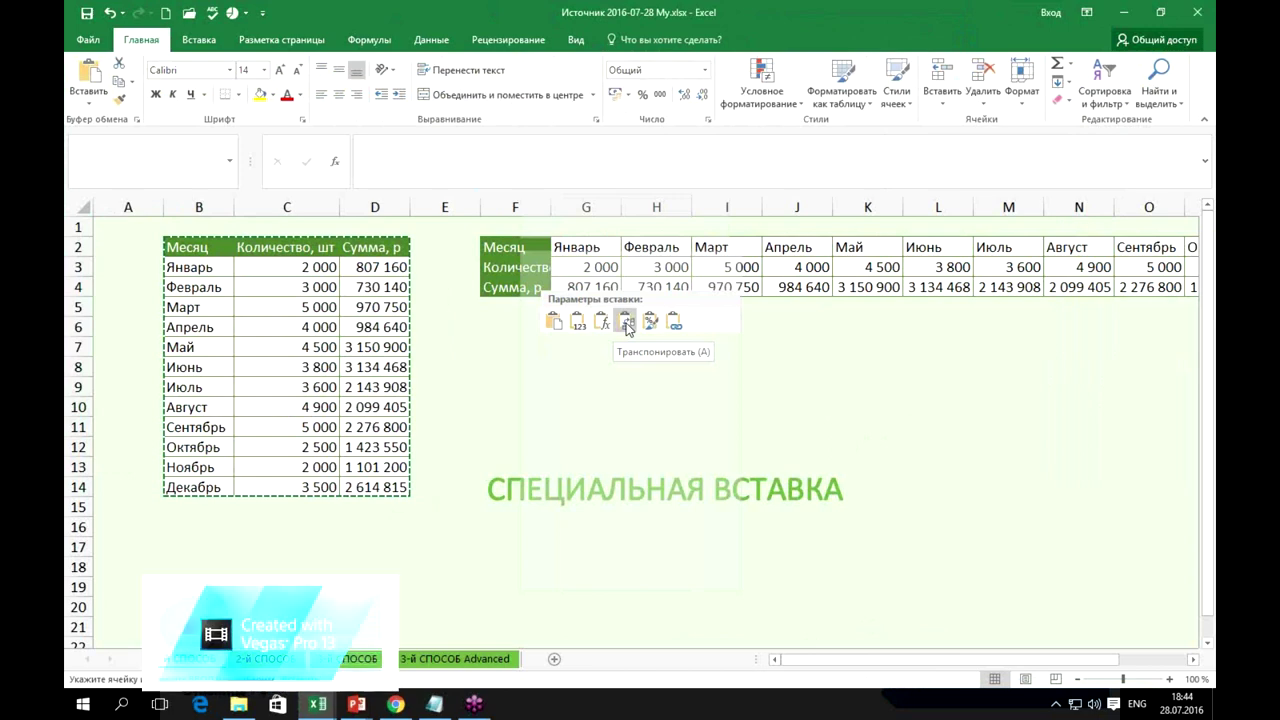
{"action": "left_click", "coordinate": [626, 322]}
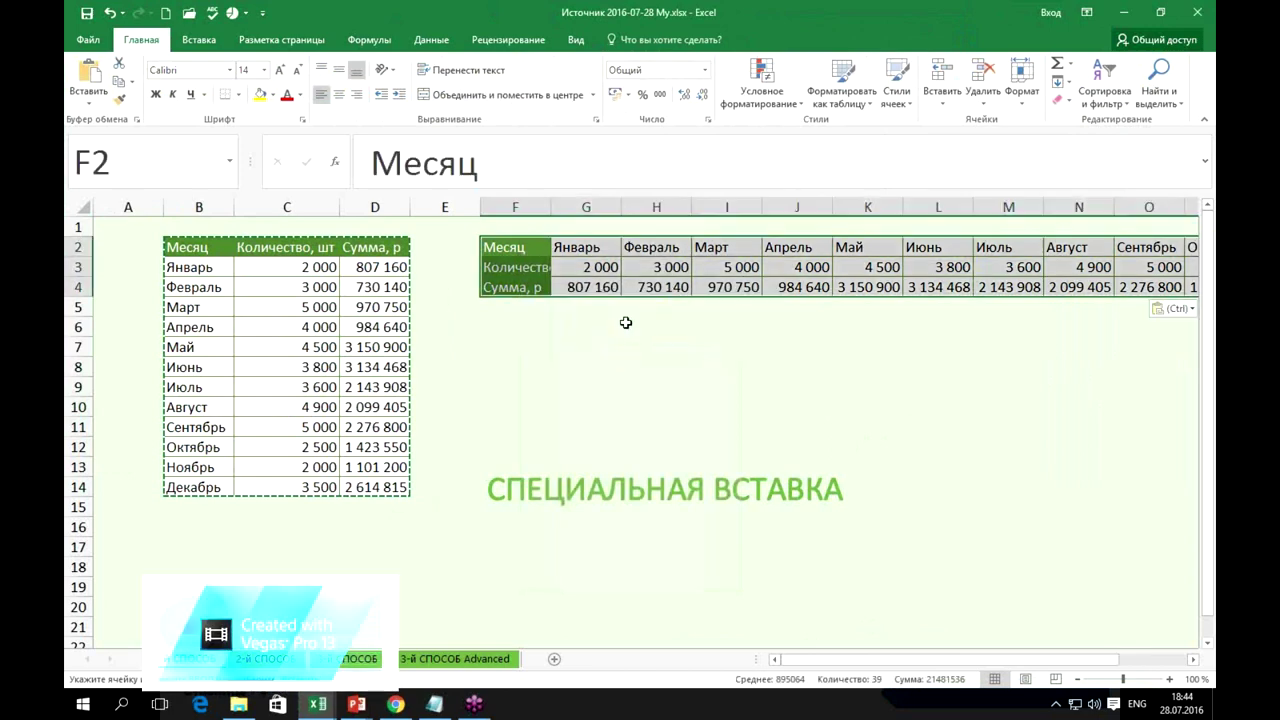
{"action": "left_click", "coordinate": [533, 264]}
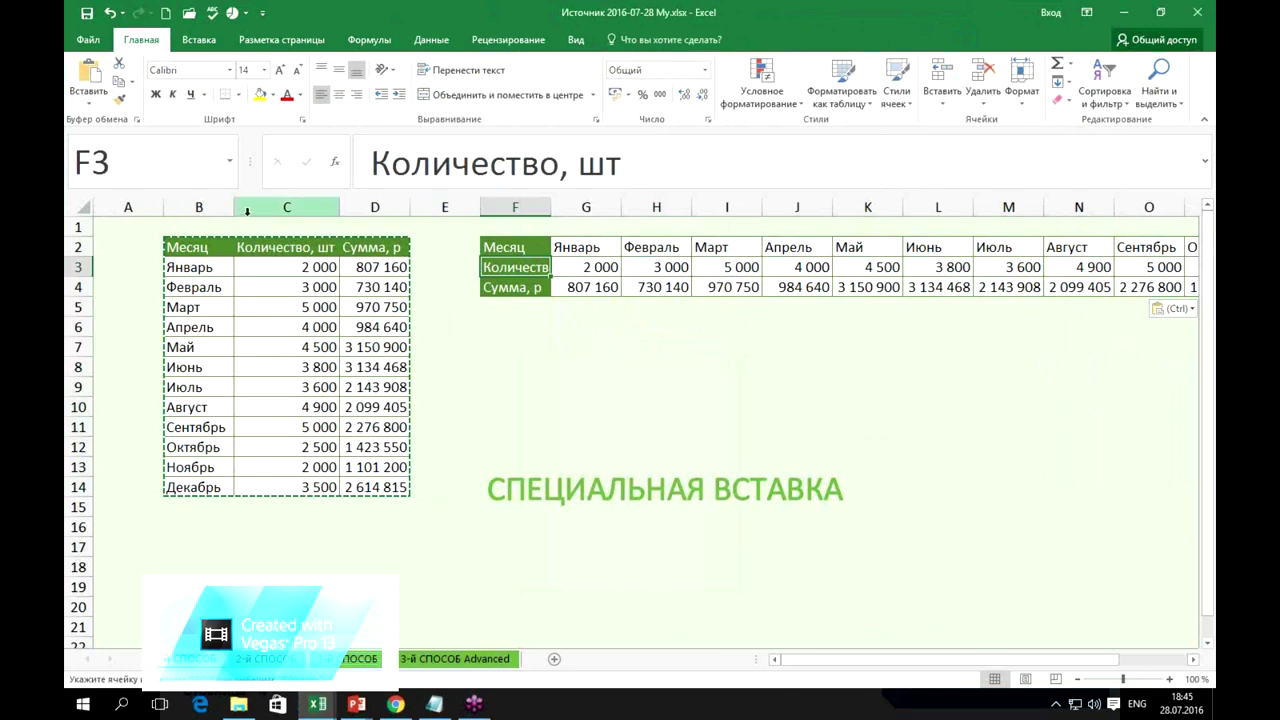
{"action": "left_click", "coordinate": [298, 272]}
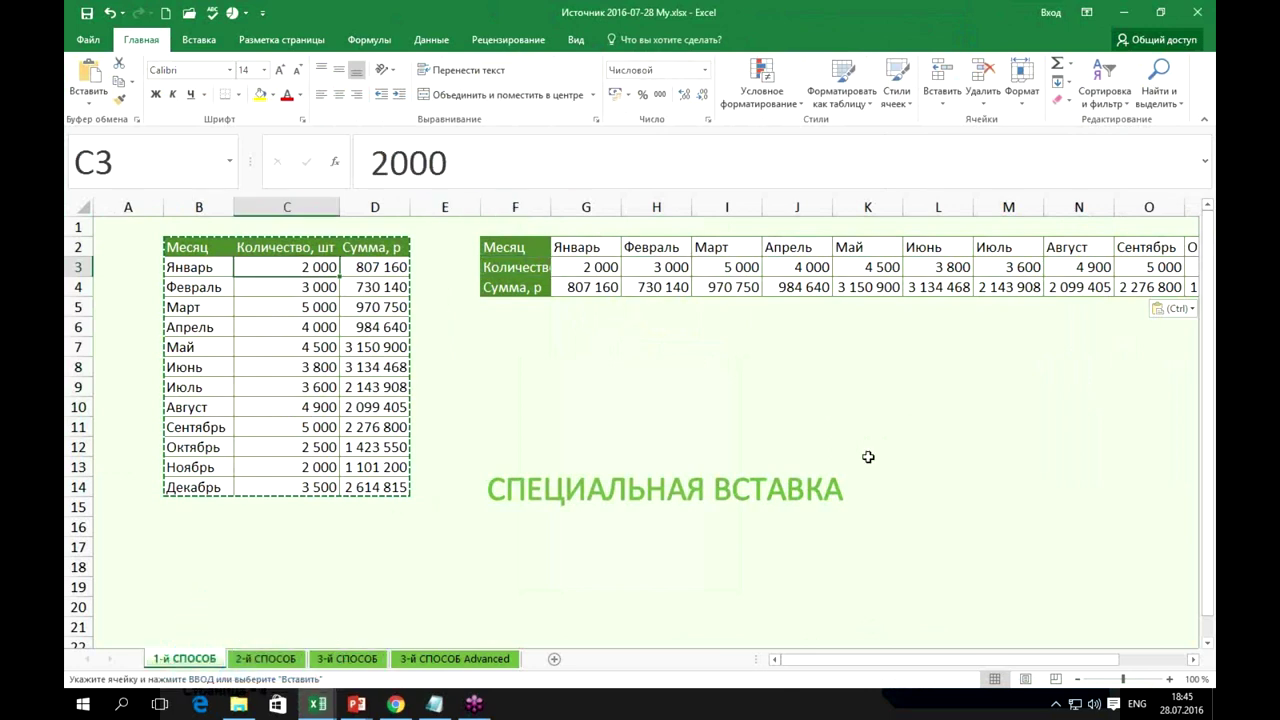
{"action": "type", "text": "66666"}
{"action": "key", "text": "Return"}
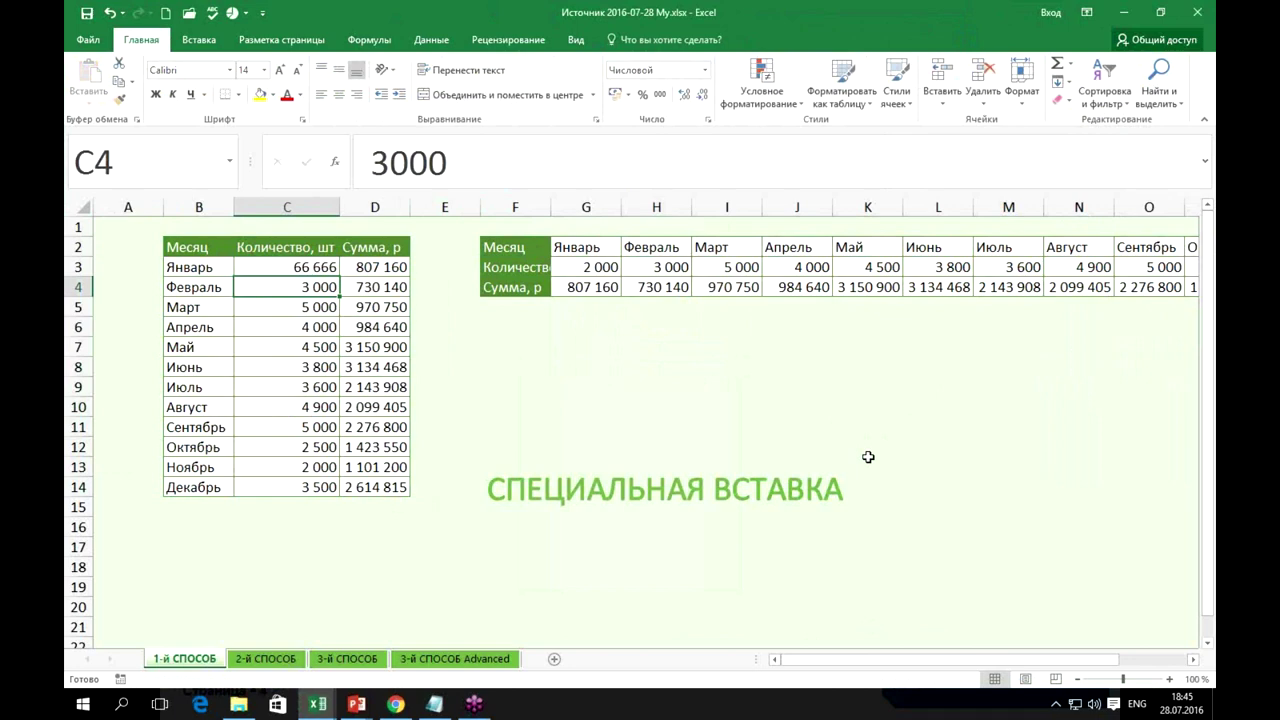
{"action": "key", "text": "ctrl+z"}
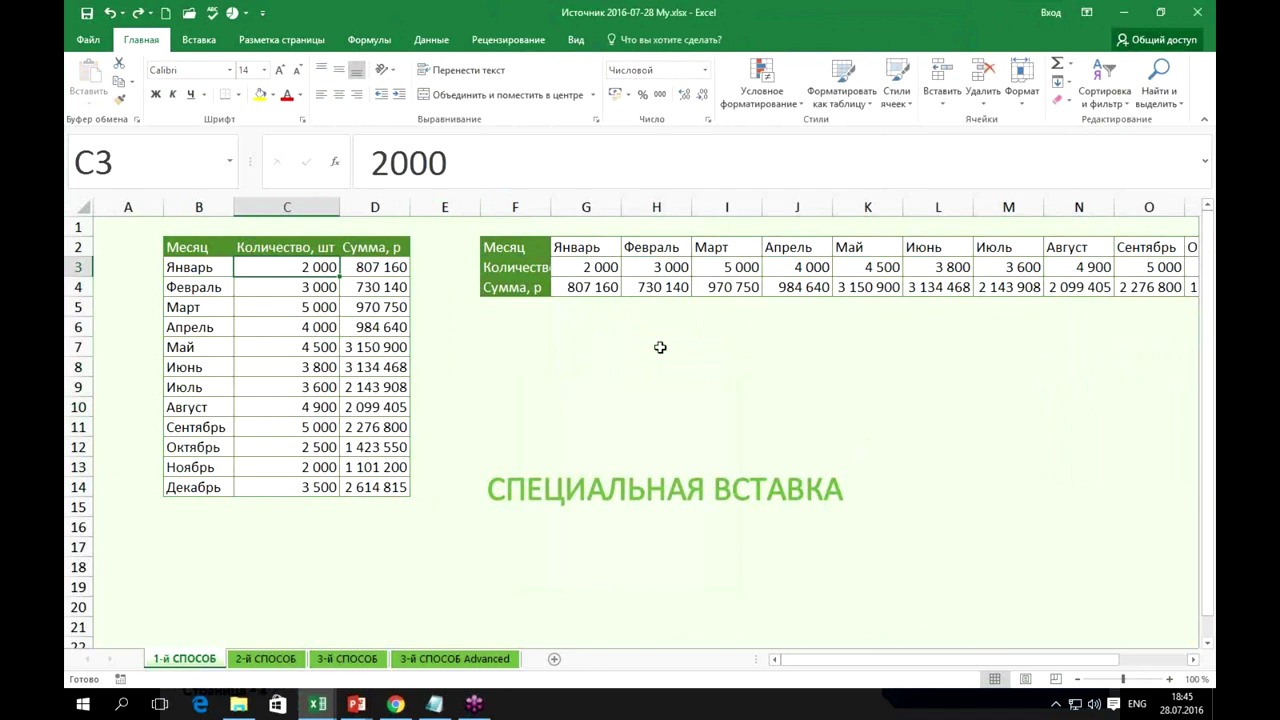
{"action": "left_click", "coordinate": [530, 247]}
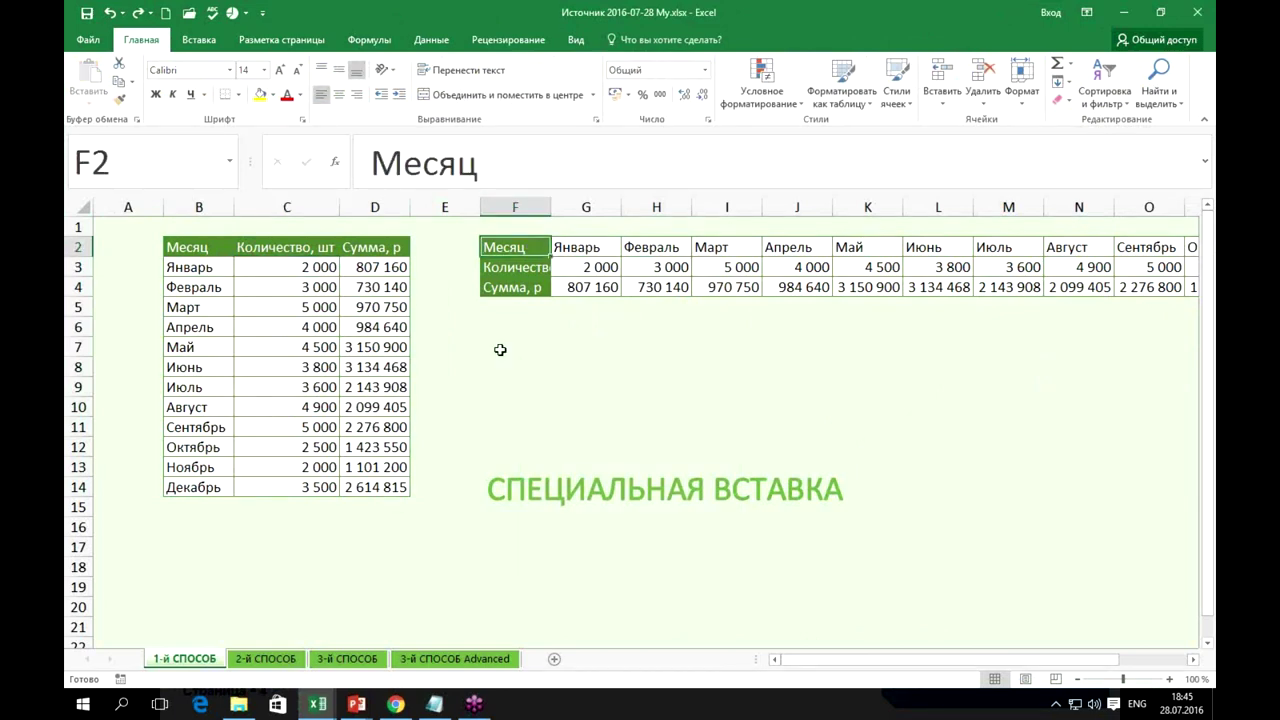
Copy the horizontal table F2:R4 and paste it transposed as a vertical list at M8:O20.
{"action": "key", "text": "ctrl+shift+Right"}
{"action": "key", "text": "ctrl+shift+Down"}
{"action": "key", "text": "ctrl+c"}
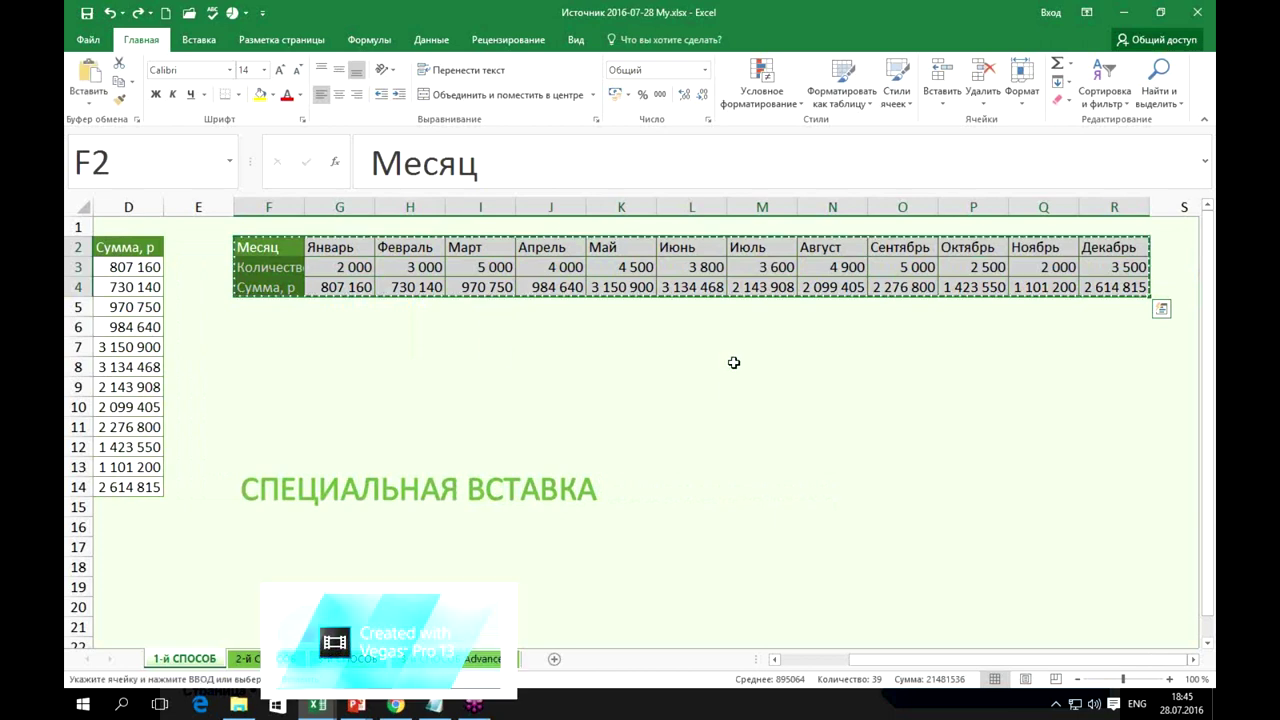
{"action": "right_click", "coordinate": [735, 366]}
{"action": "left_click", "coordinate": [843, 93]}
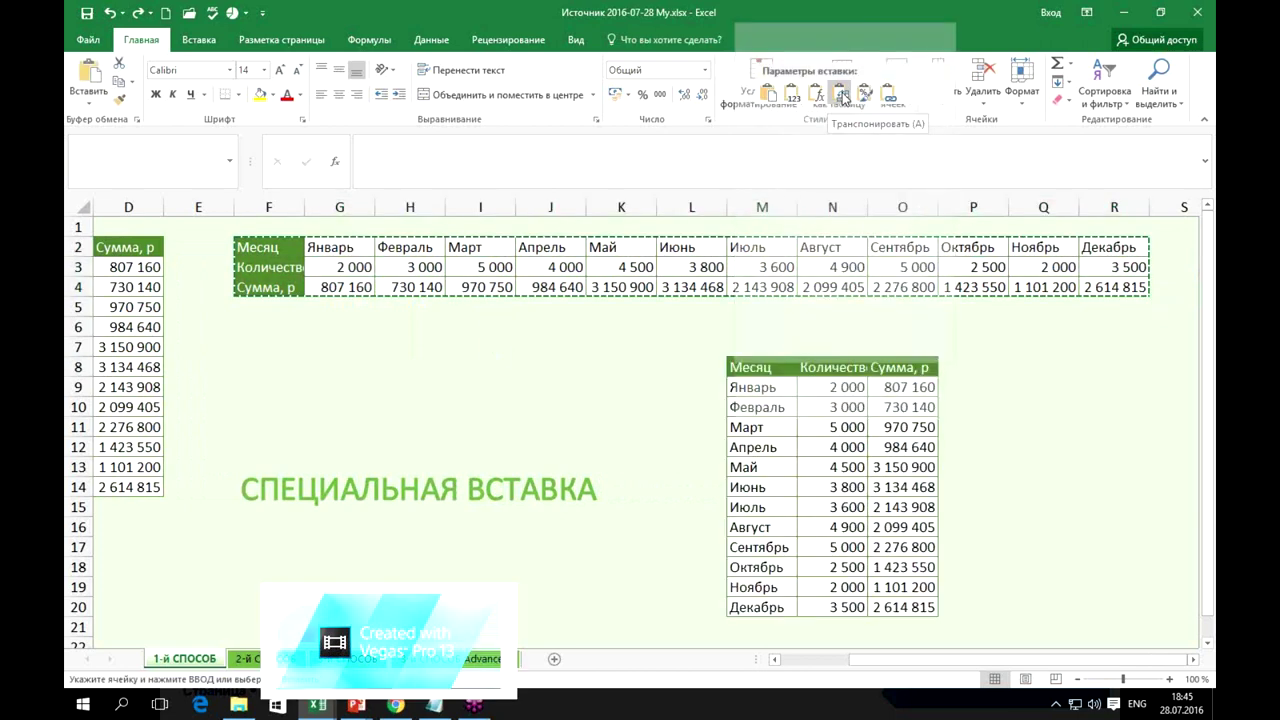
{"action": "left_click", "coordinate": [843, 93]}
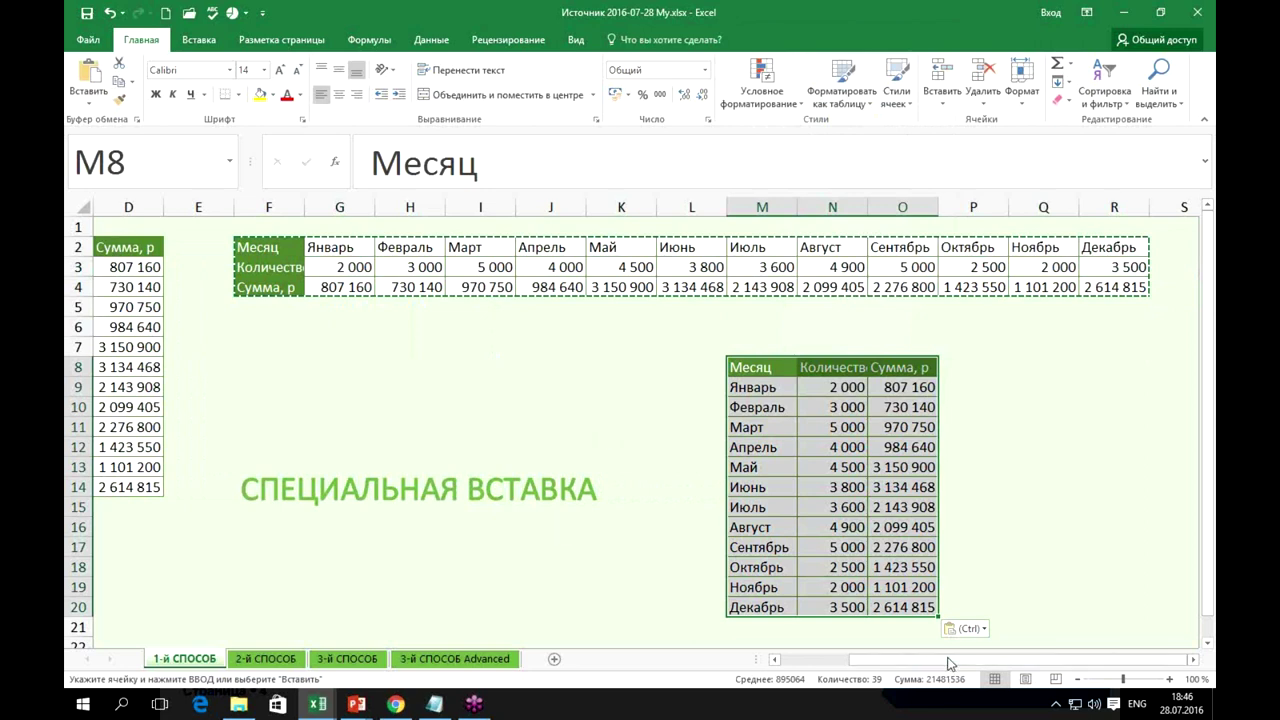
Enter the formula =B2 in F6 so it shows Месяц.
{"action": "left_click_drag", "start_coordinate": [953, 659], "coordinate": [848, 662]}
{"action": "left_click", "coordinate": [527, 321]}
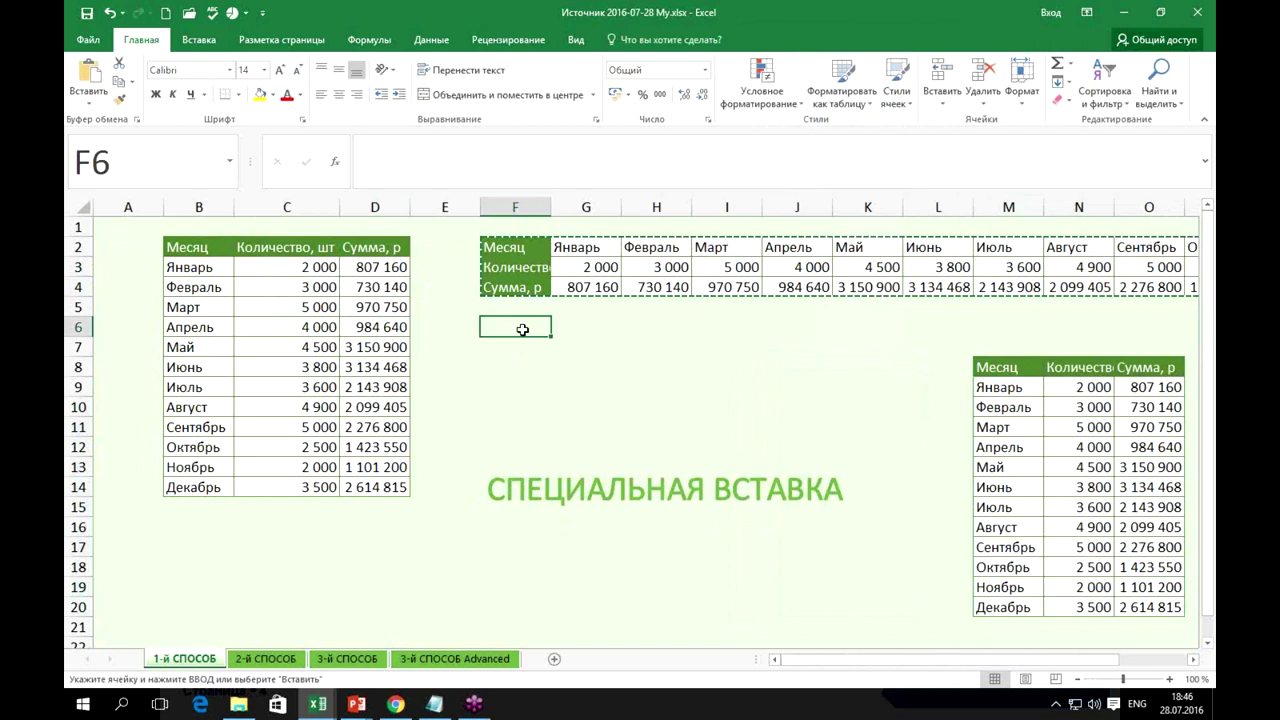
{"action": "type", "text": "="}
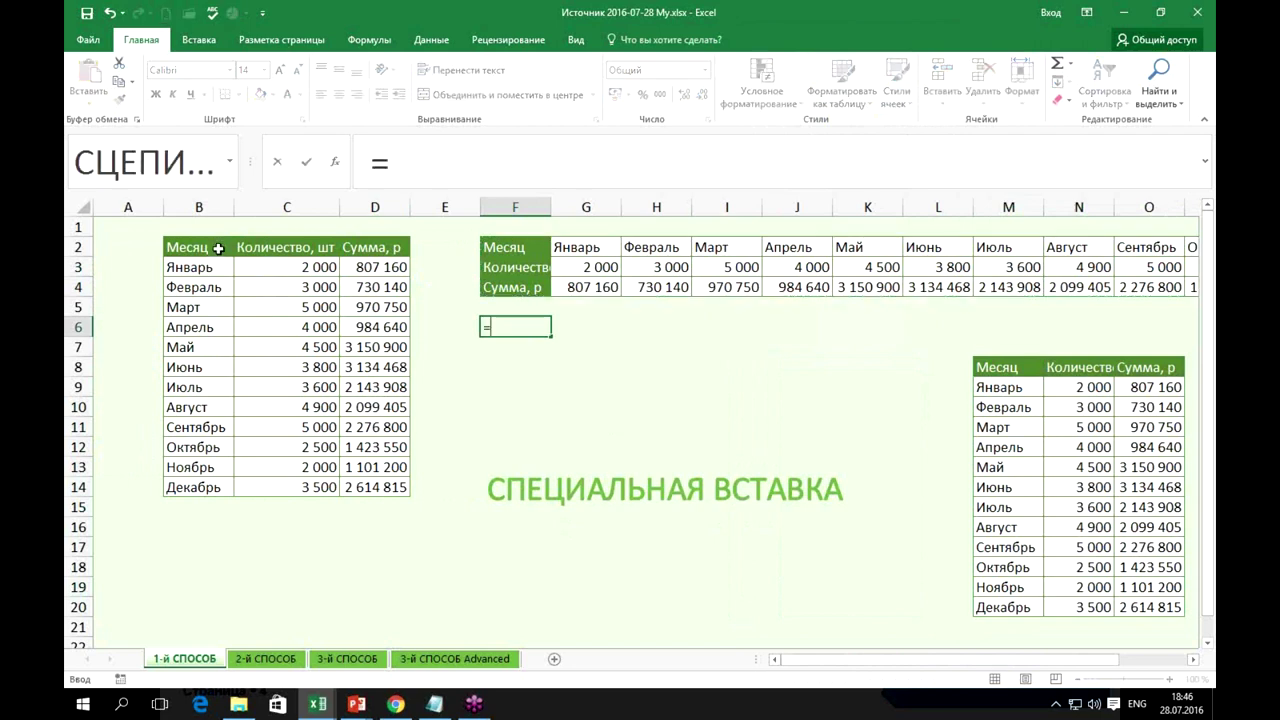
{"action": "left_click", "coordinate": [216, 246]}
{"action": "key", "text": "Return"}
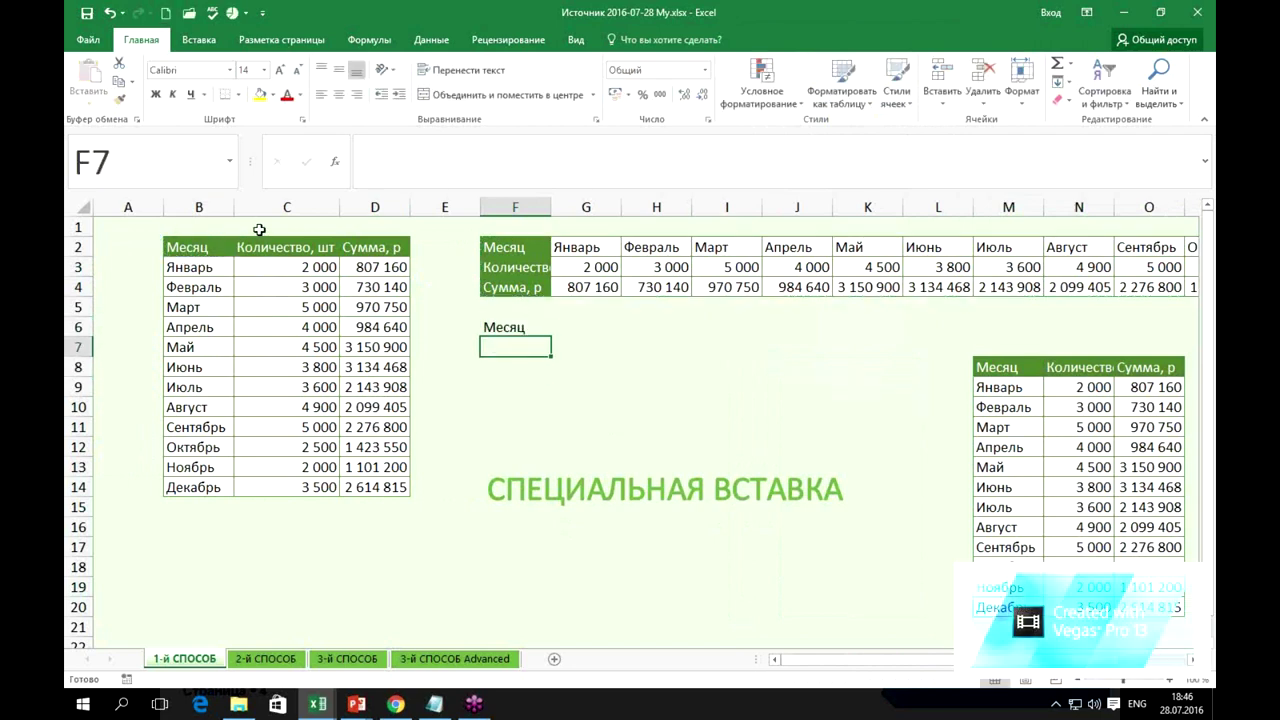
Cancel the =C2 formula started in F7 and clear F6 again.
{"action": "type", "text": "="}
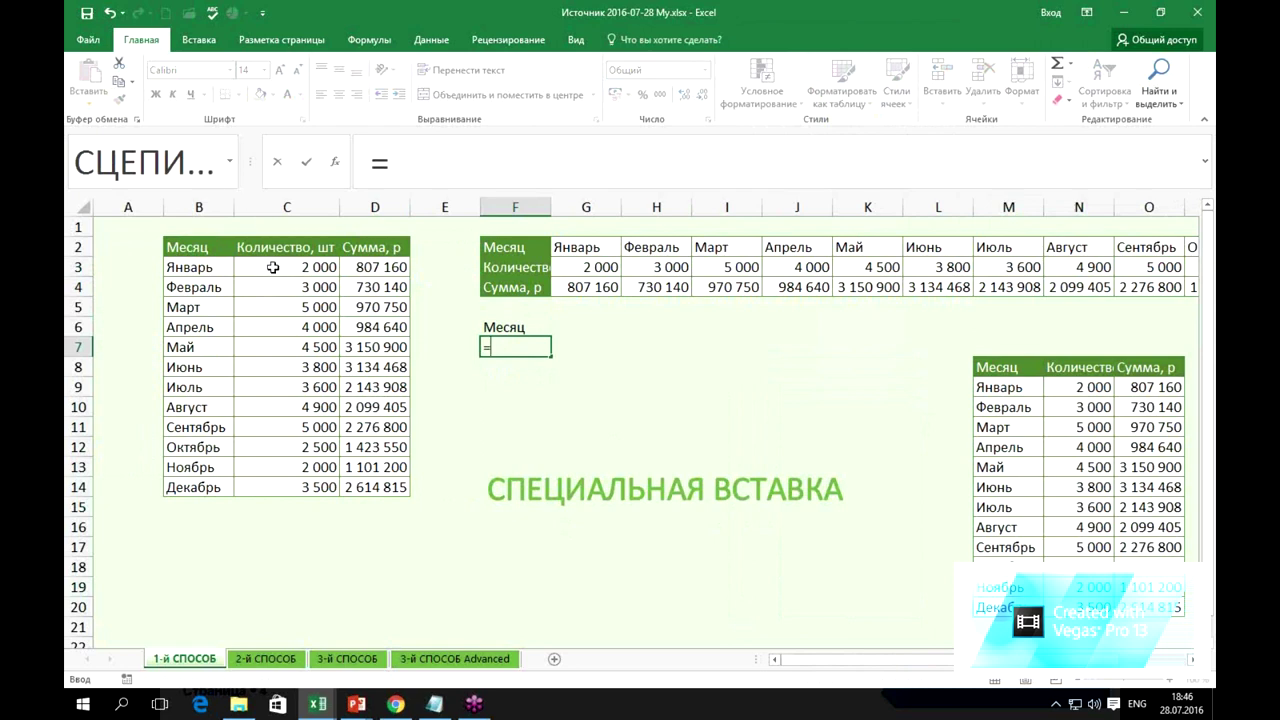
{"action": "left_click", "coordinate": [278, 251]}
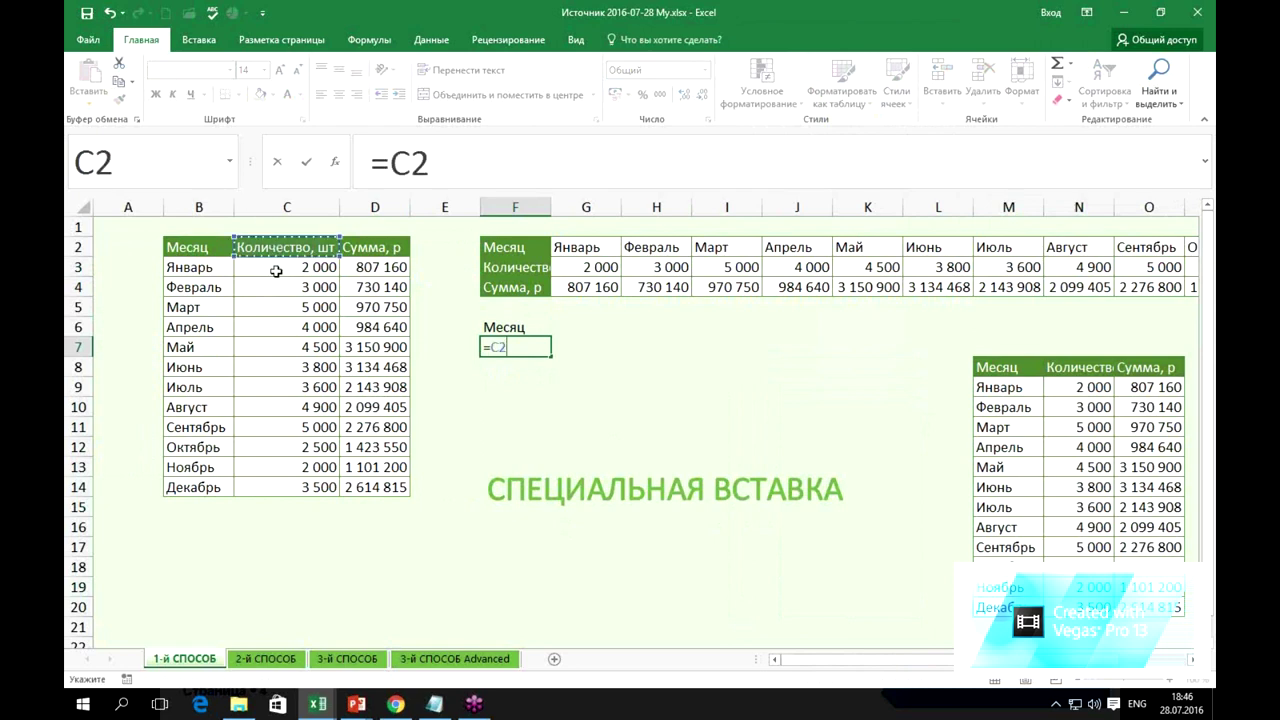
{"action": "key", "text": "Escape"}
{"action": "key", "text": "Up"}
{"action": "key", "text": "Delete"}
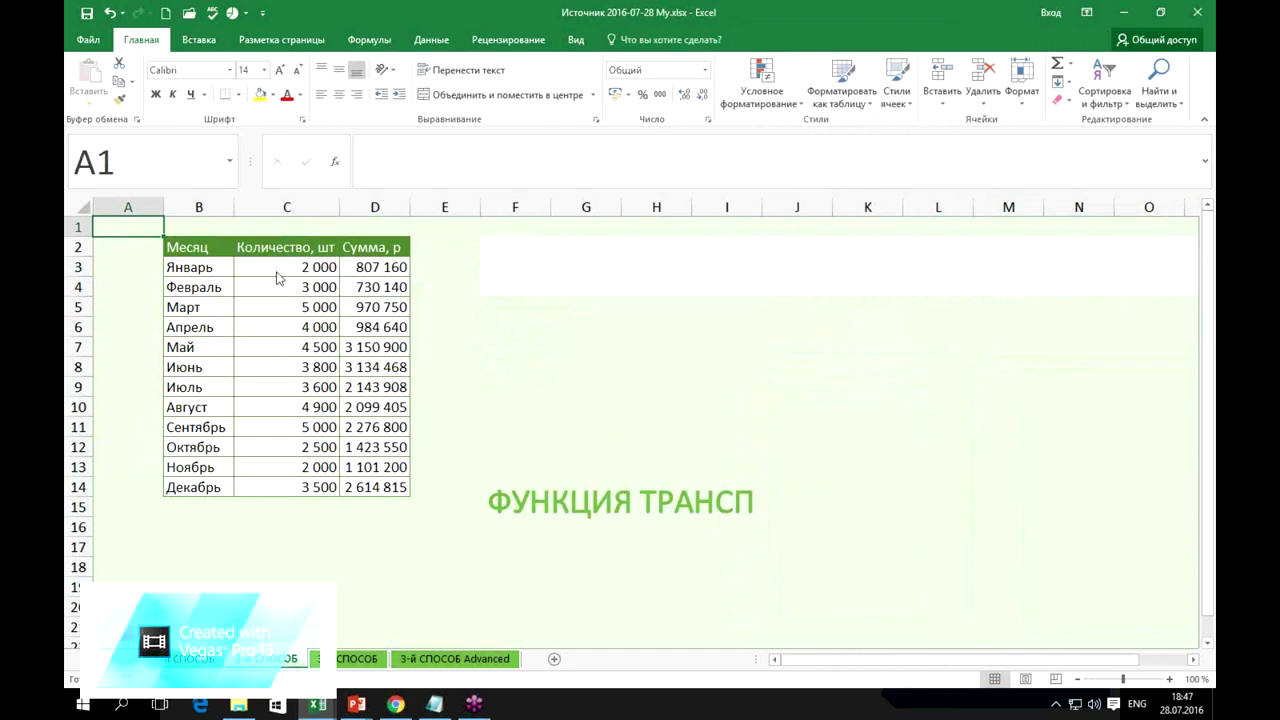
{"action": "left_click", "coordinate": [528, 343]}
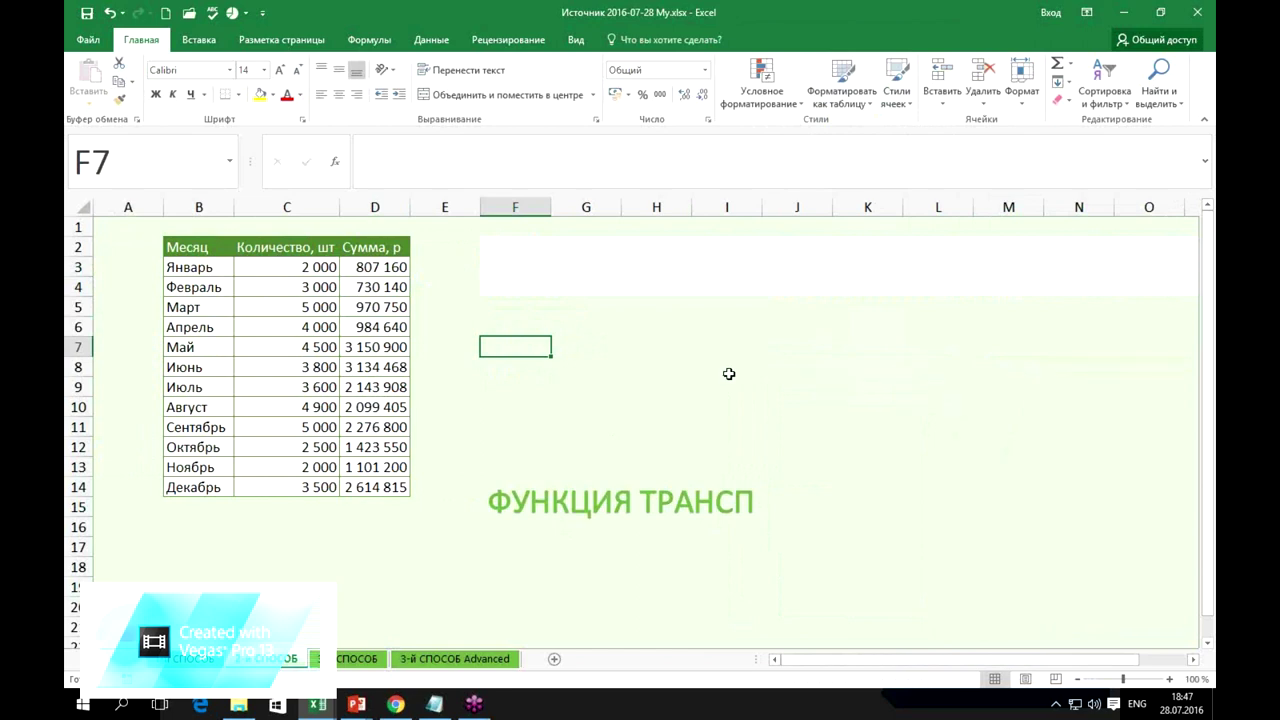
{"action": "type", "text": "=nhf"}
{"action": "key", "text": "BackSpace"}
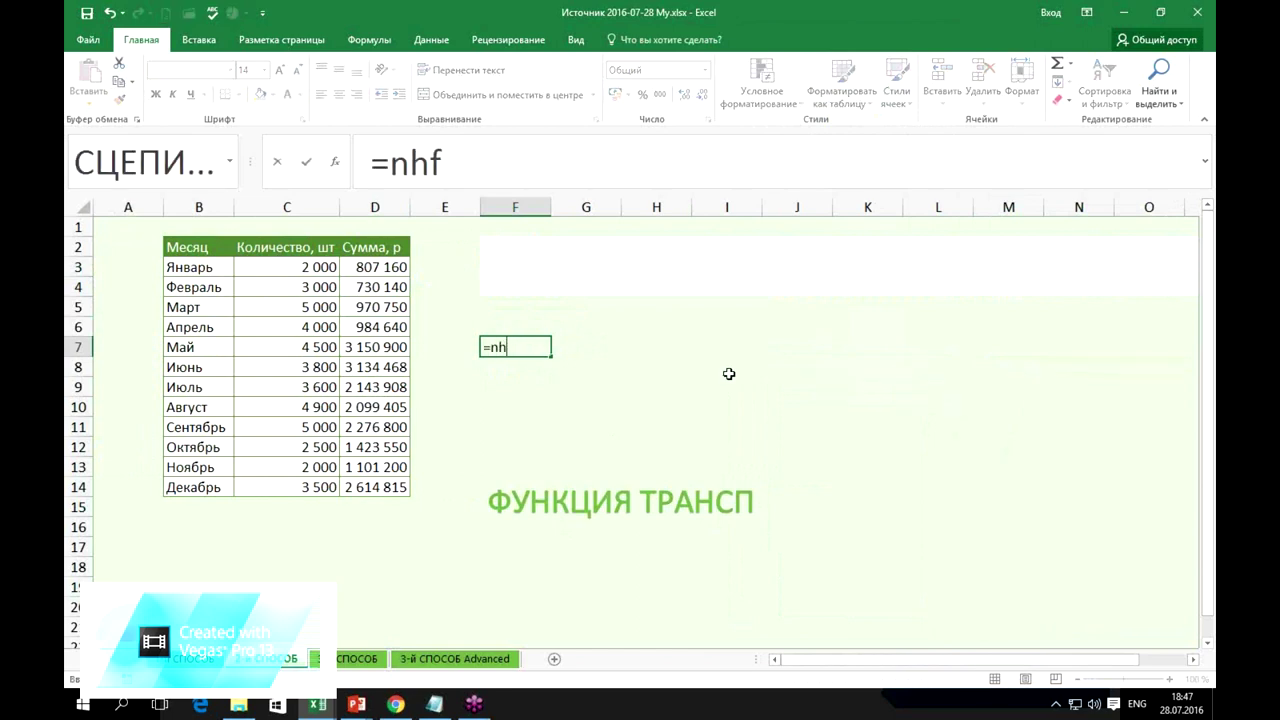
{"action": "key", "text": "Escape"}
{"action": "key", "text": "alt+shift"}
{"action": "type", "text": "=тра"}
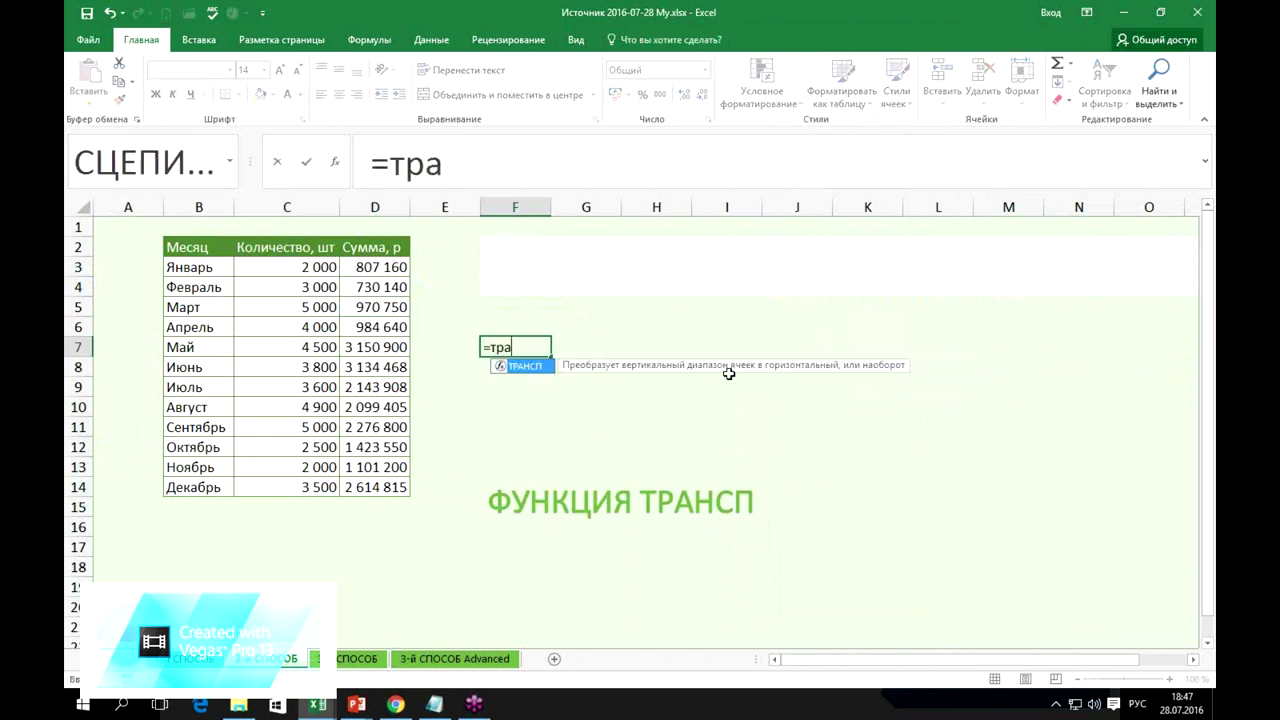
{"action": "key", "text": "Tab"}
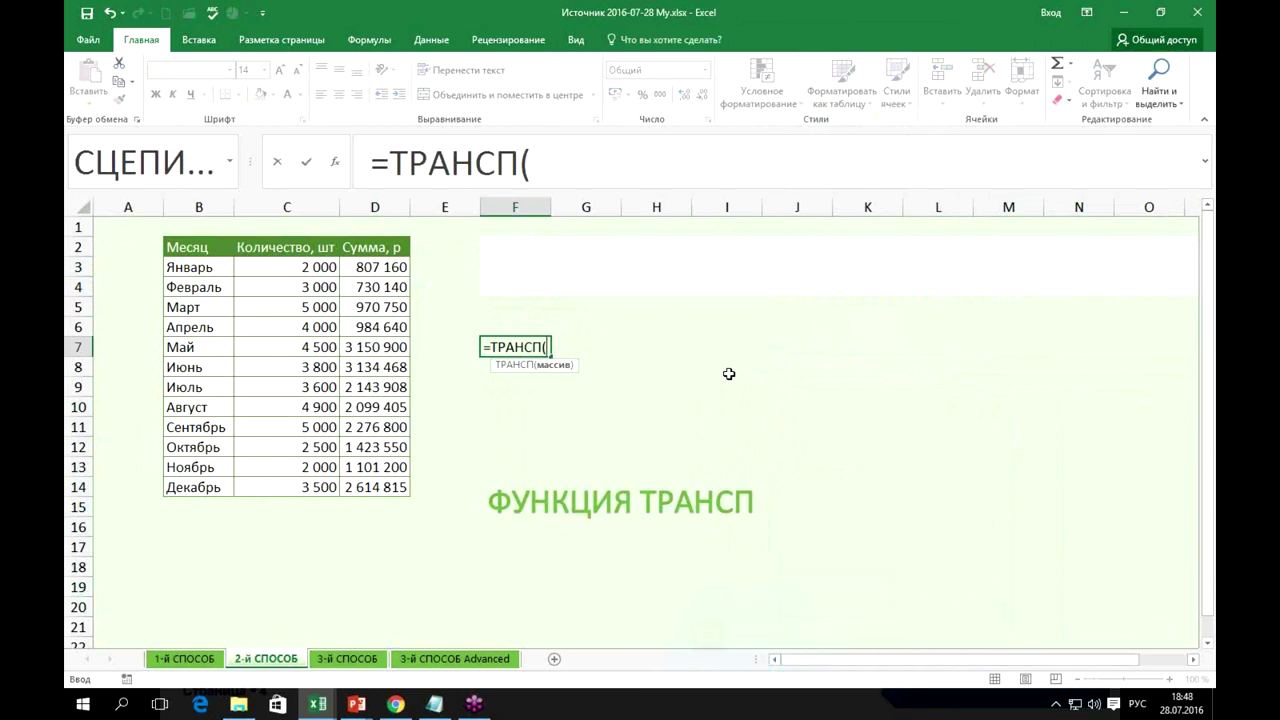
{"action": "left_click", "coordinate": [729, 374]}
{"action": "key", "text": "Escape"}
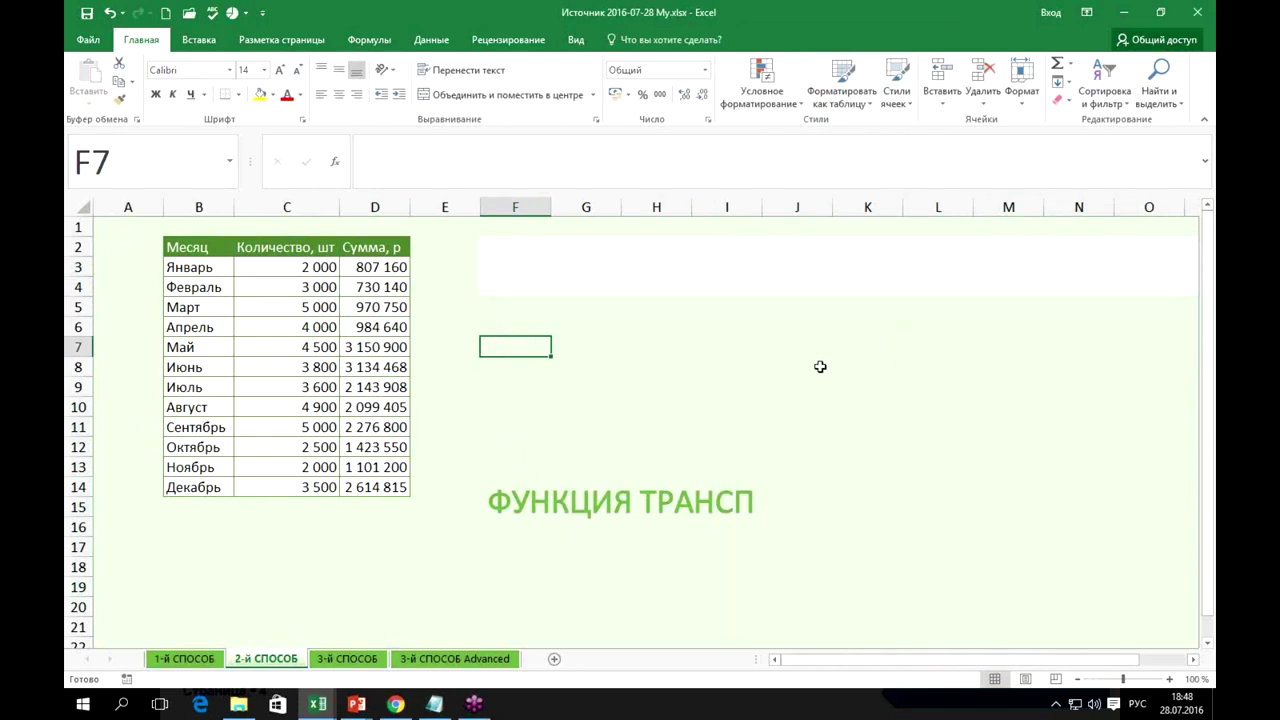
{"action": "left_click_drag", "start_coordinate": [225, 255], "coordinate": [352, 494]}
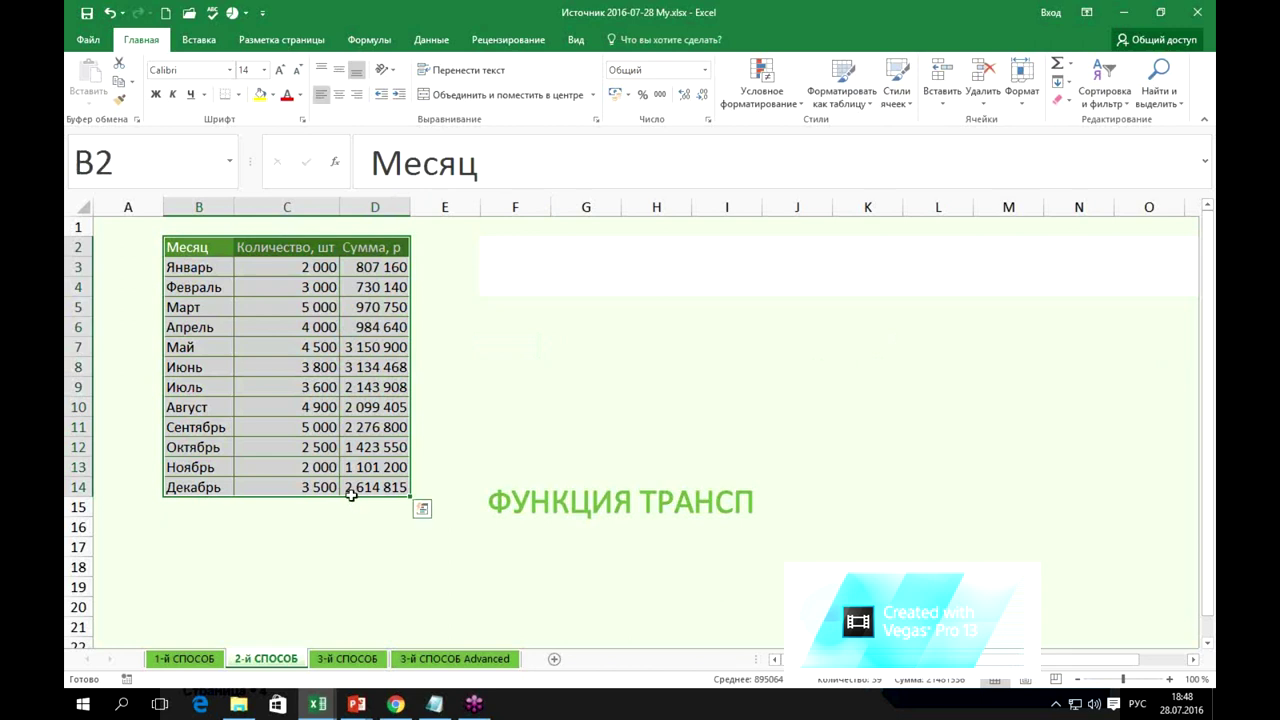
{"action": "left_click", "coordinate": [507, 248]}
{"action": "left_click_drag", "start_coordinate": [507, 248], "coordinate": [1152, 287]}
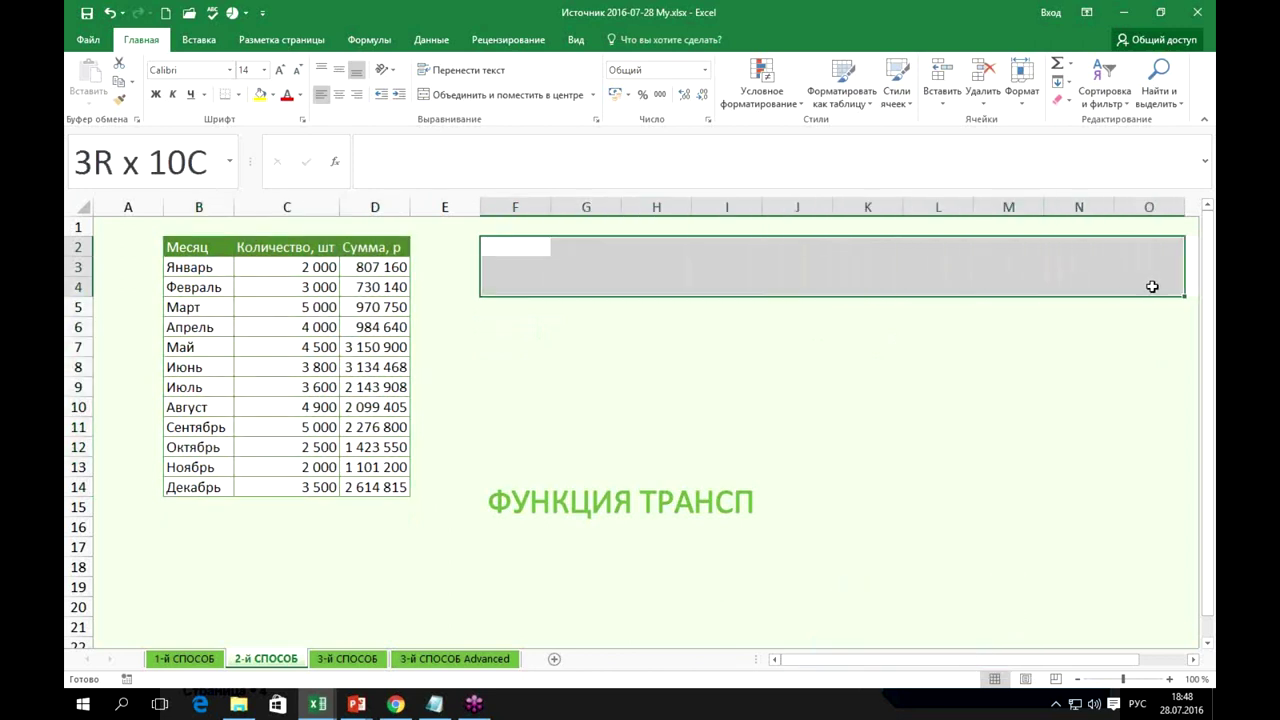
{"action": "left_click", "coordinate": [536, 247]}
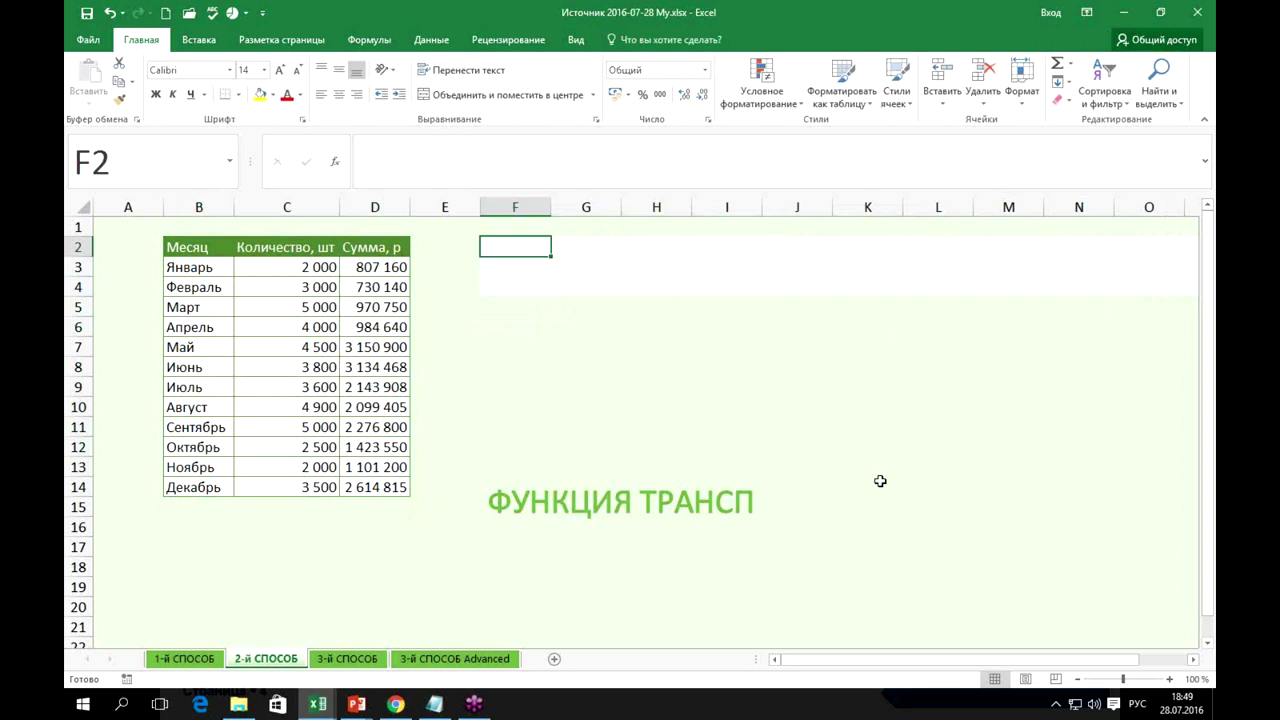
Edit the ФУНКЦИЯ ТРАНСП label and widen its box to the right.
{"action": "left_click", "coordinate": [570, 505]}
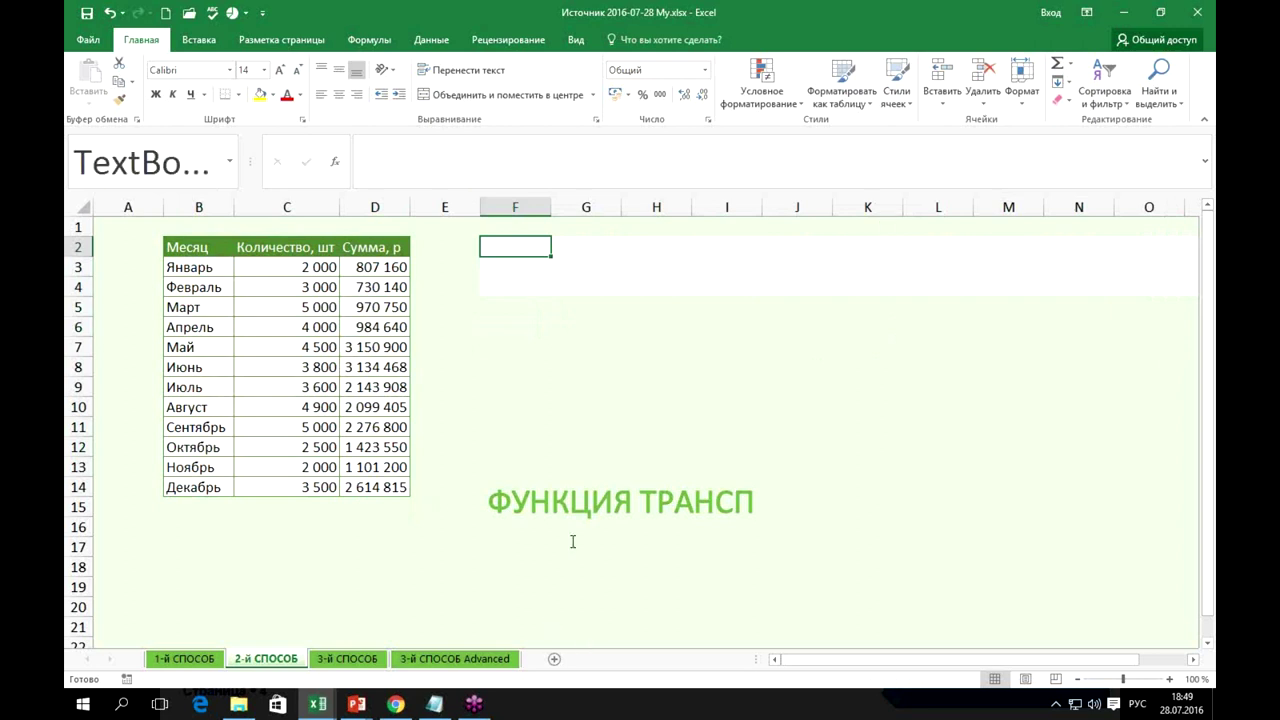
{"action": "left_click", "coordinate": [756, 501]}
{"action": "key", "text": "Return"}
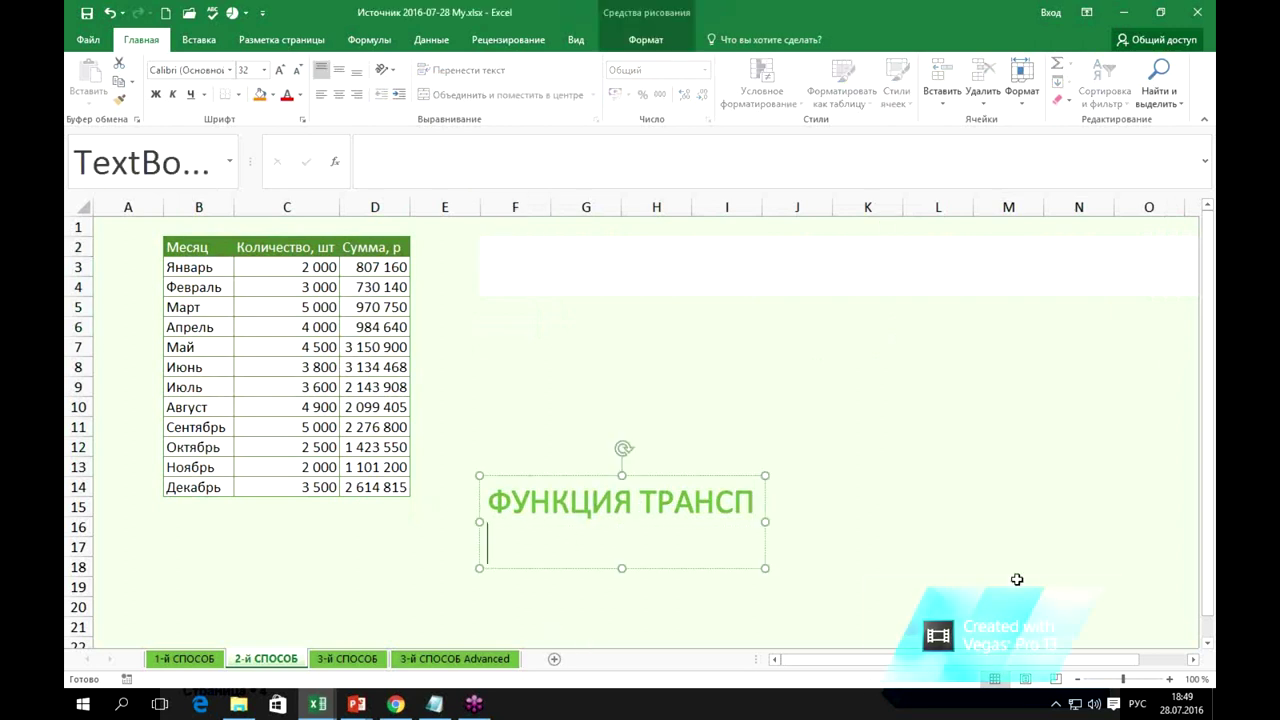
{"action": "key", "text": "BackSpace"}
{"action": "key", "text": "Escape"}
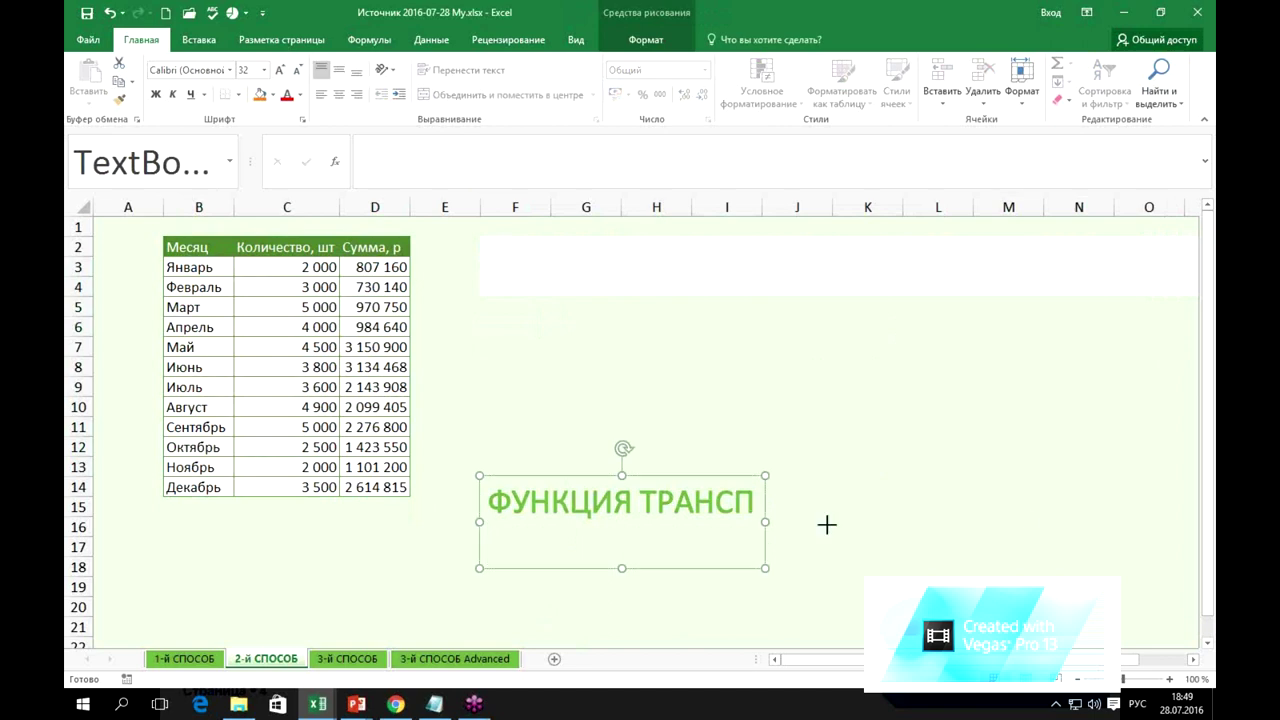
{"action": "left_click_drag", "start_coordinate": [765, 521], "coordinate": [1046, 521]}
Type CTRL+SHIFT+ENTER in English on the label's second line and finish editing.
{"action": "left_click", "coordinate": [515, 542]}
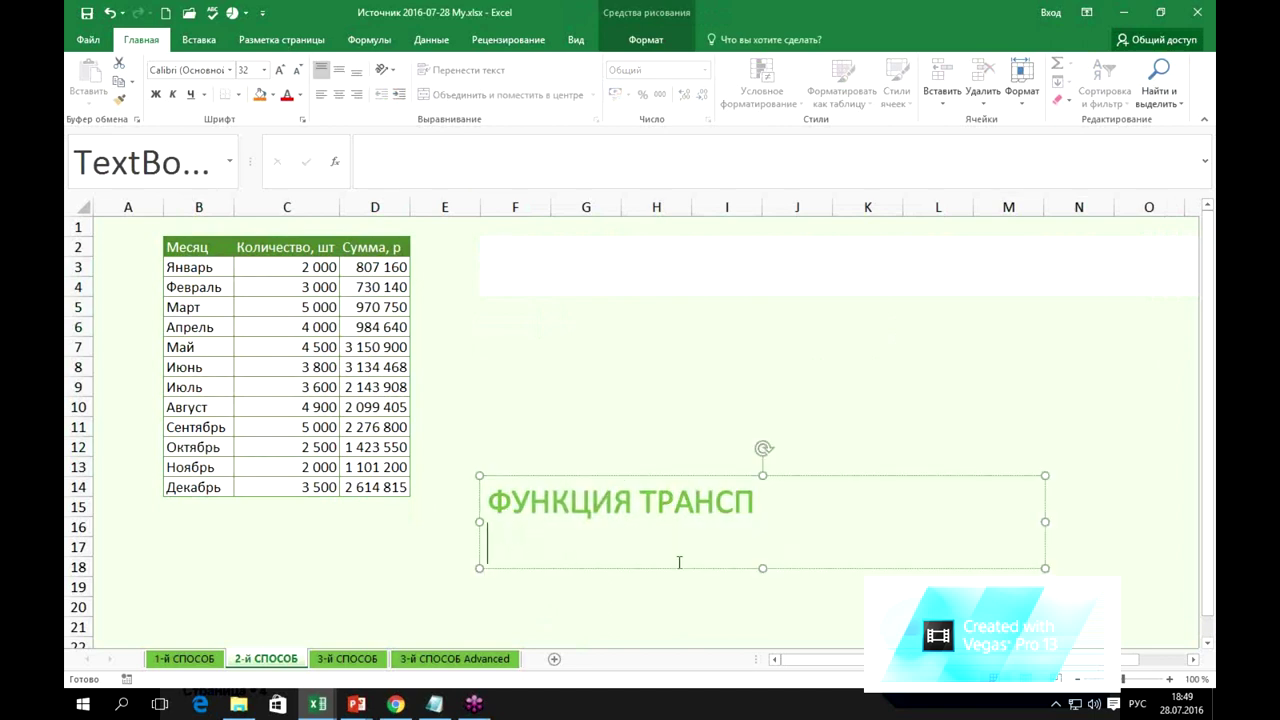
{"action": "key", "text": "alt+shift"}
{"action": "type", "text": "CT"}
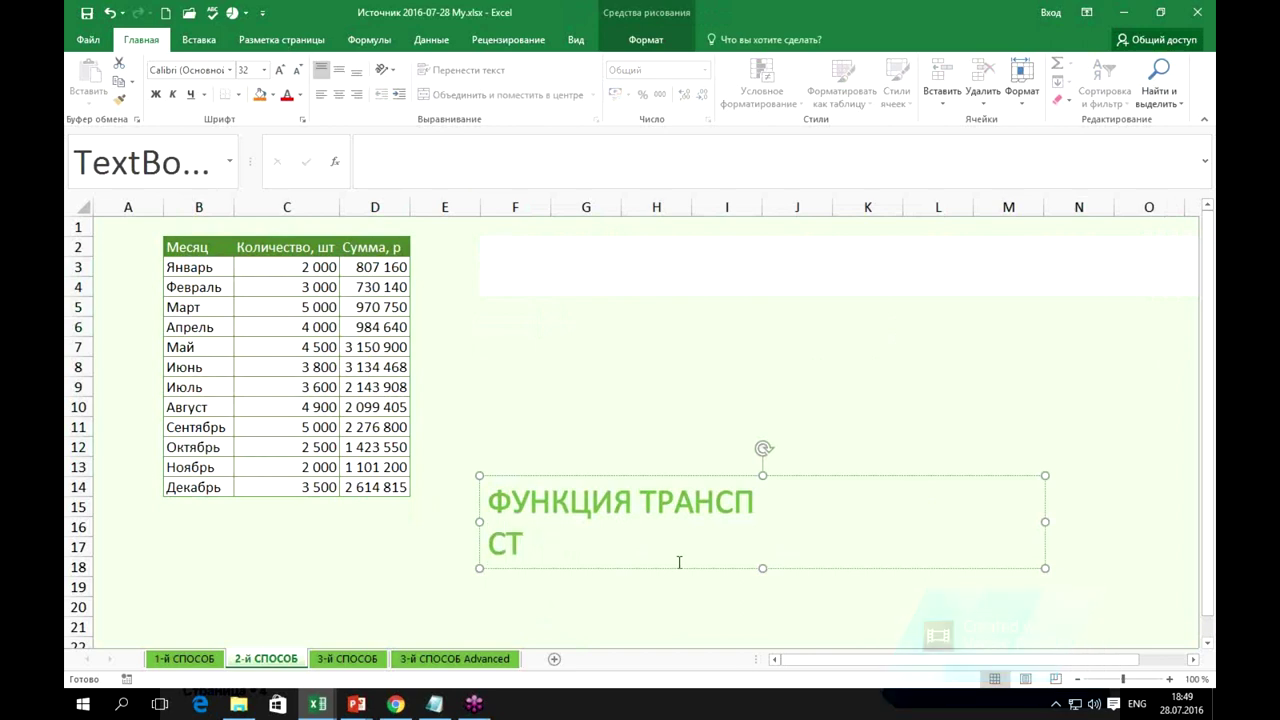
{"action": "type", "text": "RL+SHI"}
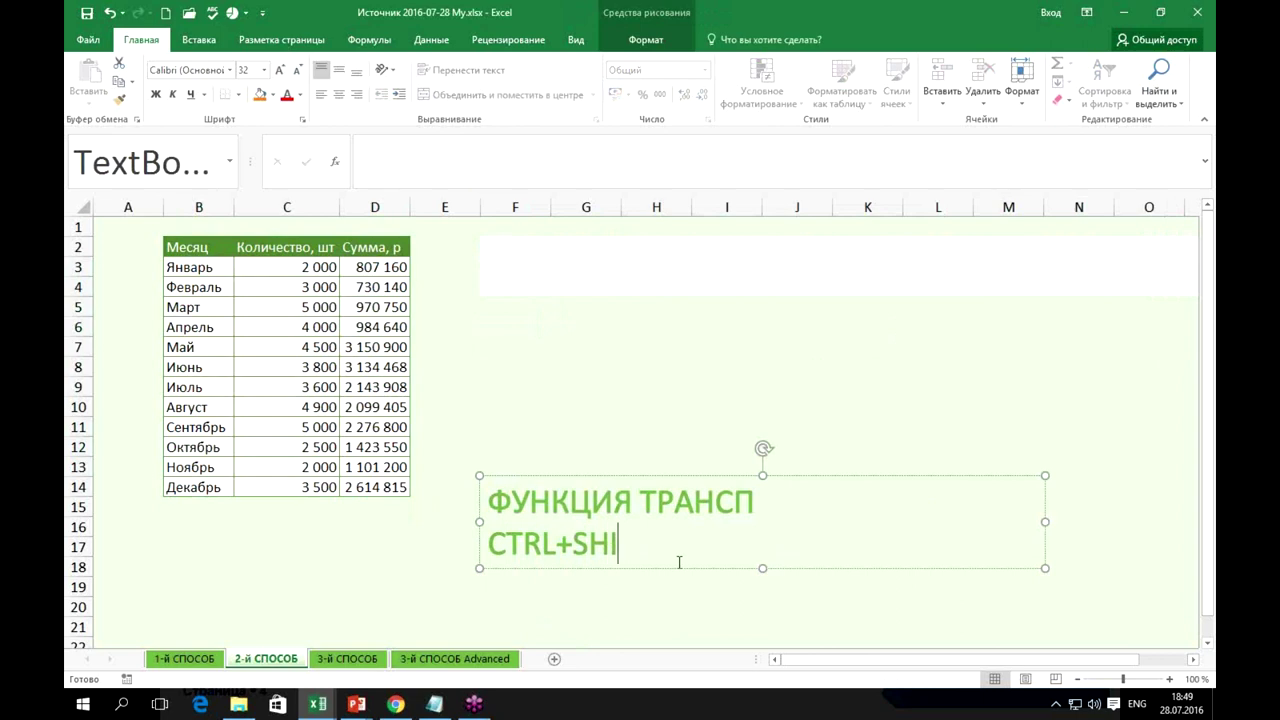
{"action": "type", "text": "FT"}
{"action": "type", "text": "+ENE"}
{"action": "key", "text": "BackSpace"}
{"action": "type", "text": "TER"}
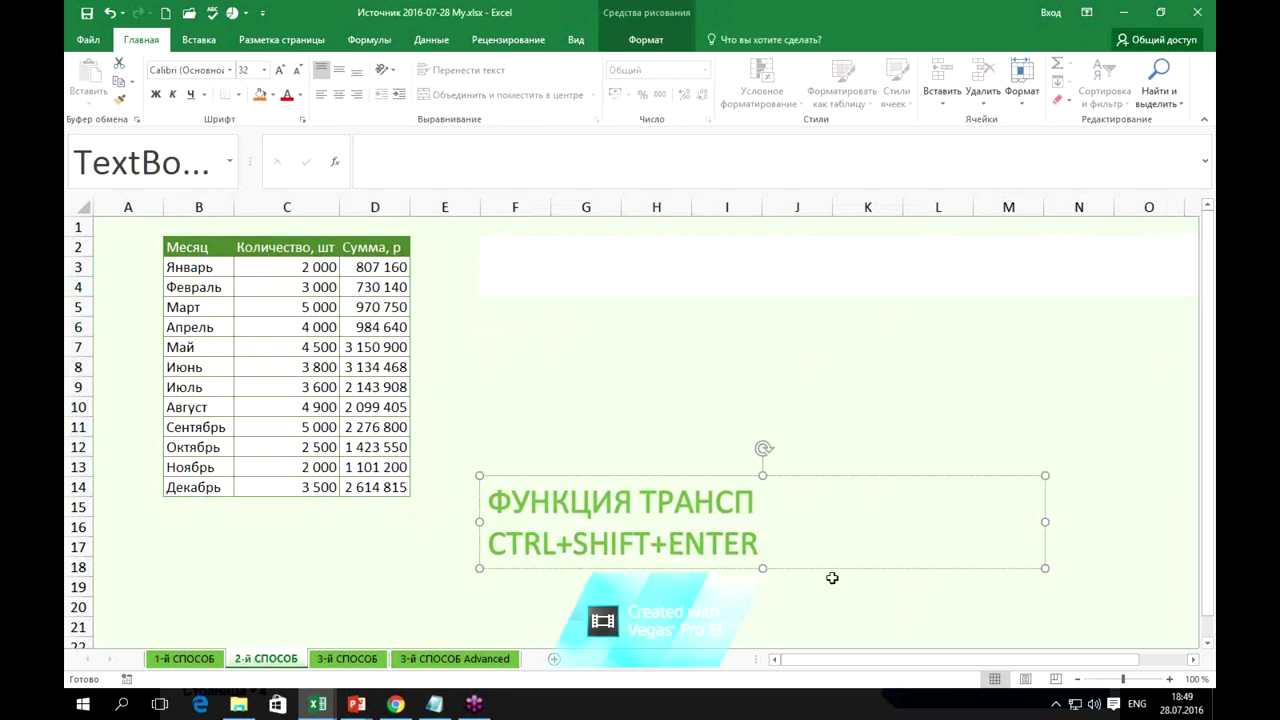
{"action": "left_click", "coordinate": [874, 421]}
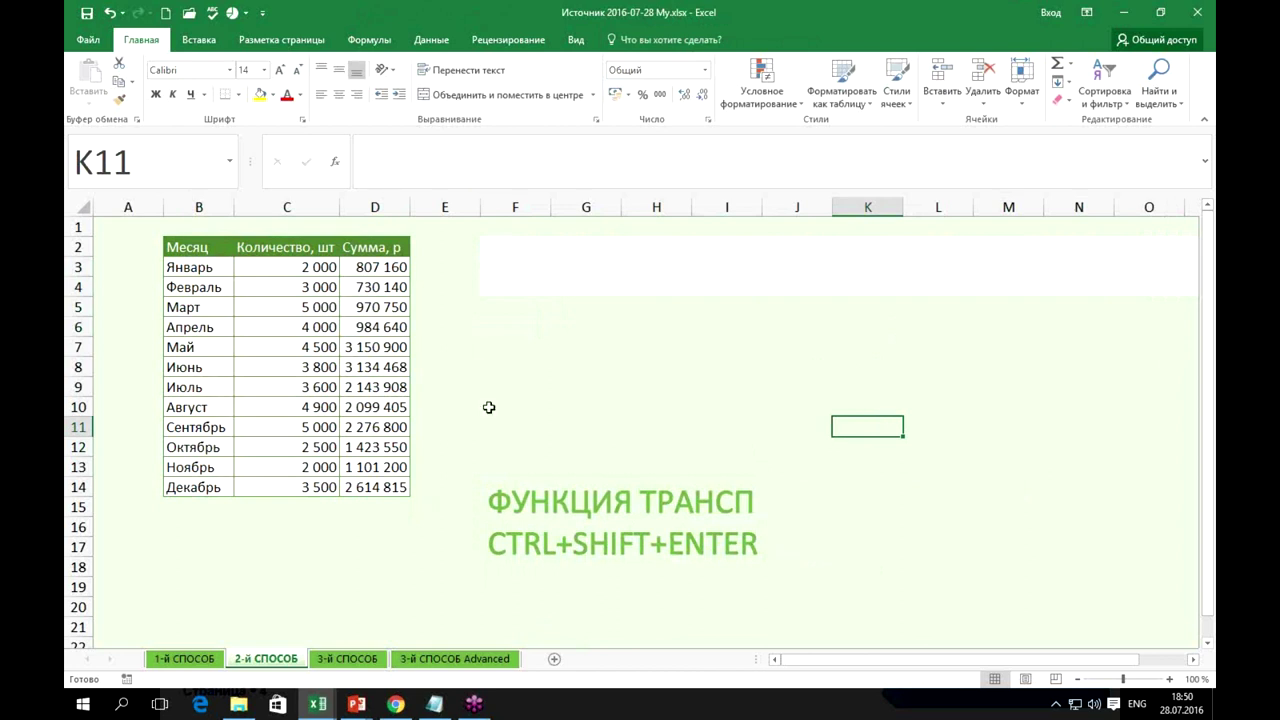
{"action": "left_click", "coordinate": [245, 387]}
Copy the whole month table with Ctrl+A and paste it transposed at F2.
{"action": "key", "text": "ctrl+a"}
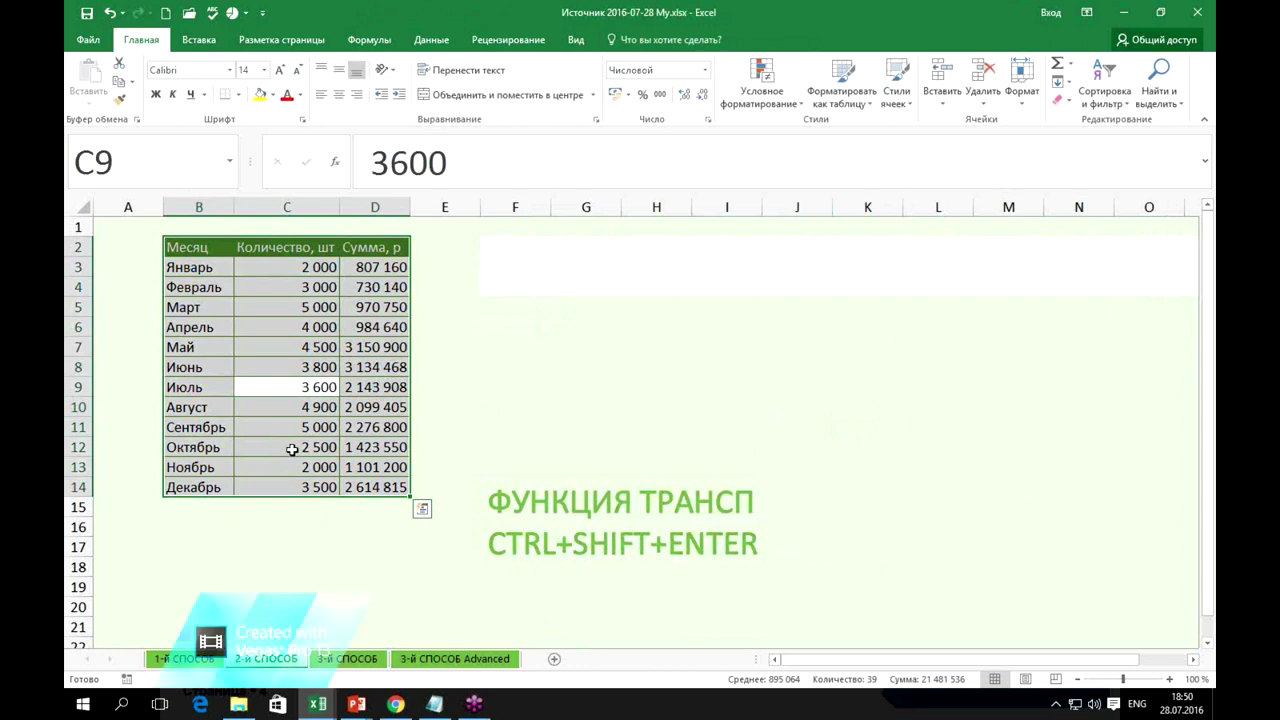
{"action": "key", "text": "ctrl+c"}
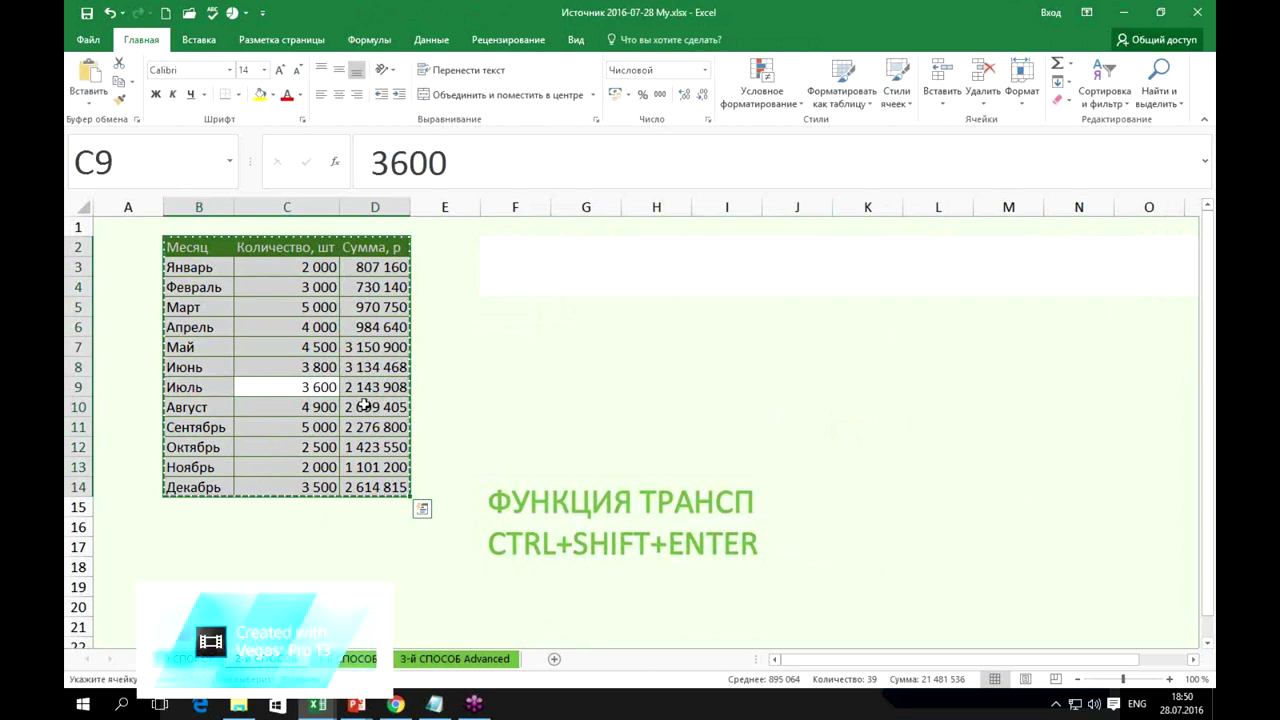
{"action": "right_click", "coordinate": [509, 248]}
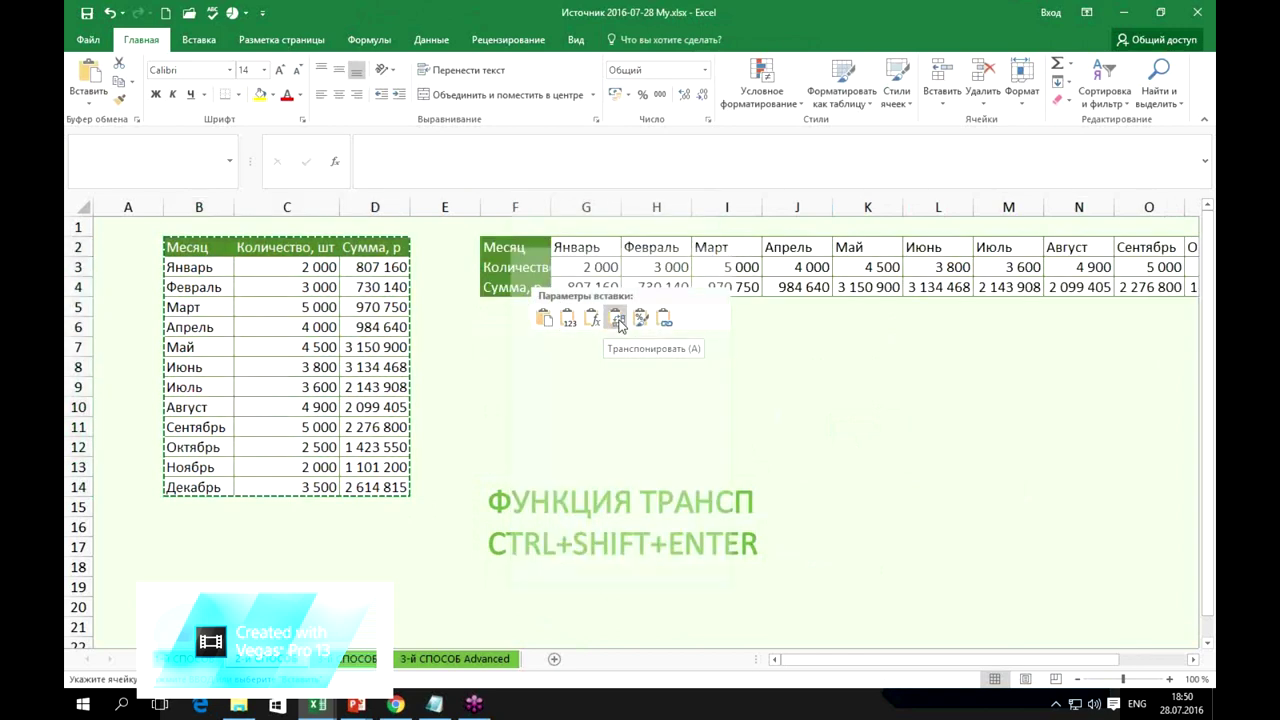
{"action": "left_click", "coordinate": [617, 318]}
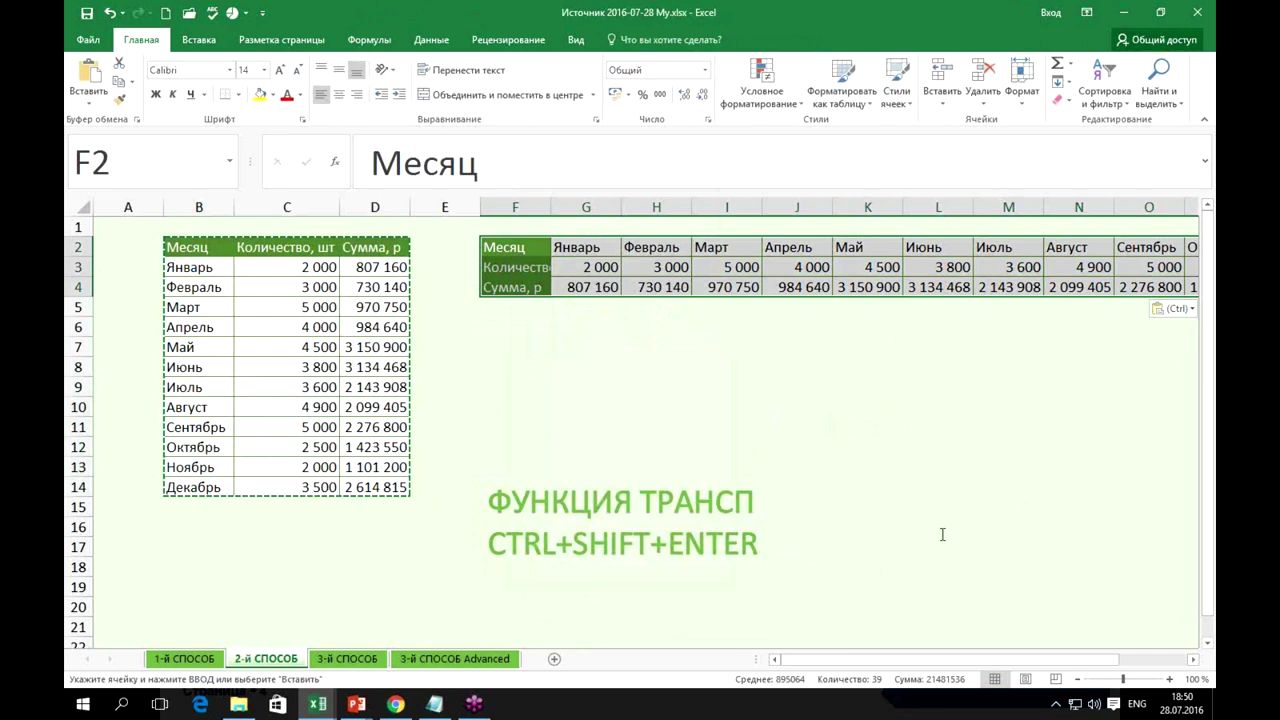
{"action": "type", "text": "="}
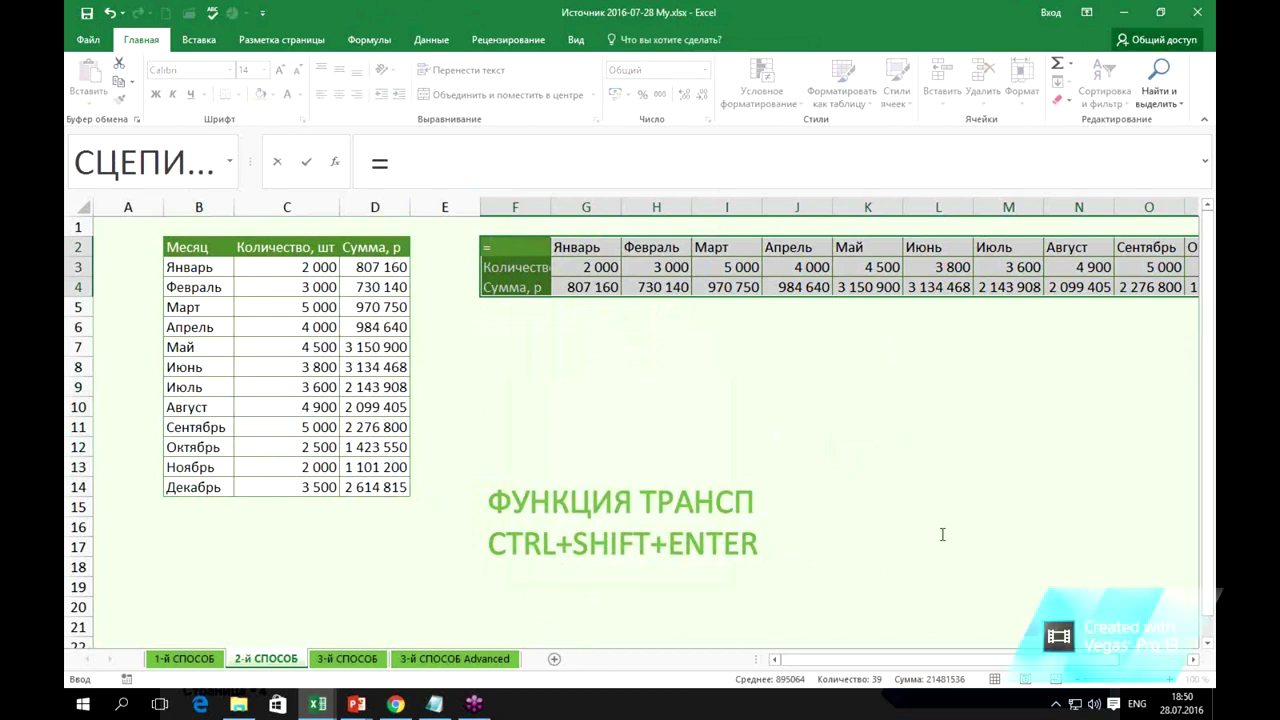
Enter {=ТРАНСП(B2:D14)} in F2 as an array formula with Ctrl+Shift+Enter.
{"action": "type", "text": "NH"}
{"action": "key", "text": "BackSpace"}
{"action": "key", "text": "BackSpace"}
{"action": "key", "text": "alt+shift"}
{"action": "type", "text": "ТРАН"}
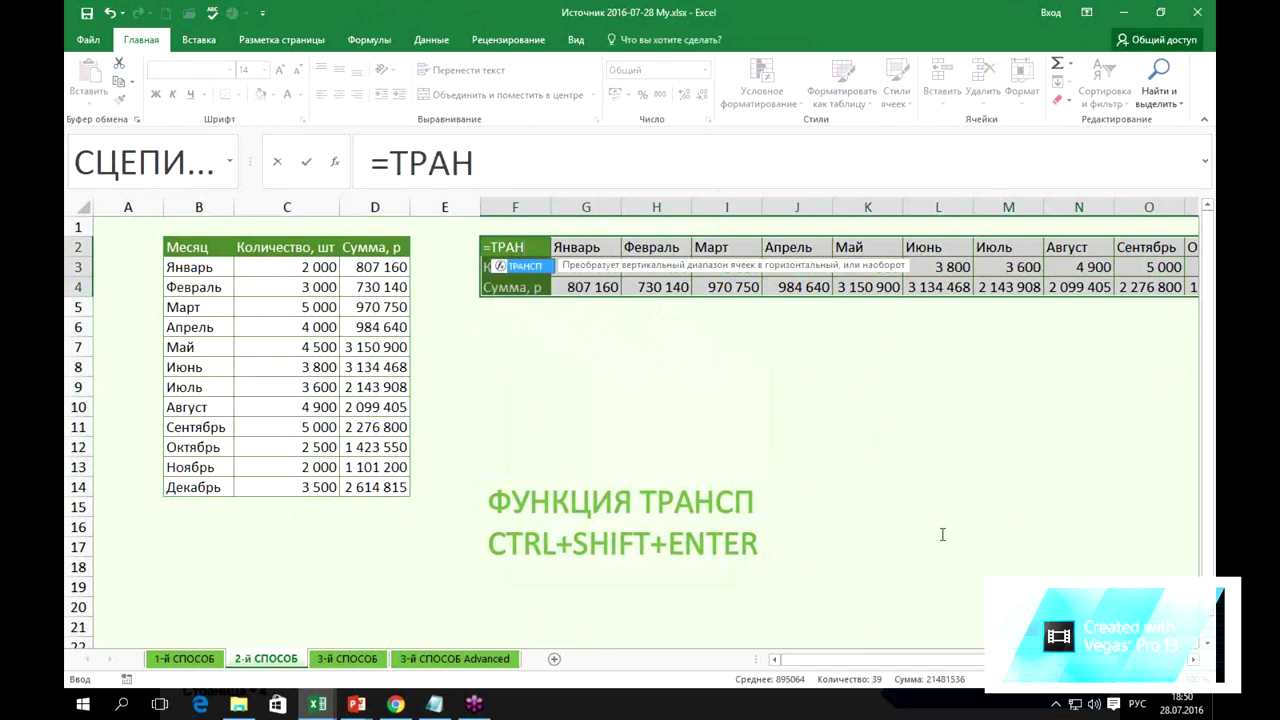
{"action": "key", "text": "Tab"}
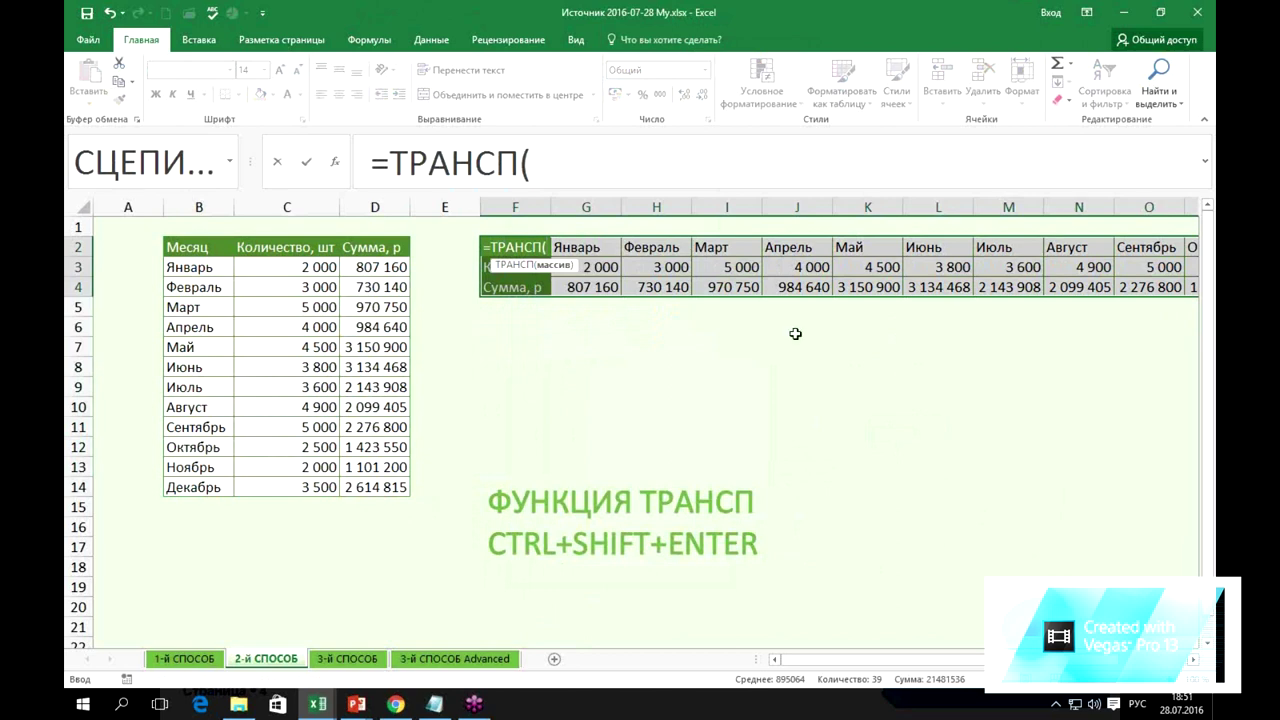
{"action": "left_click", "coordinate": [541, 166]}
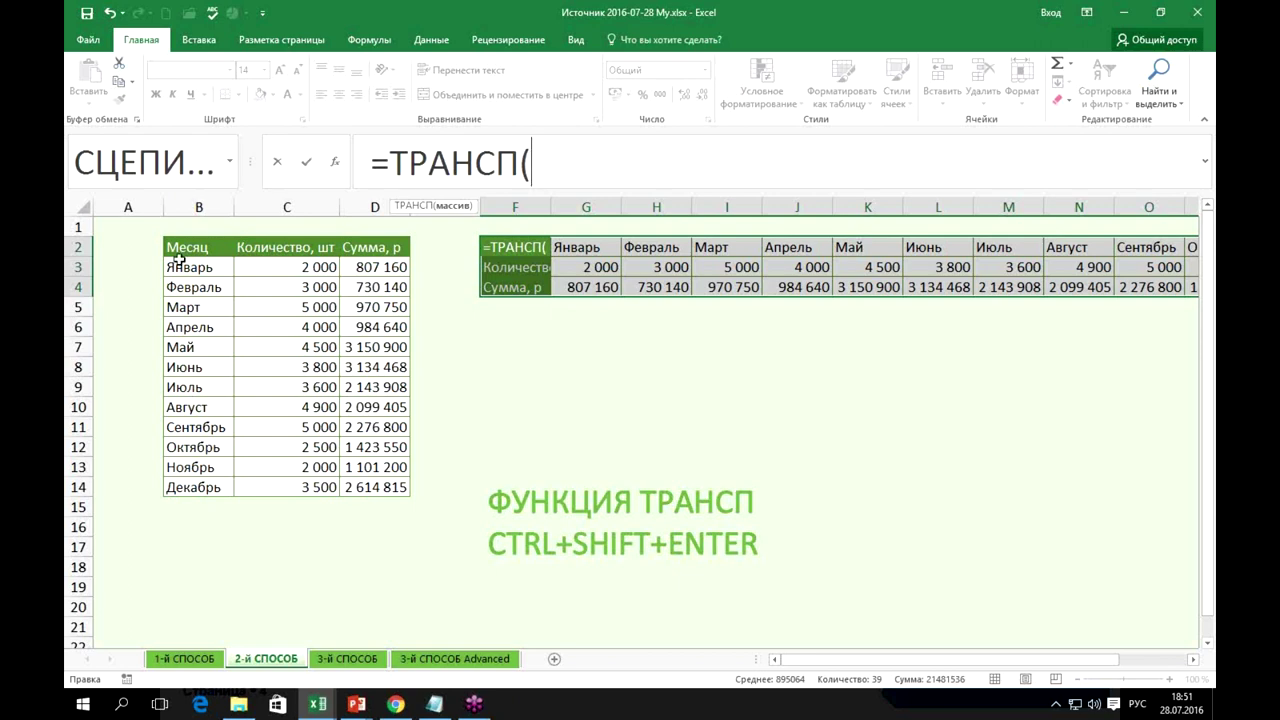
{"action": "left_click_drag", "start_coordinate": [200, 248], "coordinate": [367, 494]}
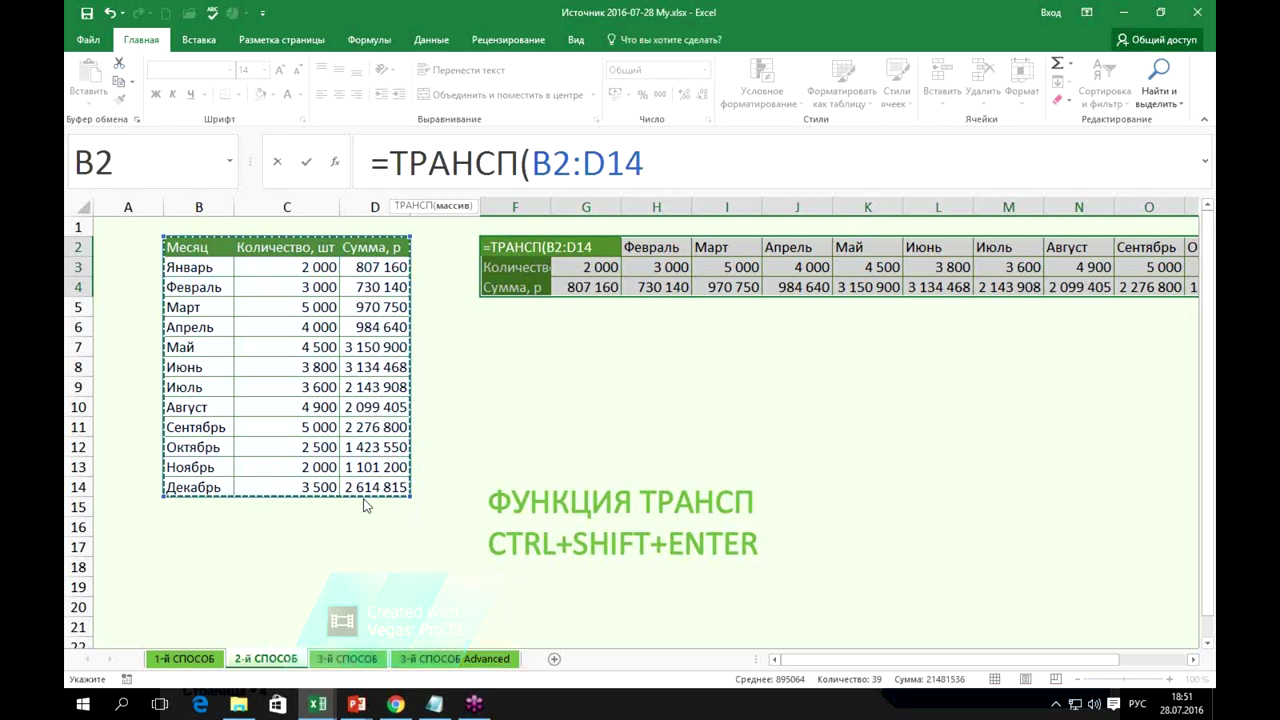
{"action": "key", "text": "ctrl+shift+Return"}
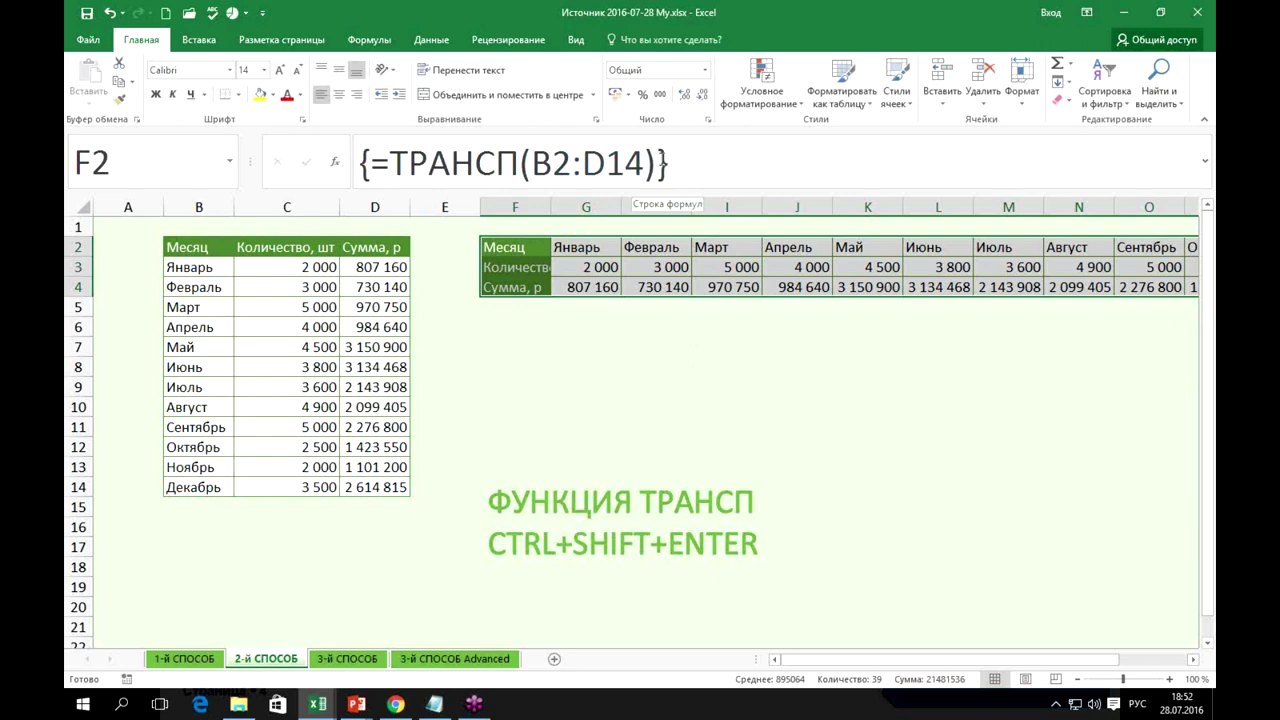
{"action": "left_click", "coordinate": [743, 266]}
{"action": "left_click", "coordinate": [965, 285]}
{"action": "left_click", "coordinate": [1040, 250]}
{"action": "left_click", "coordinate": [1087, 265]}
{"action": "left_click", "coordinate": [975, 268]}
{"action": "left_click", "coordinate": [868, 266]}
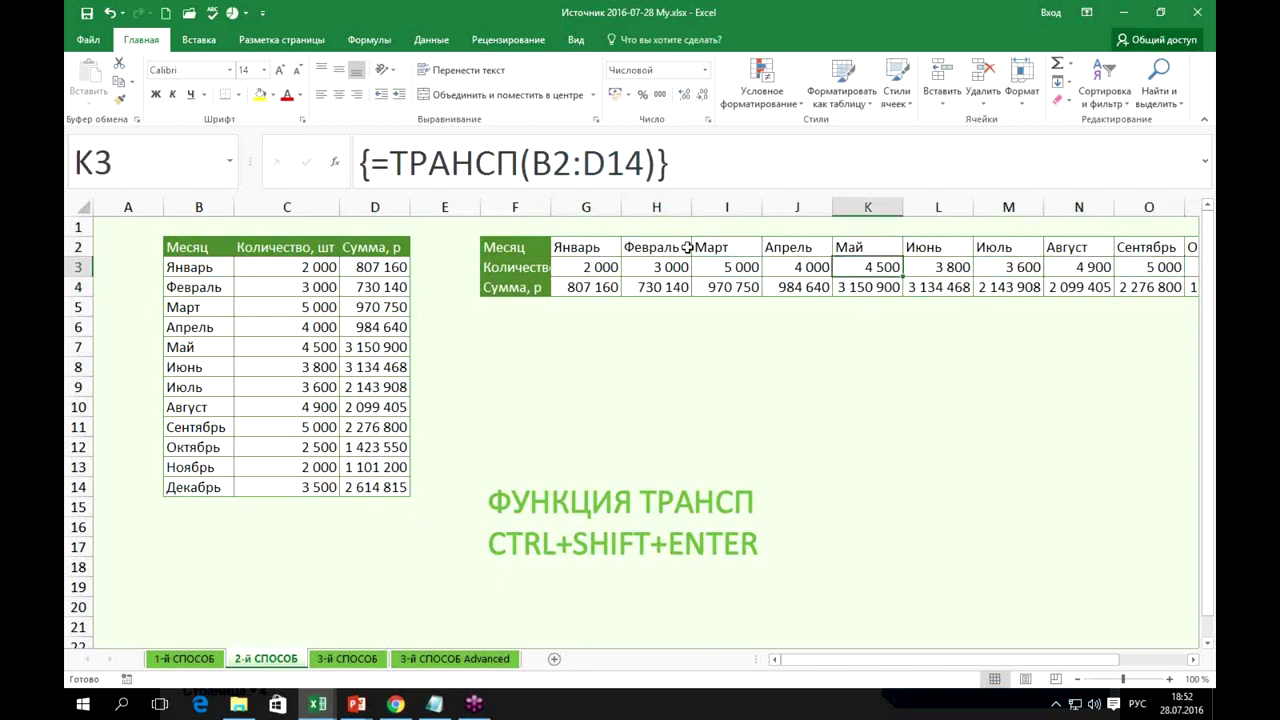
{"action": "left_click", "coordinate": [686, 247]}
{"action": "left_click", "coordinate": [595, 247]}
{"action": "left_click", "coordinate": [545, 264]}
{"action": "left_click", "coordinate": [541, 248]}
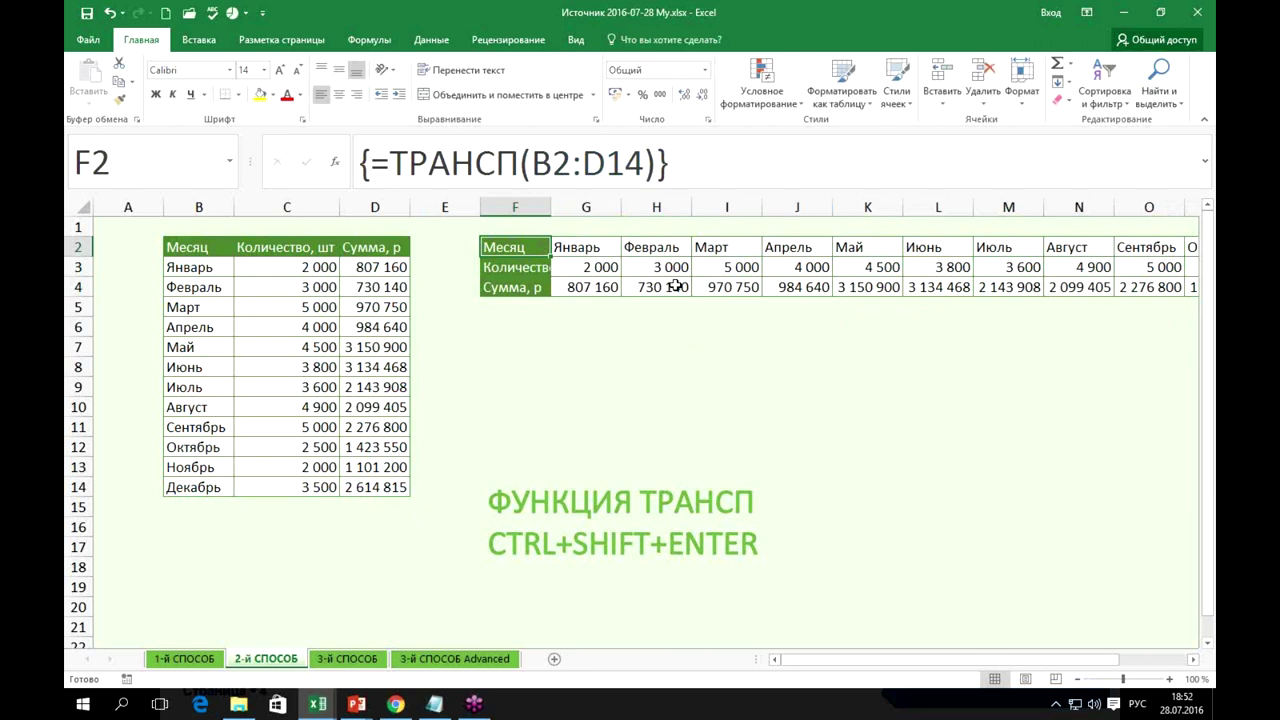
{"action": "left_click", "coordinate": [780, 270]}
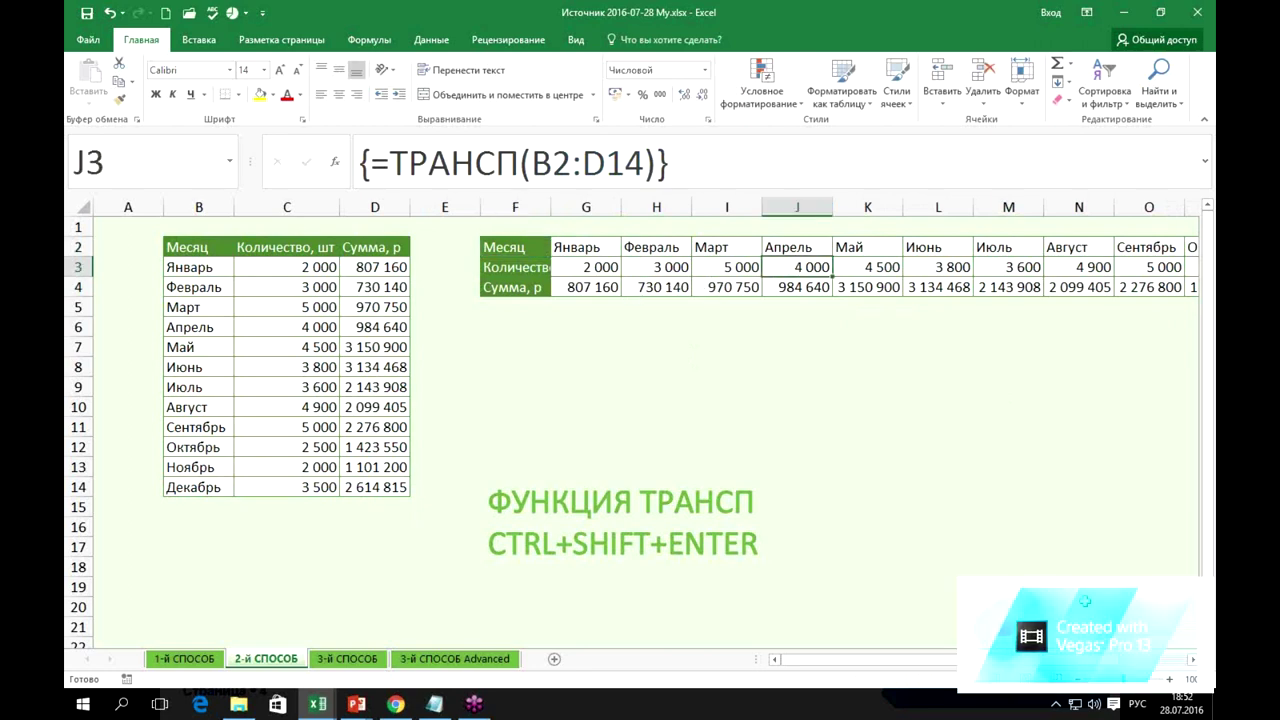
{"action": "key", "text": "Delete"}
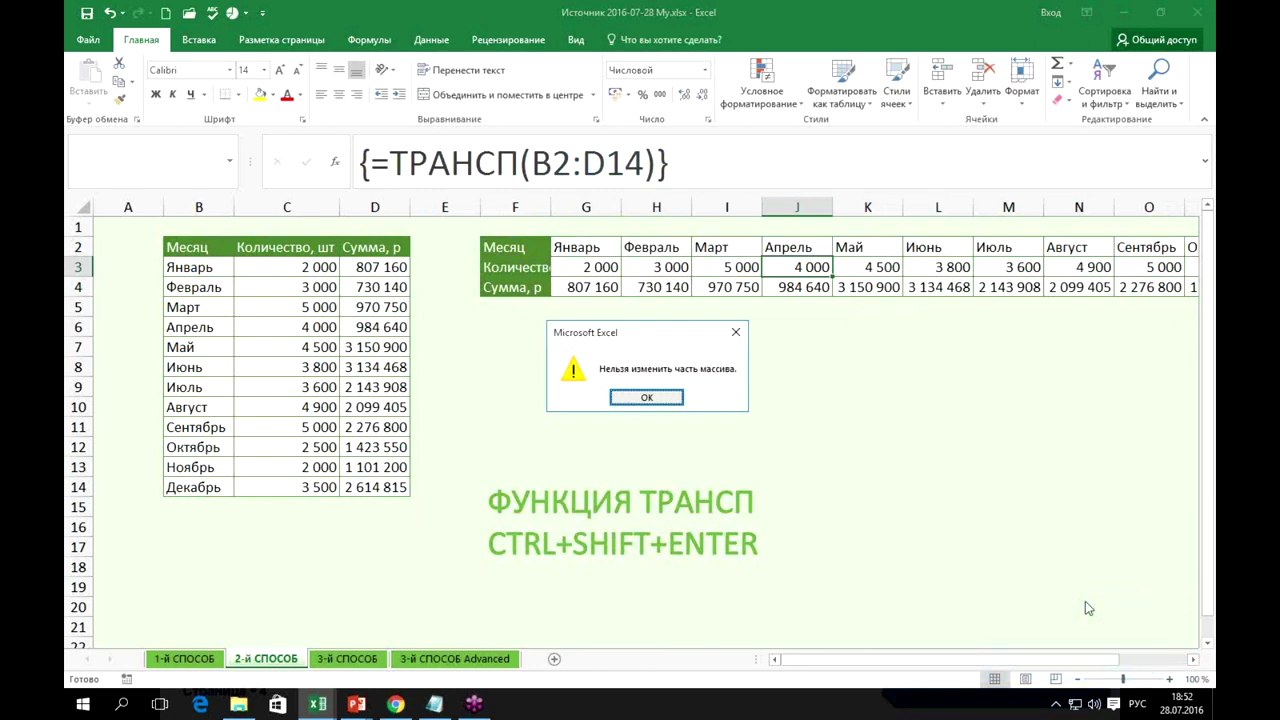
{"action": "key", "text": "Return"}
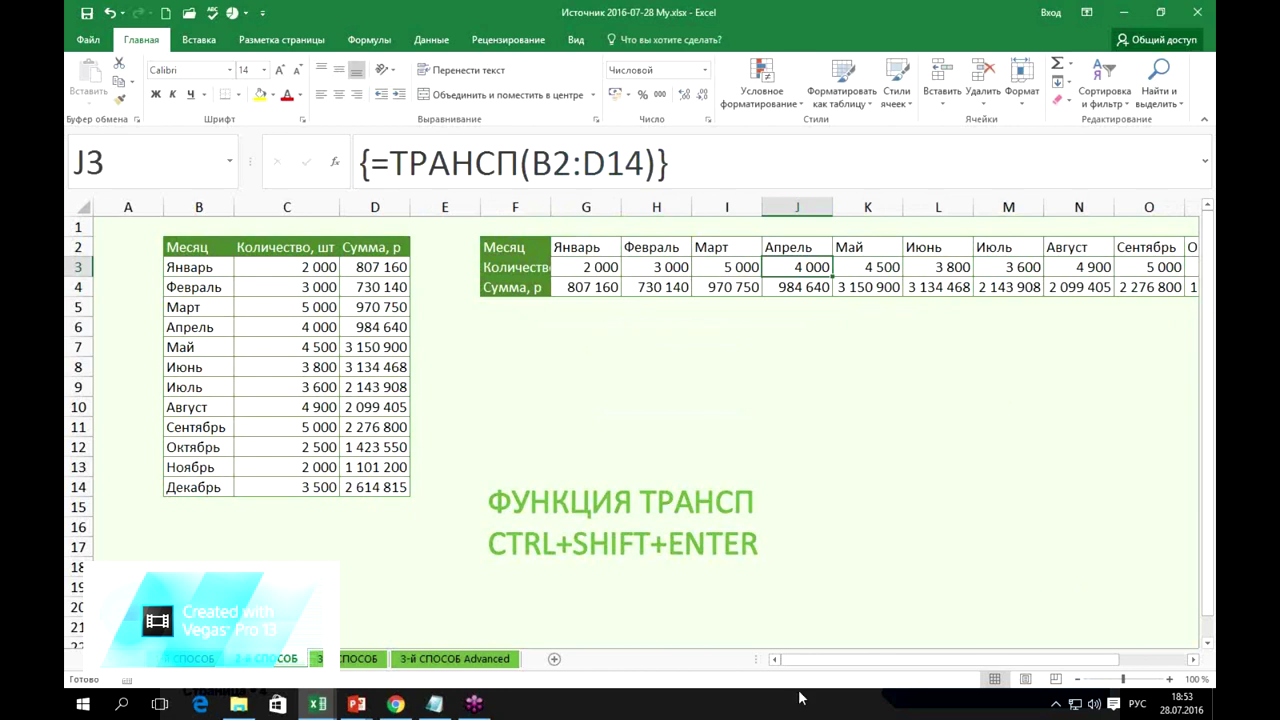
Change January's quantity in C3 to 2222.
{"action": "left_click", "coordinate": [325, 267]}
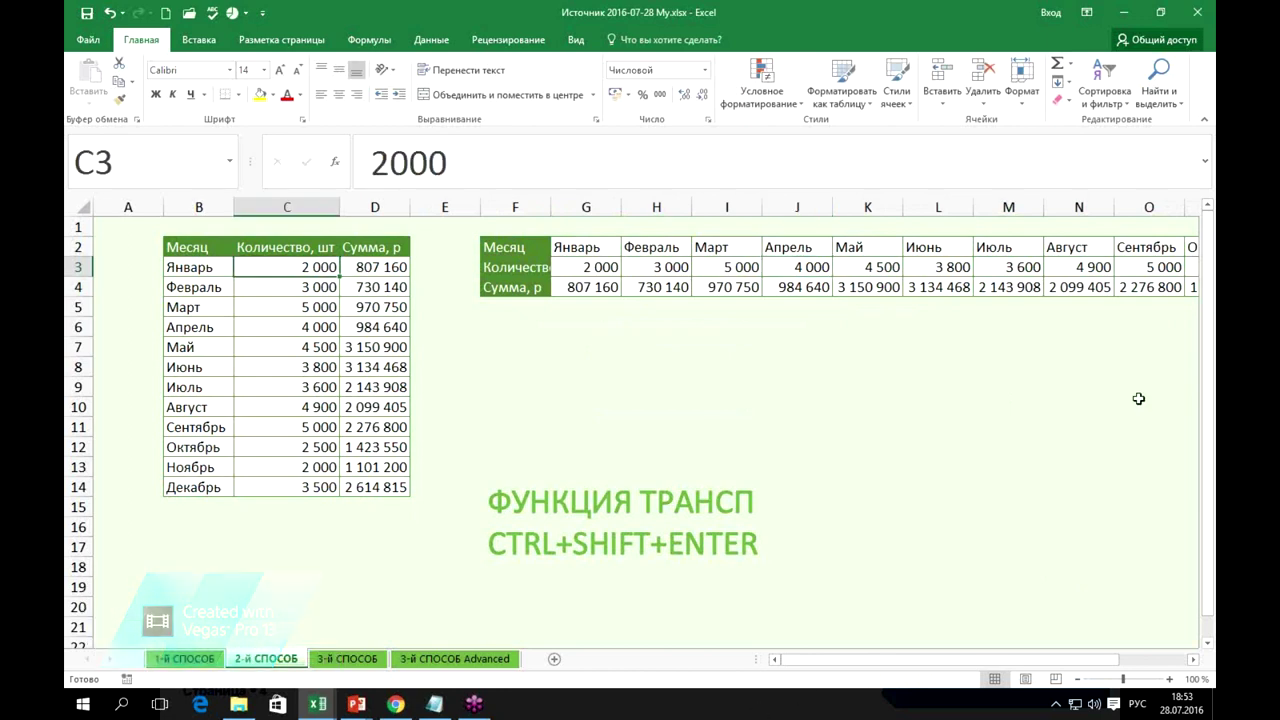
{"action": "type", "text": "2222"}
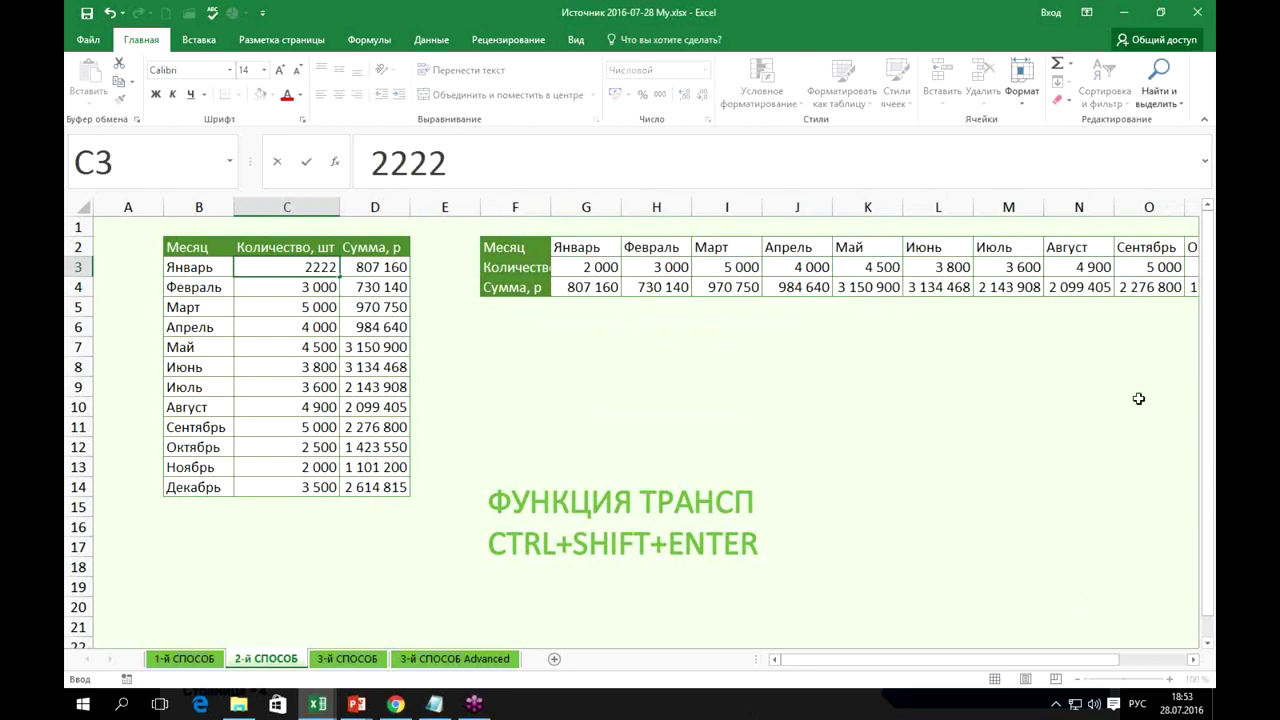
{"action": "key", "text": "Return"}
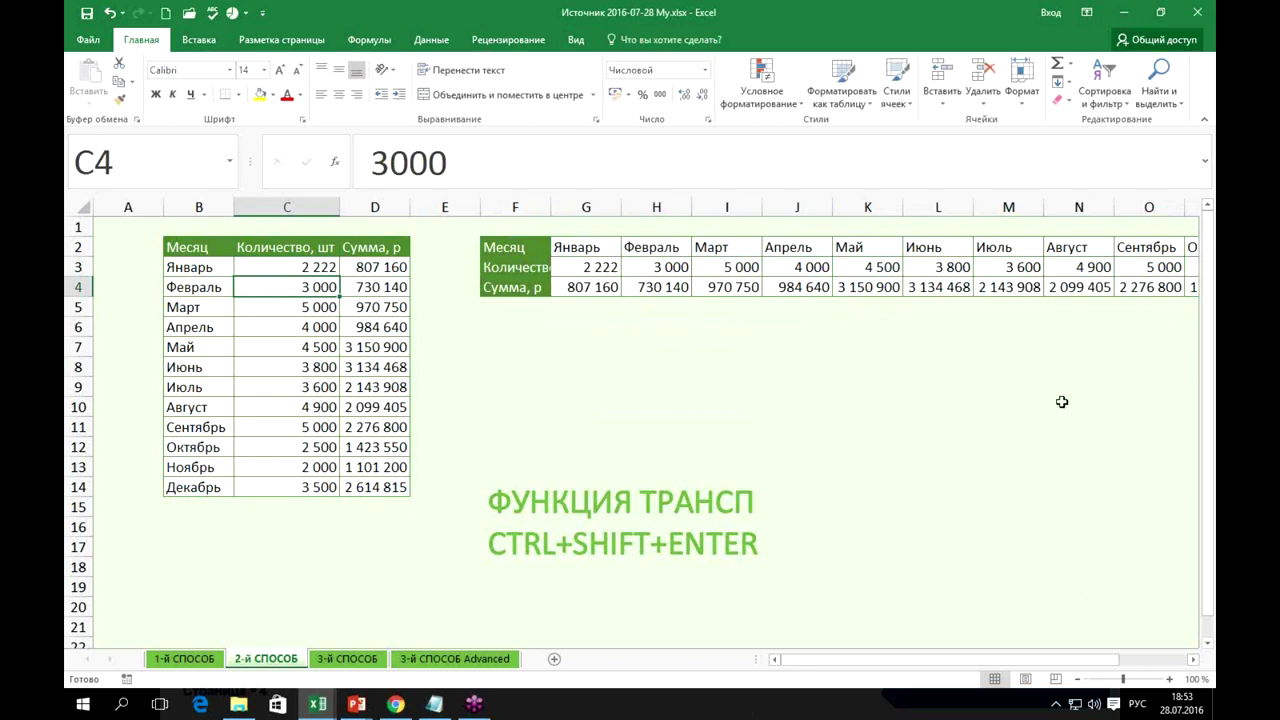
Rename January to Янв in B3 and autofill abbreviated month names down B4:B14.
{"action": "left_click", "coordinate": [216, 272]}
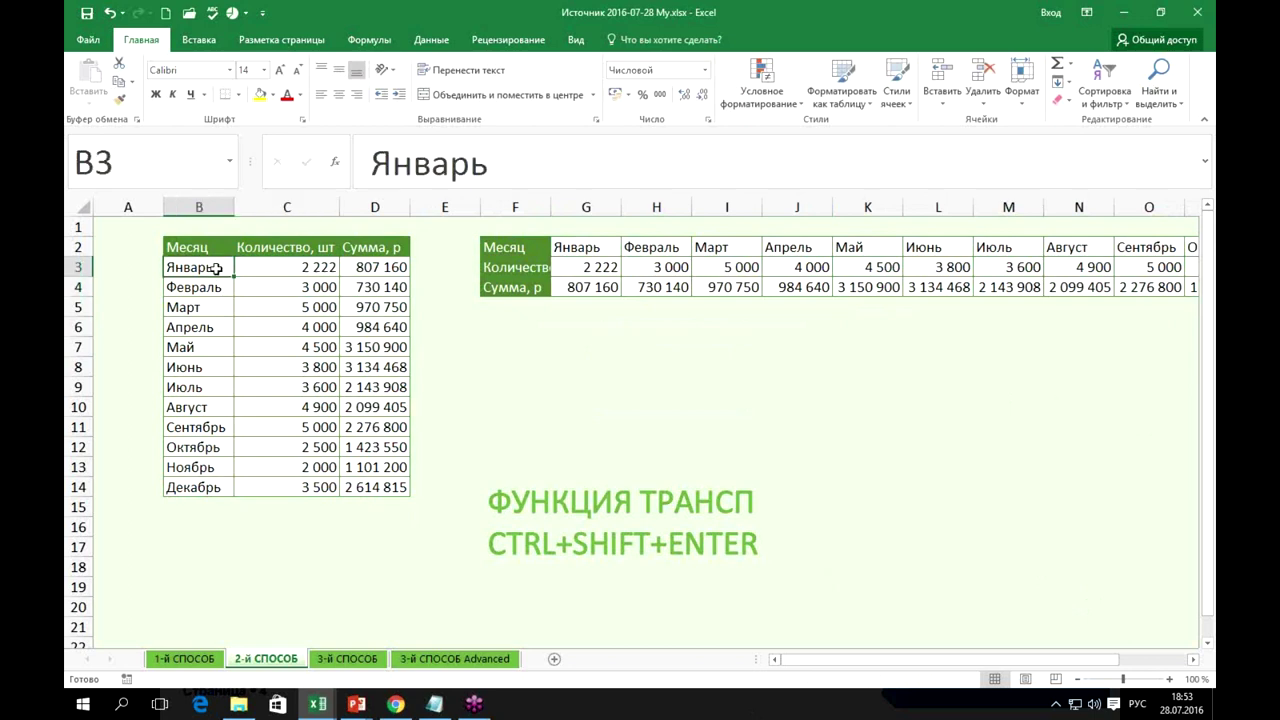
{"action": "type", "text": "яНВ"}
{"action": "key", "text": "BackSpace"}
{"action": "key", "text": "BackSpace"}
{"action": "key", "text": "BackSpace"}
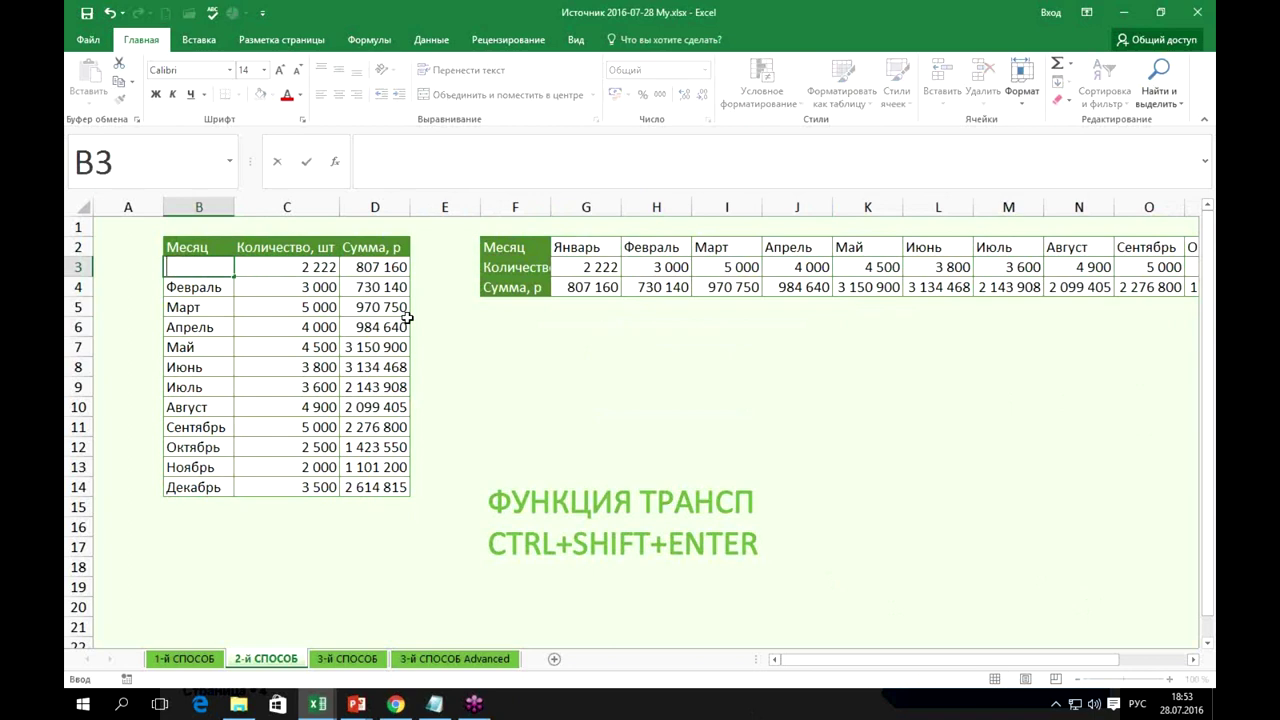
{"action": "type", "text": "яНА"}
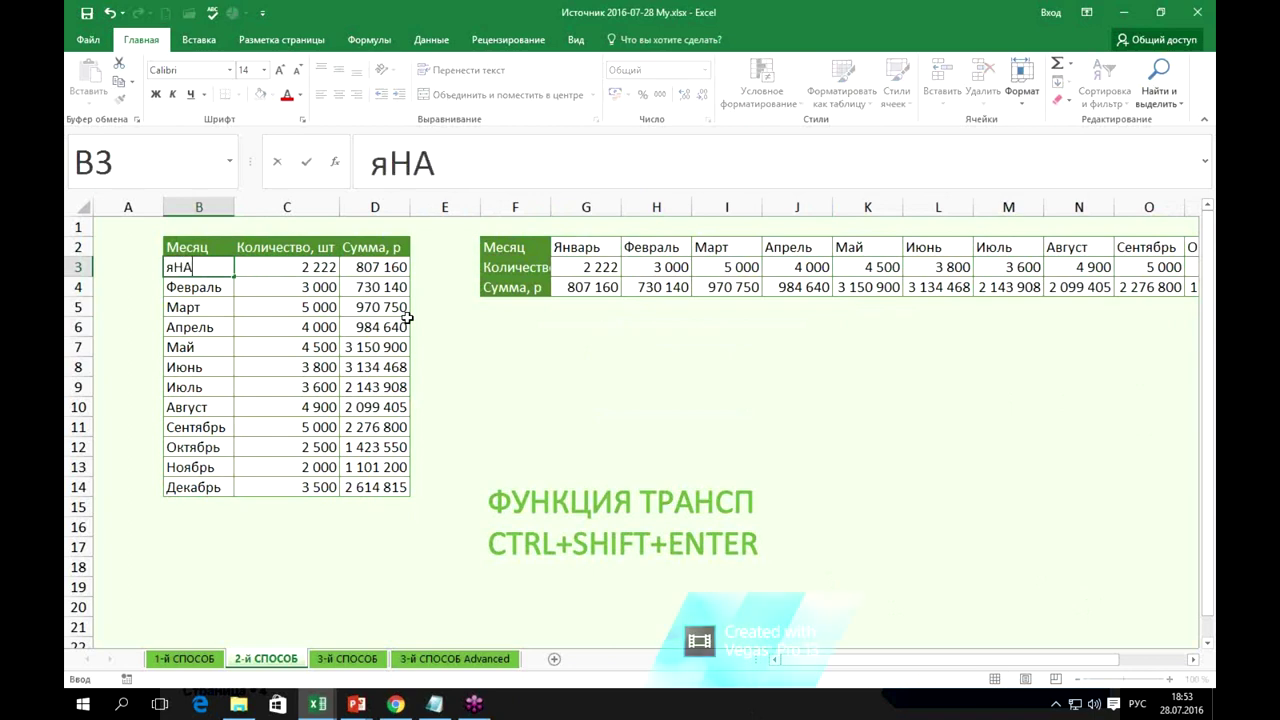
{"action": "key", "text": "BackSpace"}
{"action": "key", "text": "BackSpace"}
{"action": "key", "text": "BackSpace"}
{"action": "type", "text": "Янв"}
{"action": "key", "text": "Return"}
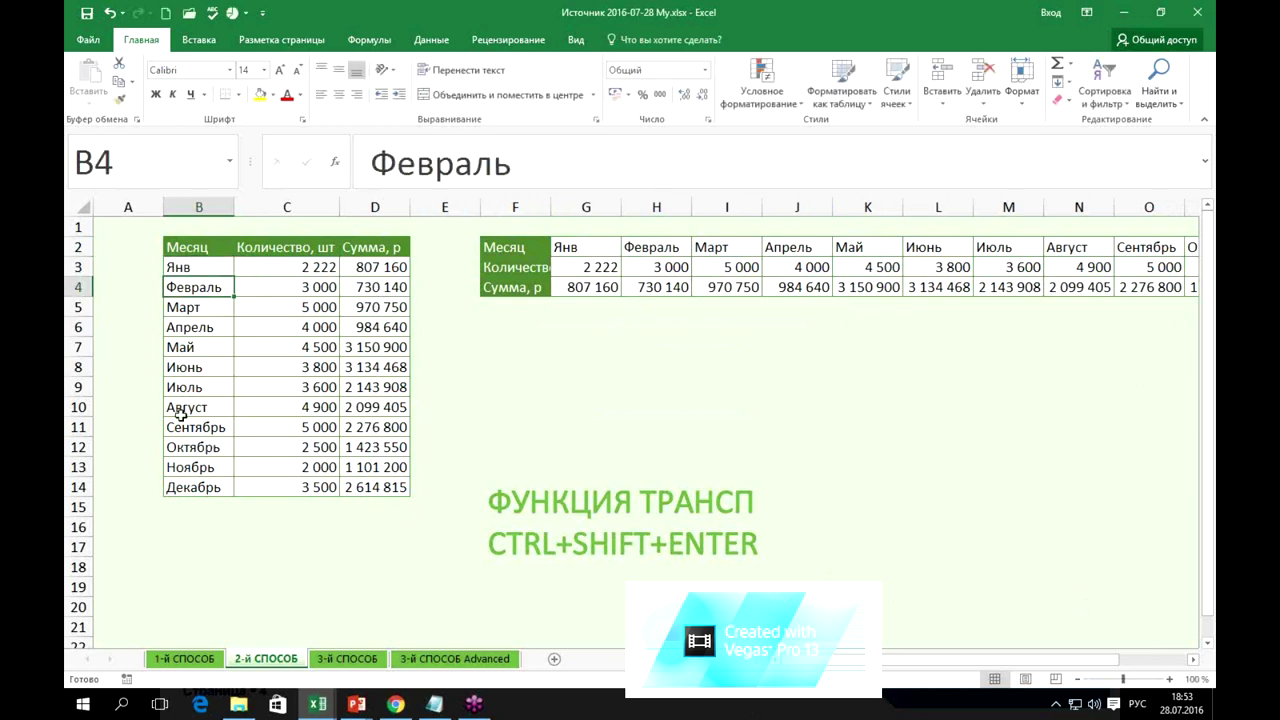
{"action": "left_click", "coordinate": [220, 267]}
{"action": "double_click", "coordinate": [234, 277]}
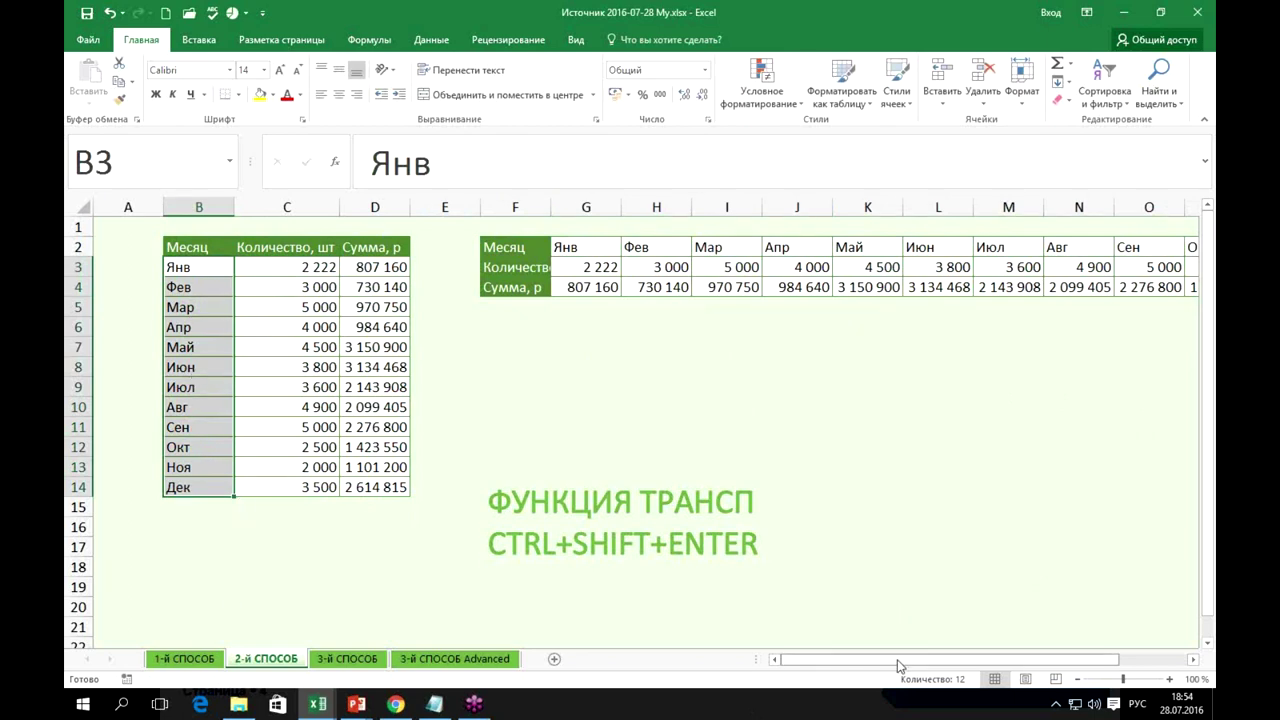
{"action": "left_click_drag", "start_coordinate": [898, 665], "coordinate": [970, 664]}
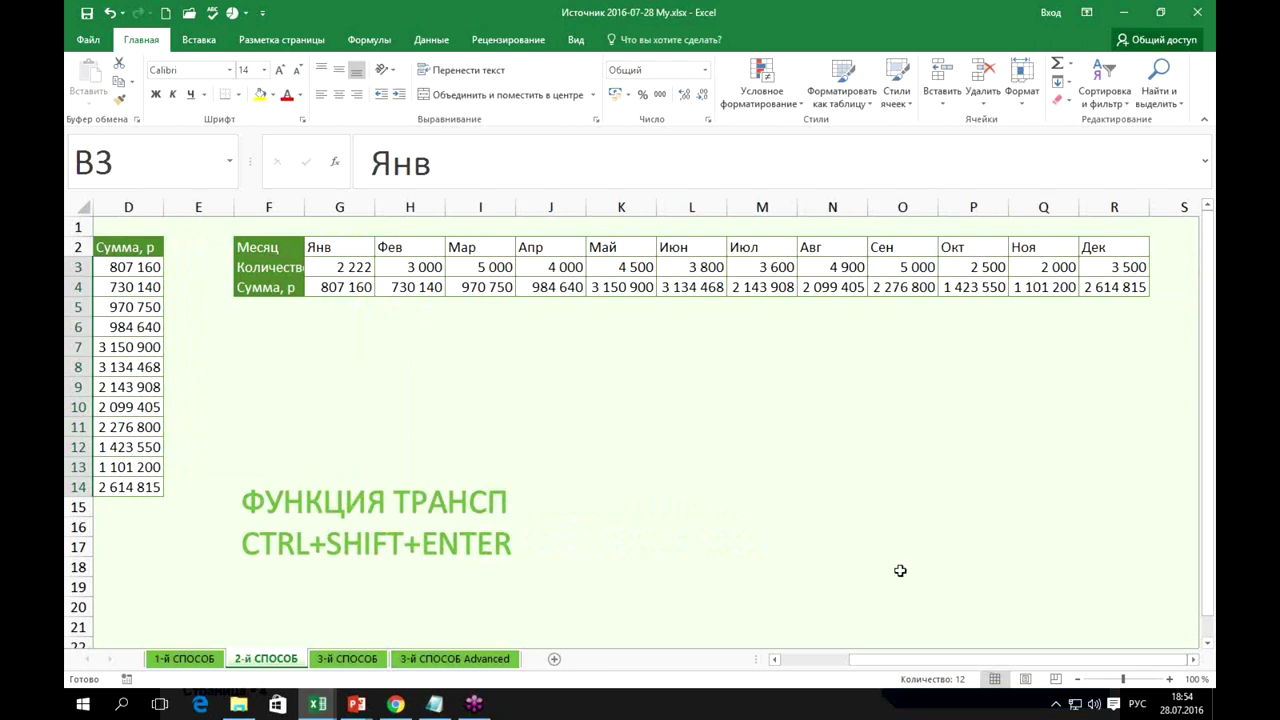
{"action": "left_click_drag", "start_coordinate": [888, 664], "coordinate": [399, 490]}
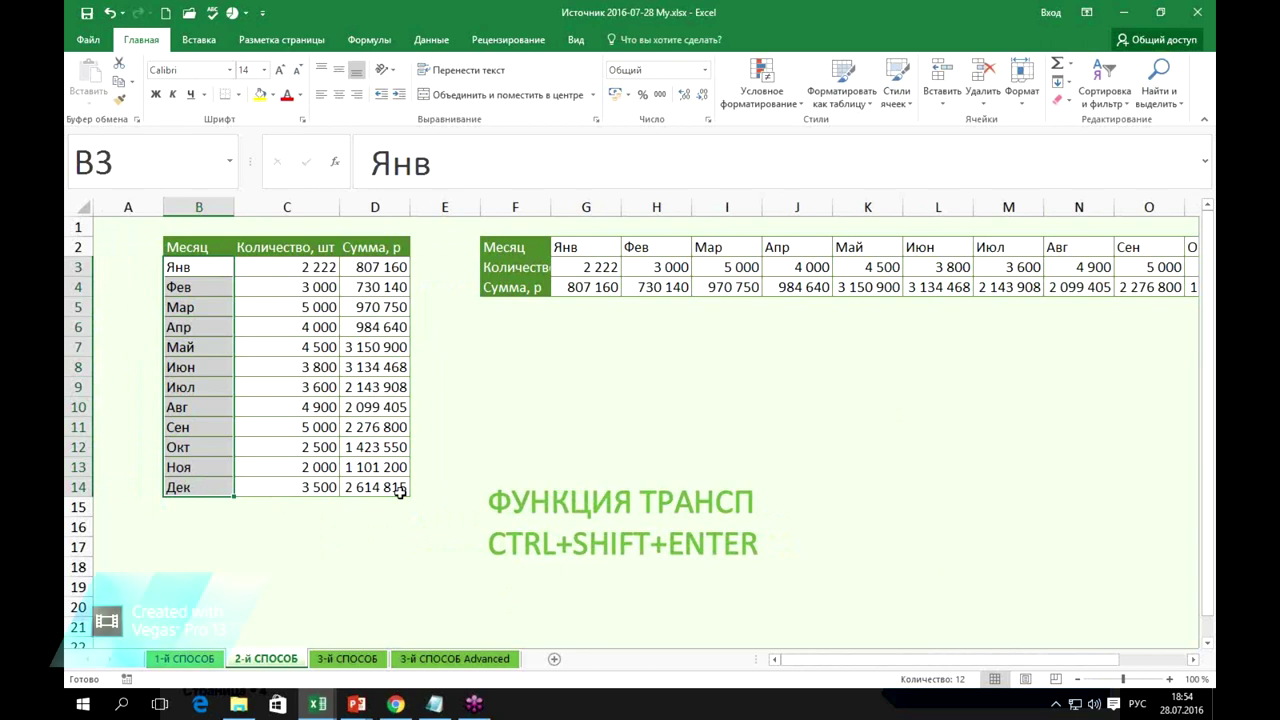
{"action": "left_click_drag", "start_coordinate": [190, 487], "coordinate": [385, 467]}
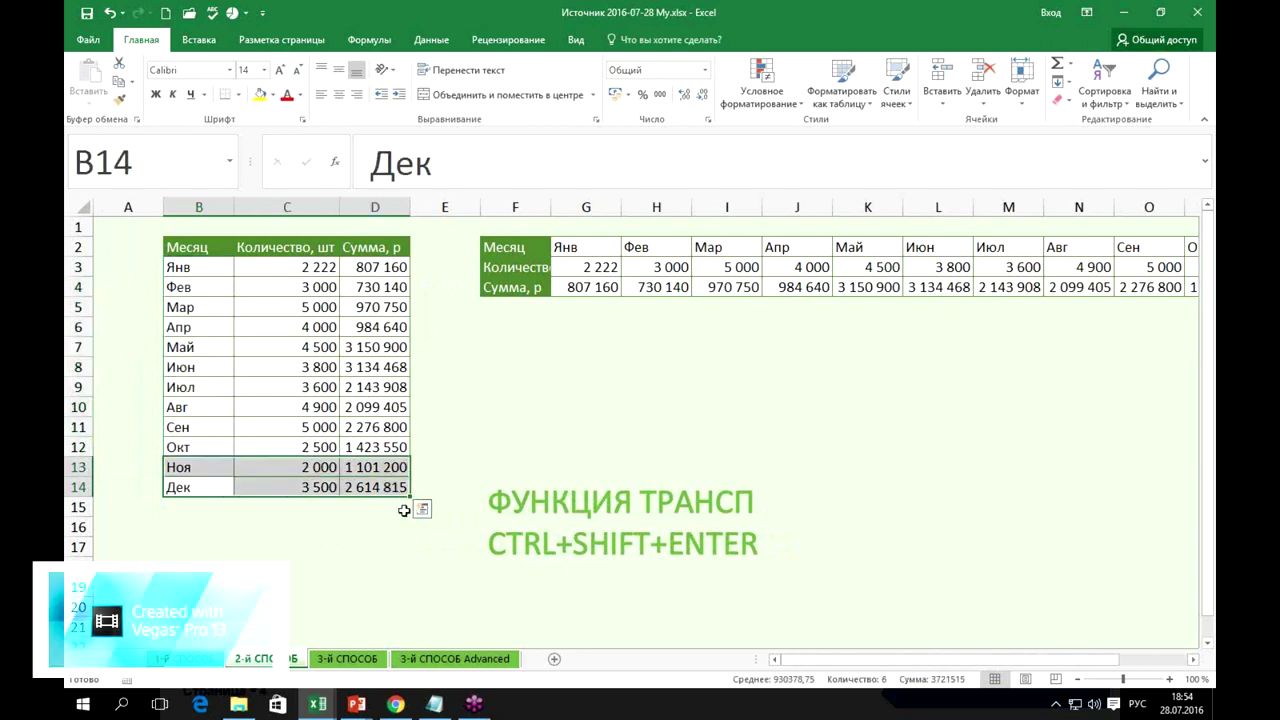
{"action": "left_click_drag", "start_coordinate": [408, 496], "coordinate": [408, 530]}
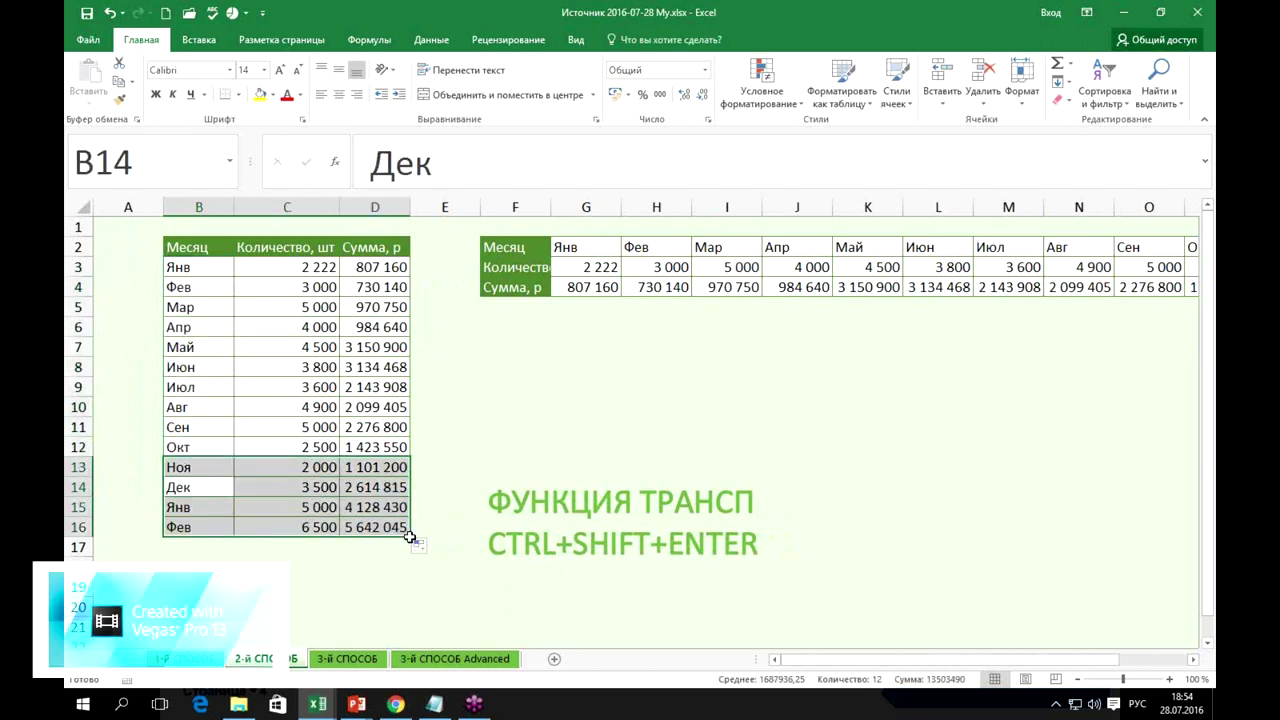
{"action": "left_click", "coordinate": [231, 511]}
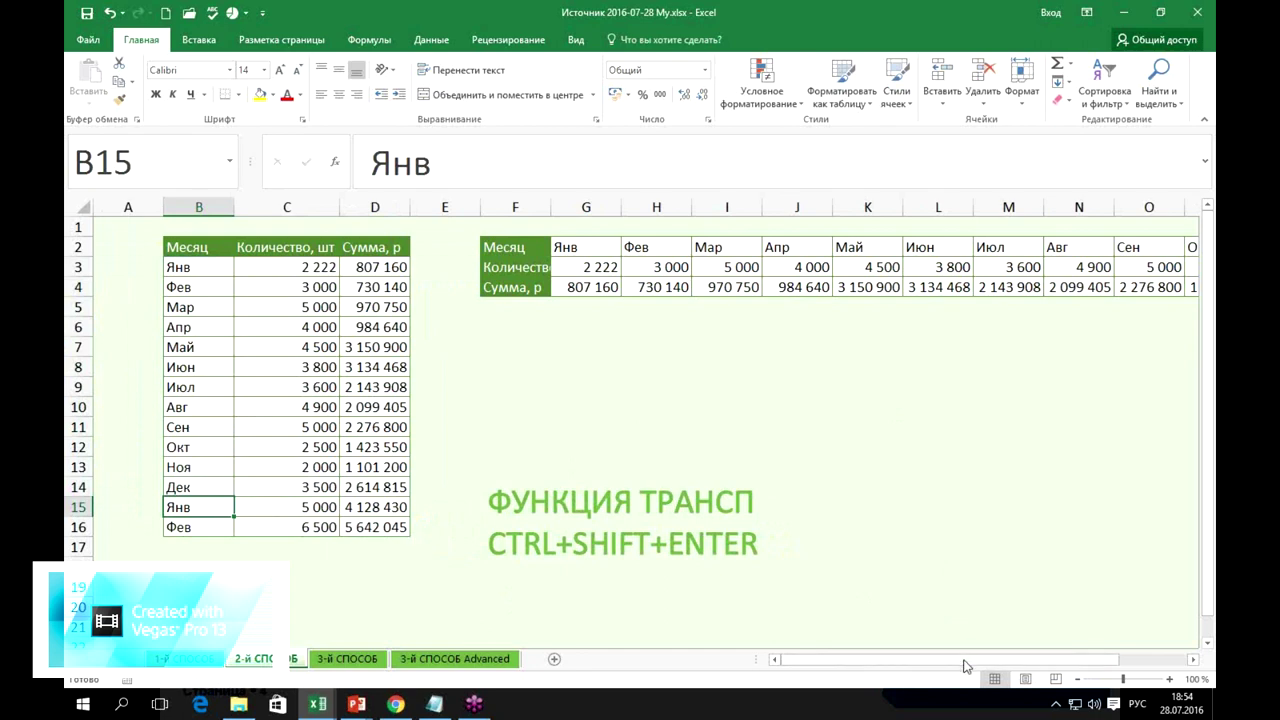
{"action": "left_click_drag", "start_coordinate": [966, 666], "coordinate": [1069, 669]}
{"action": "mouse_move", "coordinate": [1146, 249]}
{"action": "left_mouse_down"}
{"action": "mouse_move", "coordinate": [1146, 292]}
{"action": "mouse_move", "coordinate": [1112, 306]}
{"action": "left_mouse_up"}
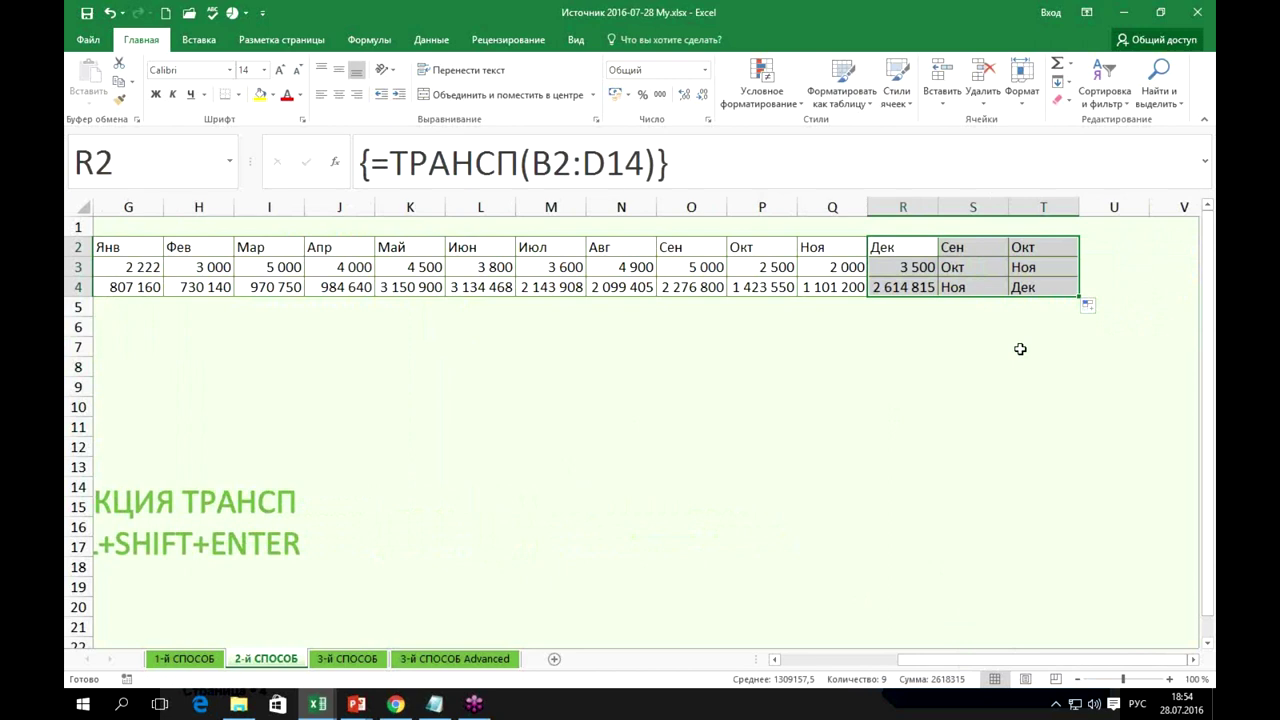
{"action": "key", "text": "ctrl+z"}
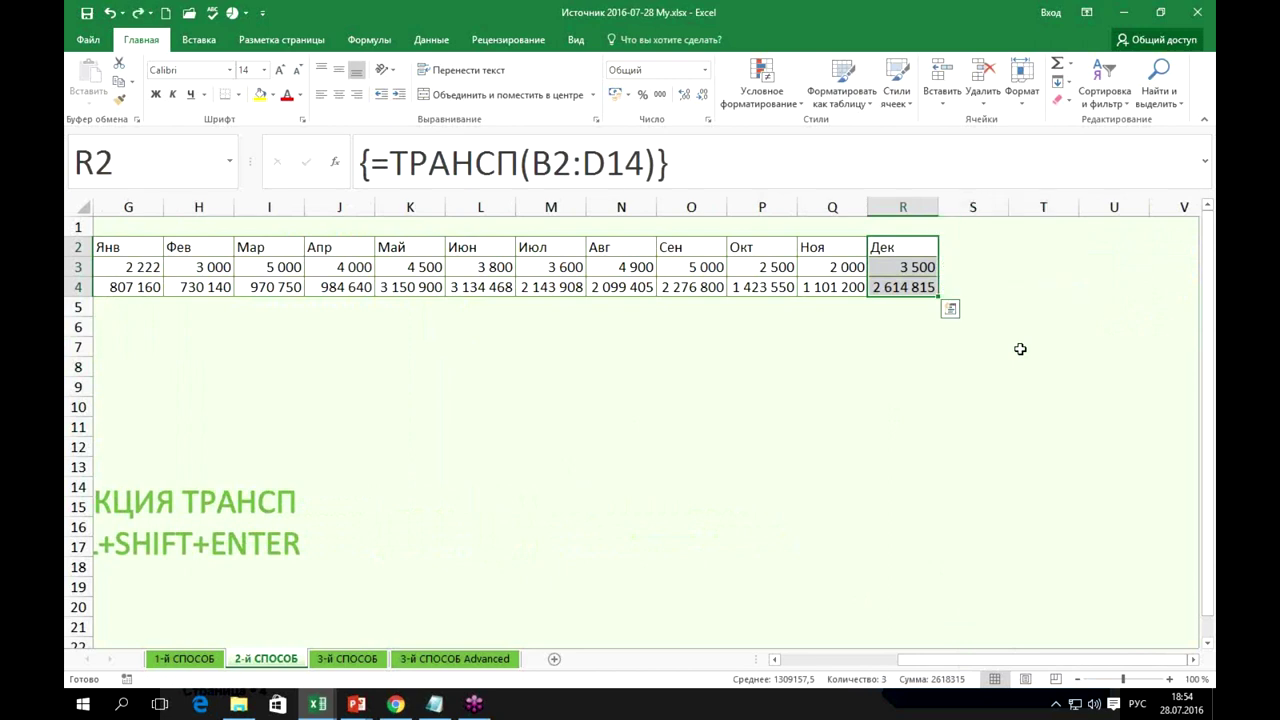
{"action": "left_click_drag", "start_coordinate": [1030, 660], "coordinate": [936, 662]}
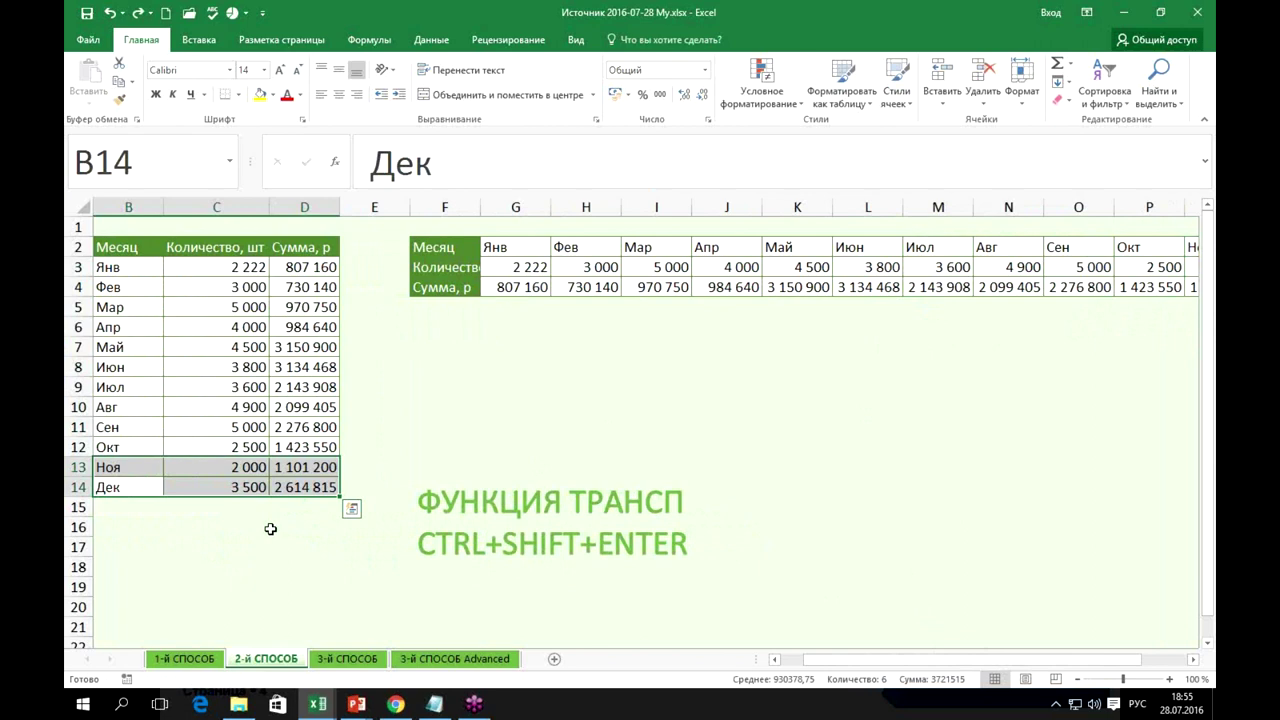
{"action": "key", "text": "Escape"}
{"action": "left_click_drag", "start_coordinate": [937, 661], "coordinate": [970, 664]}
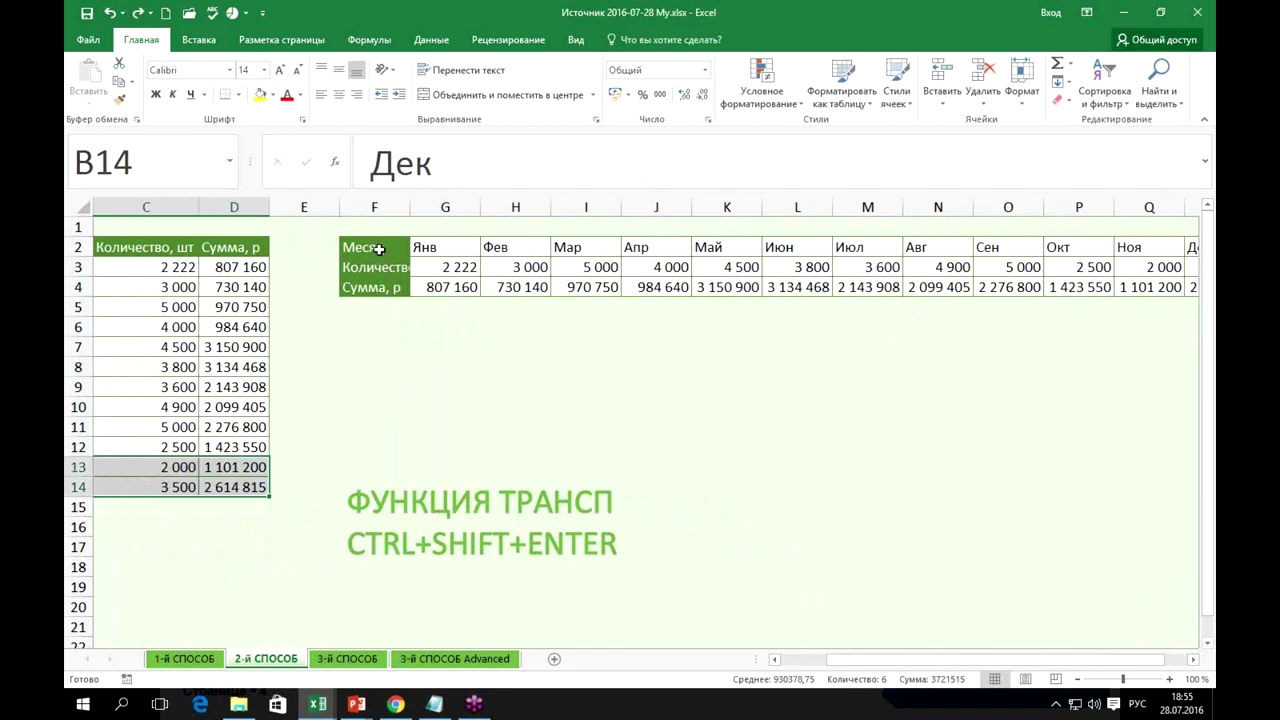
{"action": "left_click_drag", "start_coordinate": [379, 249], "coordinate": [1098, 319]}
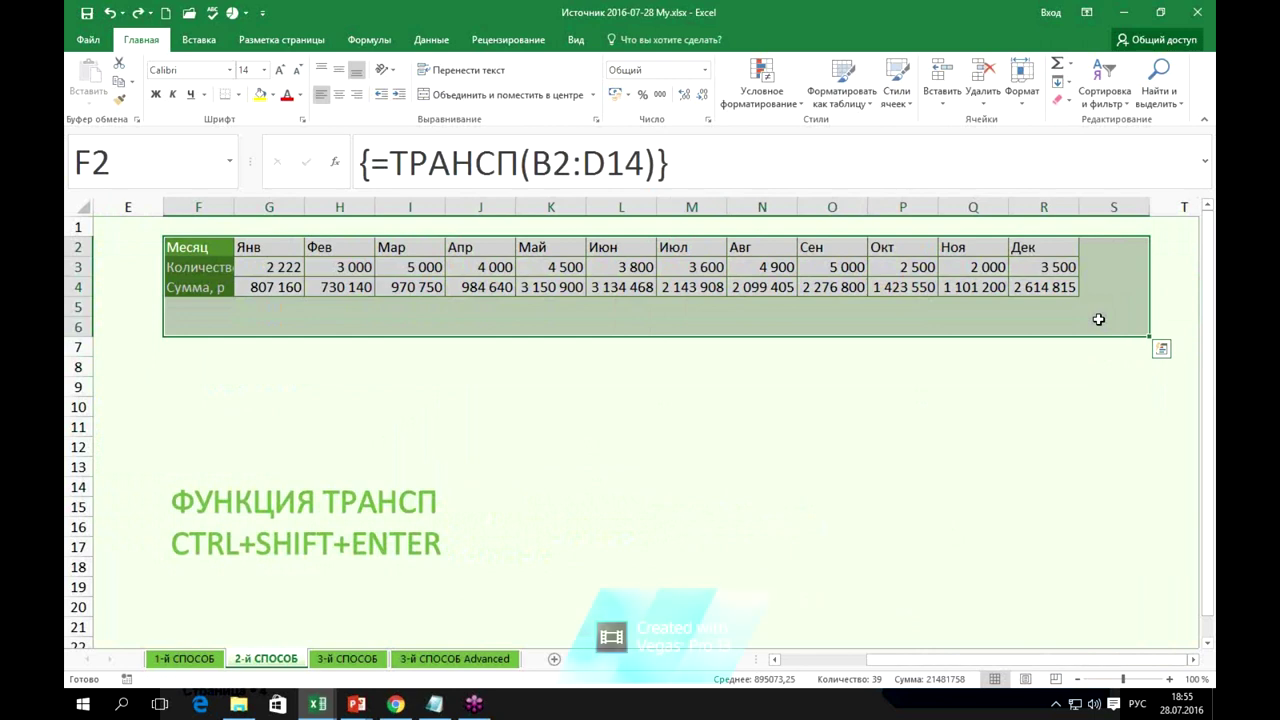
{"action": "left_click_drag", "start_coordinate": [226, 243], "coordinate": [674, 289]}
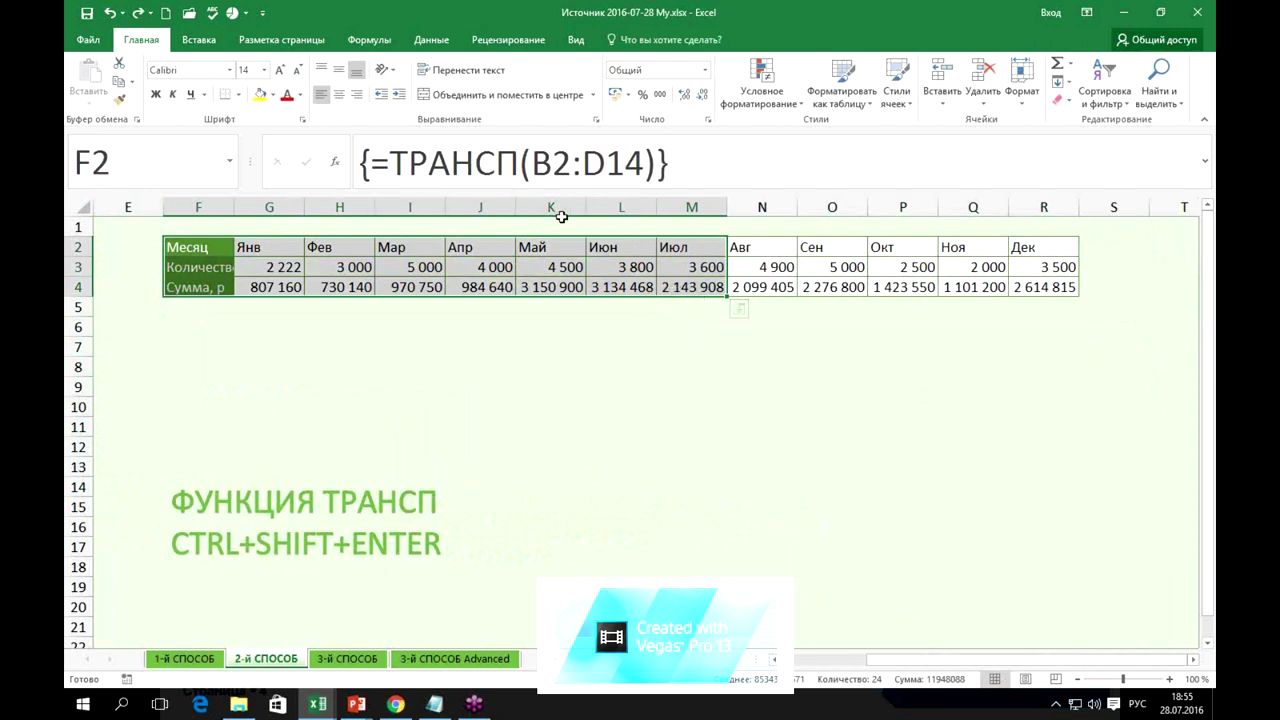
{"action": "left_click_drag", "start_coordinate": [211, 245], "coordinate": [1048, 284]}
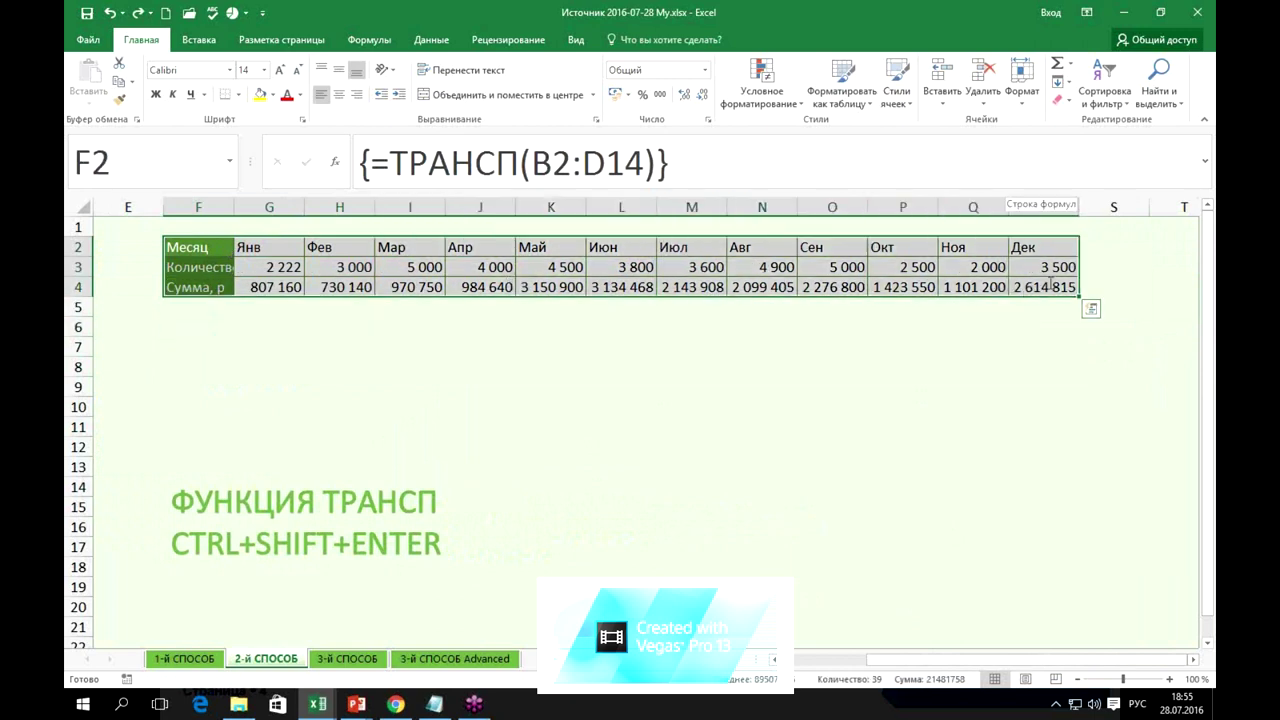
{"action": "key", "text": "Delete"}
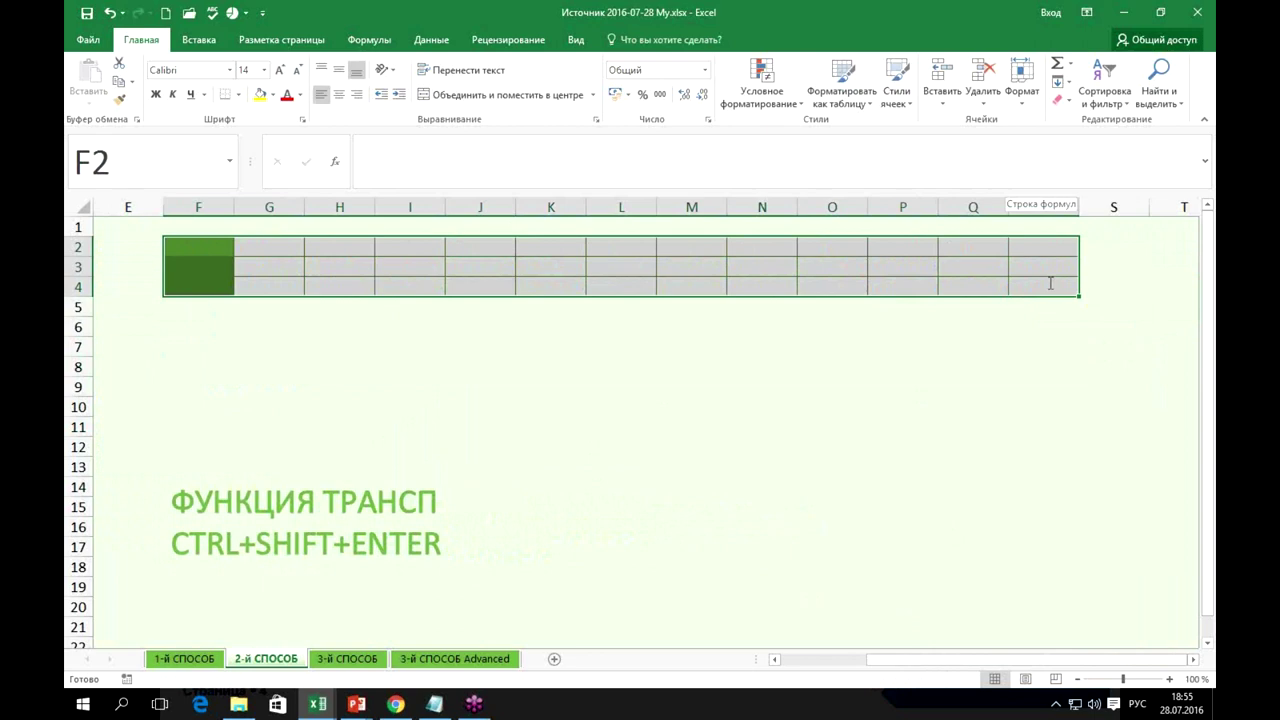
{"action": "key", "text": "ctrl+z"}
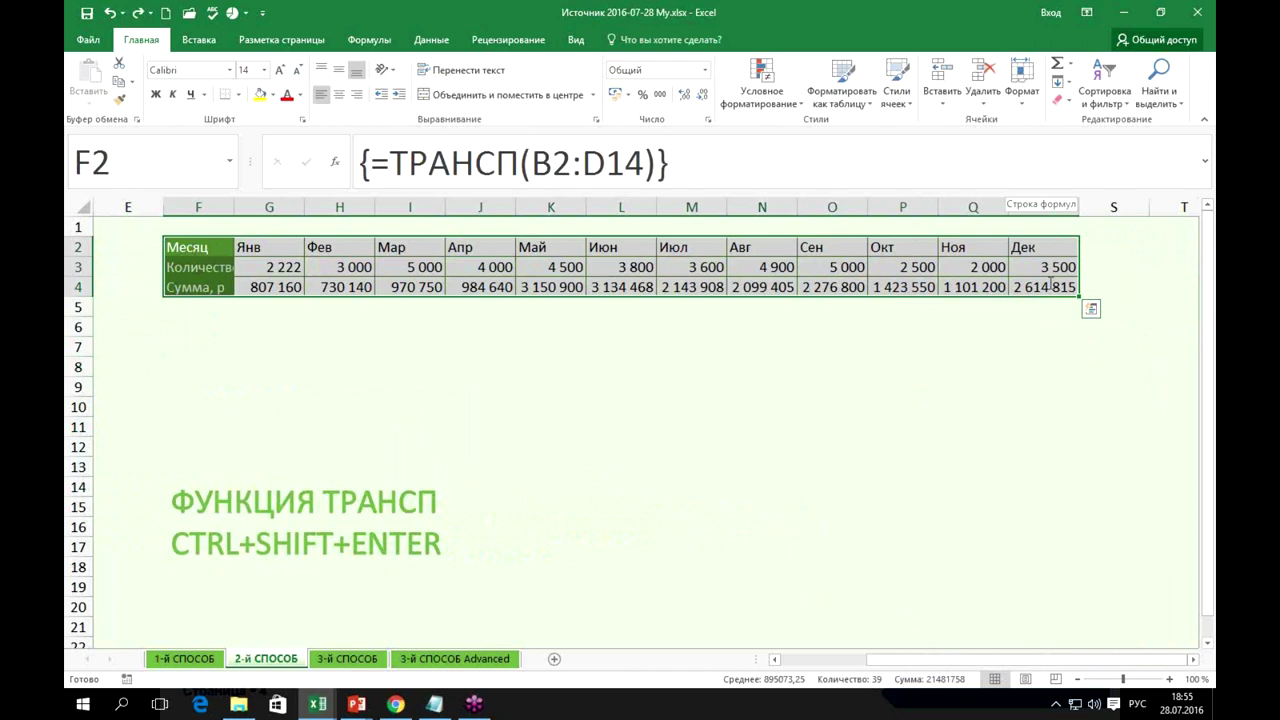
{"action": "left_click", "coordinate": [882, 660]}
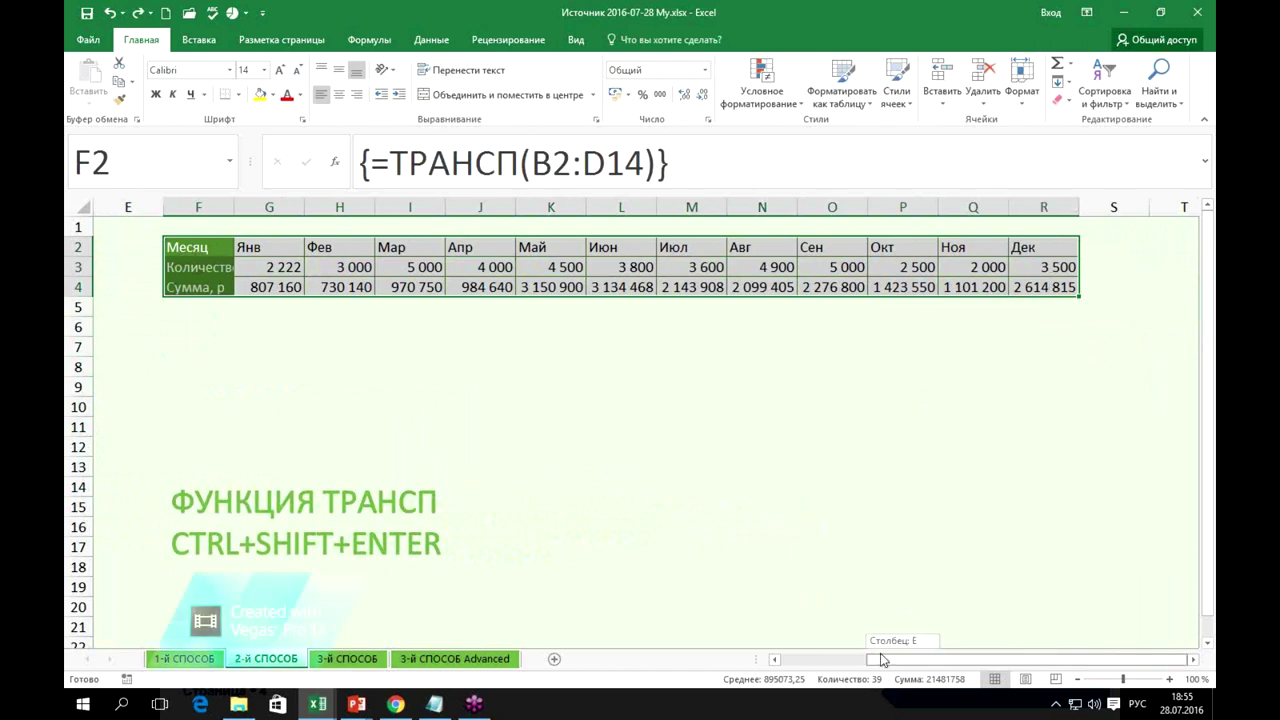
{"action": "left_click_drag", "start_coordinate": [882, 660], "coordinate": [812, 662]}
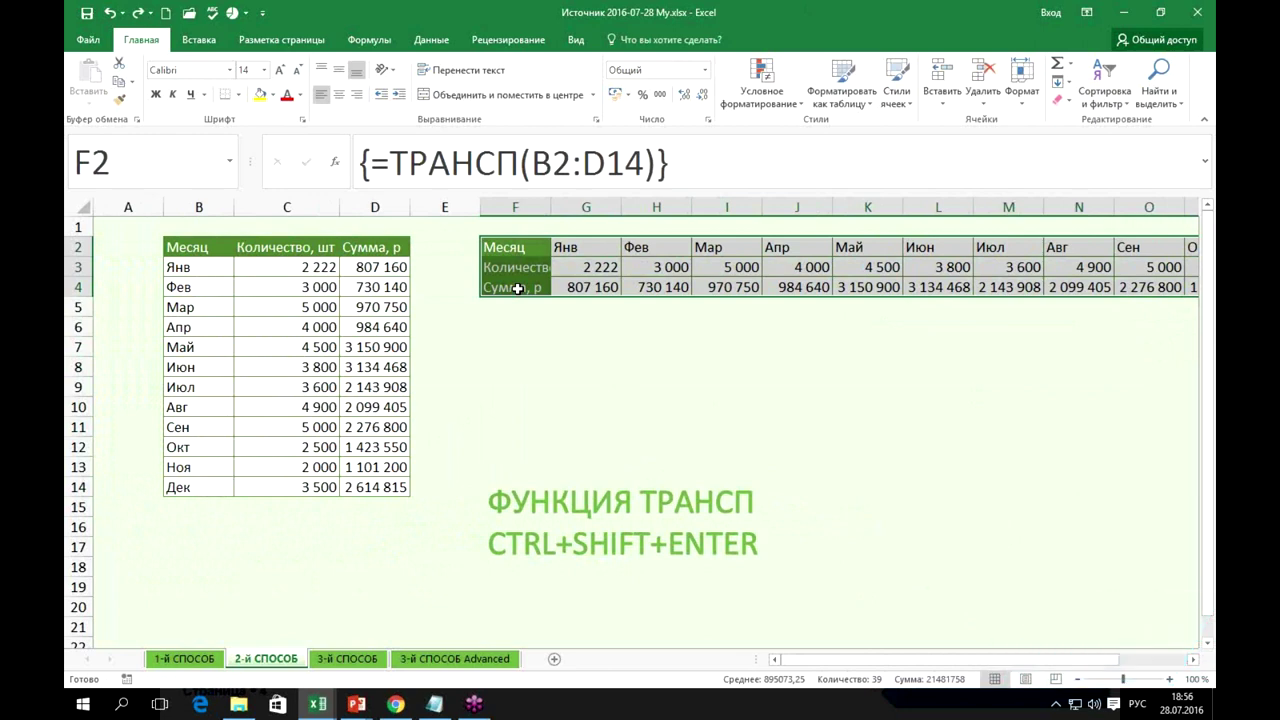
Enter =ТРАНСП over the month table as an array formula in F7.
{"action": "left_click", "coordinate": [508, 344]}
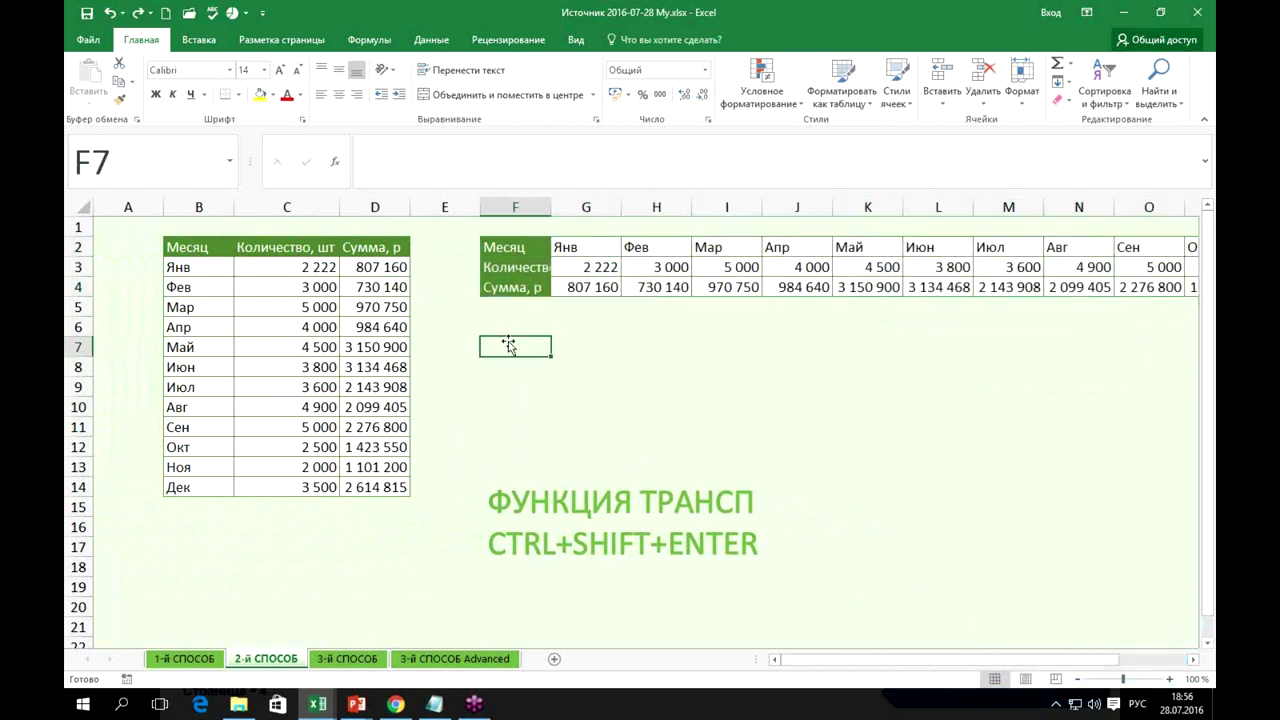
{"action": "type", "text": "=тра"}
{"action": "key", "text": "Tab"}
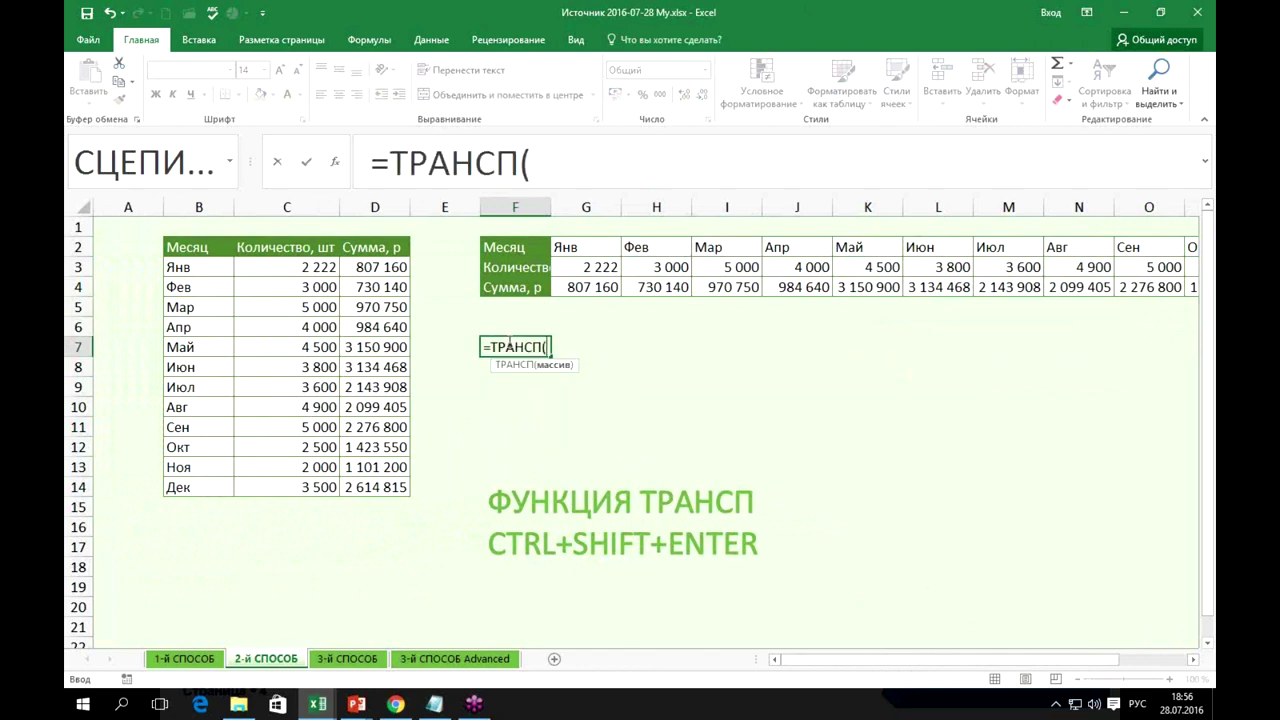
{"action": "mouse_move", "coordinate": [205, 247]}
{"action": "left_mouse_down"}
{"action": "mouse_move", "coordinate": [362, 451]}
{"action": "mouse_move", "coordinate": [362, 471]}
{"action": "left_mouse_up"}
{"action": "key", "text": "ctrl+shift+Return"}
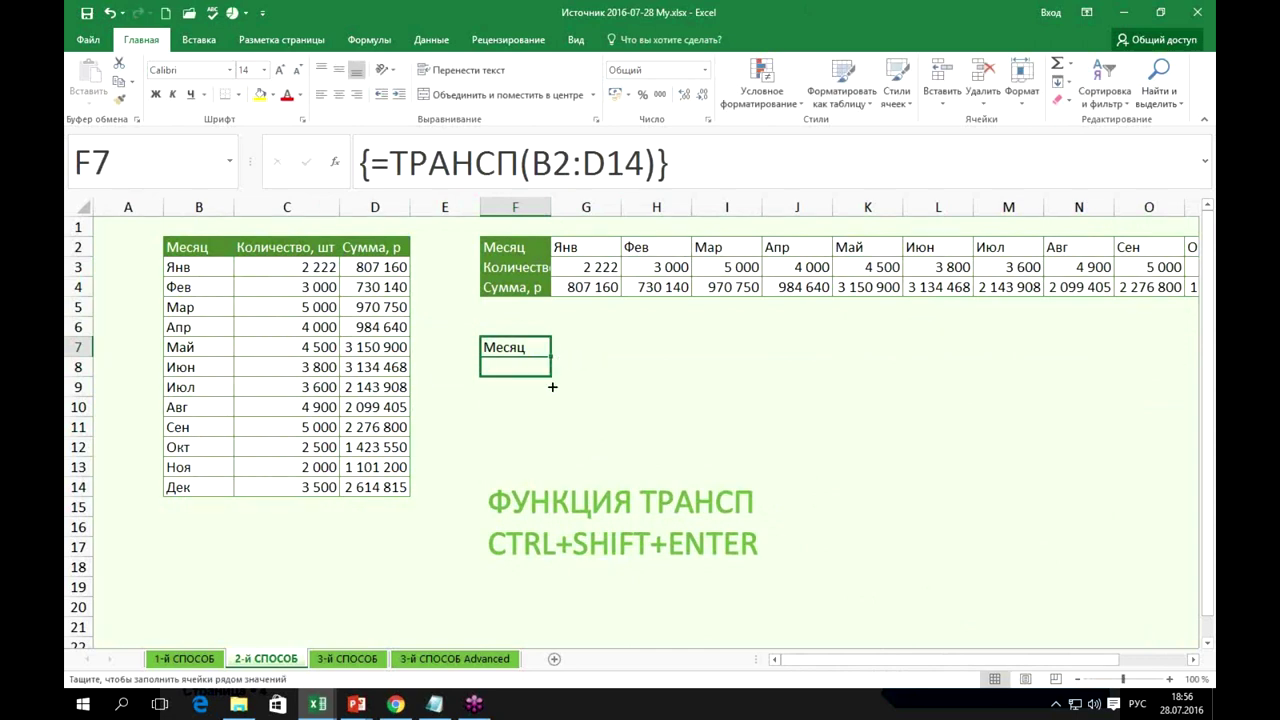
Drag F7's result down through Фев to Июн, then delete the filled cells F7:F13.
{"action": "left_click_drag", "start_coordinate": [551, 357], "coordinate": [549, 376]}
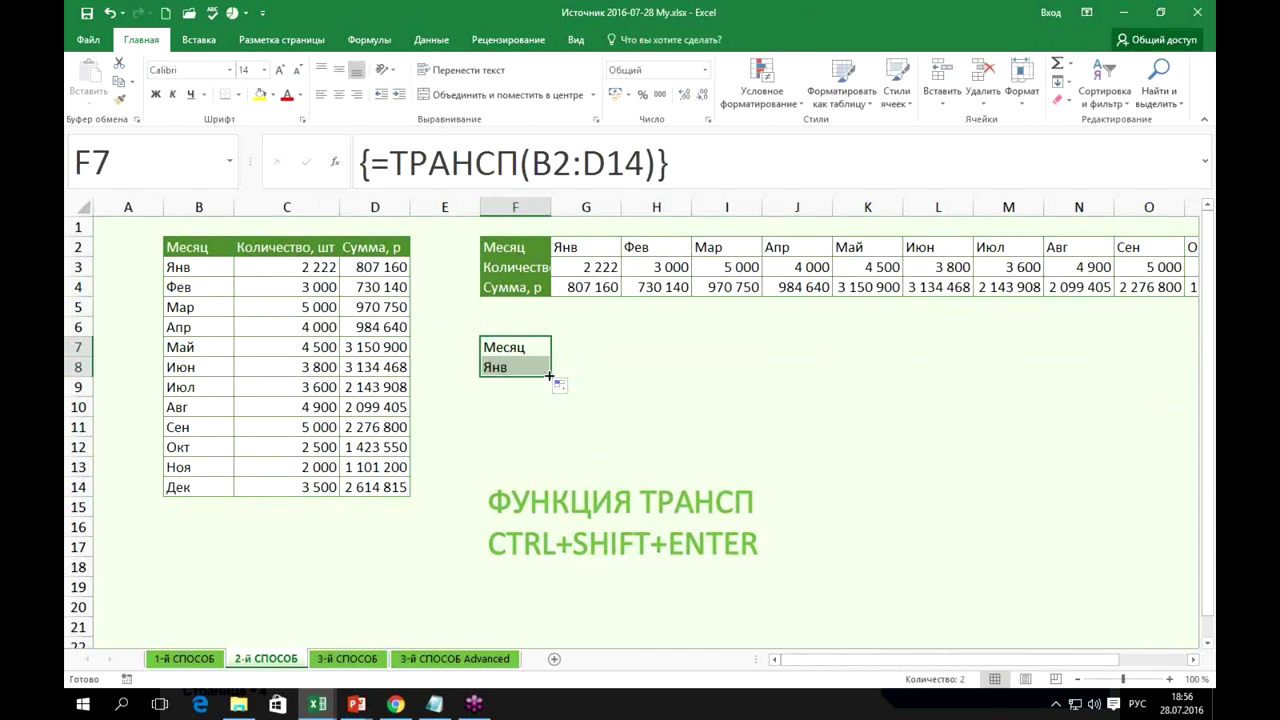
{"action": "left_click_drag", "start_coordinate": [549, 376], "coordinate": [550, 399]}
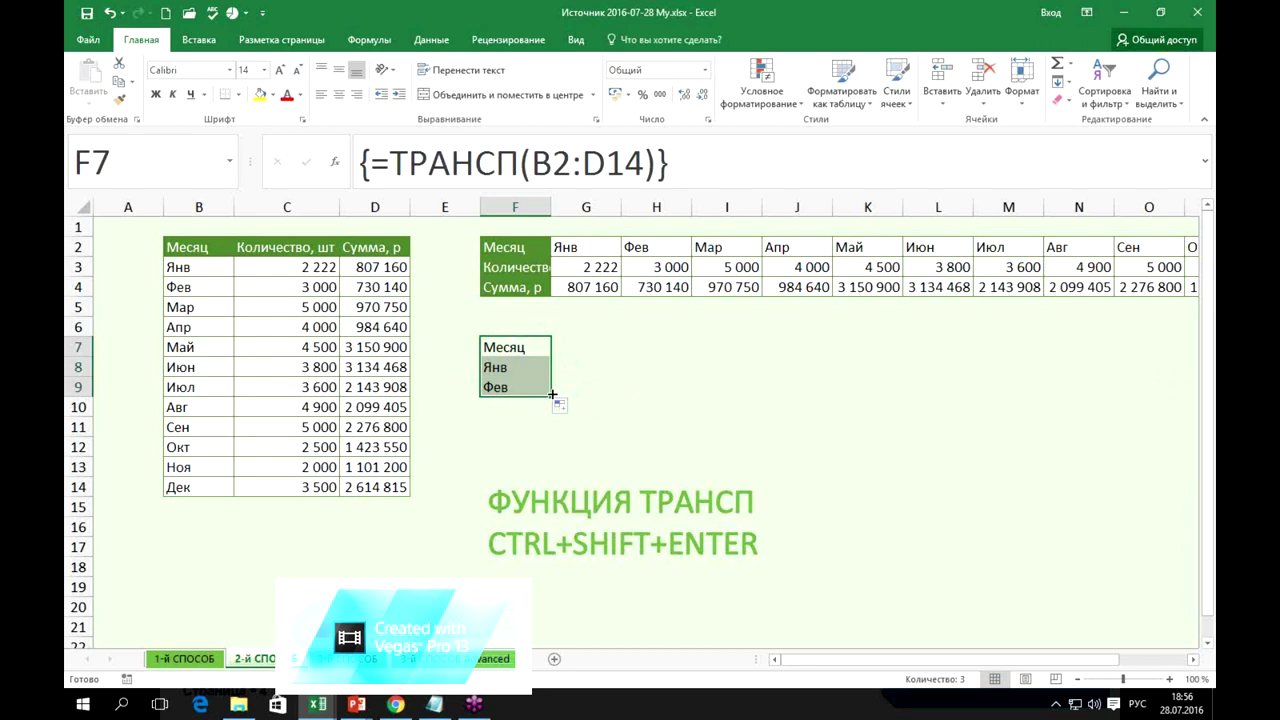
{"action": "left_click_drag", "start_coordinate": [549, 393], "coordinate": [553, 474]}
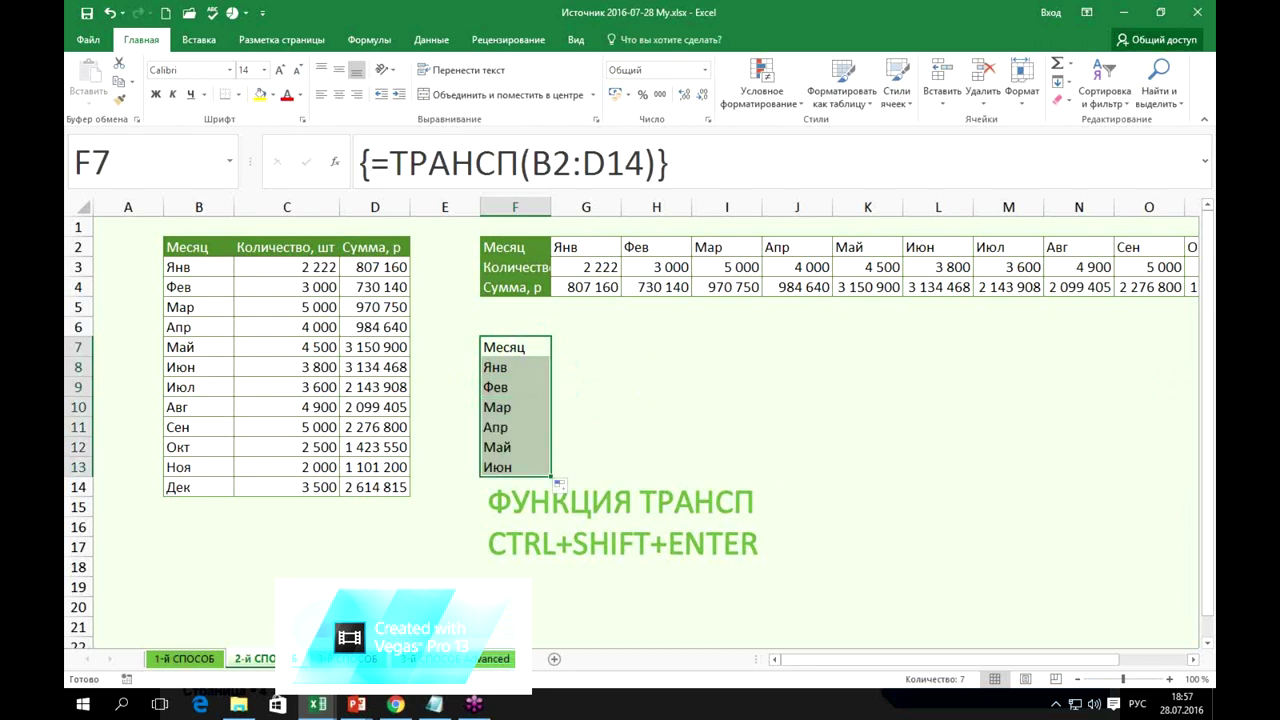
{"action": "key", "text": "Delete"}
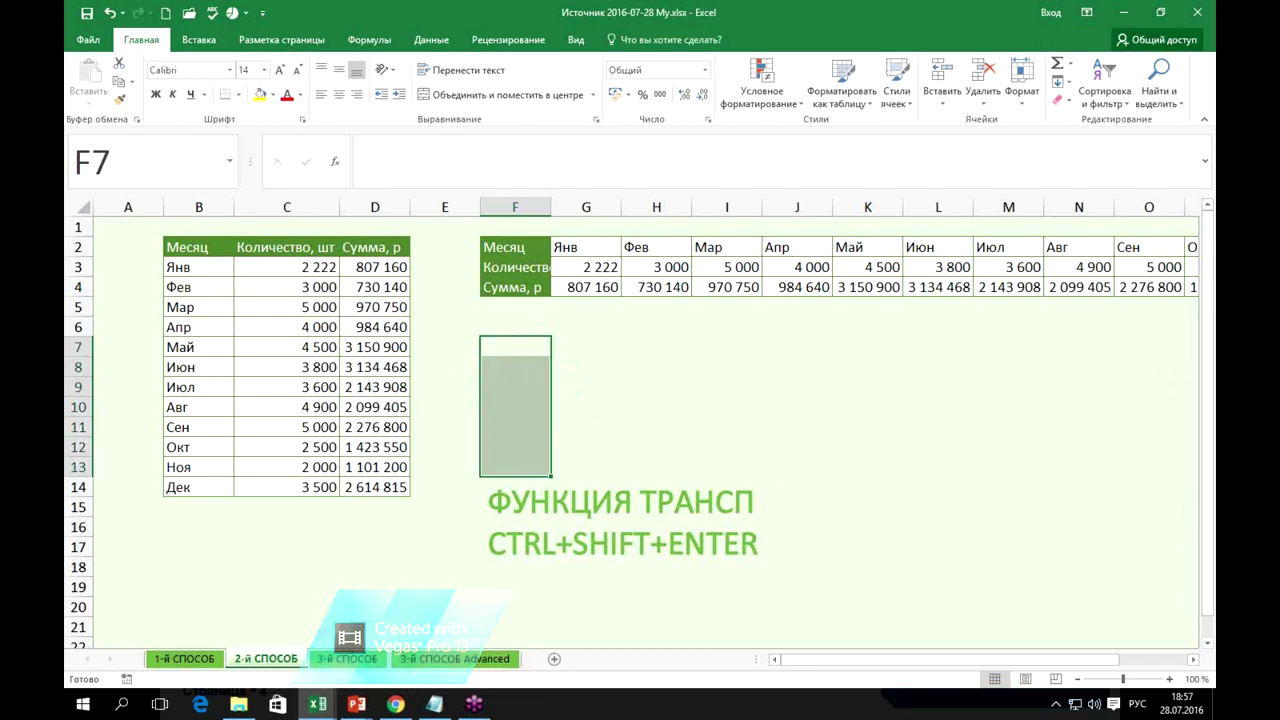
{"action": "left_click", "coordinate": [515, 327]}
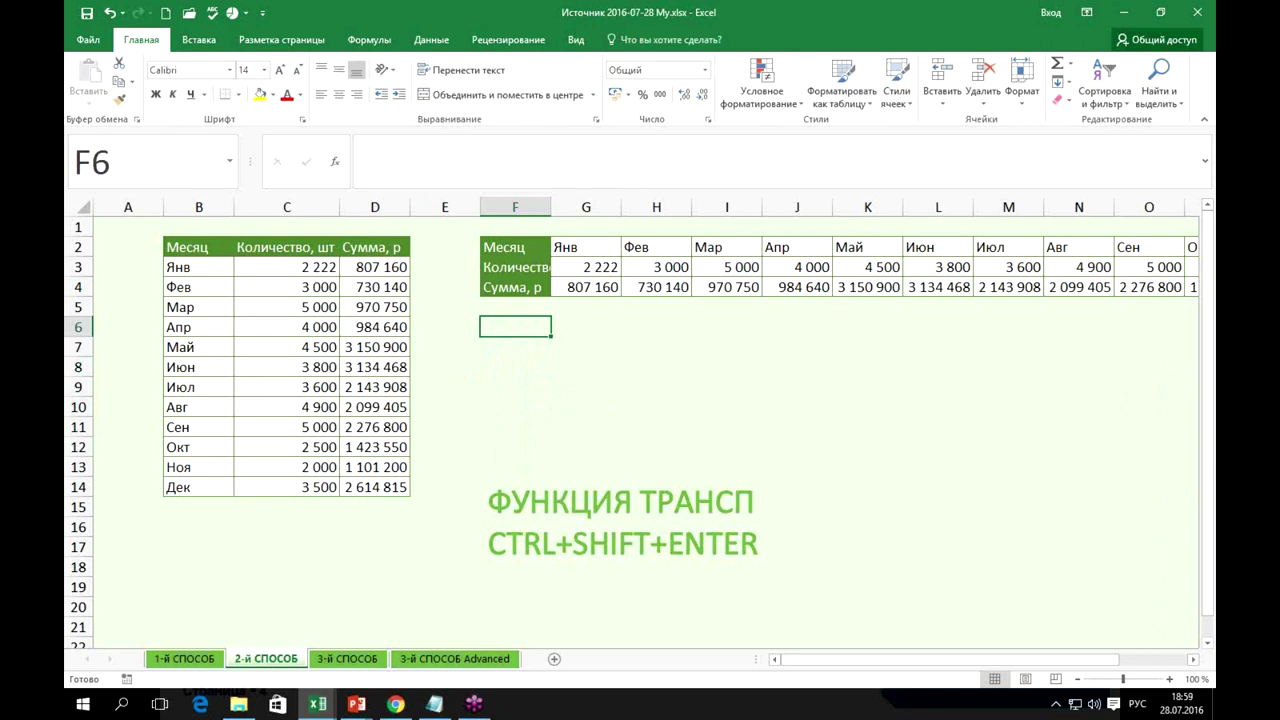
{"action": "left_click", "coordinate": [363, 661]}
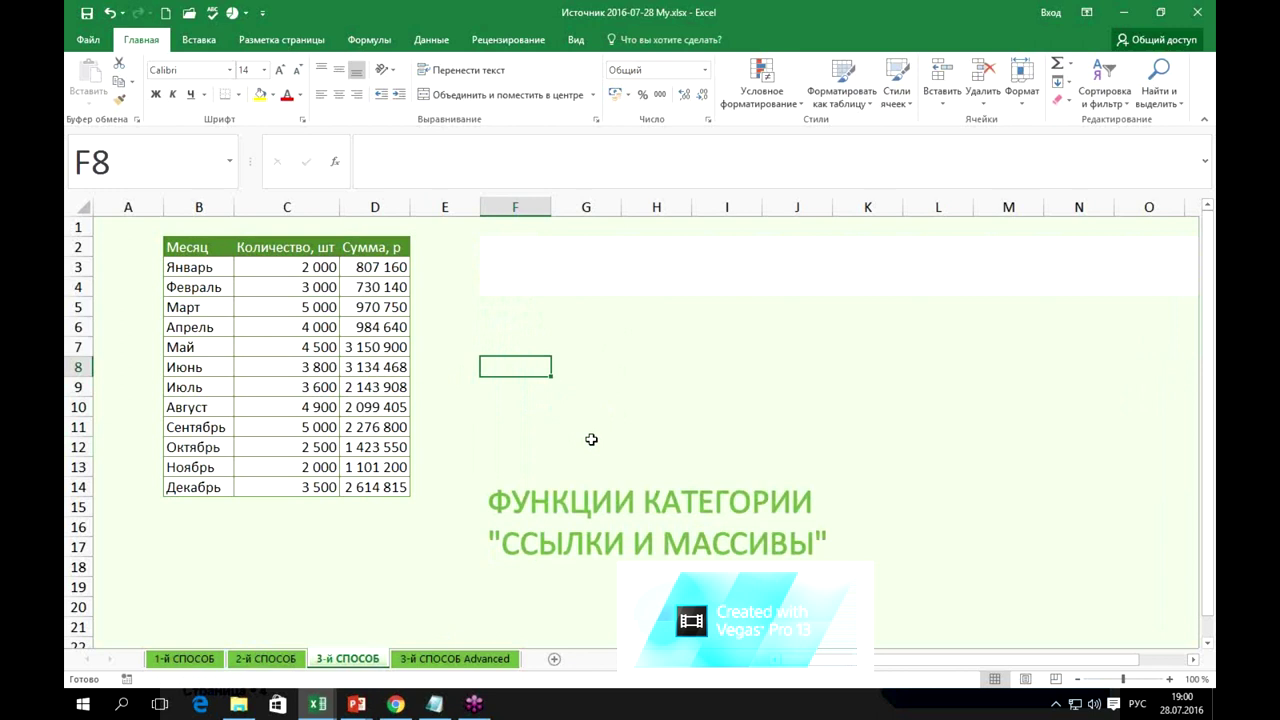
Select cell F2 on the 3-й СПОСОБ sheet with the month table.
{"action": "left_click", "coordinate": [525, 251]}
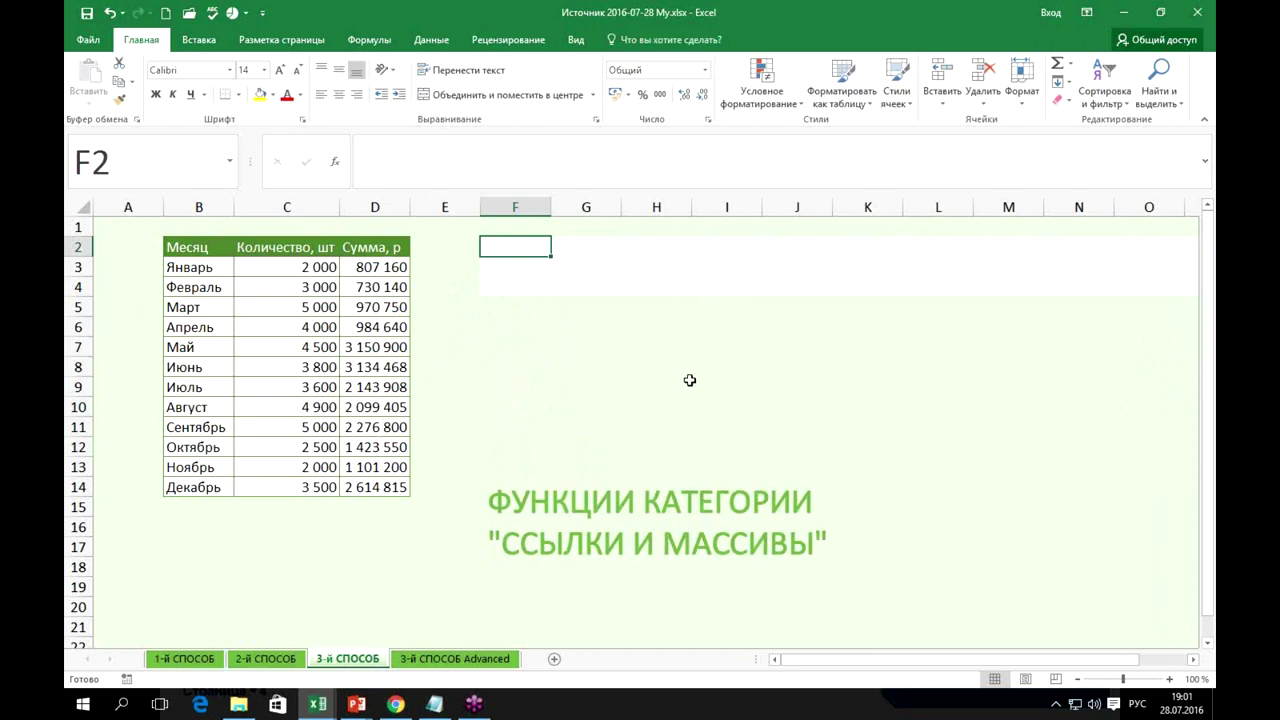
Enter =СТРОКА() in F9 so it returns 9.
{"action": "left_click", "coordinate": [515, 390]}
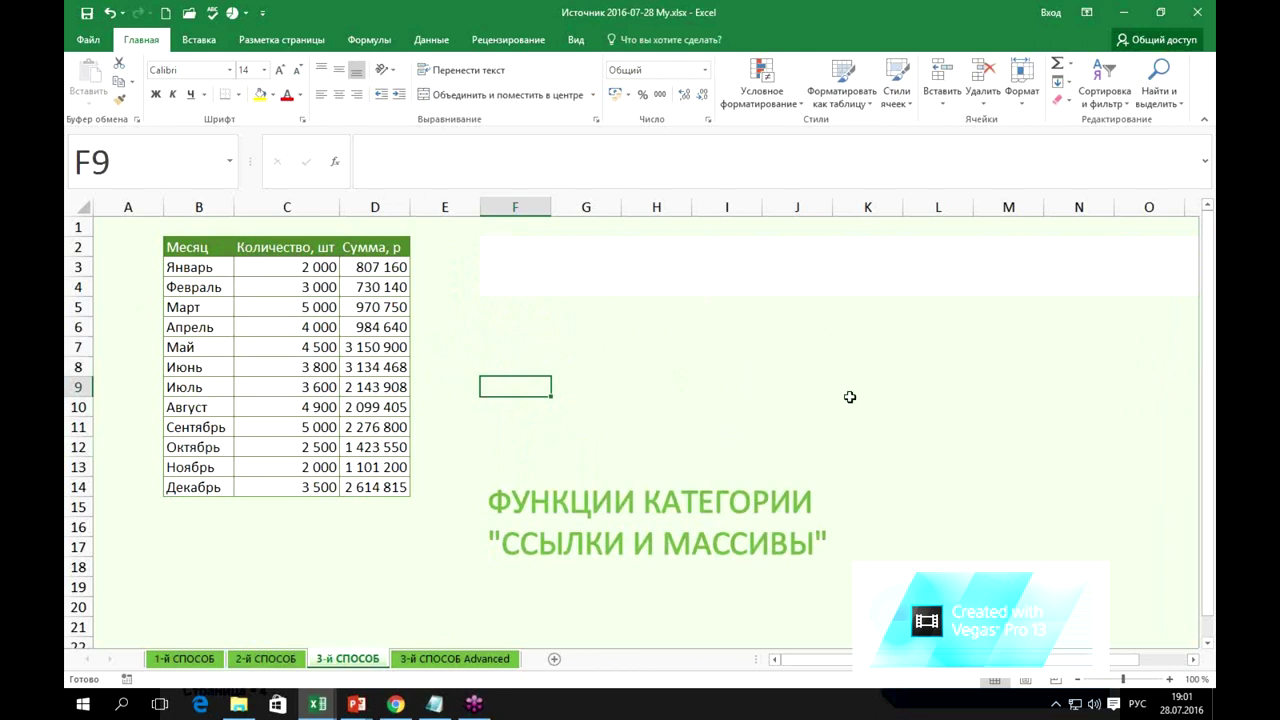
{"action": "type", "text": "=стро"}
{"action": "key", "text": "Tab"}
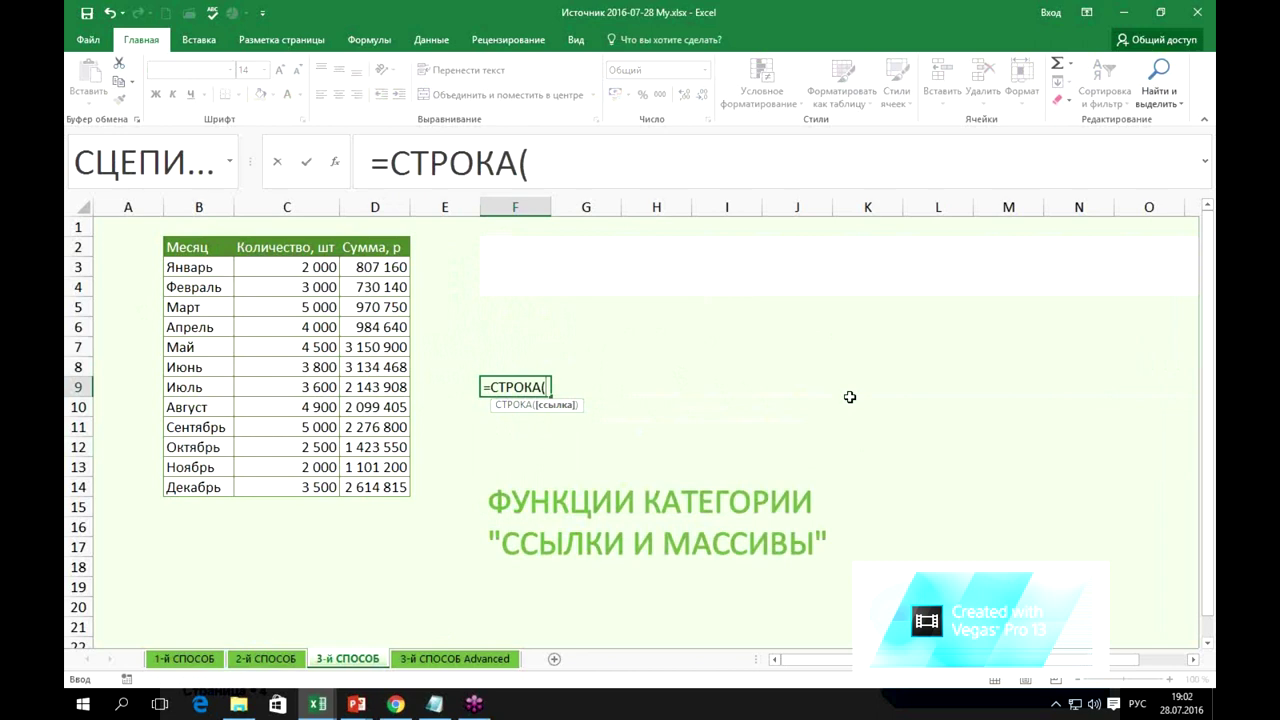
{"action": "type", "text": ")"}
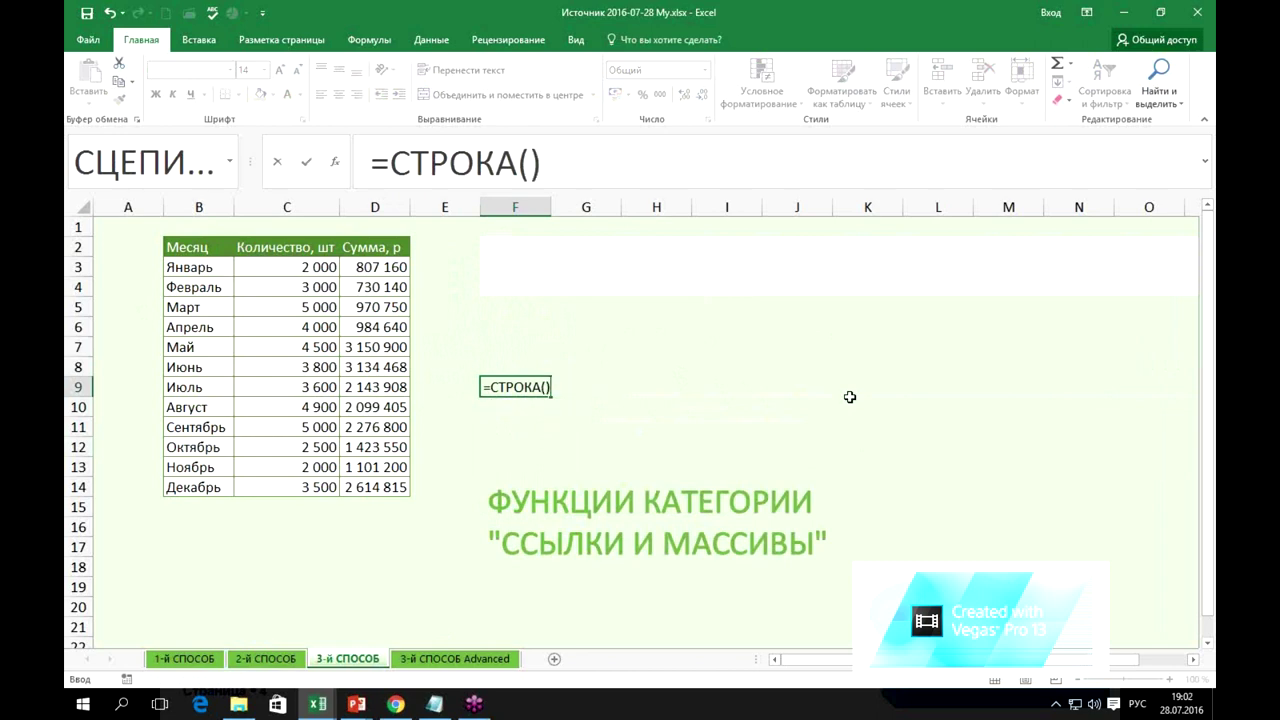
{"action": "key", "text": "Return"}
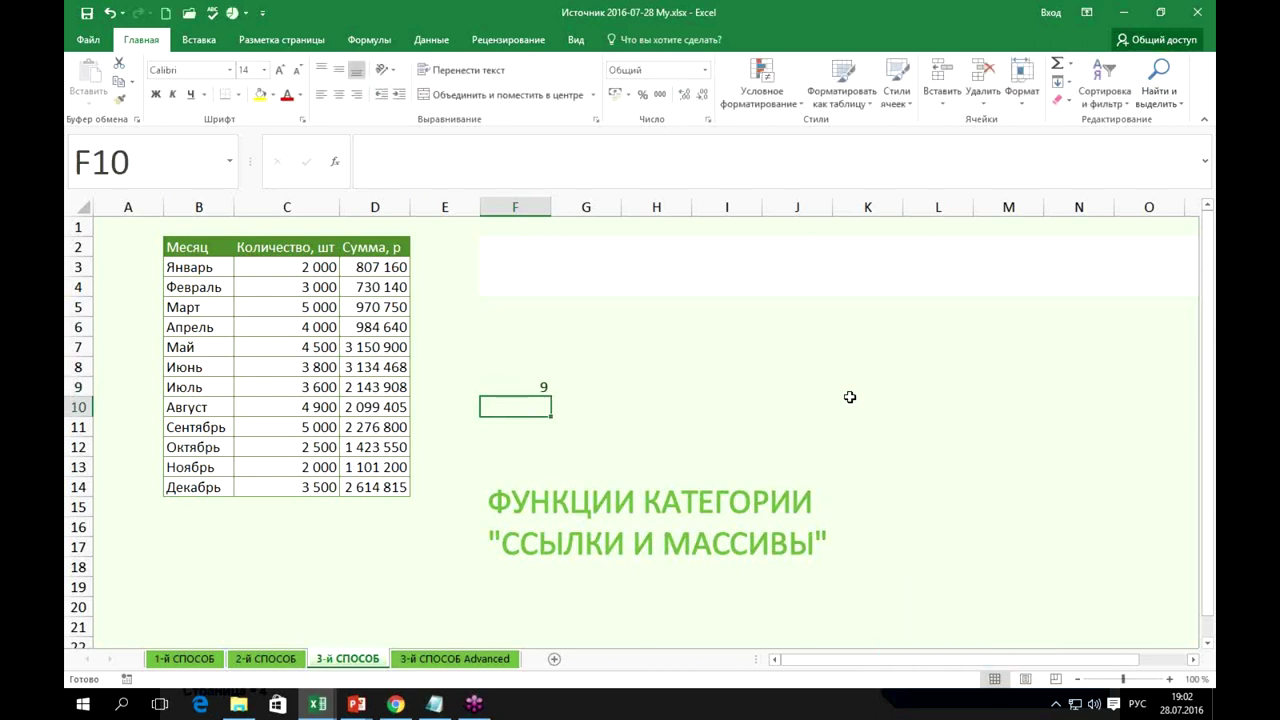
Copy the formula text =СТРОКА() into G9 as a label.
{"action": "key", "text": "Up"}
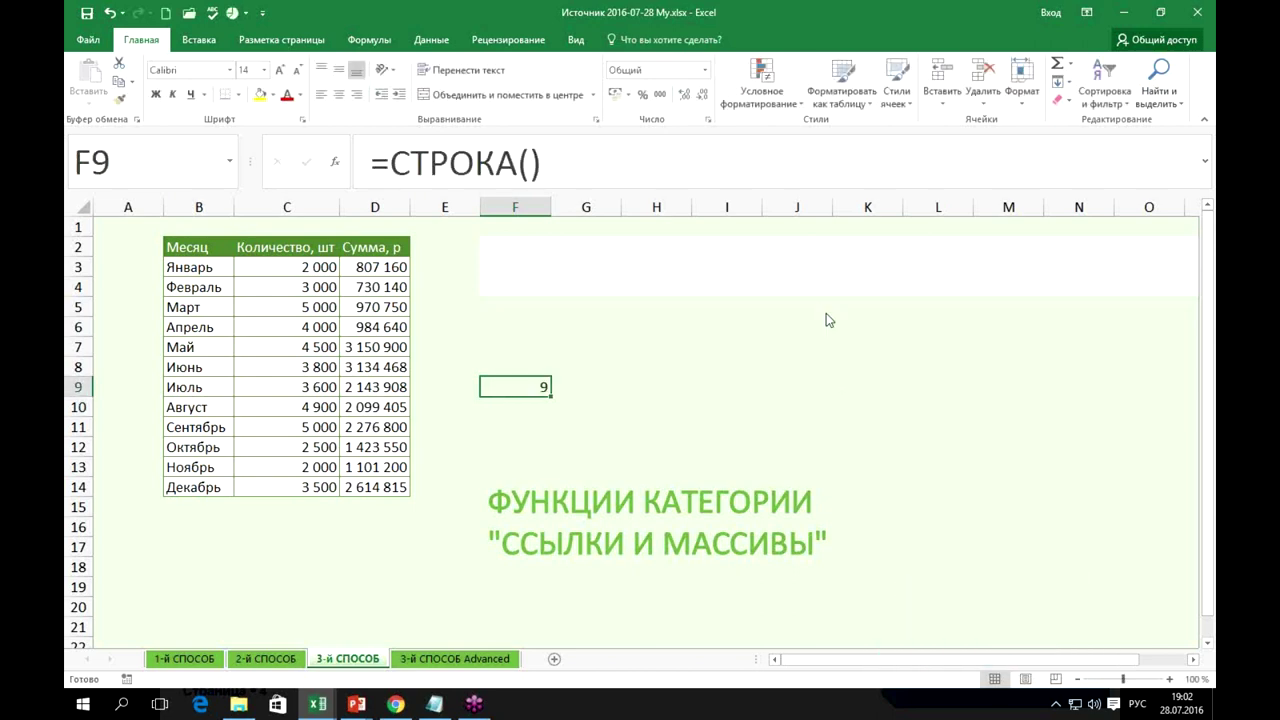
{"action": "left_click_drag", "start_coordinate": [542, 162], "coordinate": [371, 162]}
{"action": "key", "text": "ctrl+c"}
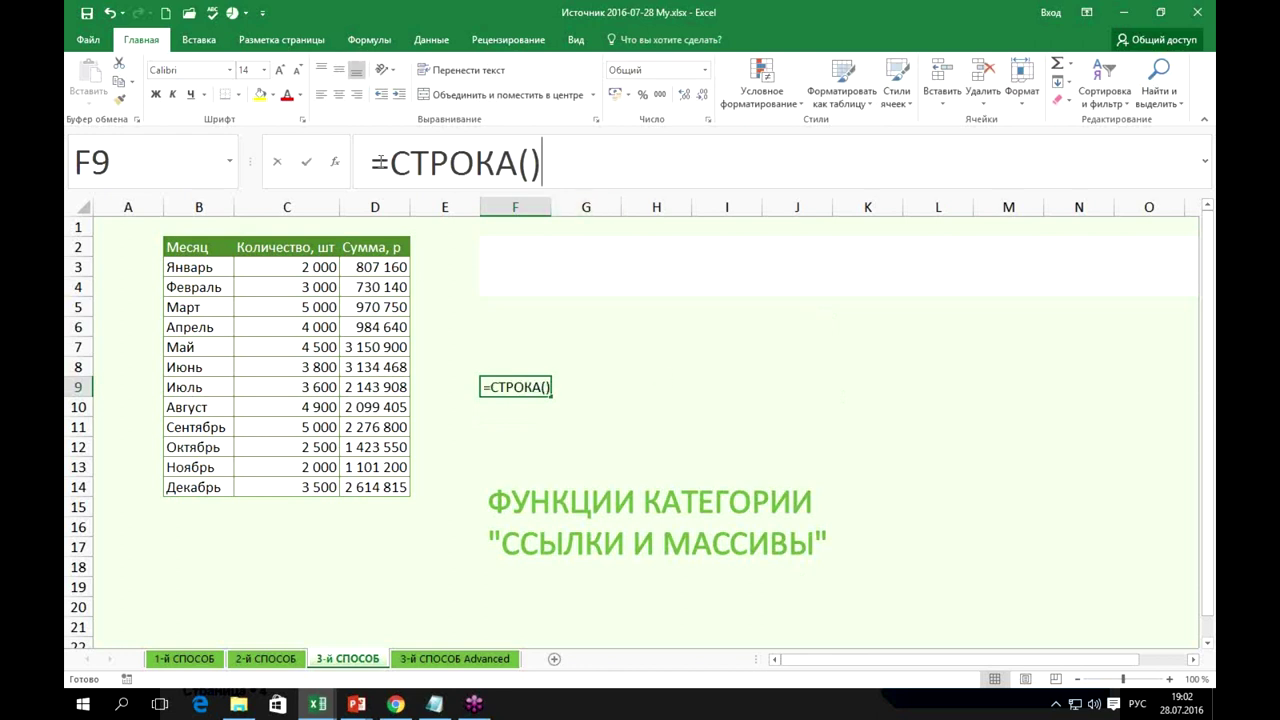
{"action": "left_click", "coordinate": [310, 161]}
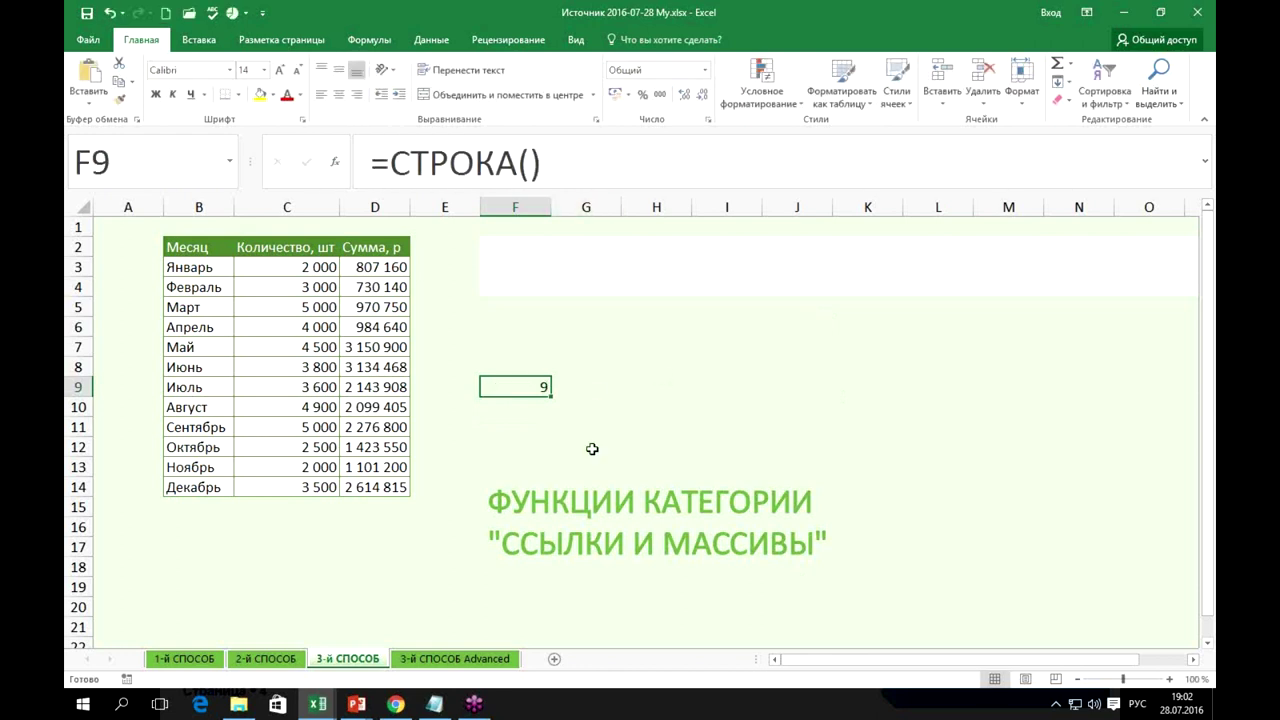
{"action": "double_click", "coordinate": [596, 390]}
{"action": "key", "text": "ctrl+v"}
{"action": "left_click", "coordinate": [594, 450]}
{"action": "left_click", "coordinate": [535, 410]}
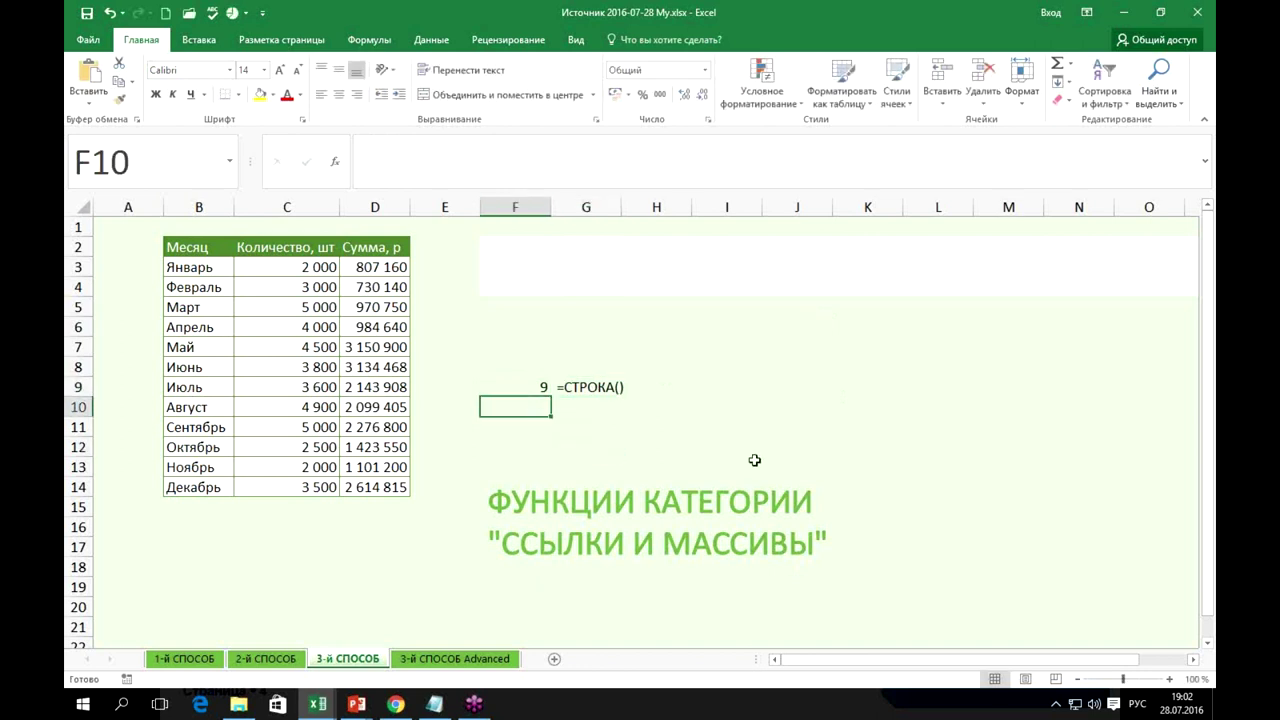
Enter =СТОЛБЕЦ() in F10 so it returns 6.
{"action": "type", "text": "="}
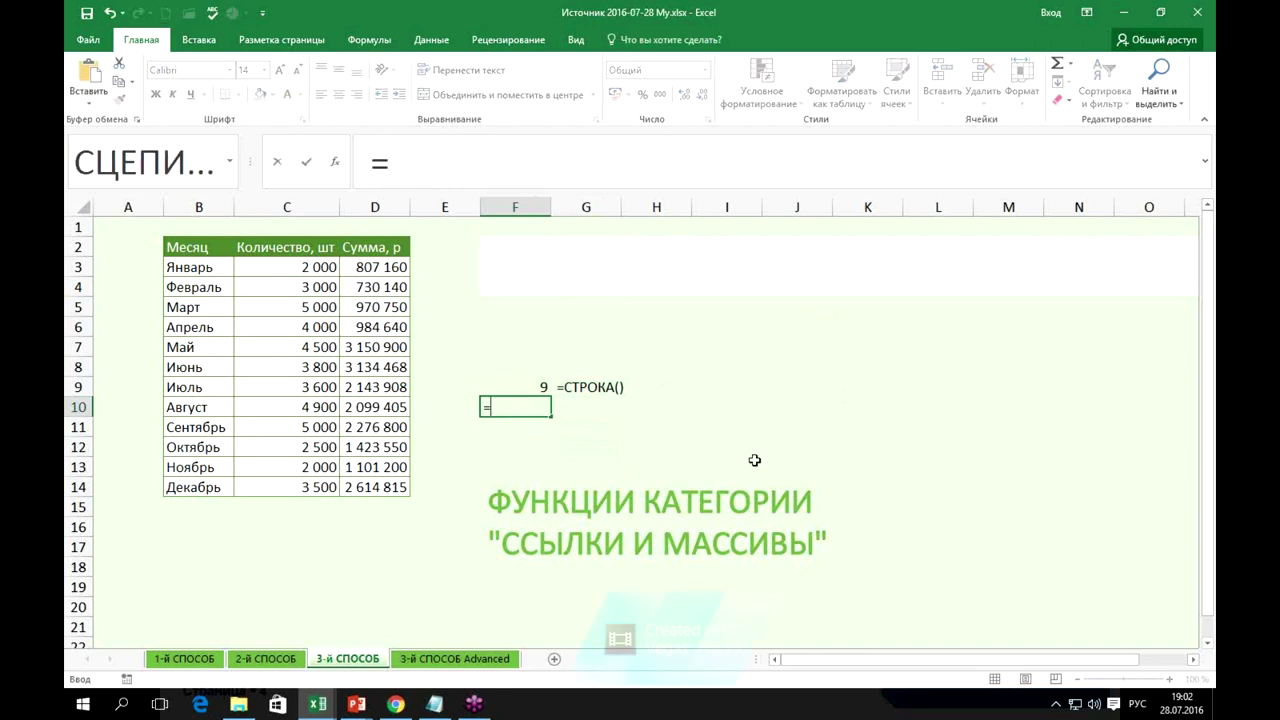
{"action": "type", "text": "сто"}
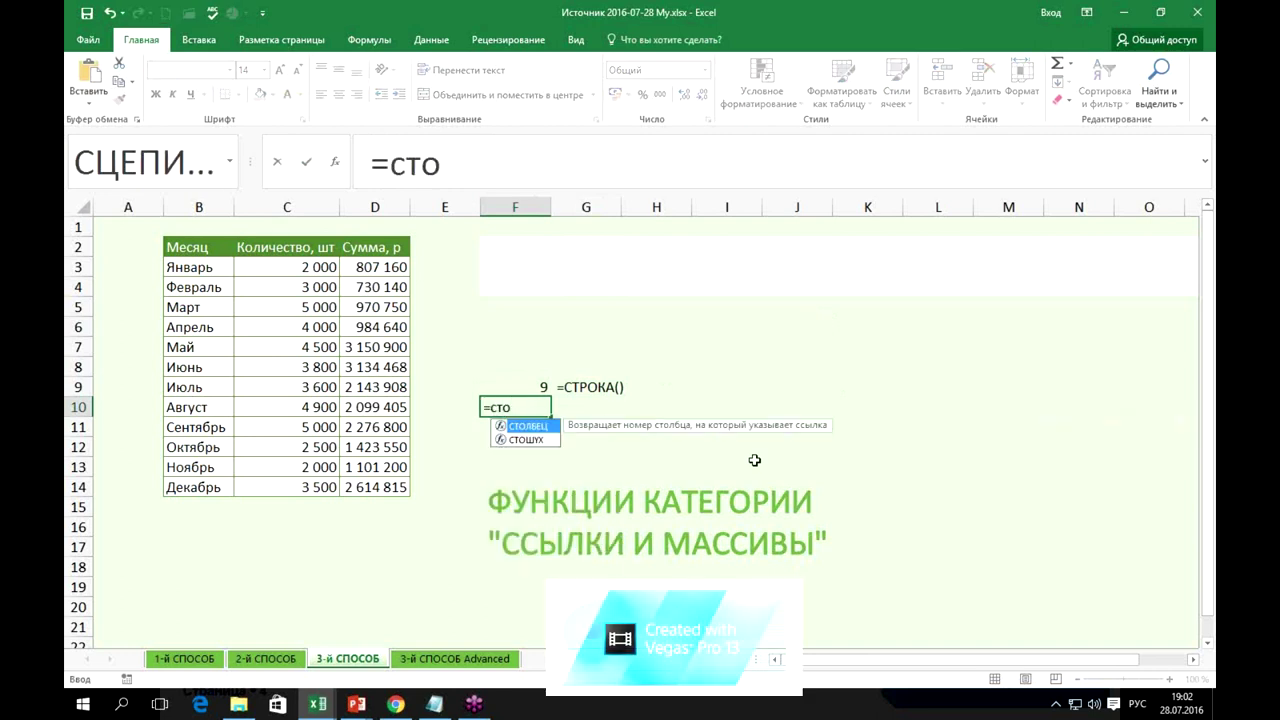
{"action": "key", "text": "Tab"}
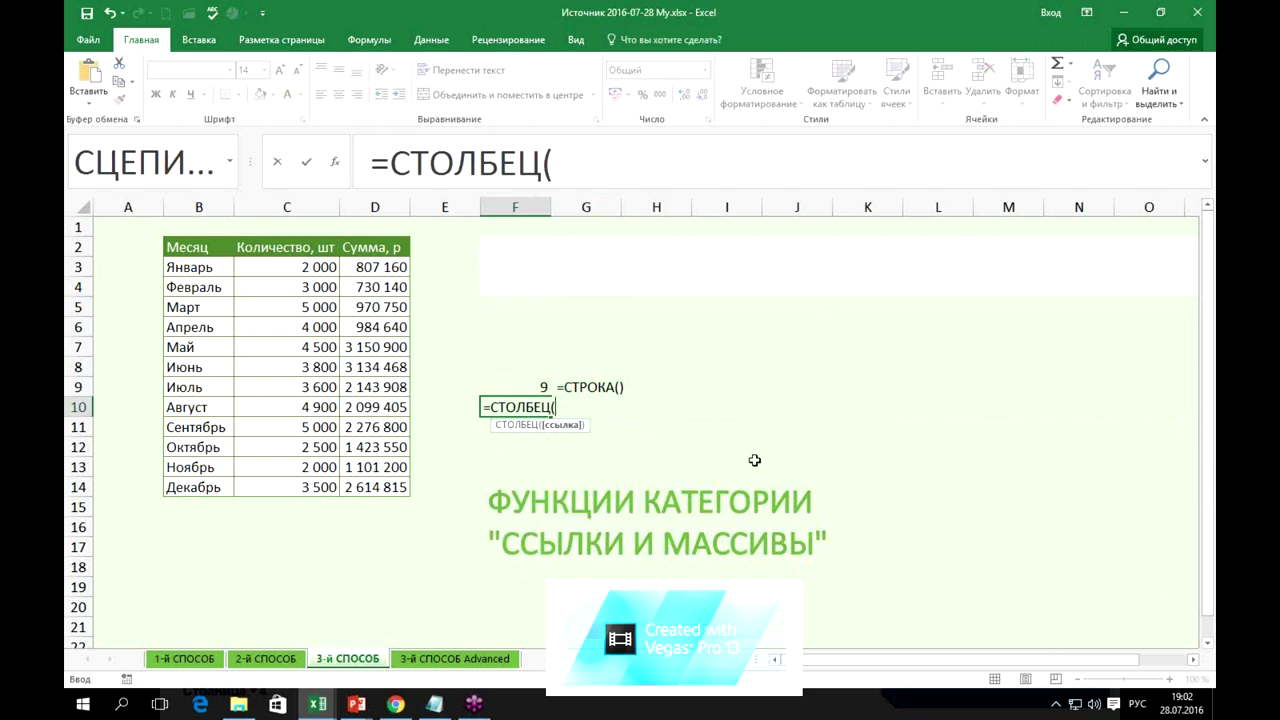
{"action": "type", "text": ")"}
{"action": "key", "text": "Return"}
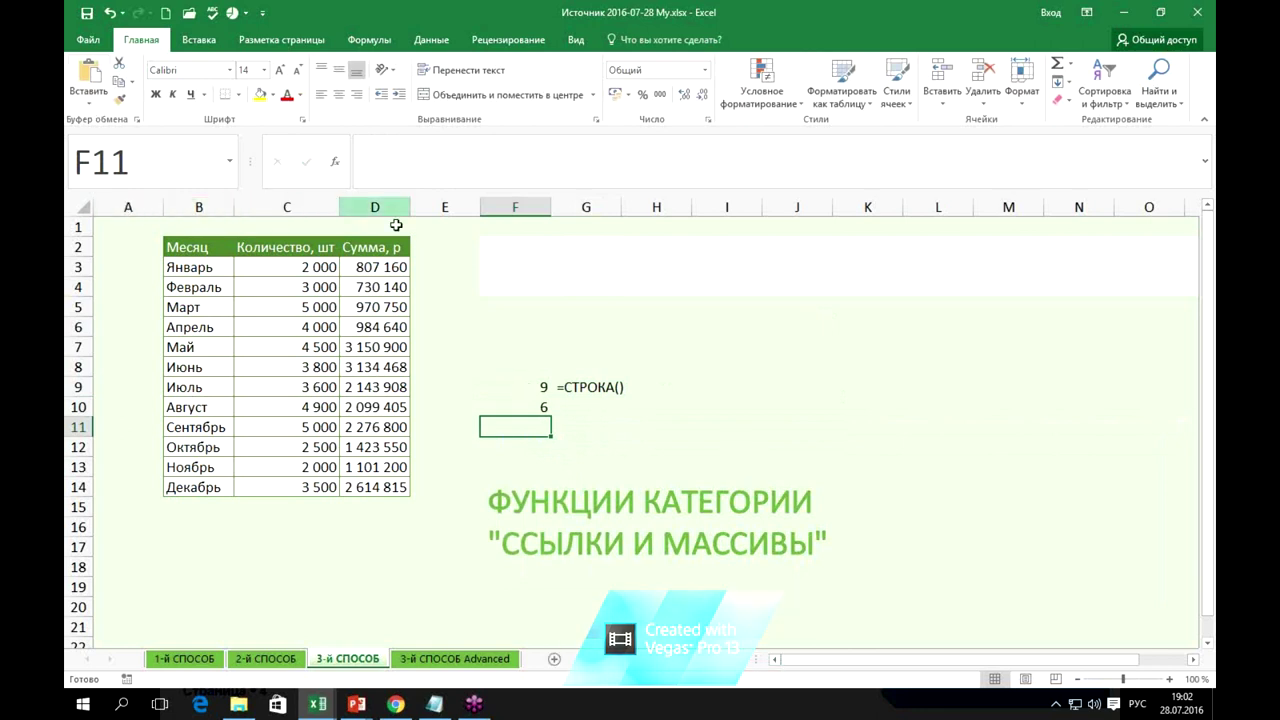
Copy the formula text =СТОЛБЕЦ() into G10 as a label.
{"action": "left_click", "coordinate": [543, 408]}
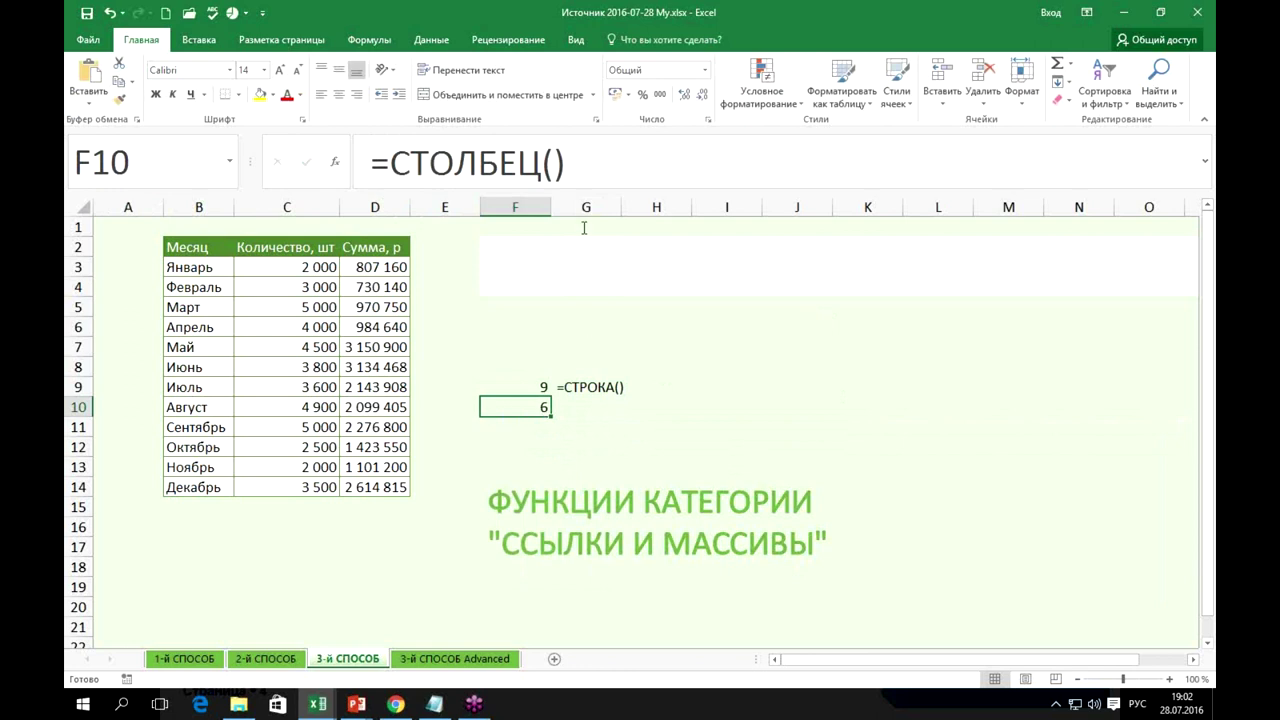
{"action": "left_click_drag", "start_coordinate": [595, 160], "coordinate": [281, 157]}
{"action": "key", "text": "ctrl+c"}
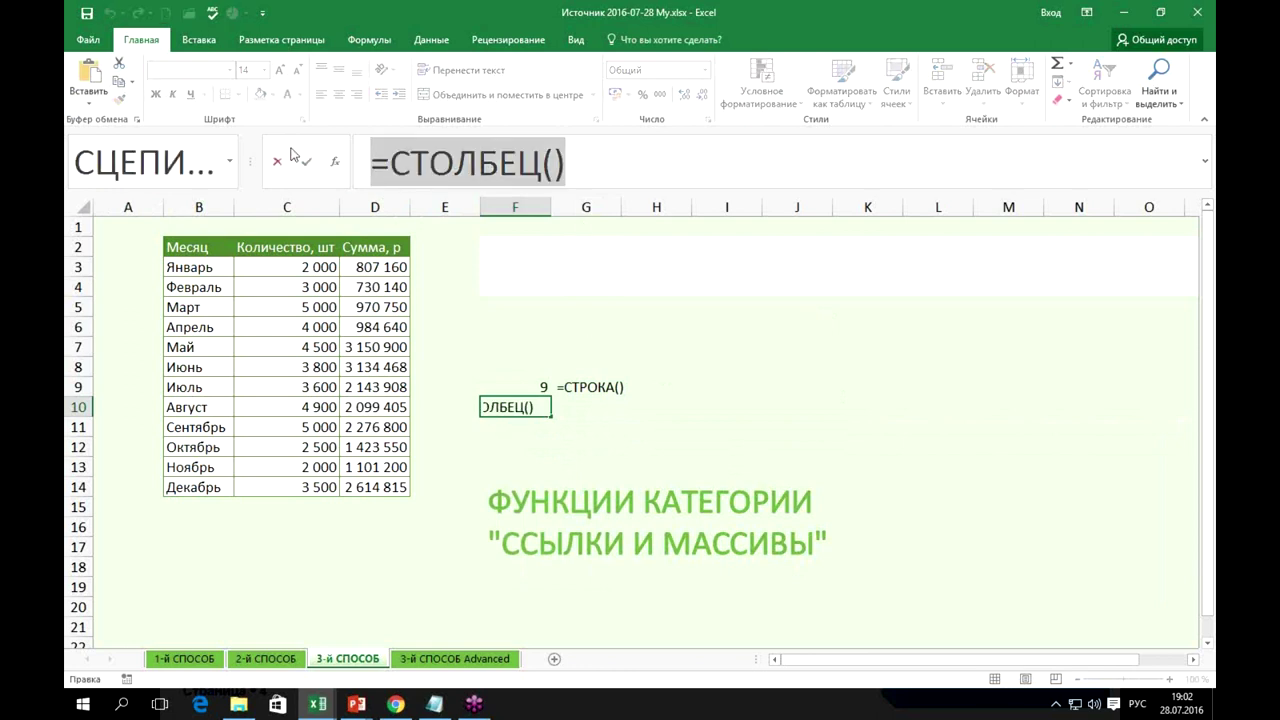
{"action": "key", "text": "ctrl+Return"}
{"action": "left_click", "coordinate": [567, 407]}
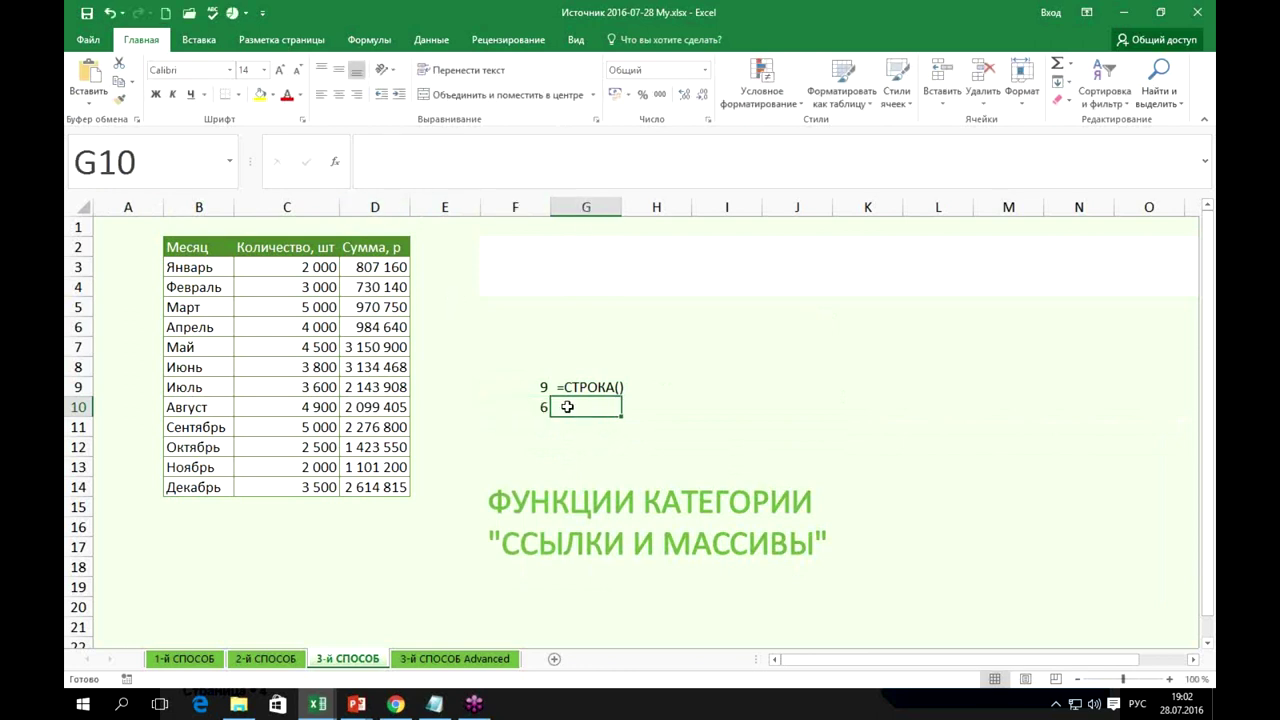
{"action": "double_click", "coordinate": [567, 407]}
{"action": "key", "text": "ctrl+v"}
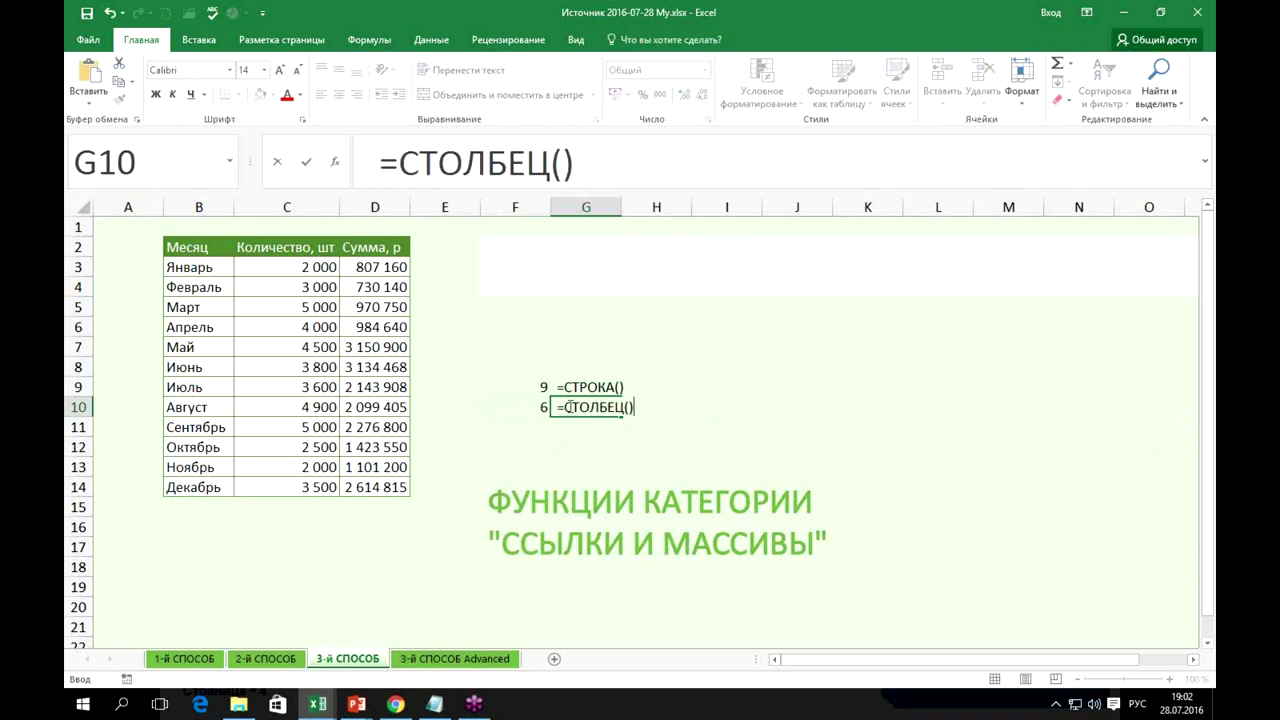
{"action": "left_click", "coordinate": [609, 447]}
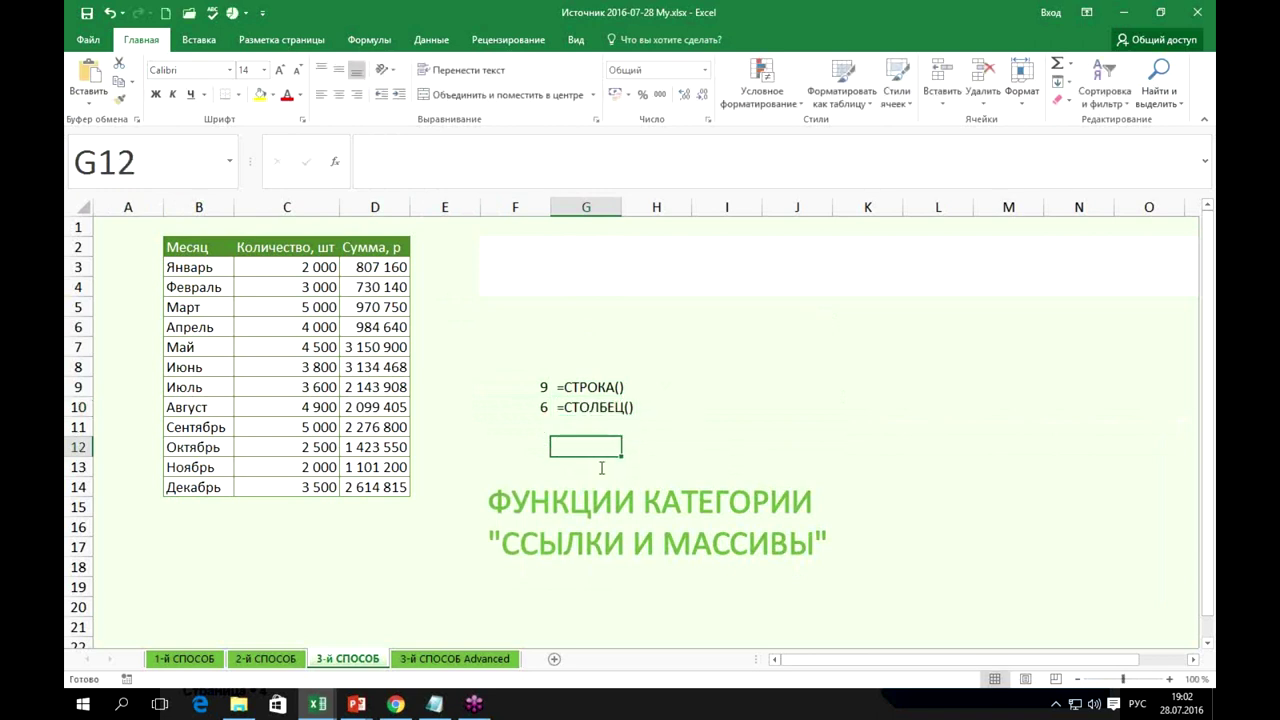
{"action": "left_click", "coordinate": [716, 398]}
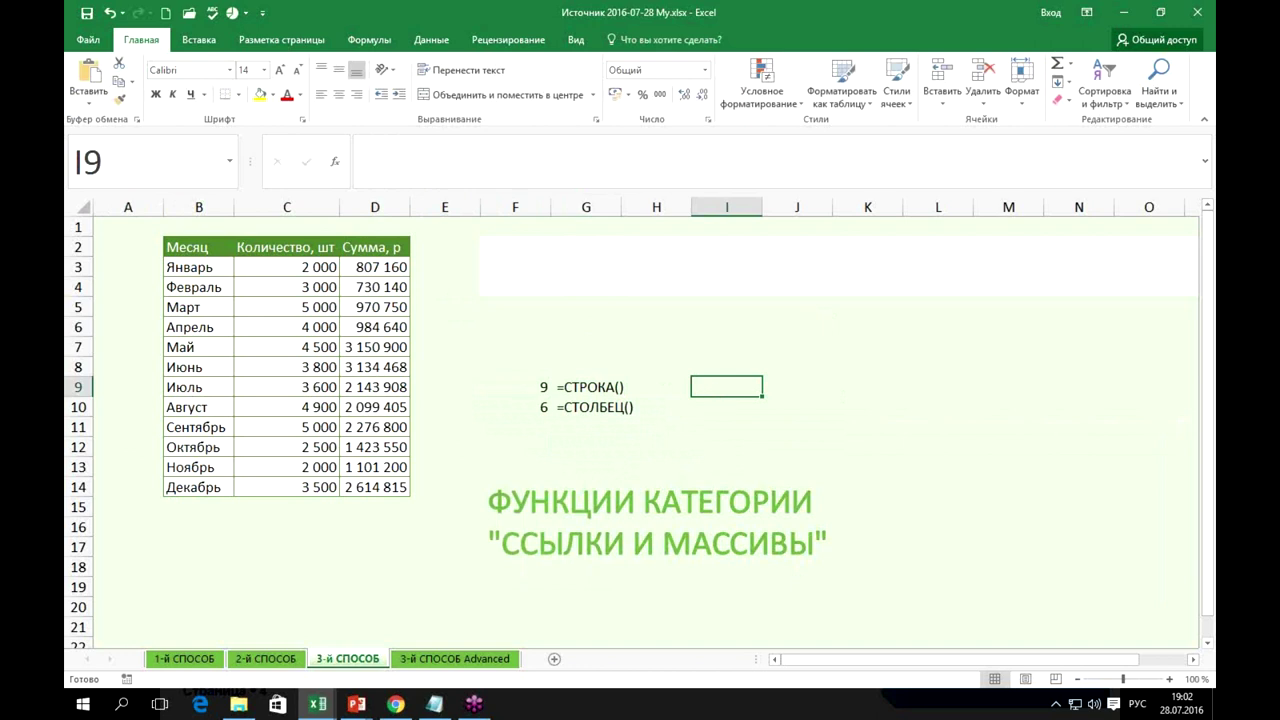
Enter =СТРОКА(B2) in I9, returning row number 2.
{"action": "type", "text": "="}
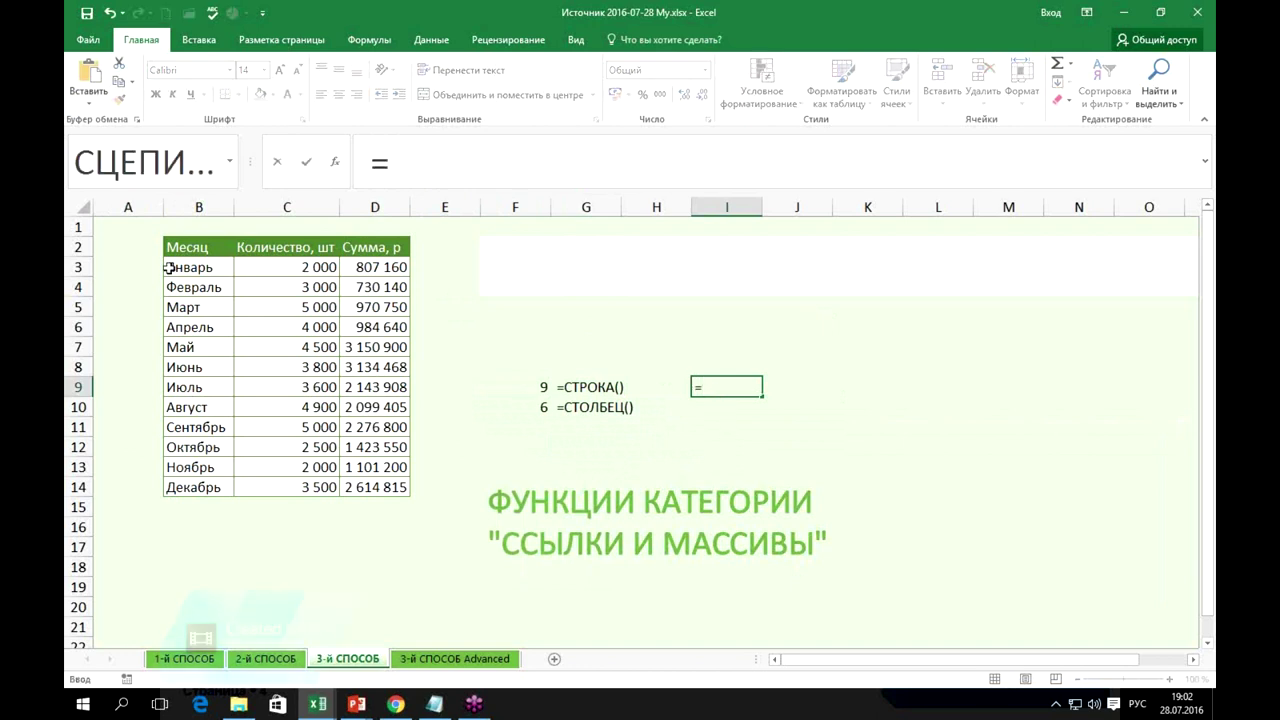
{"action": "type", "text": "строка"}
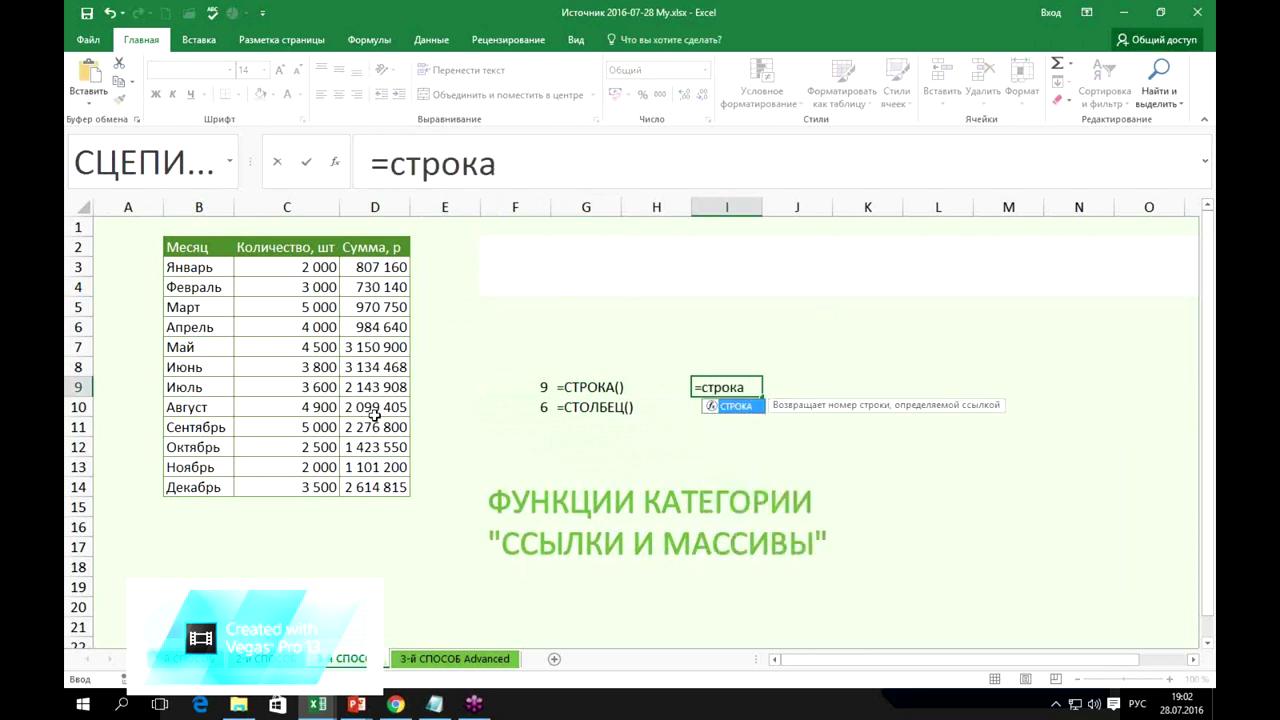
{"action": "key", "text": "Tab"}
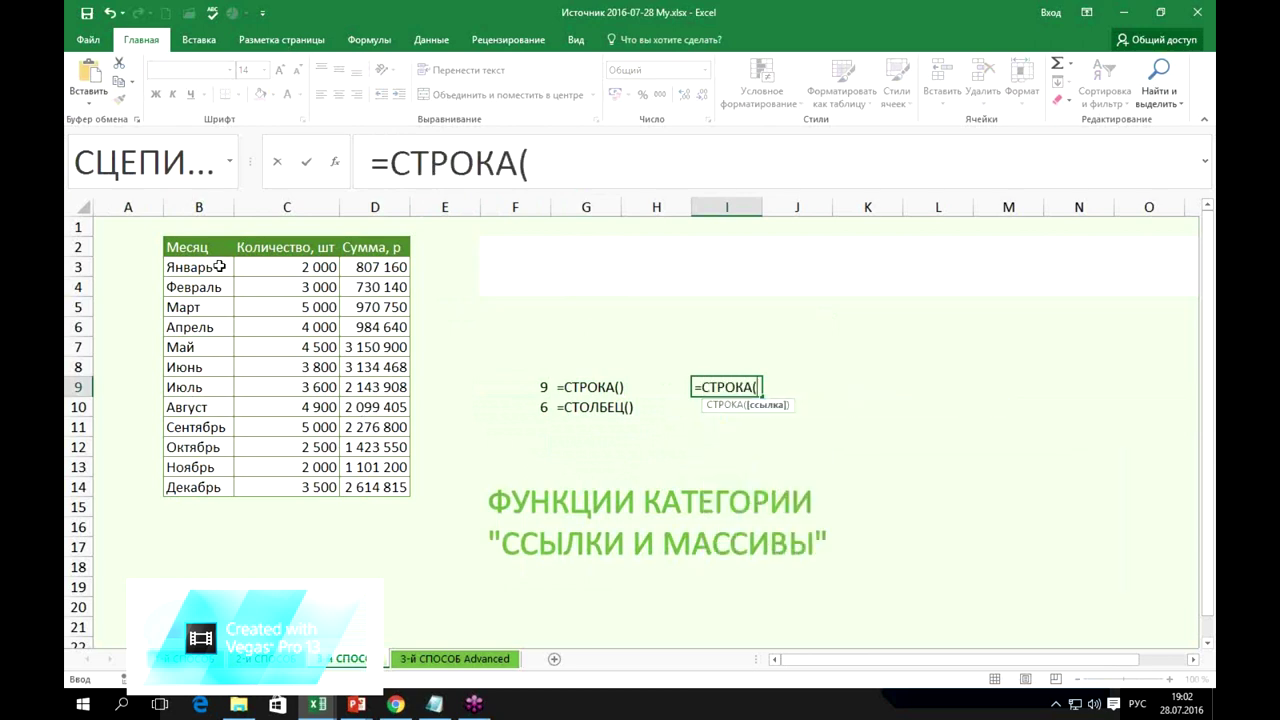
{"action": "left_click", "coordinate": [204, 247]}
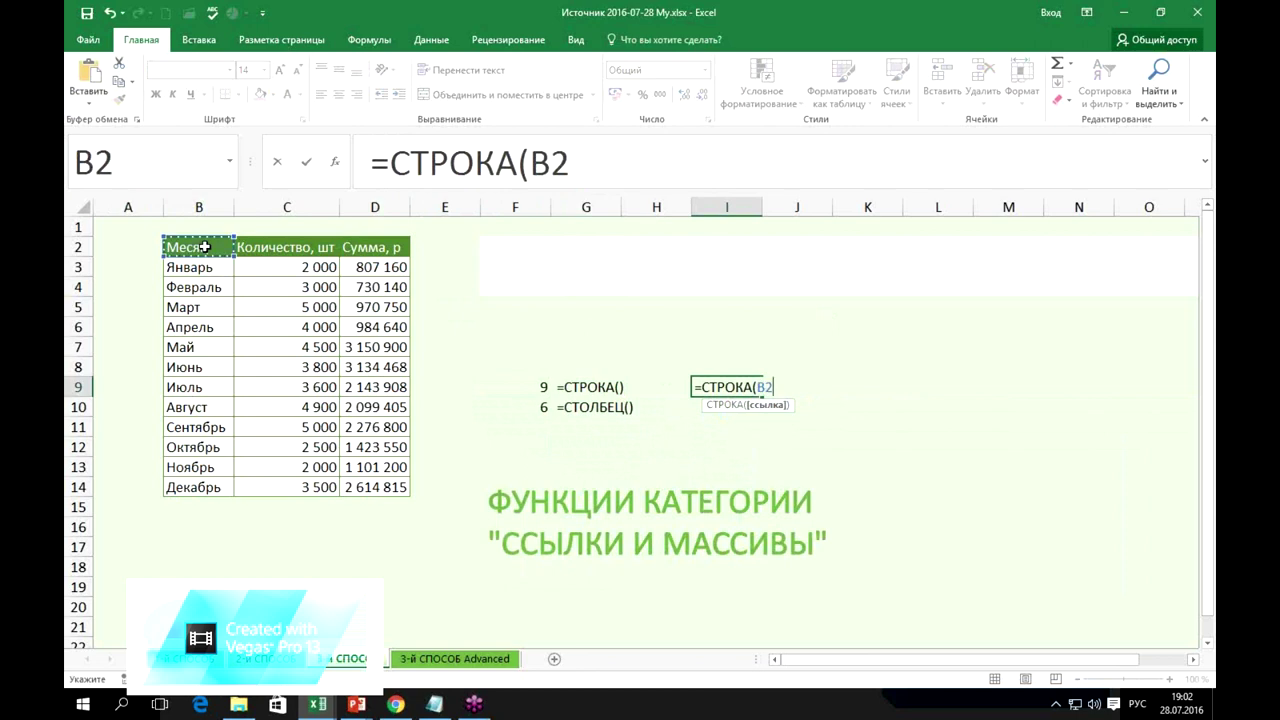
{"action": "type", "text": ")"}
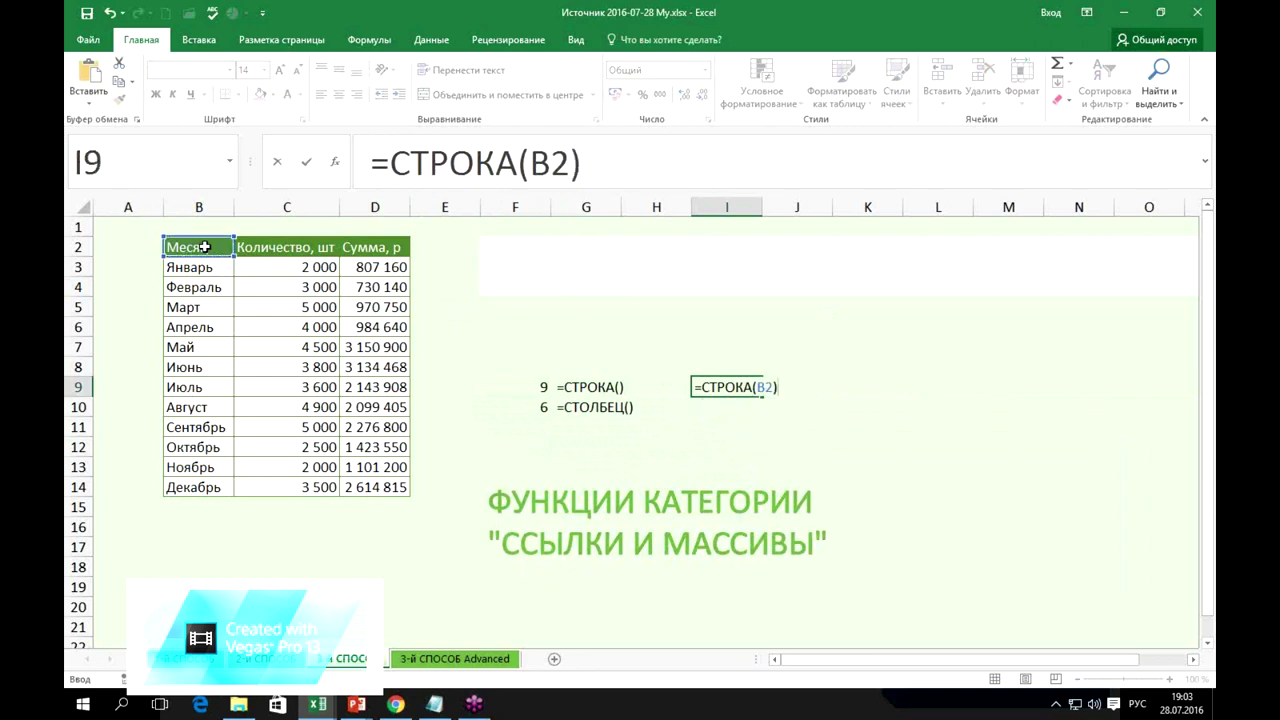
{"action": "key", "text": "Return"}
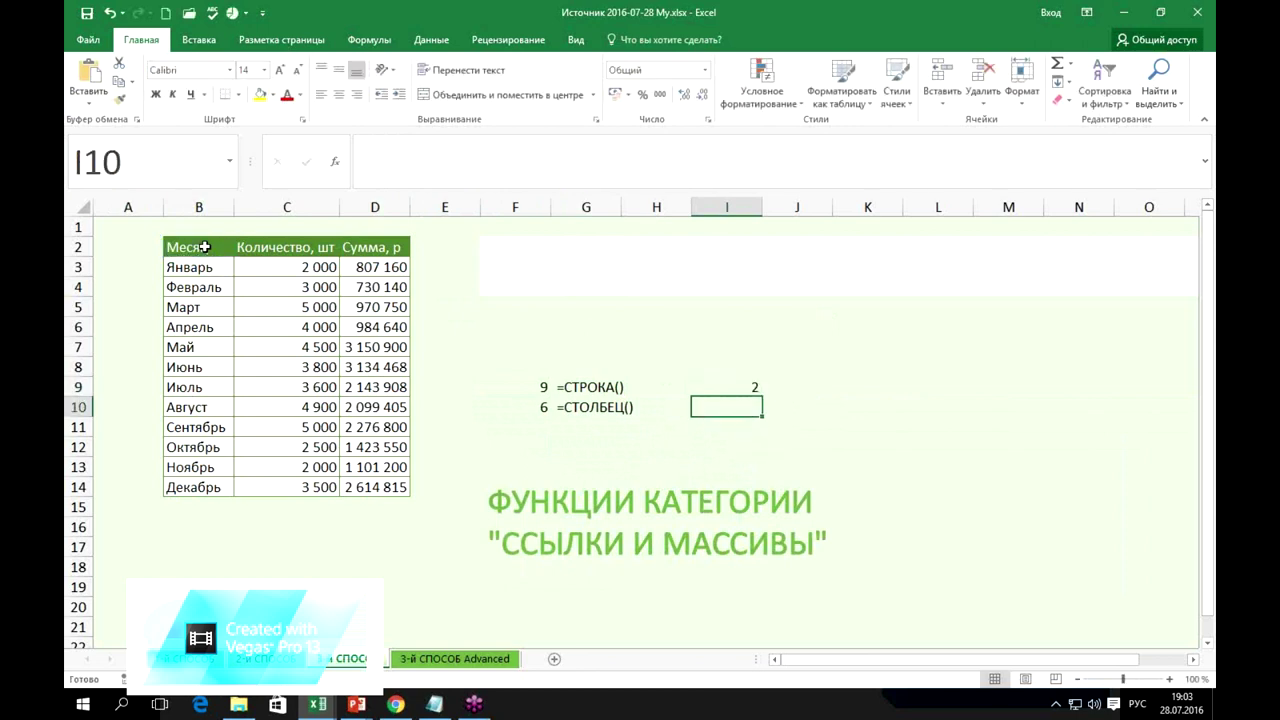
Enter =СТОЛБЕЦ(B2) in I10, returning column number 2.
{"action": "type", "text": "=сто"}
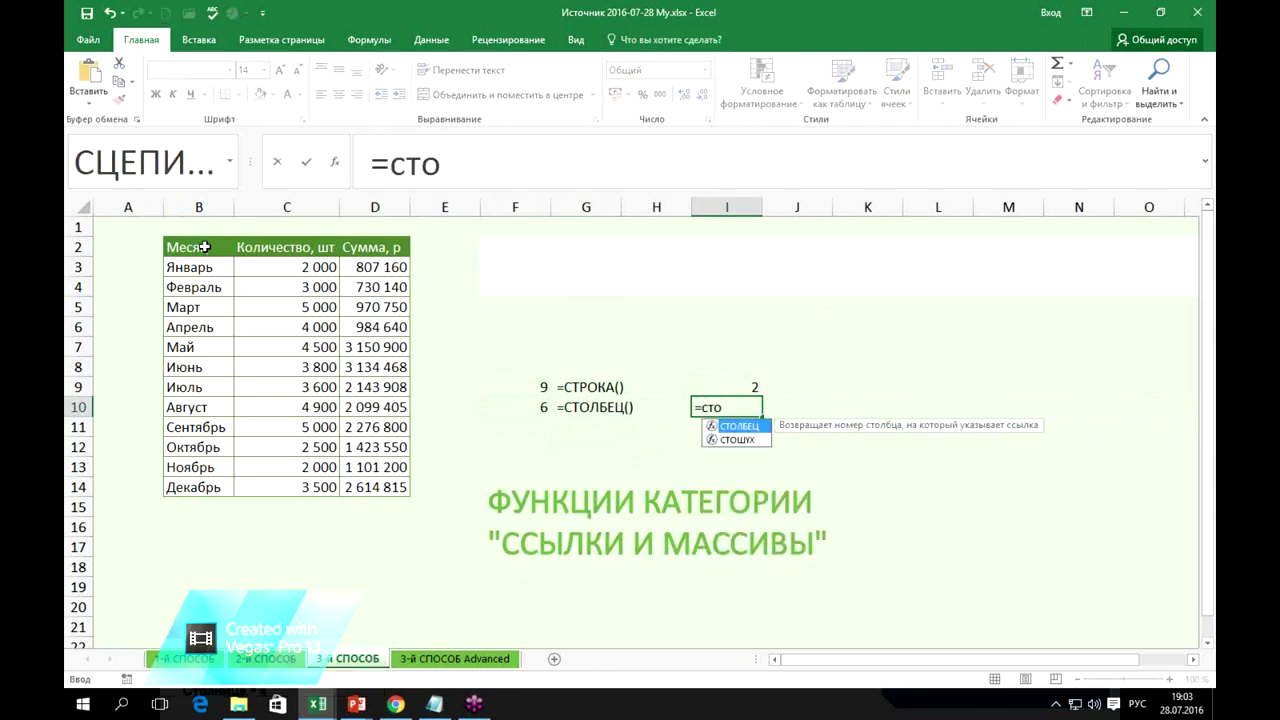
{"action": "key", "text": "Tab"}
{"action": "key", "text": "Left"}
{"action": "key", "text": "Left"}
{"action": "key", "text": "Left"}
{"action": "key", "text": "Left"}
{"action": "key", "text": "Up"}
{"action": "key", "text": "Up"}
{"action": "key", "text": "Up"}
{"action": "key", "text": "Up"}
{"action": "key", "text": "Up"}
{"action": "key", "text": "Up"}
{"action": "key", "text": "Up"}
{"action": "key", "text": "Up"}
{"action": "key", "text": "Left"}
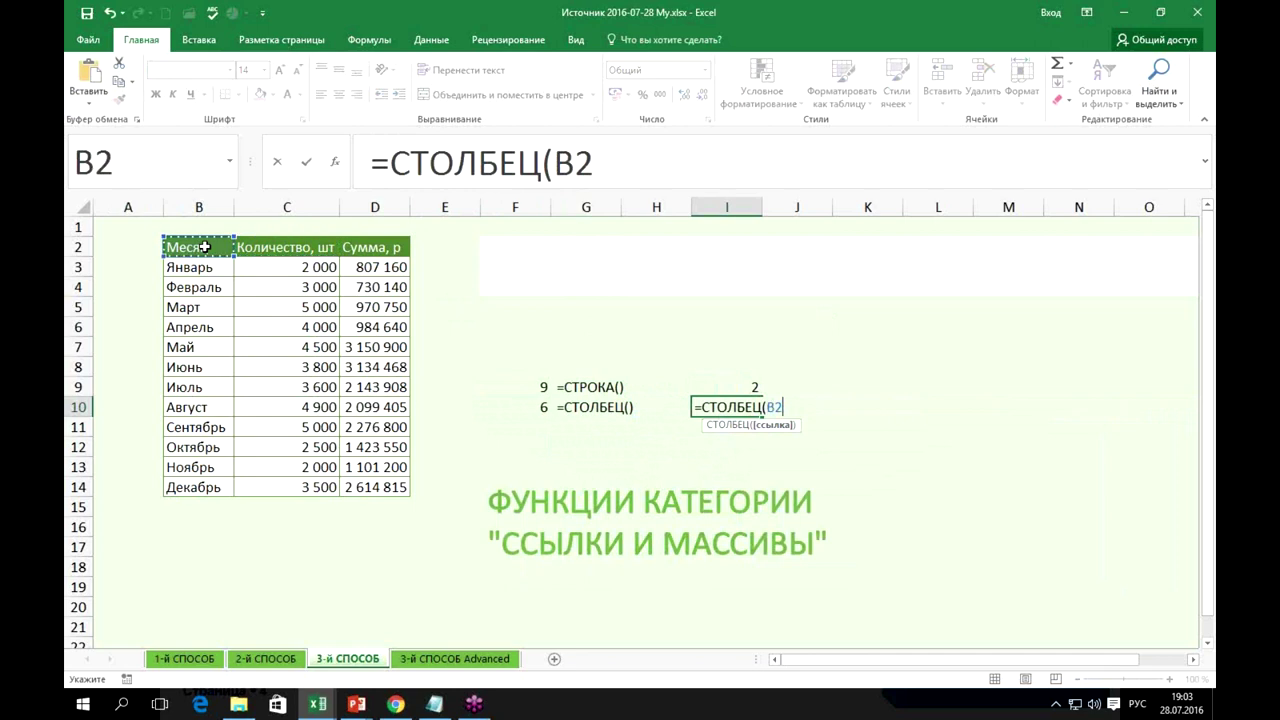
{"action": "type", "text": ")"}
{"action": "key", "text": "ctrl+Return"}
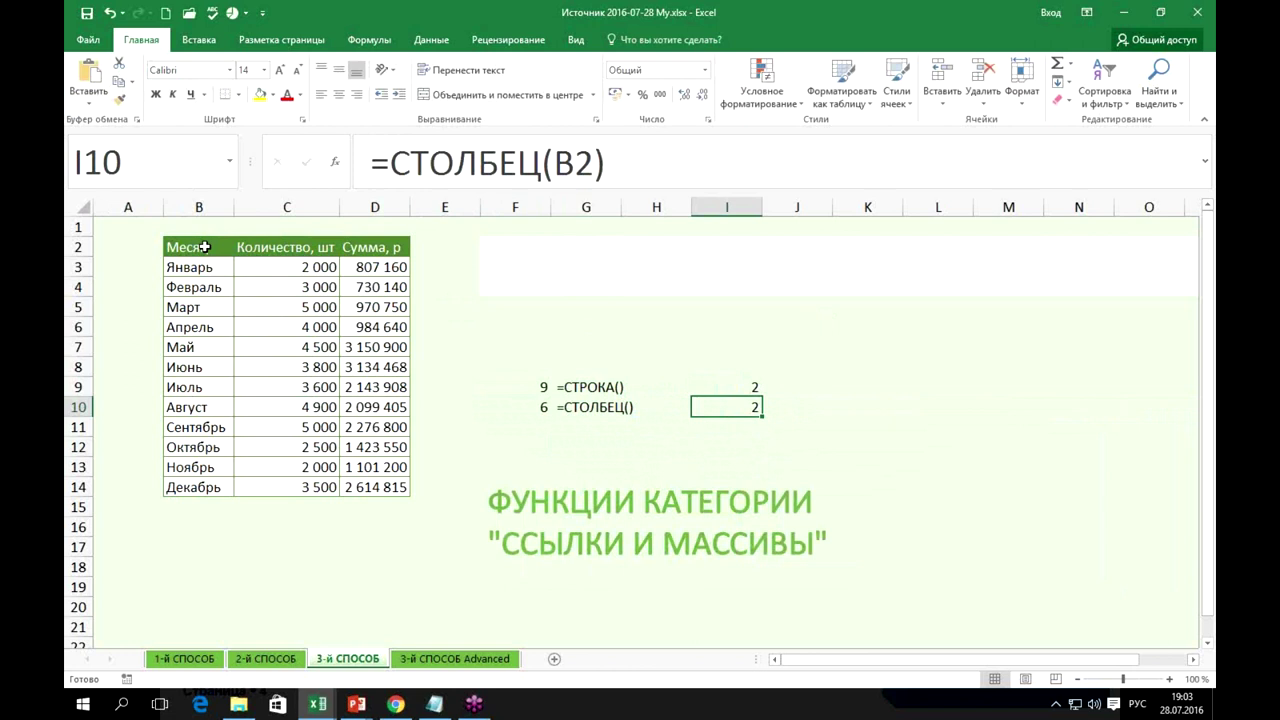
{"action": "key", "text": "Return"}
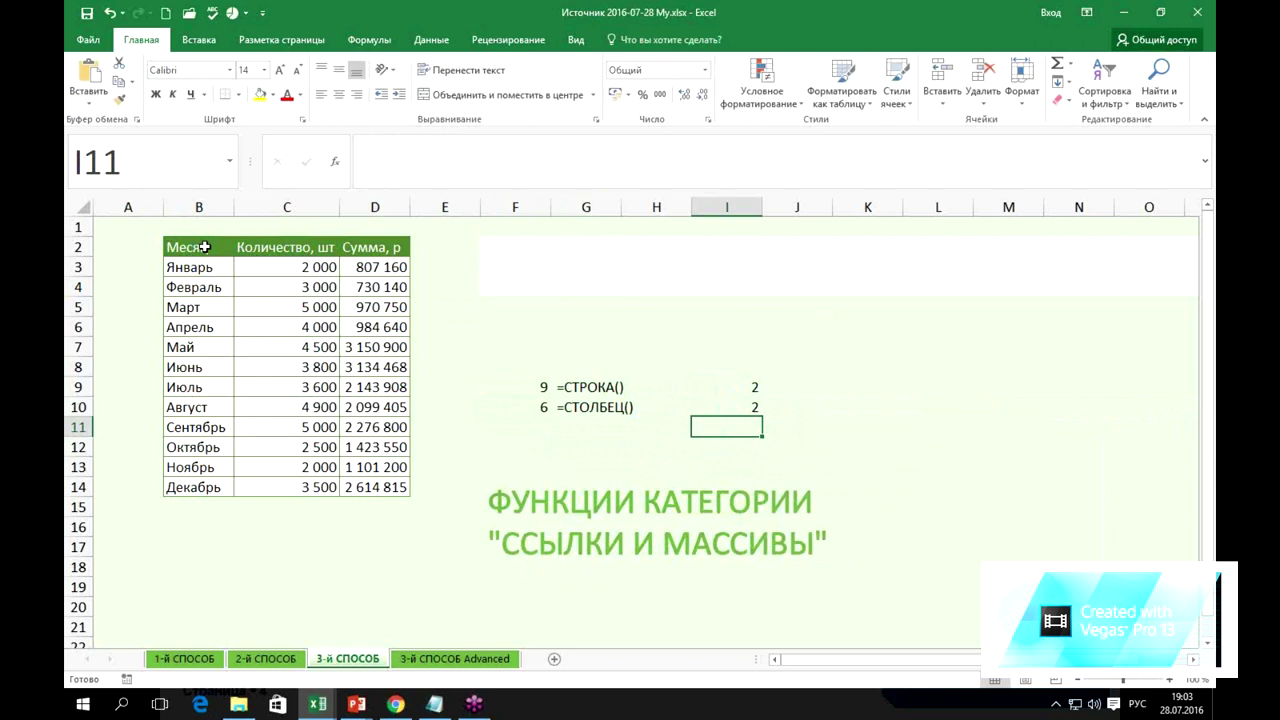
Enter =АДРЕС(I9;I10) in I11, returning $B$2.
{"action": "type", "text": "="}
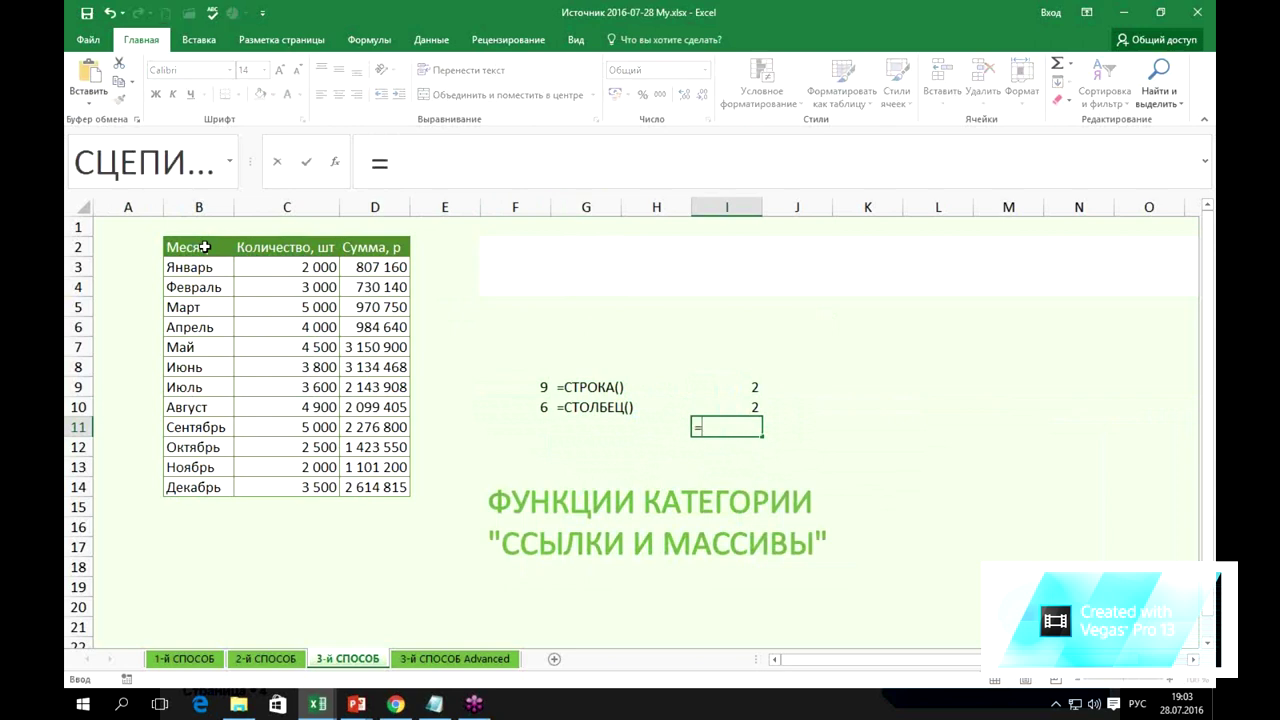
{"action": "type", "text": "aд"}
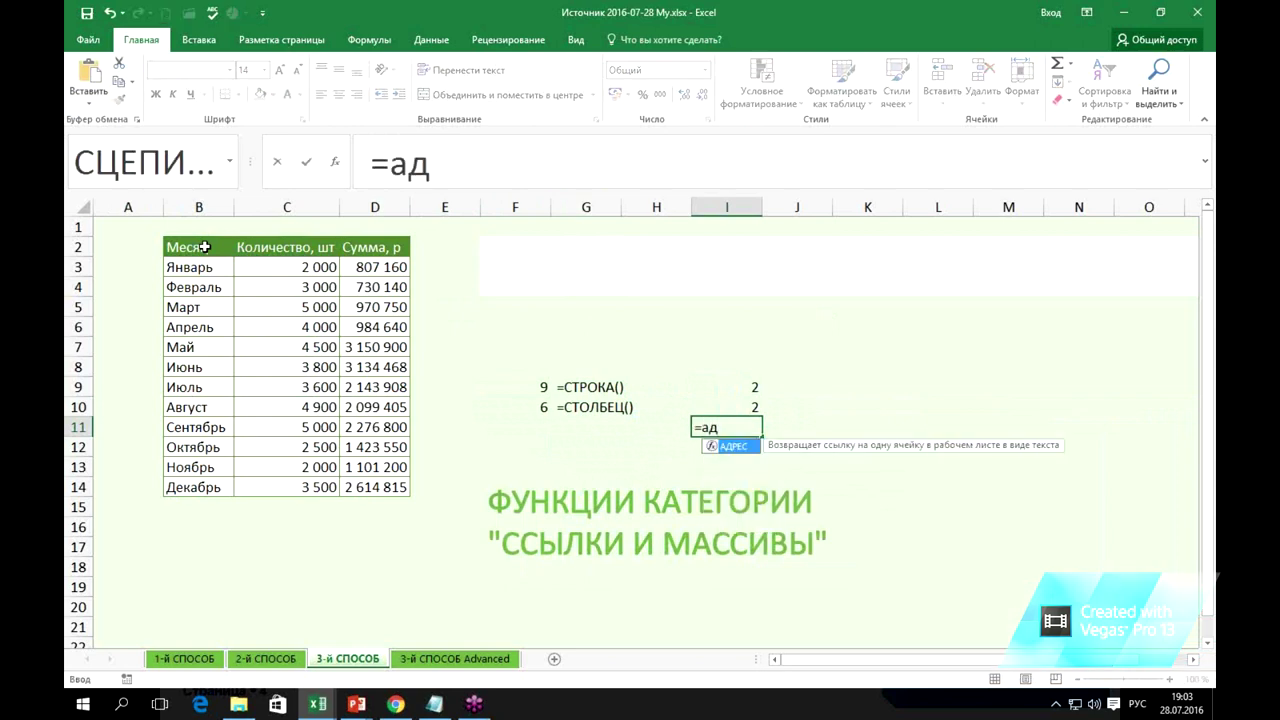
{"action": "key", "text": "Tab"}
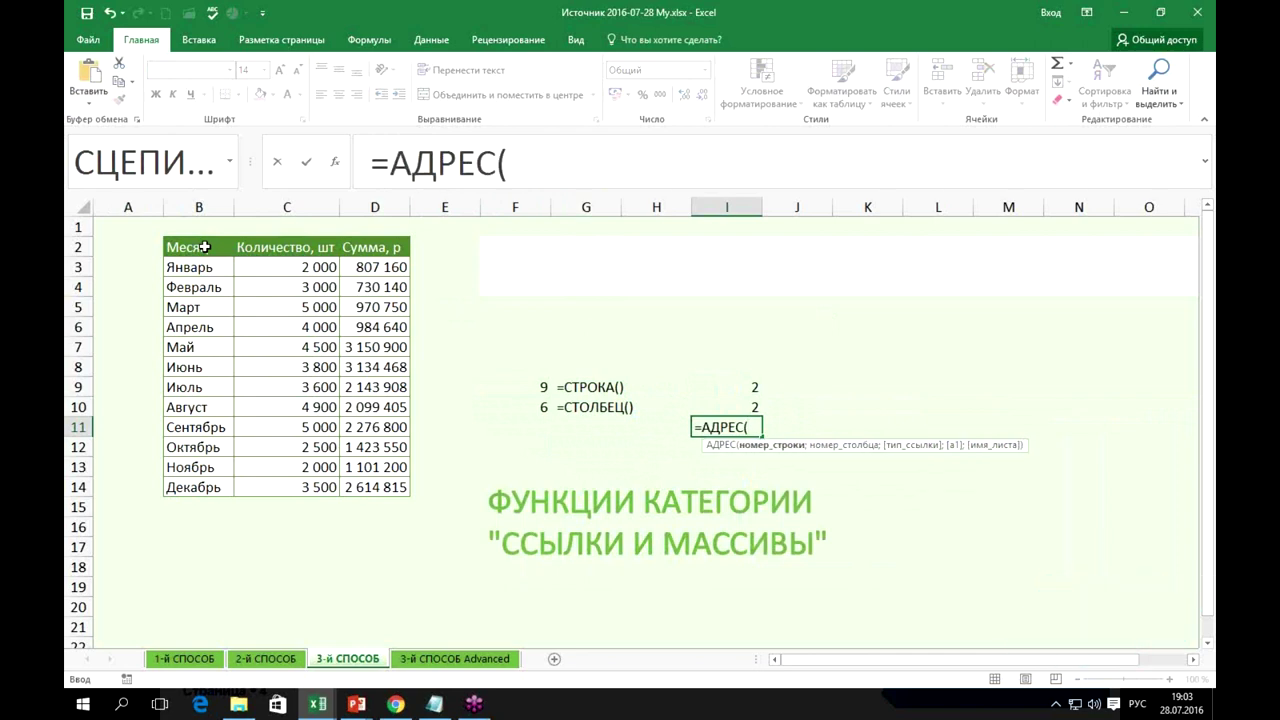
{"action": "left_click", "coordinate": [723, 388]}
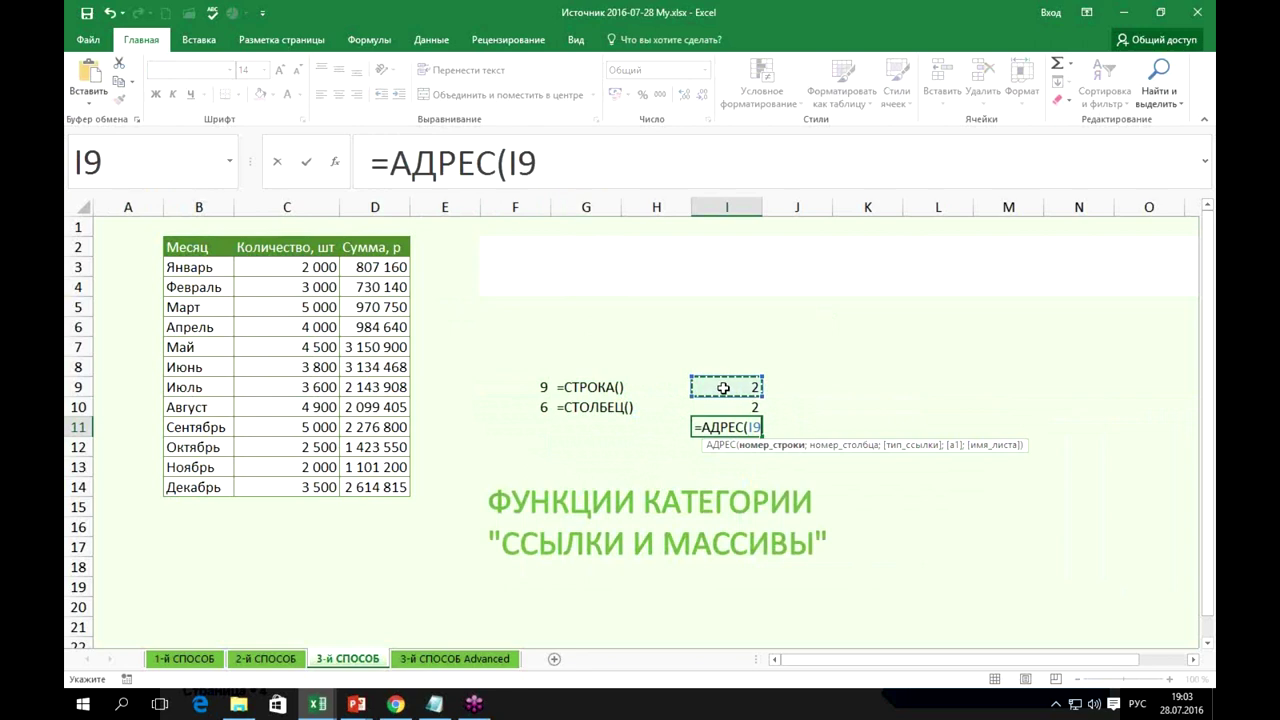
{"action": "type", "text": ";"}
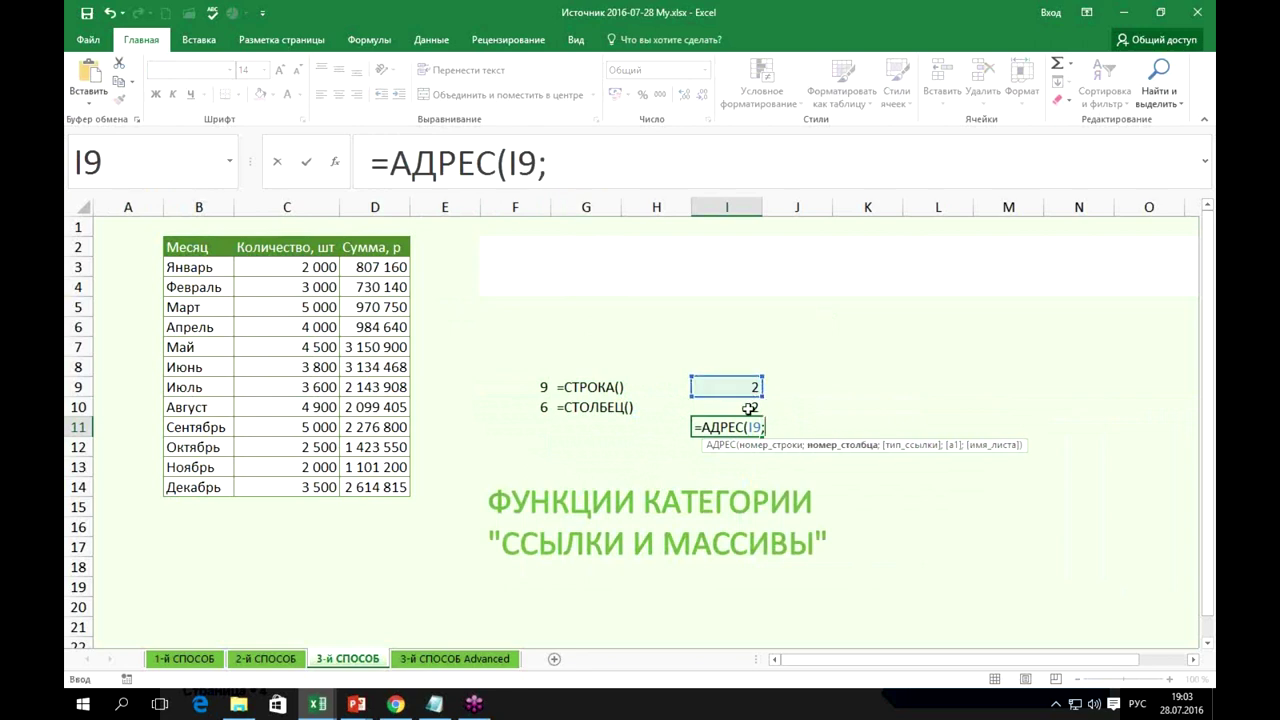
{"action": "left_click", "coordinate": [749, 408]}
{"action": "key", "text": "ctrl+Return"}
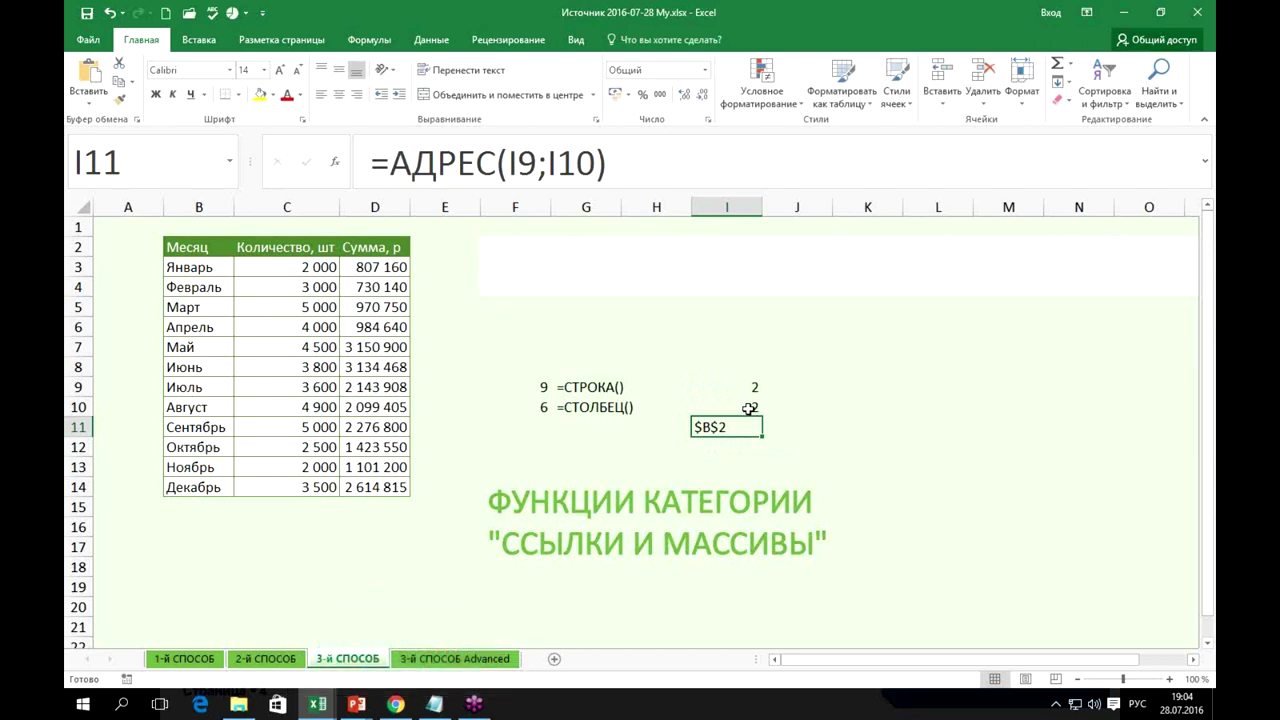
Paste the АДРЕС formula text into J11 as a label.
{"action": "key", "text": "F2"}
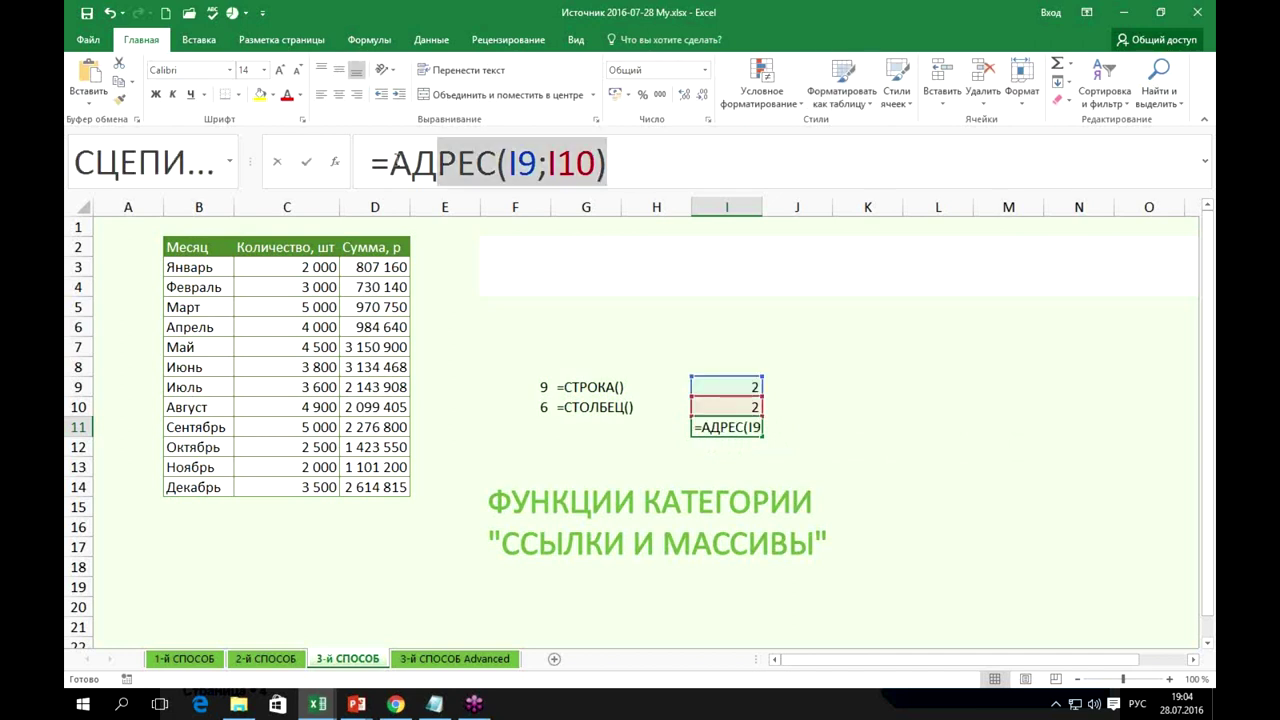
{"action": "key", "text": "Escape"}
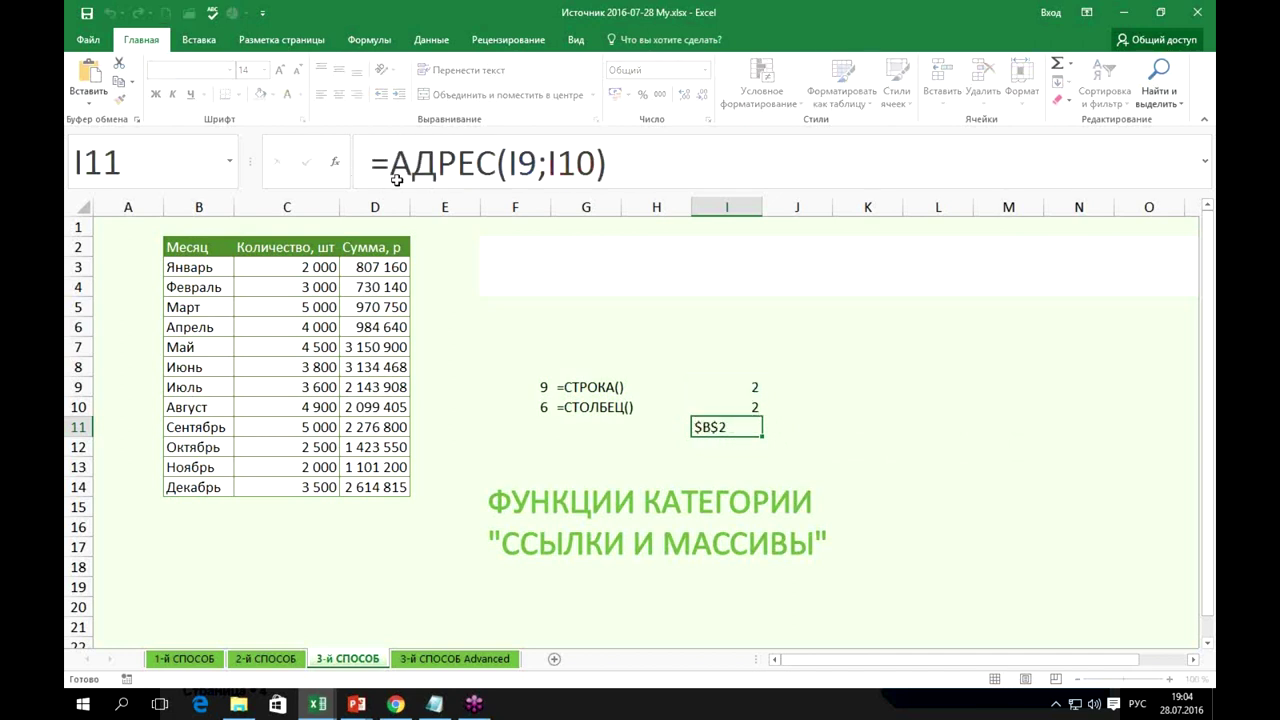
{"action": "left_click", "coordinate": [809, 429]}
{"action": "double_click", "coordinate": [809, 429]}
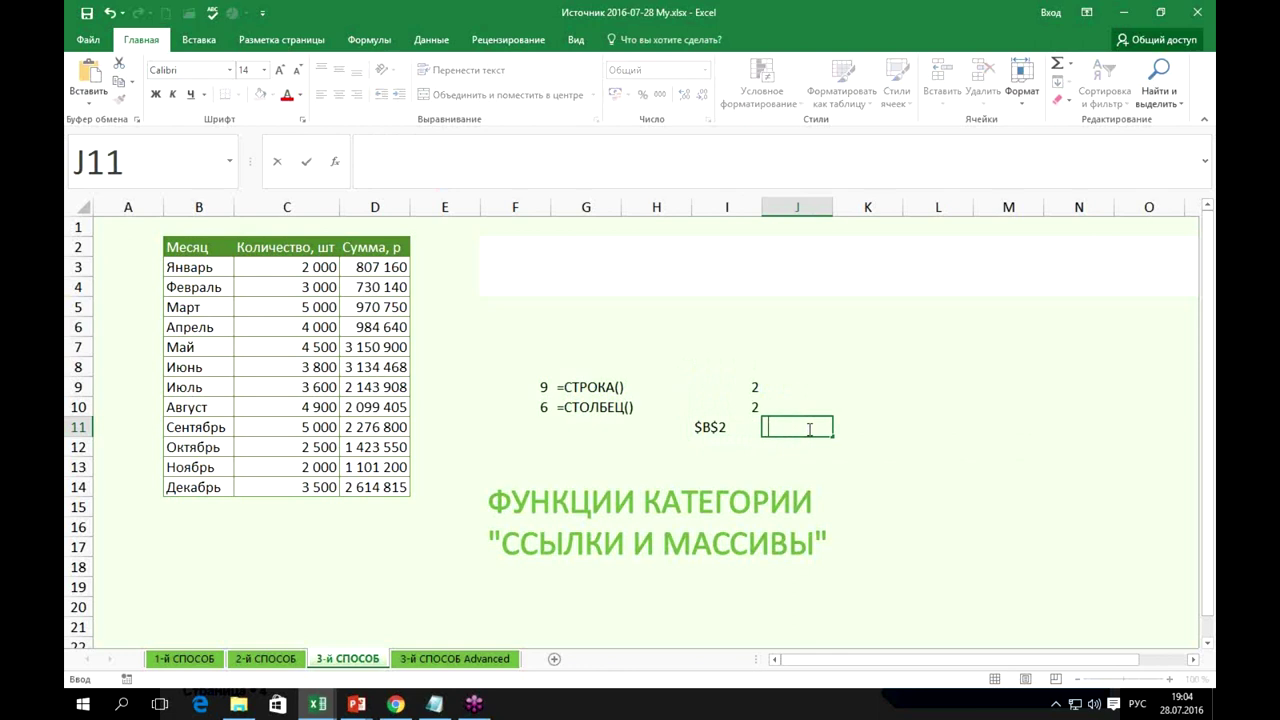
{"action": "key", "text": "ctrl+v"}
{"action": "key", "text": "Return"}
Start a ДВССЫЛ formula in I12 from the autocomplete list.
{"action": "left_click", "coordinate": [715, 450]}
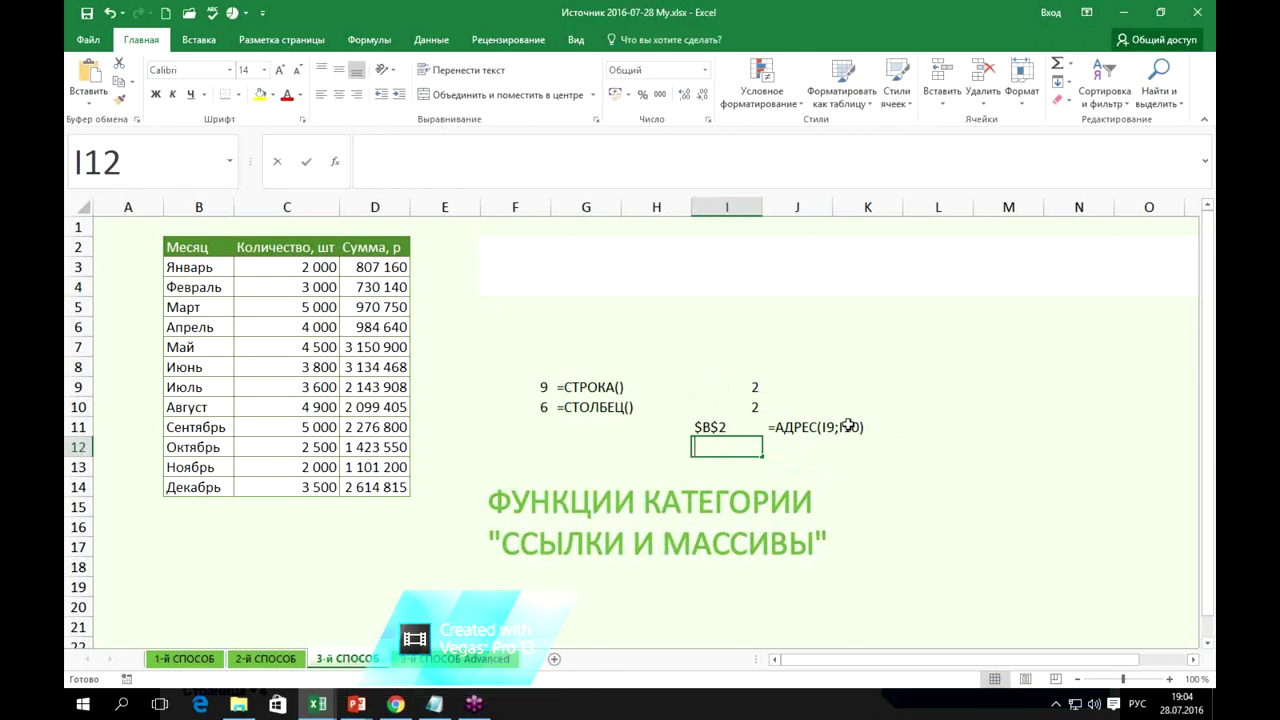
{"action": "type", "text": "=дв"}
{"action": "key", "text": "Down"}
{"action": "key", "text": "Down"}
{"action": "key", "text": "Down"}
{"action": "key", "text": "Tab"}
Complete =ДВССЫЛ(I11) in I12, returning Месяц, and label its formula text in J12.
{"action": "key", "text": "Up"}
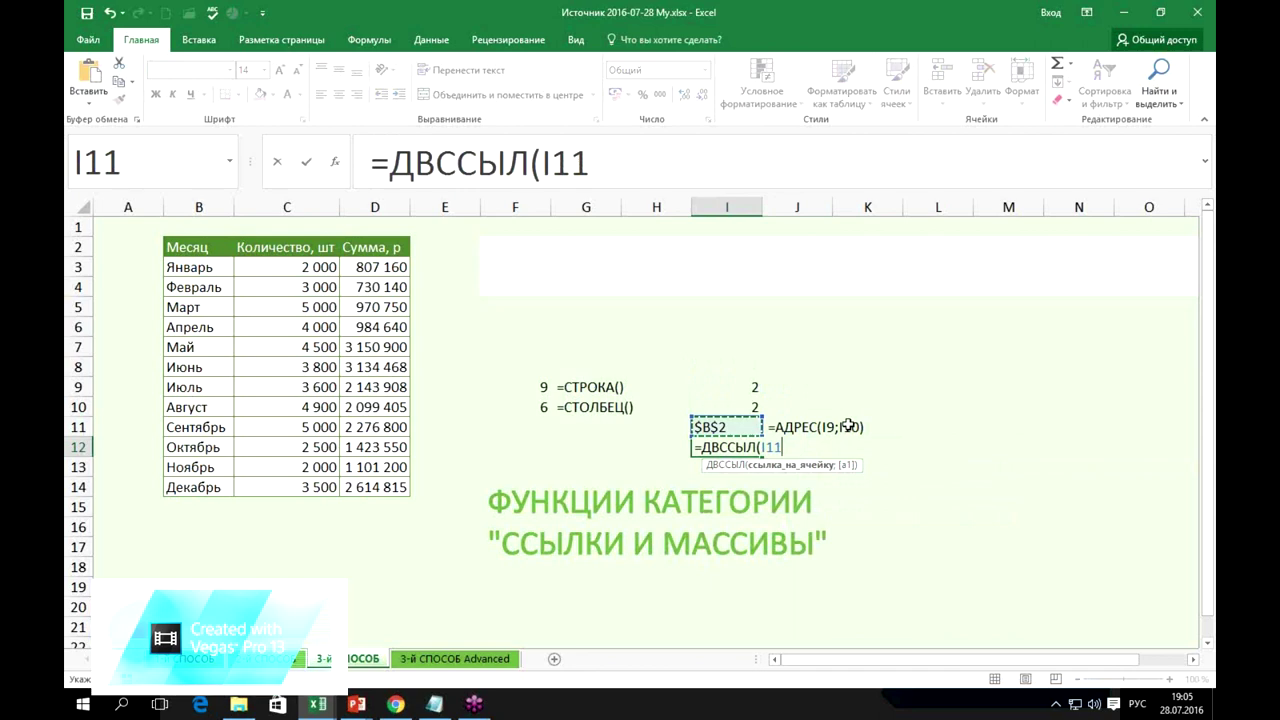
{"action": "key", "text": "ctrl+Return"}
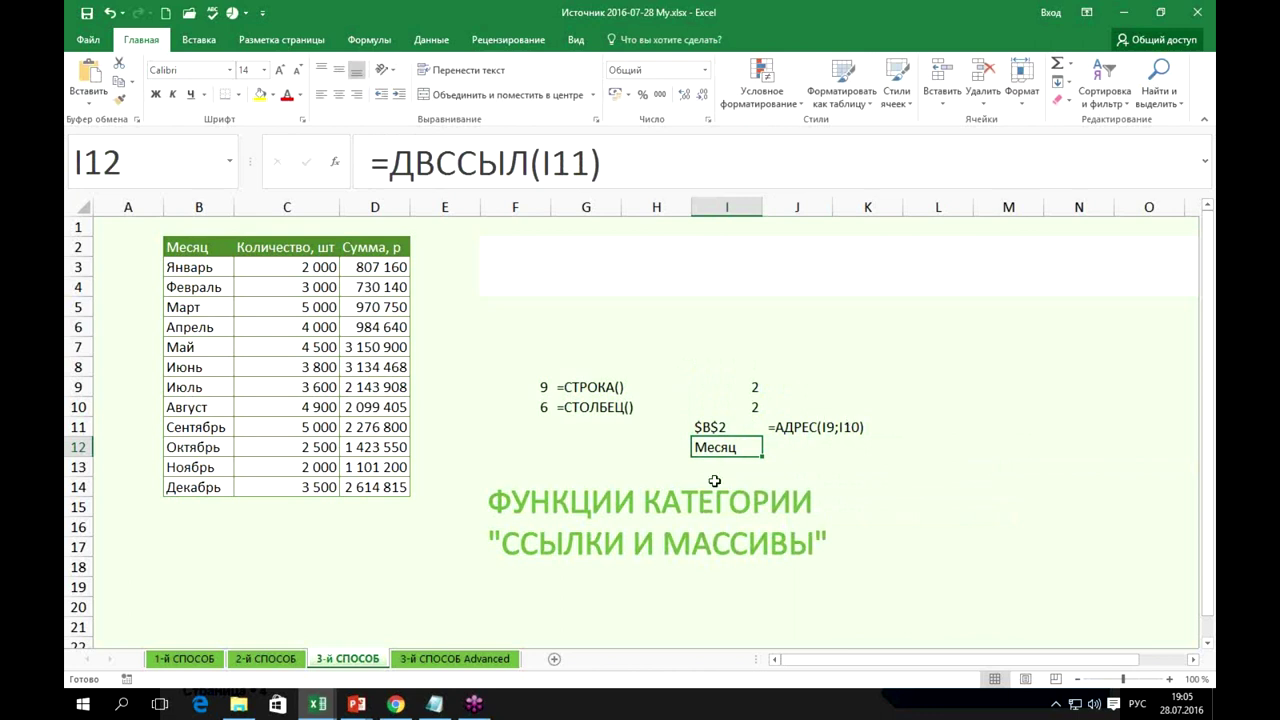
{"action": "key", "text": "F2"}
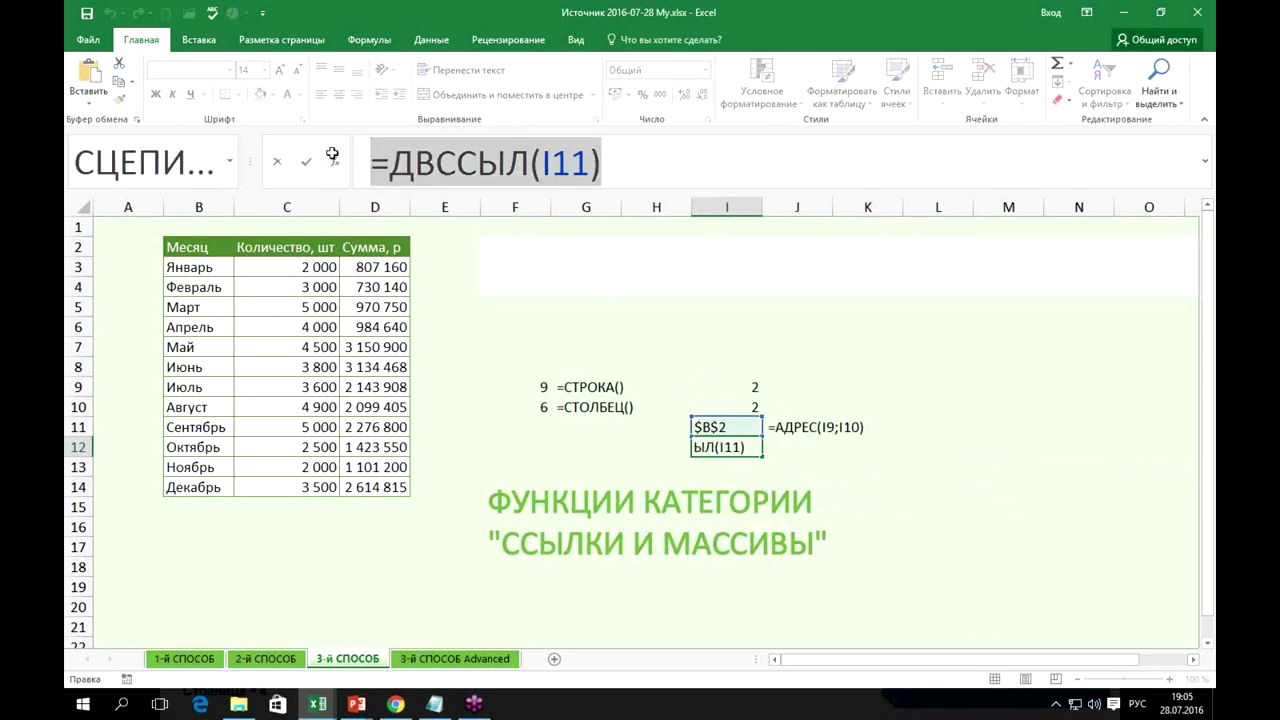
{"action": "left_click", "coordinate": [306, 160]}
{"action": "left_click", "coordinate": [786, 450]}
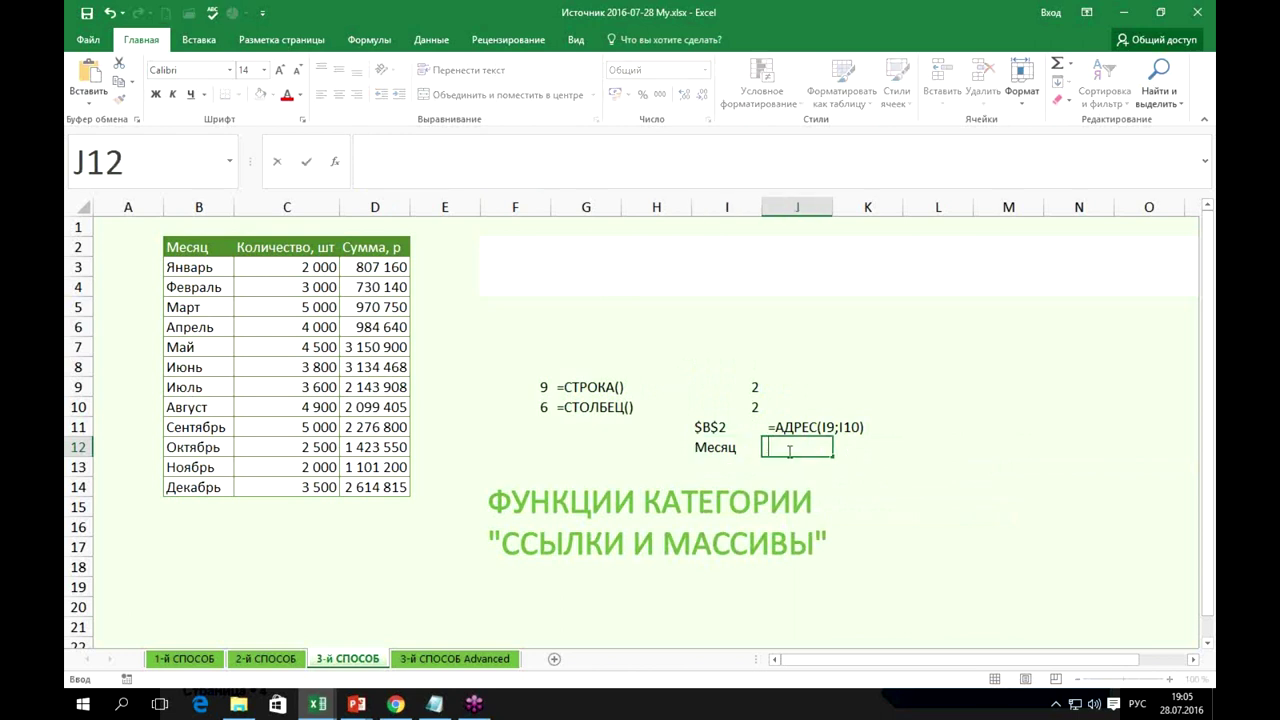
{"action": "key", "text": "ctrl+v"}
{"action": "left_click", "coordinate": [866, 487]}
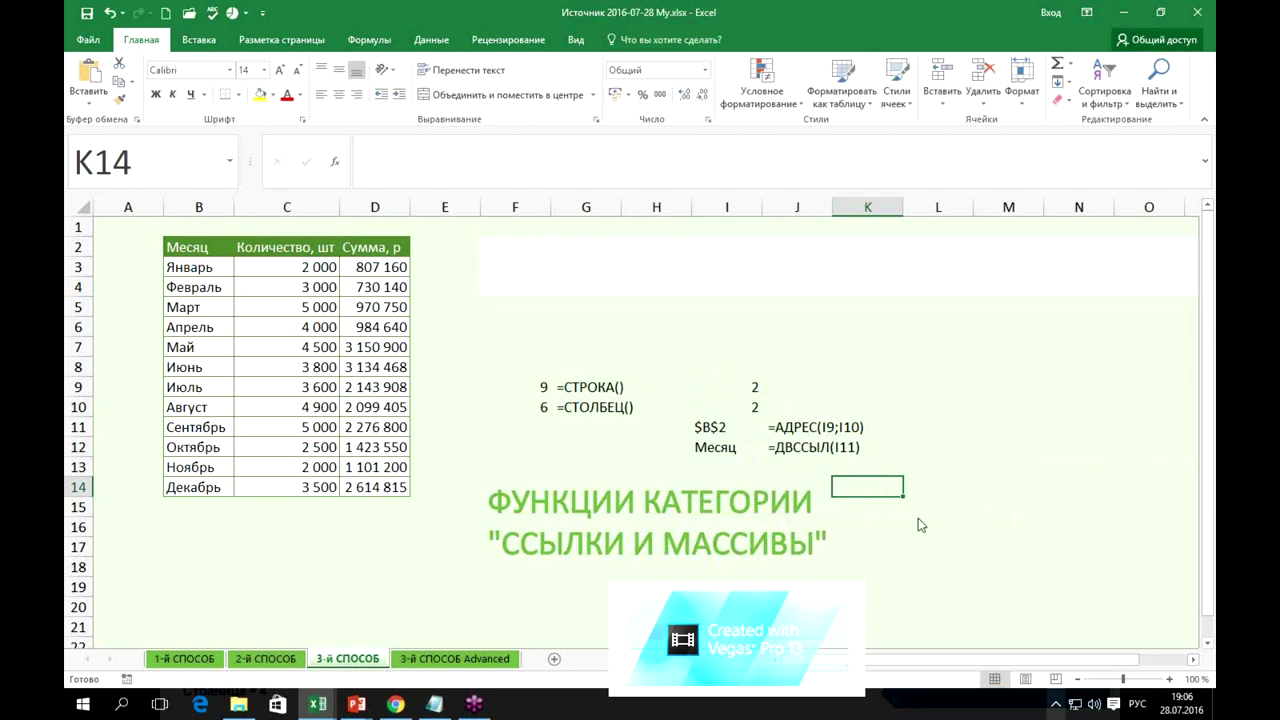
Begin an =АДРЕС( formula in cell F2 via autocomplete.
{"action": "left_click", "coordinate": [518, 248]}
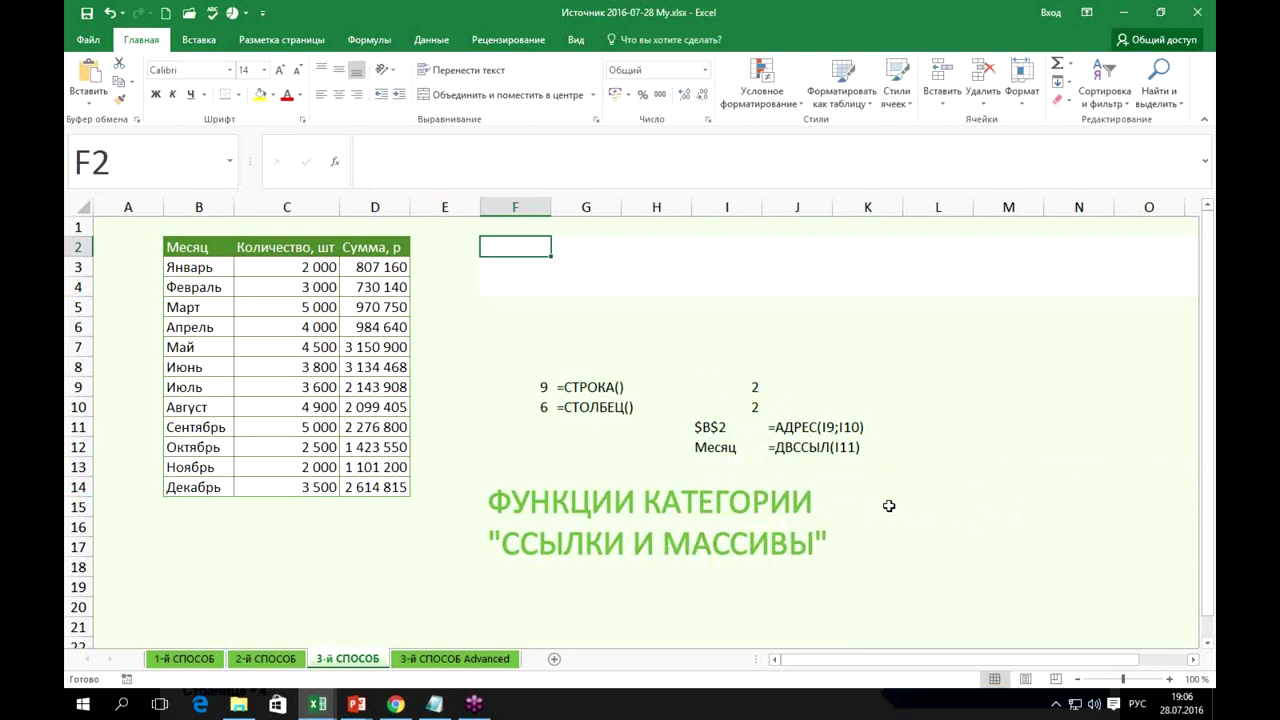
{"action": "type", "text": "="}
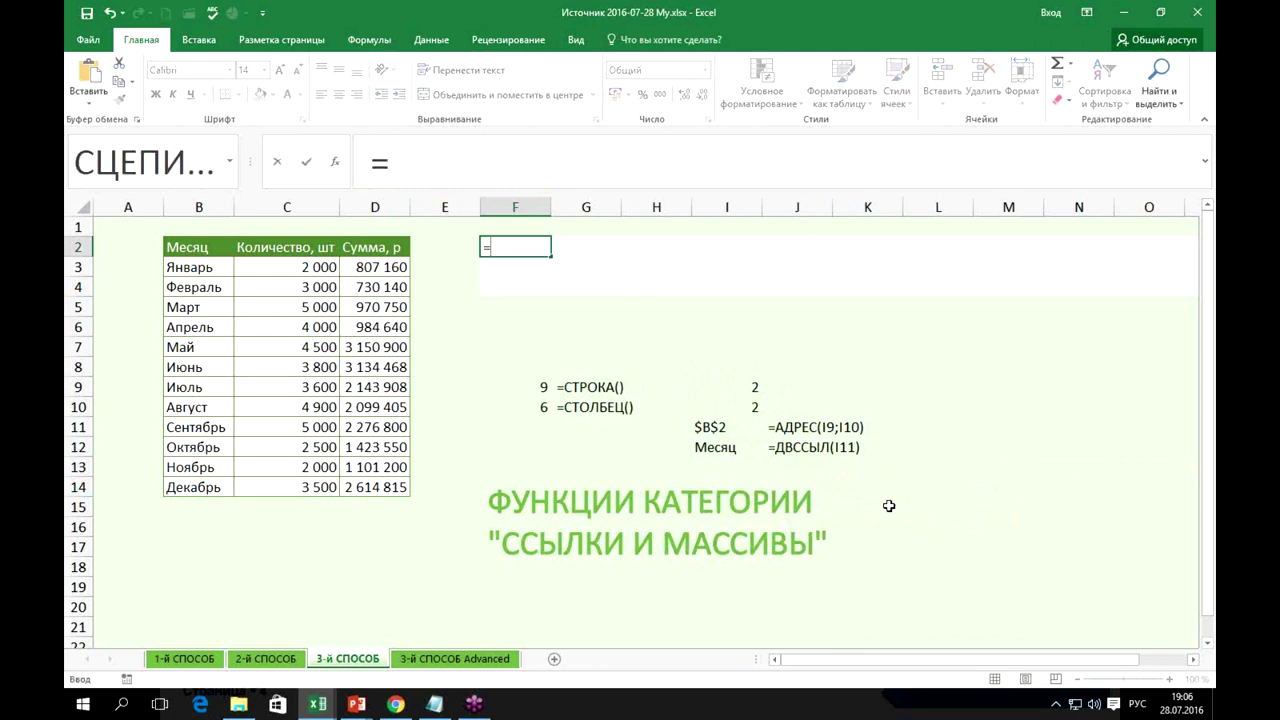
{"action": "type", "text": "ад"}
{"action": "key", "text": "Tab"}
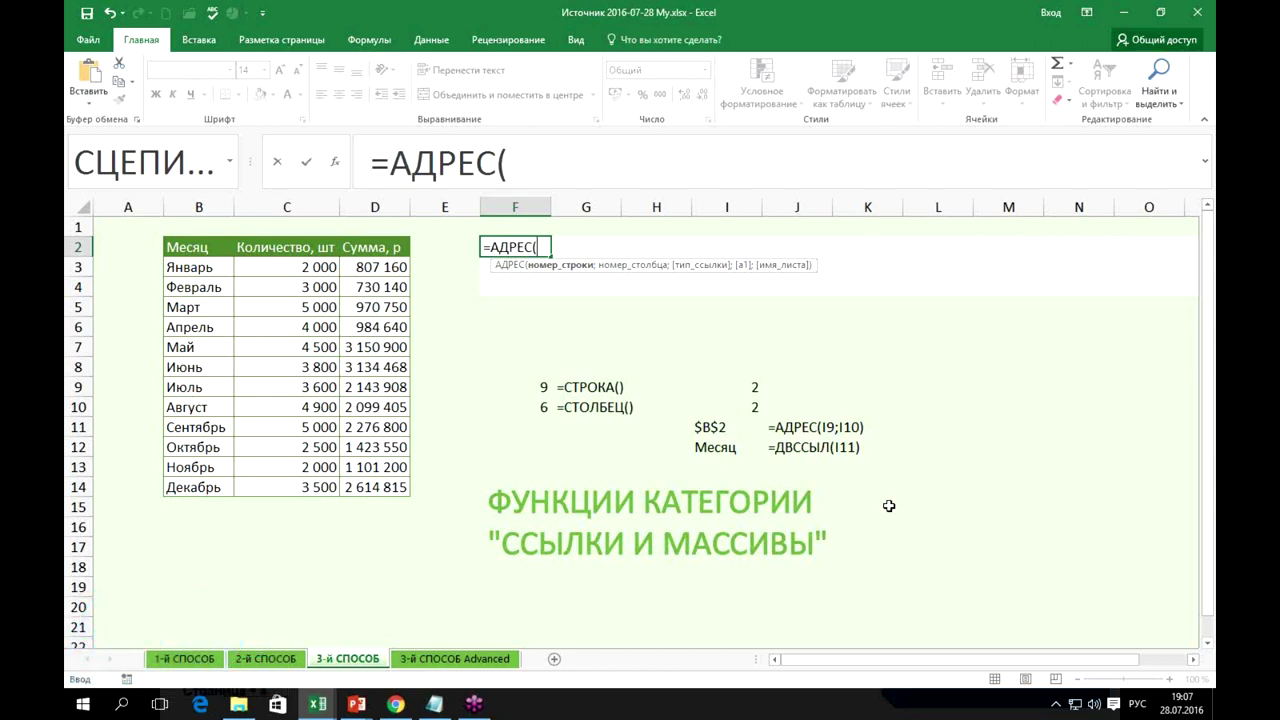
In F2, start =АДРЕС(СТОЛБЕЦ(B2); with the column number of B2 as the first argument.
{"action": "type", "text": "сто"}
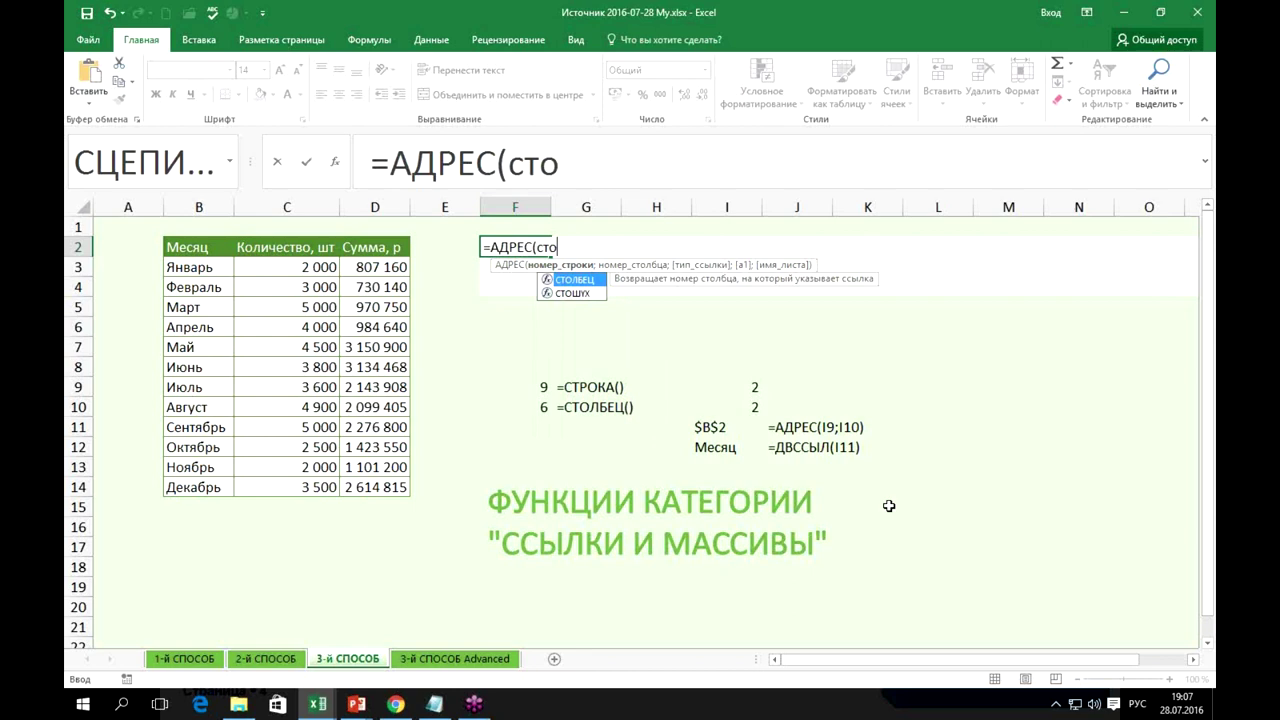
{"action": "key", "text": "Tab"}
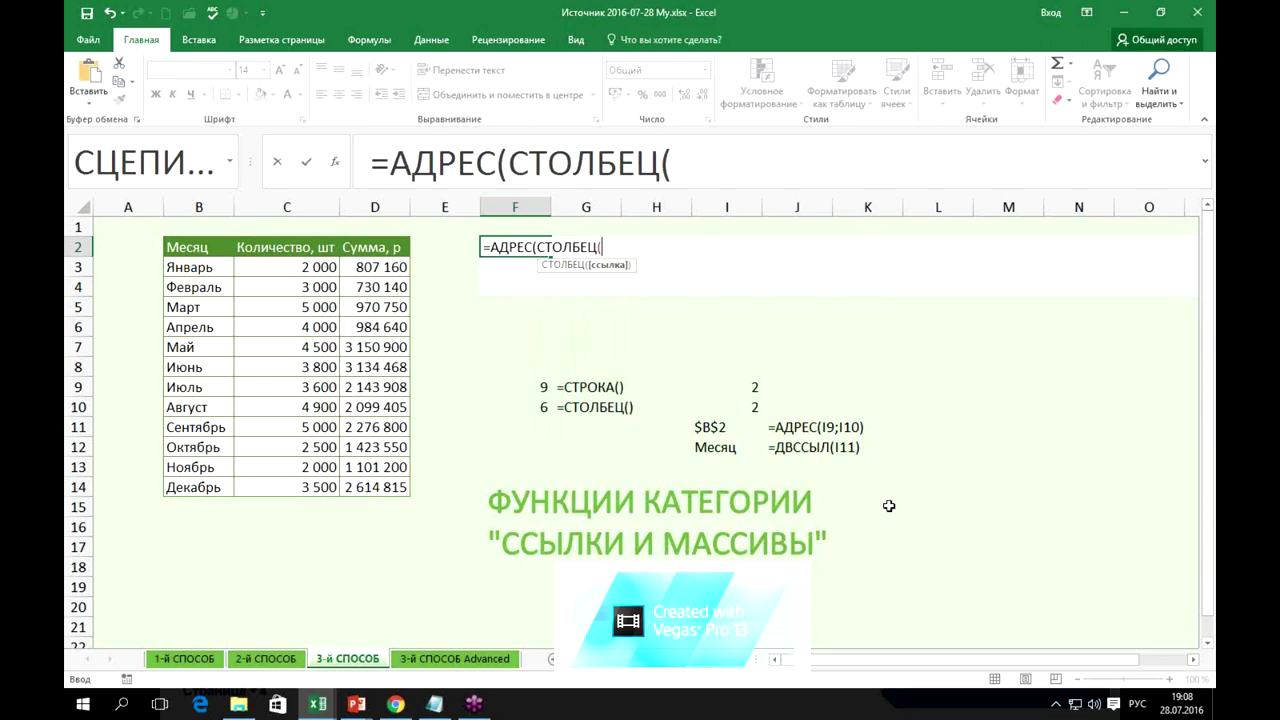
{"action": "left_click", "coordinate": [200, 246]}
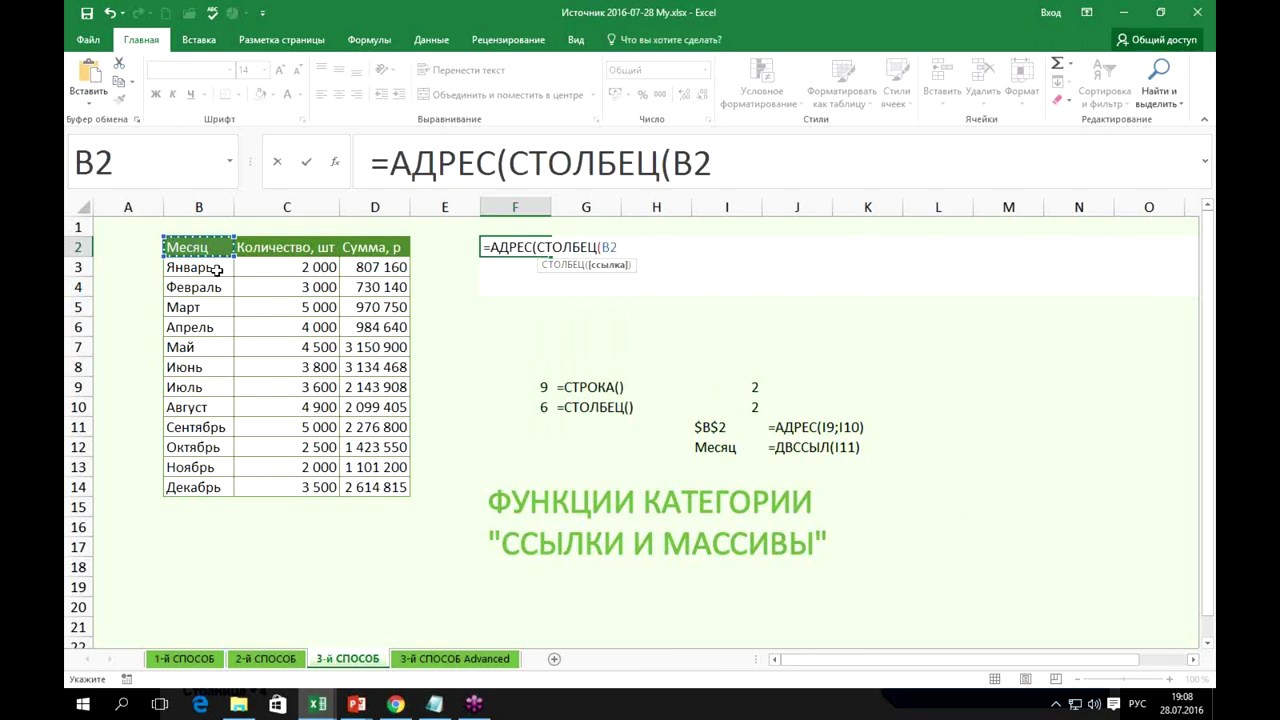
{"action": "type", "text": ")"}
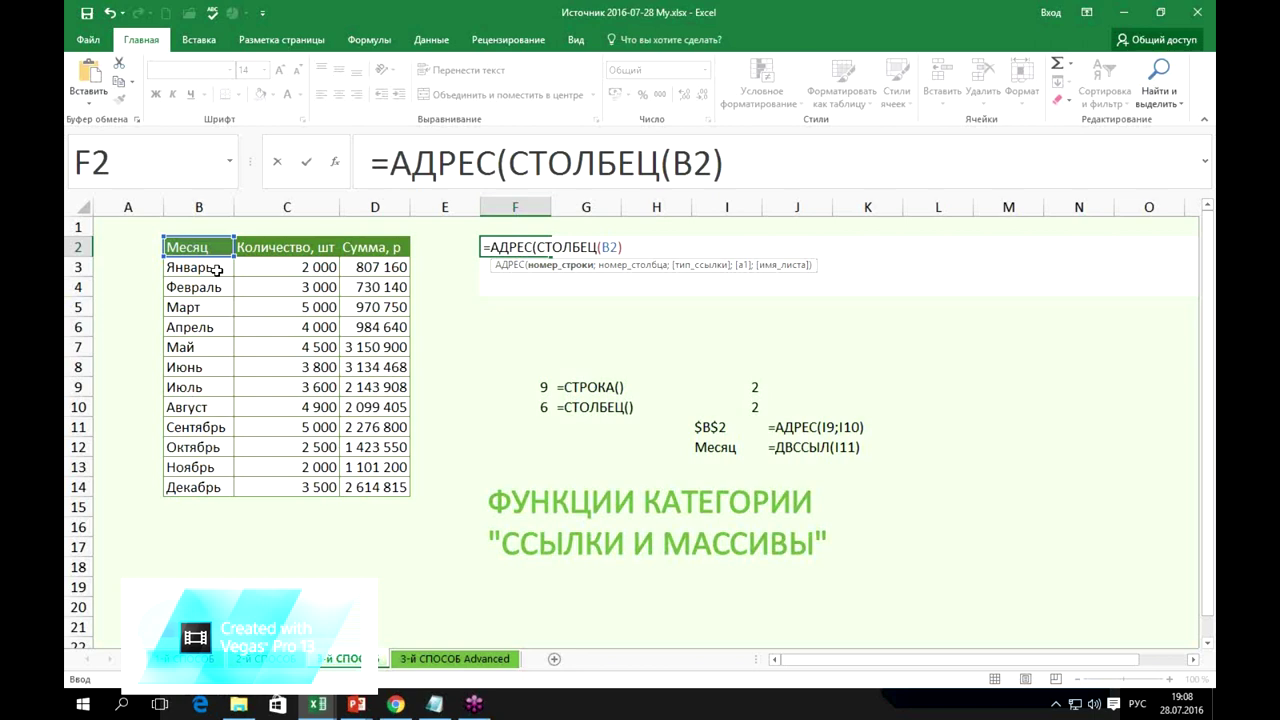
{"action": "type", "text": ";"}
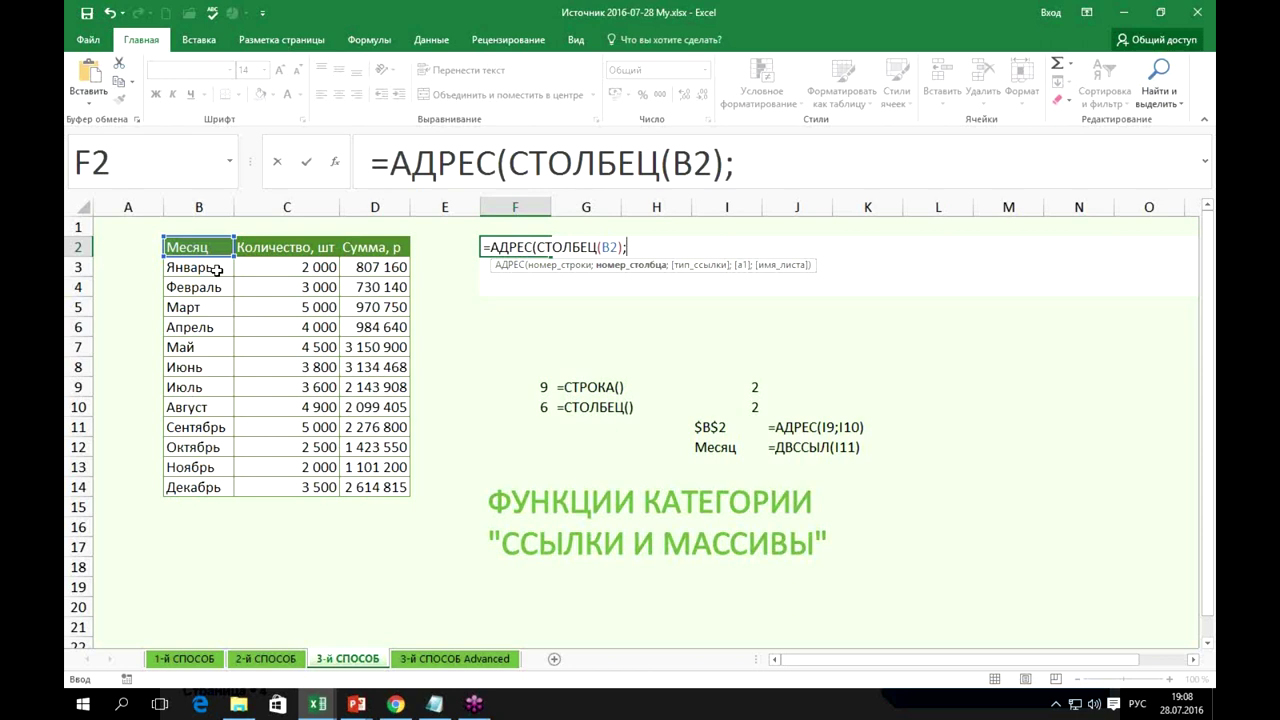
Complete F2 as =АДРЕС(СТОЛБЕЦ(B2);СТРОКА(B2)), removing stray semicolons, so it returns $B$2.
{"action": "type", "text": "стр"}
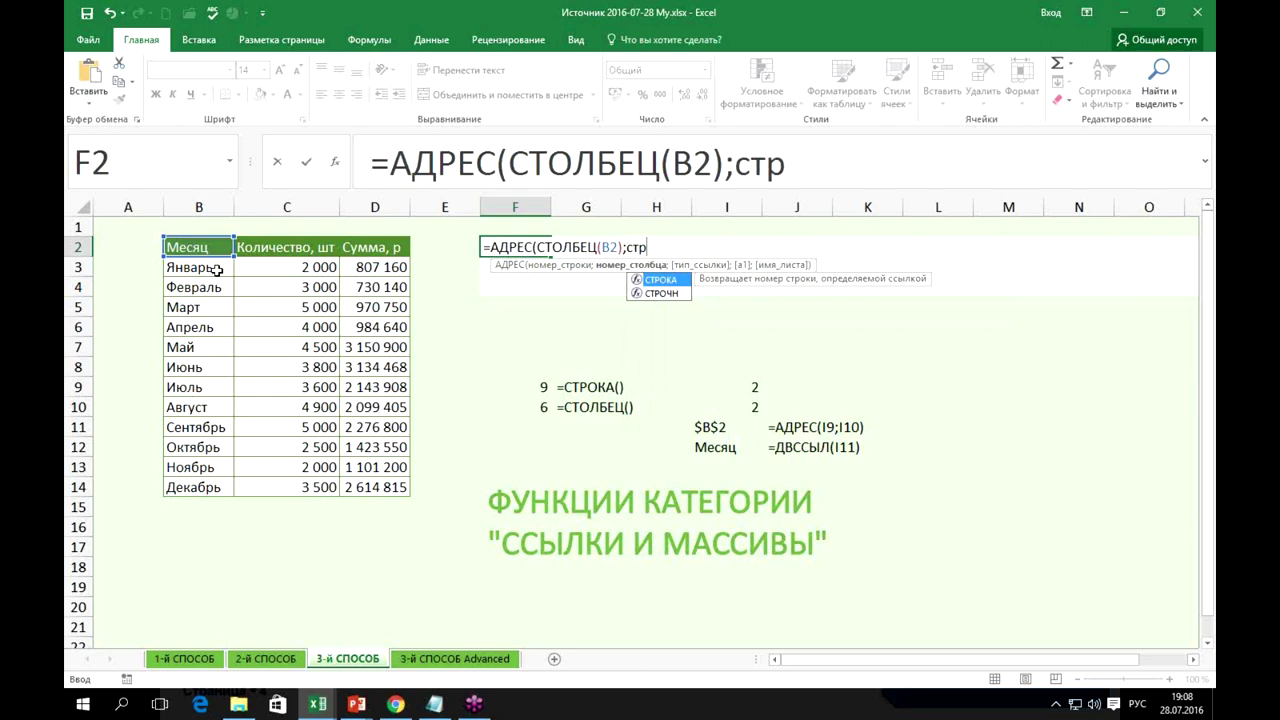
{"action": "key", "text": "Tab"}
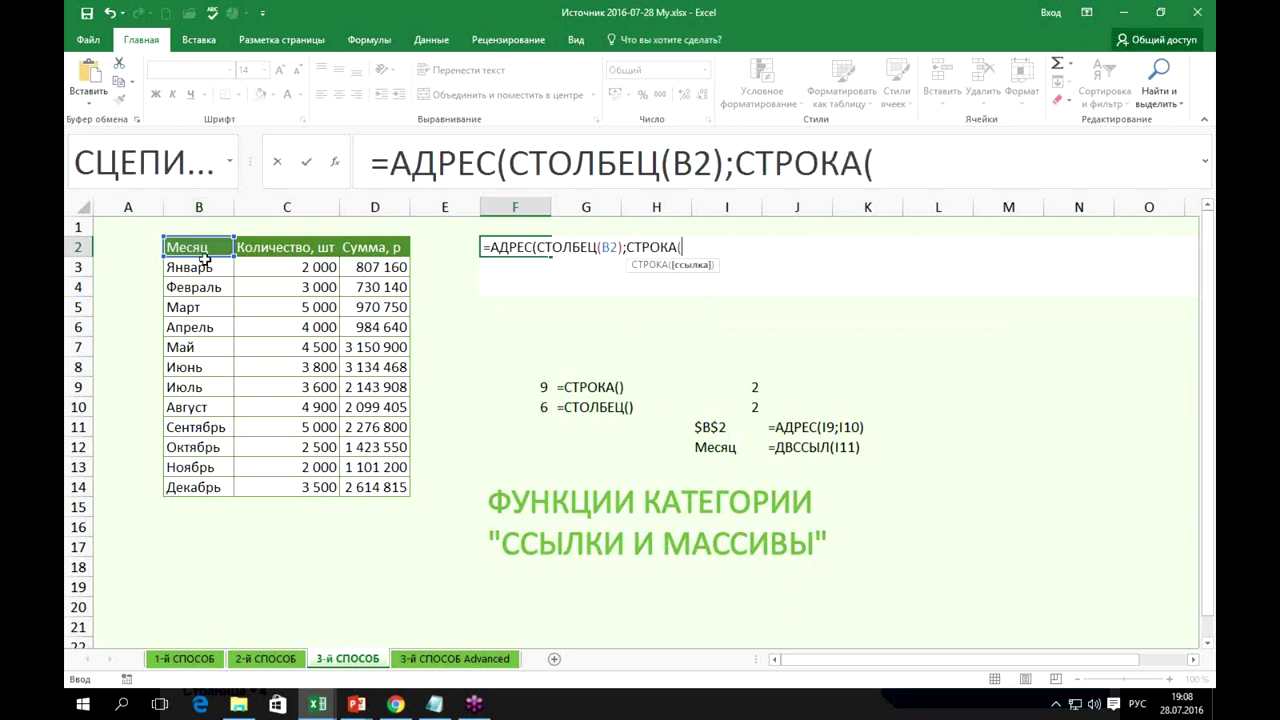
{"action": "left_click", "coordinate": [206, 248]}
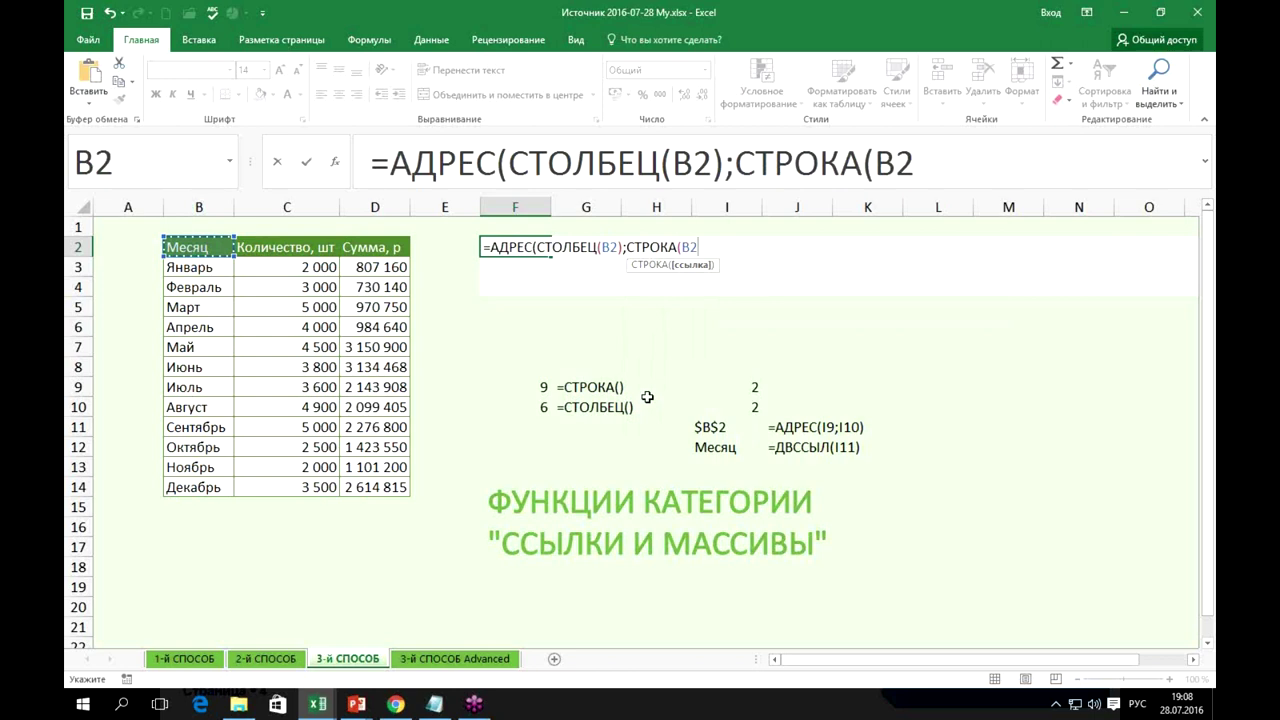
{"action": "type", "text": ")"}
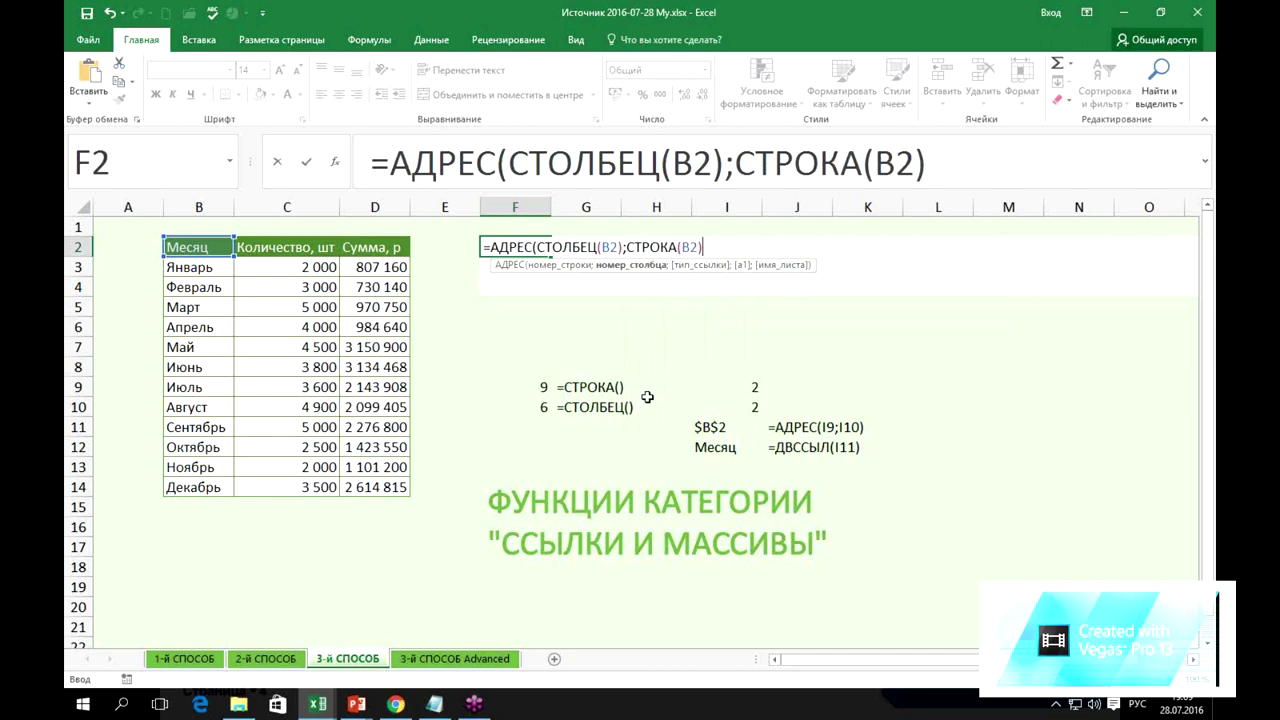
{"action": "type", "text": ";"}
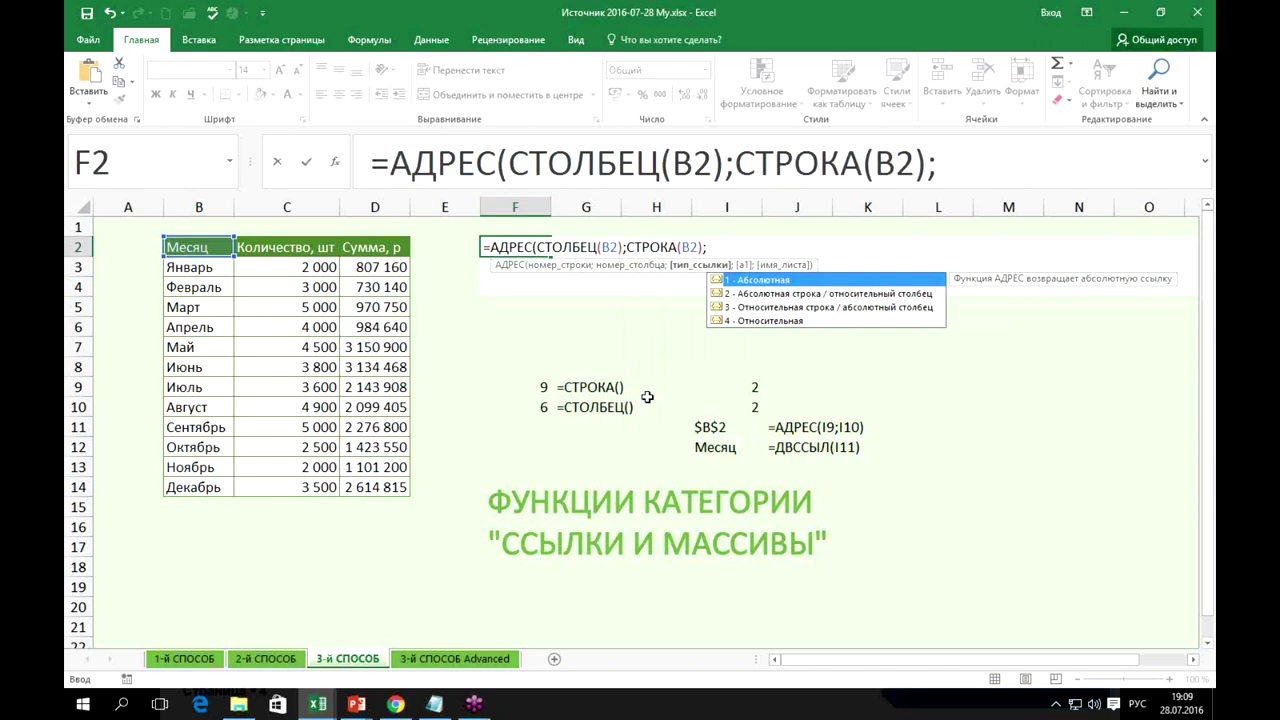
{"action": "type", "text": ";"}
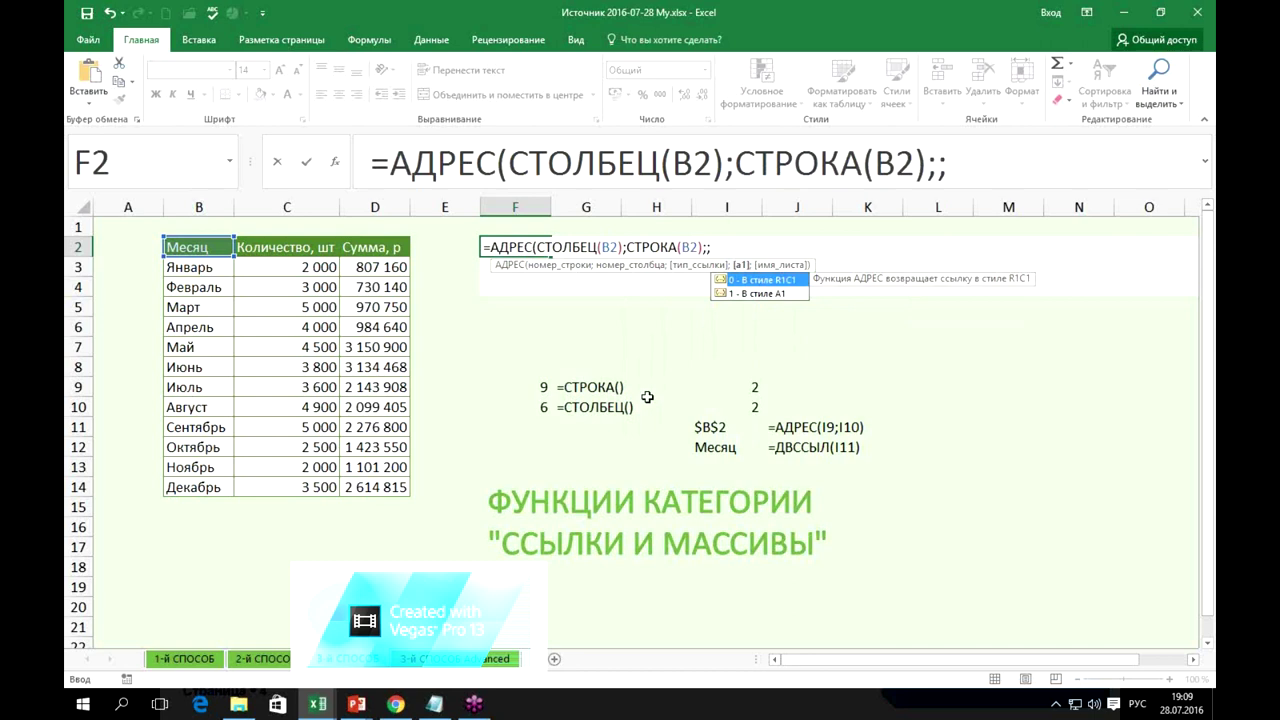
{"action": "type", "text": ";"}
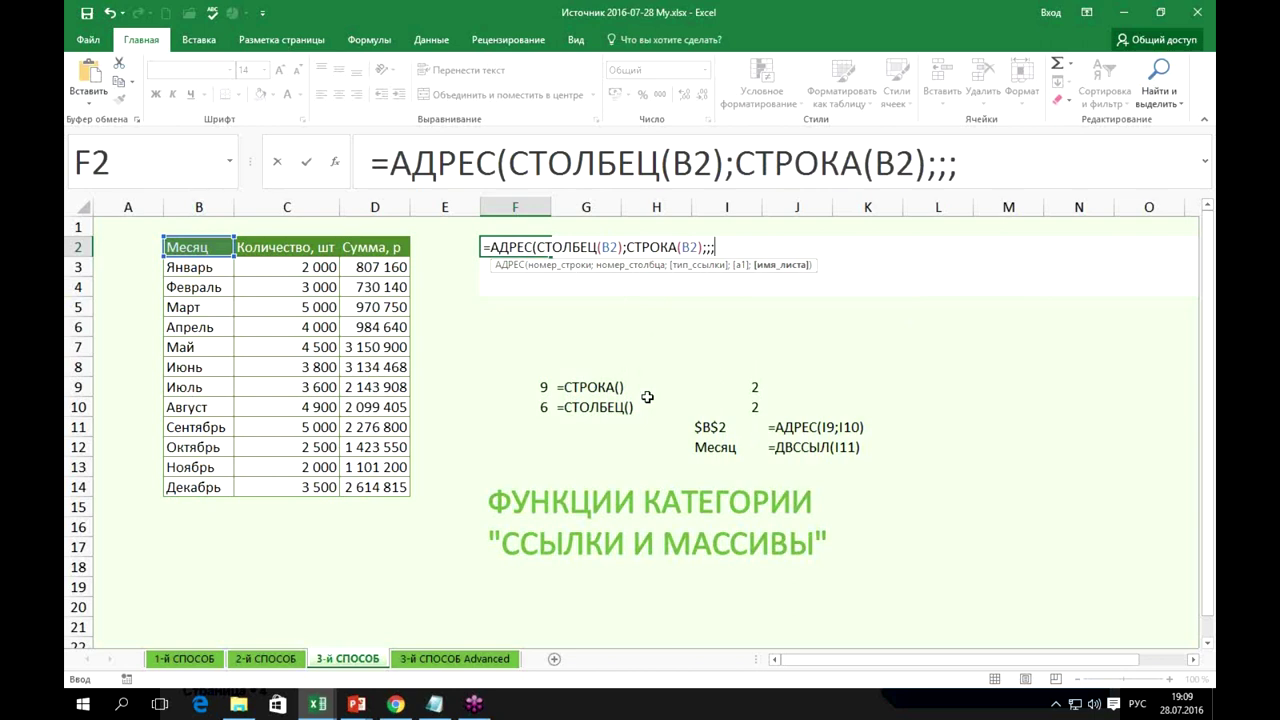
{"action": "key", "text": "BackSpace"}
{"action": "key", "text": "BackSpace"}
{"action": "key", "text": "BackSpace"}
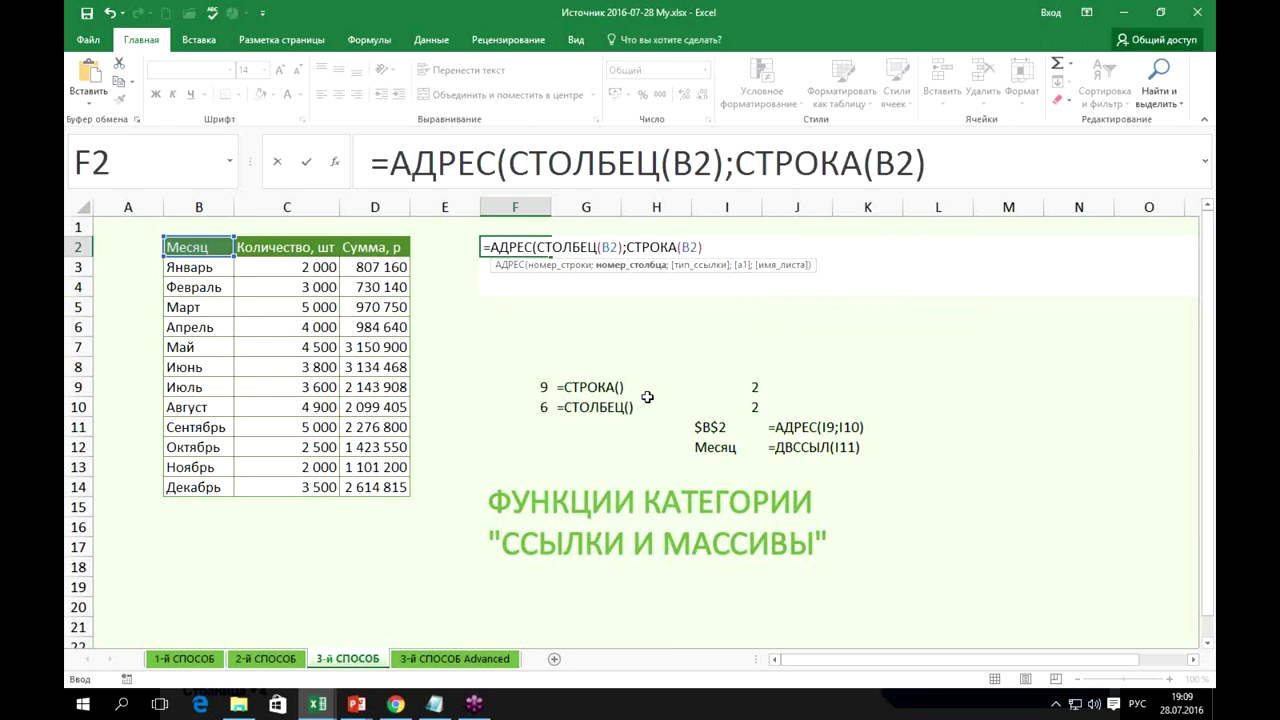
{"action": "type", "text": ")"}
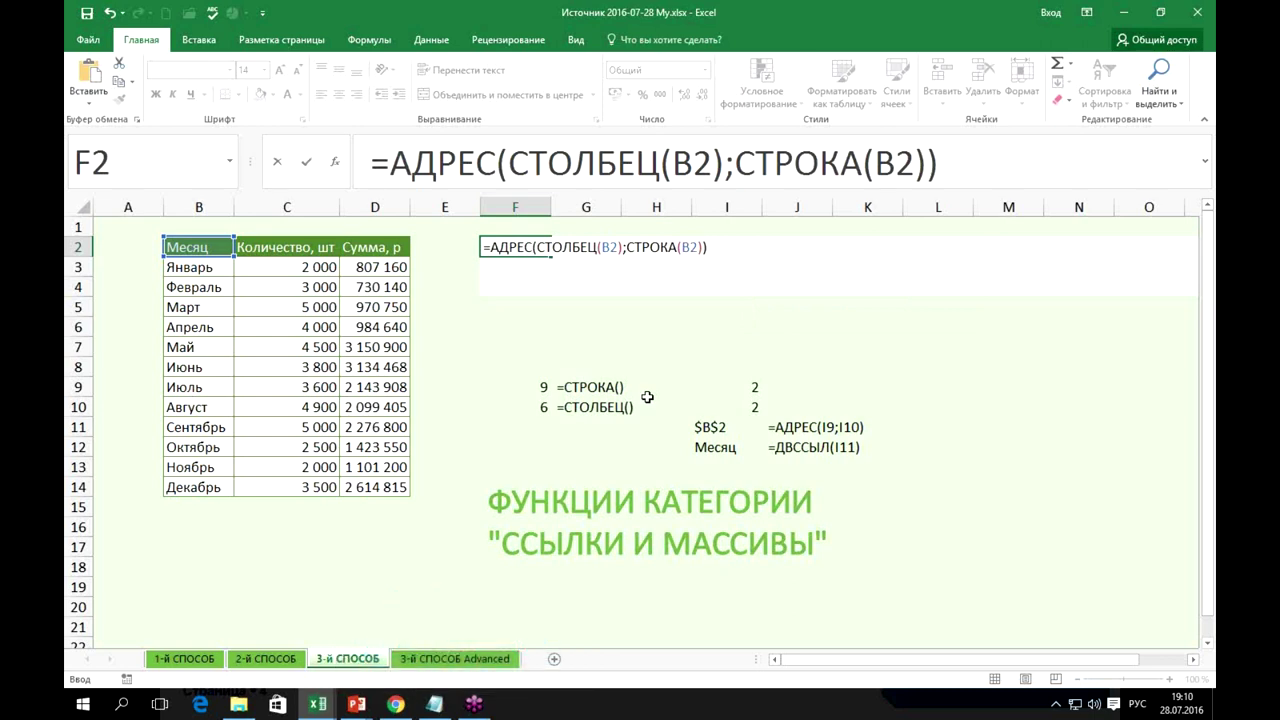
{"action": "key", "text": "ctrl+Return"}
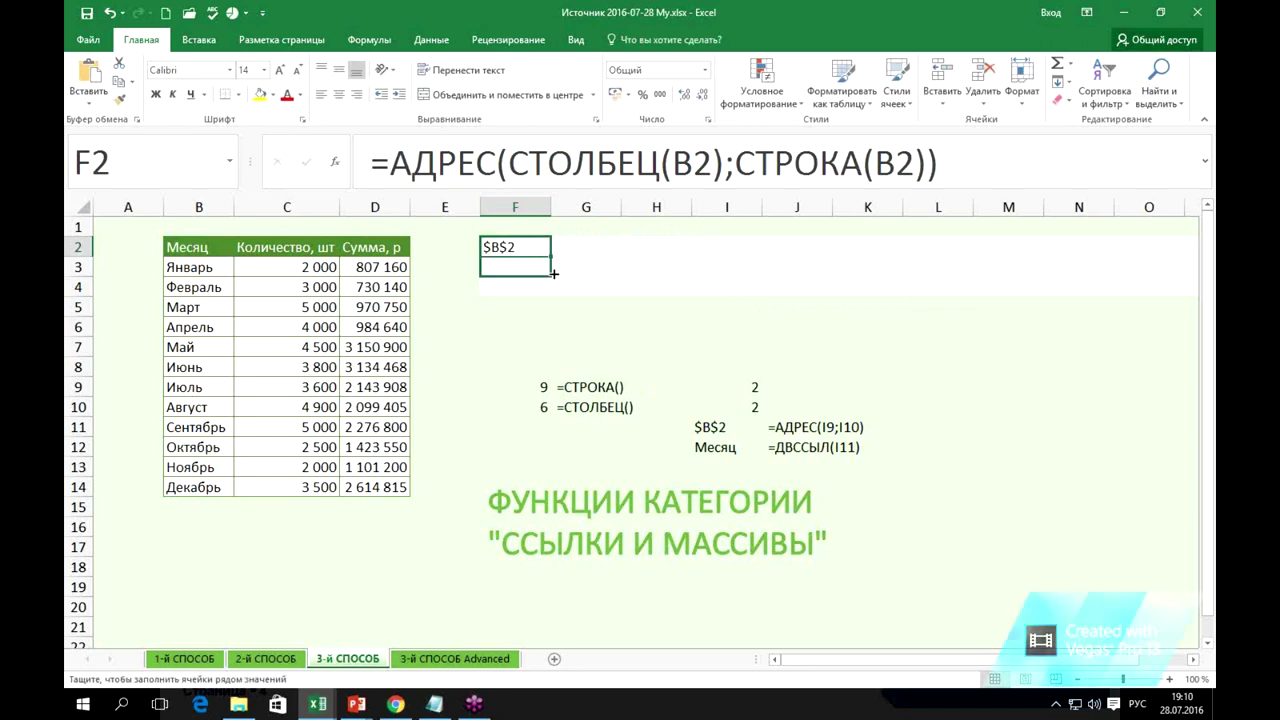
{"action": "left_click_drag", "start_coordinate": [551, 256], "coordinate": [555, 276]}
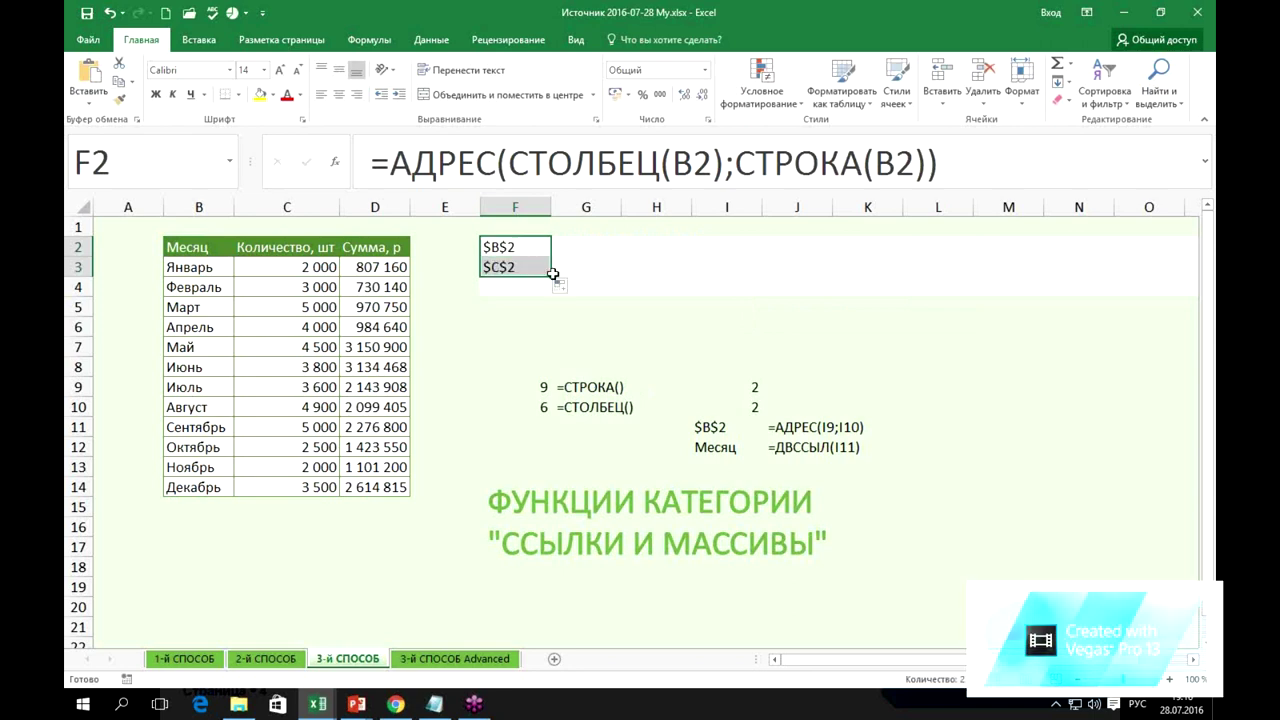
{"action": "left_click_drag", "start_coordinate": [555, 276], "coordinate": [553, 296]}
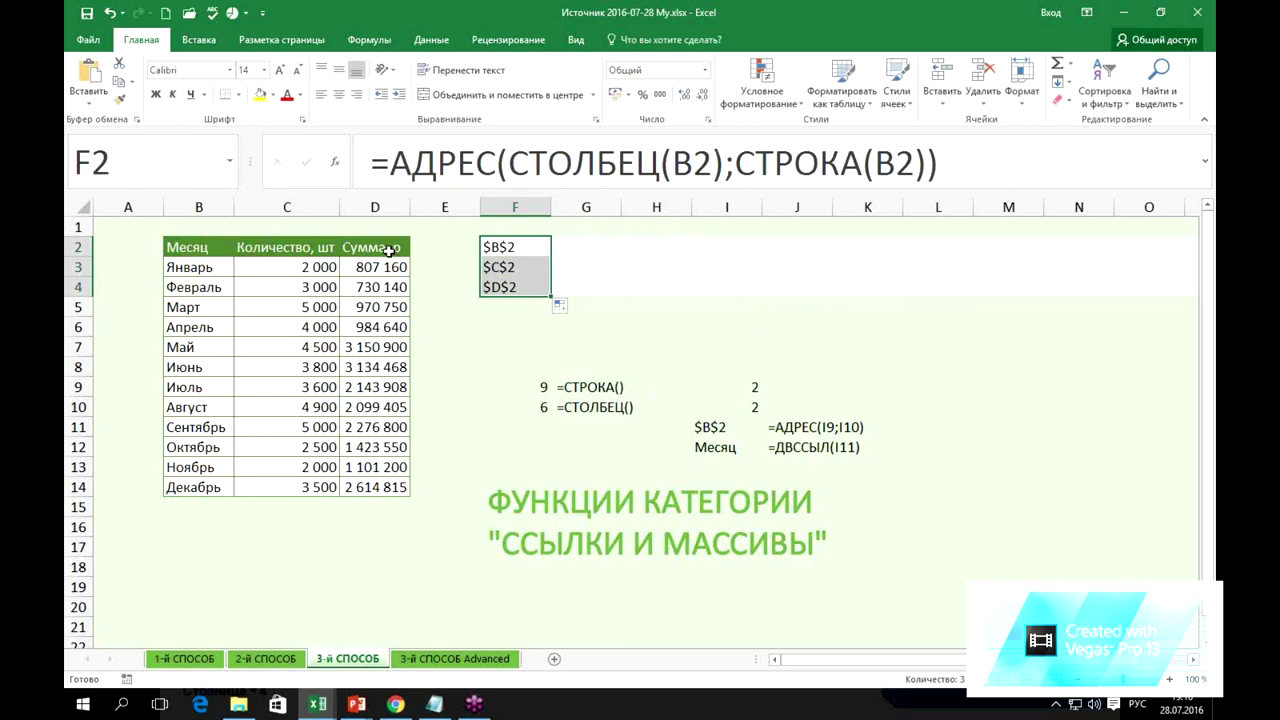
{"action": "left_click_drag", "start_coordinate": [551, 296], "coordinate": [1070, 299]}
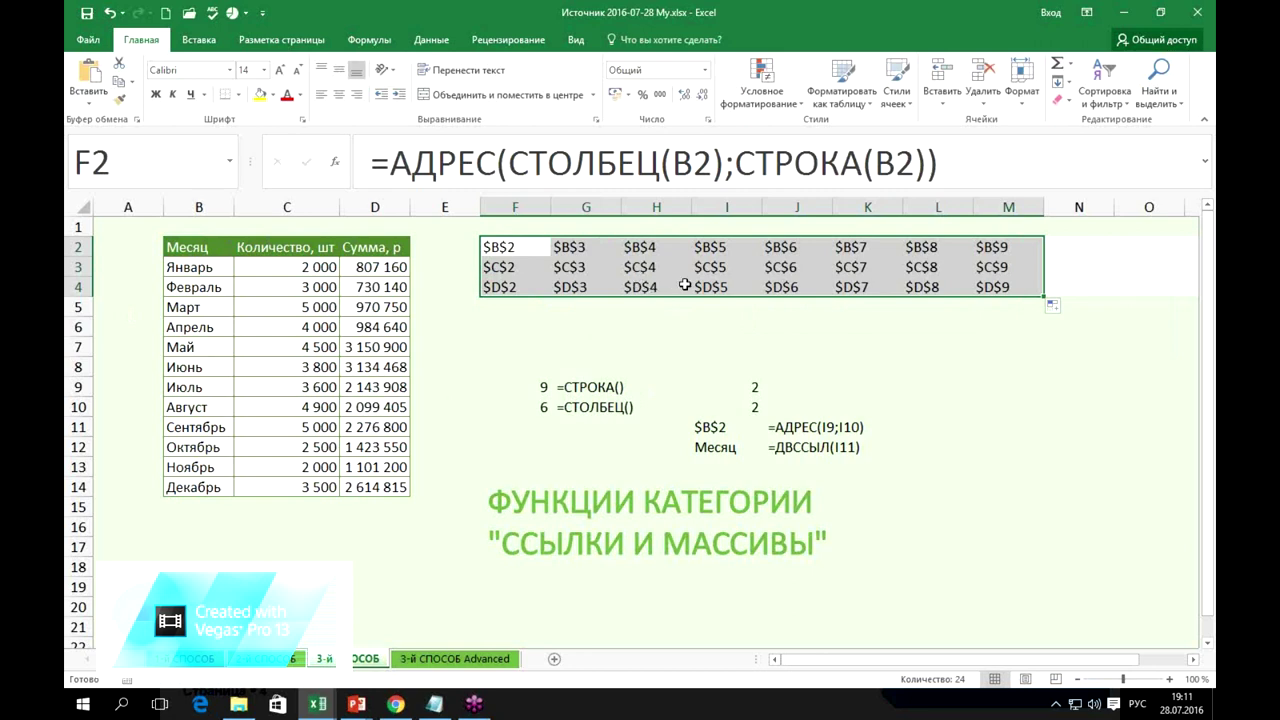
{"action": "mouse_move", "coordinate": [1044, 296]}
{"action": "left_mouse_down"}
{"action": "mouse_move", "coordinate": [763, 297]}
{"action": "mouse_move", "coordinate": [1016, 300]}
{"action": "left_mouse_up"}
{"action": "left_click_drag", "start_coordinate": [1016, 299], "coordinate": [536, 244]}
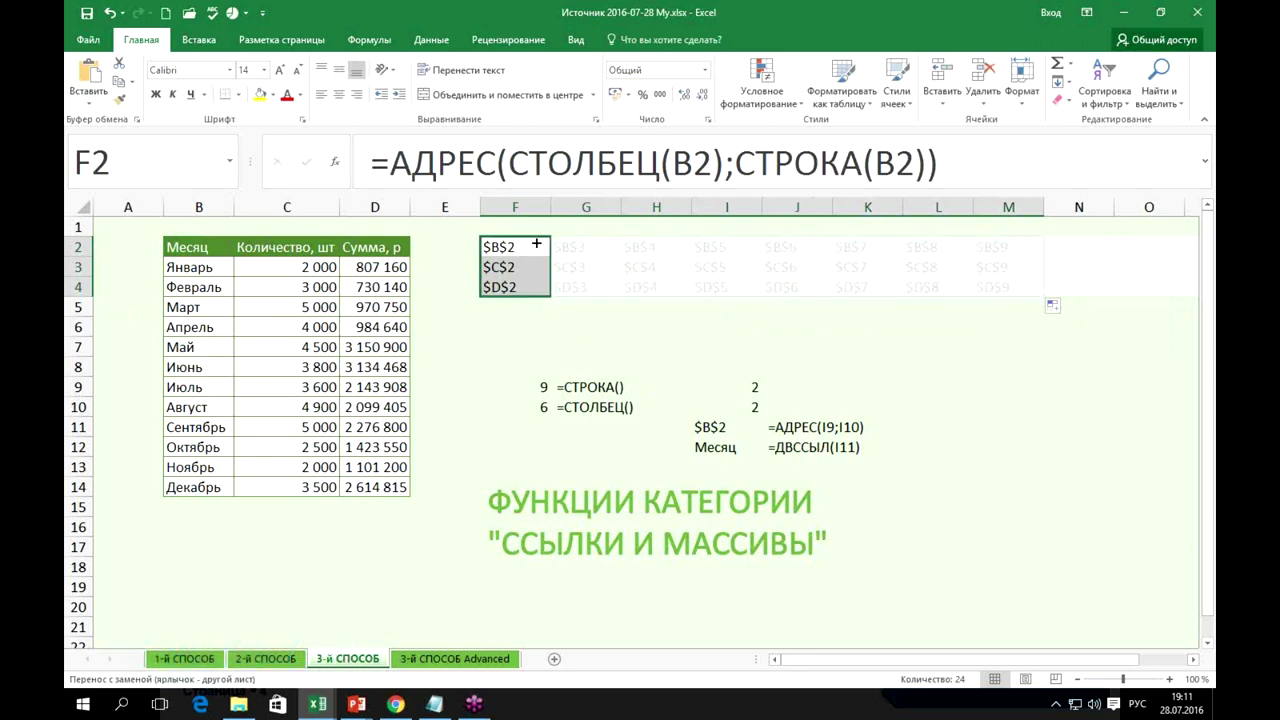
{"action": "left_click_drag", "start_coordinate": [549, 295], "coordinate": [546, 262]}
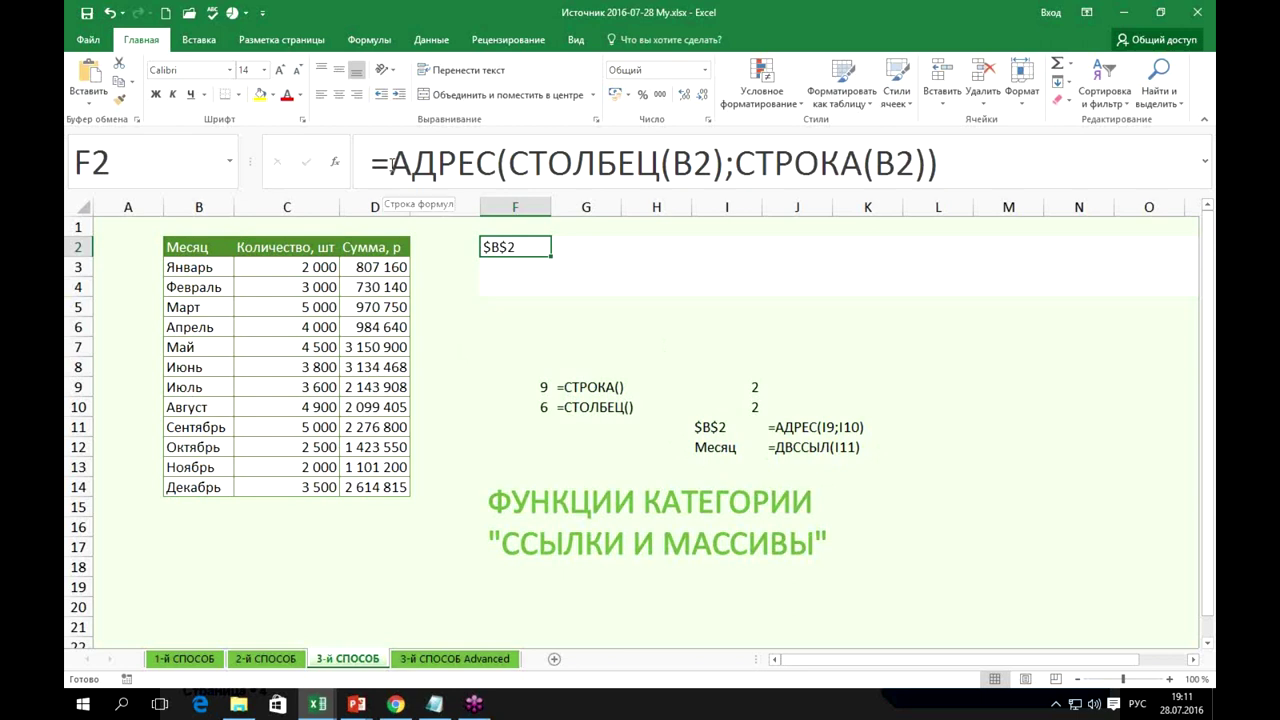
Change F2 to =ДВССЫЛ(АДРЕС(СТОЛБЕЦ(B2);СТРОКА(B2))) so it displays Месяц.
{"action": "left_click", "coordinate": [390, 163]}
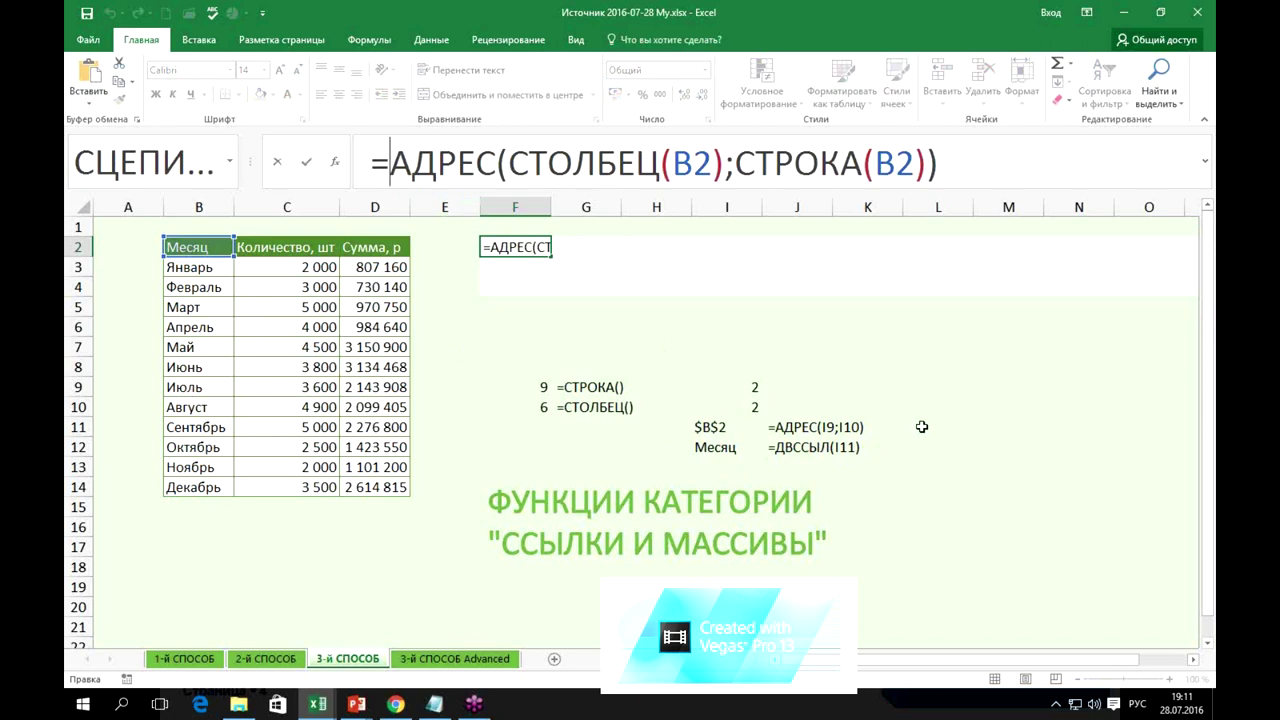
{"action": "type", "text": "дв"}
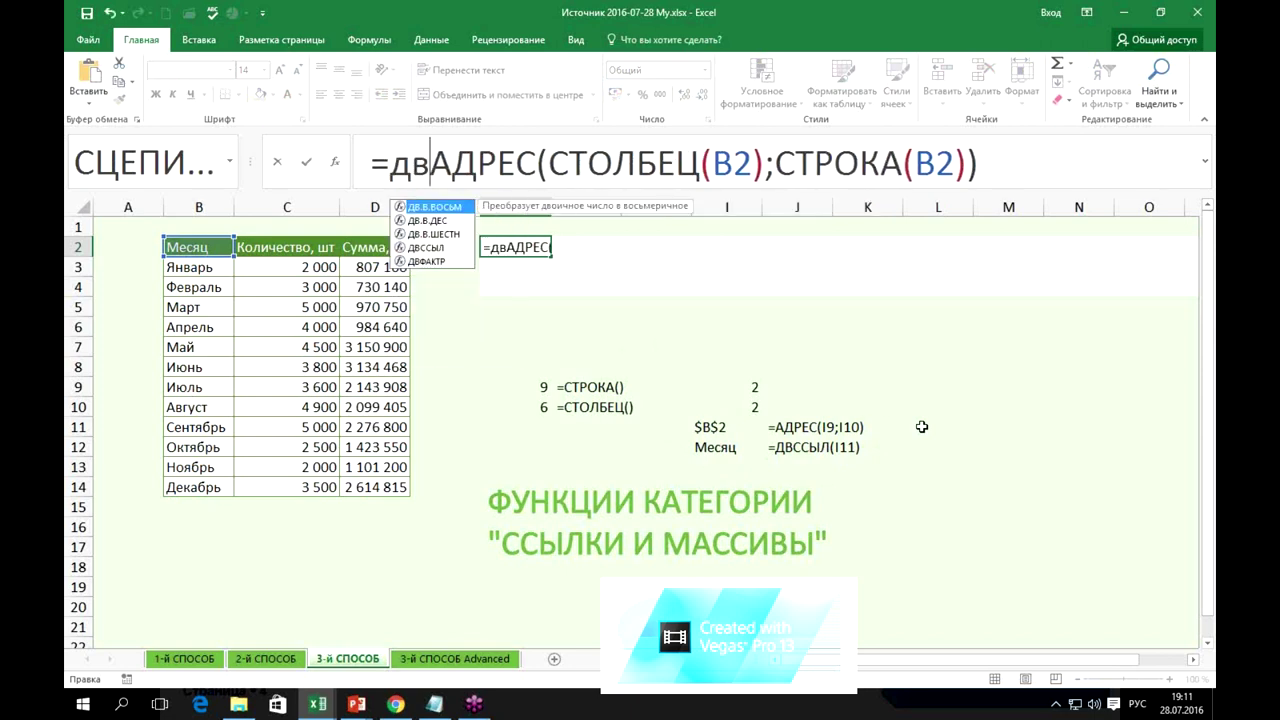
{"action": "type", "text": "с"}
{"action": "key", "text": "Tab"}
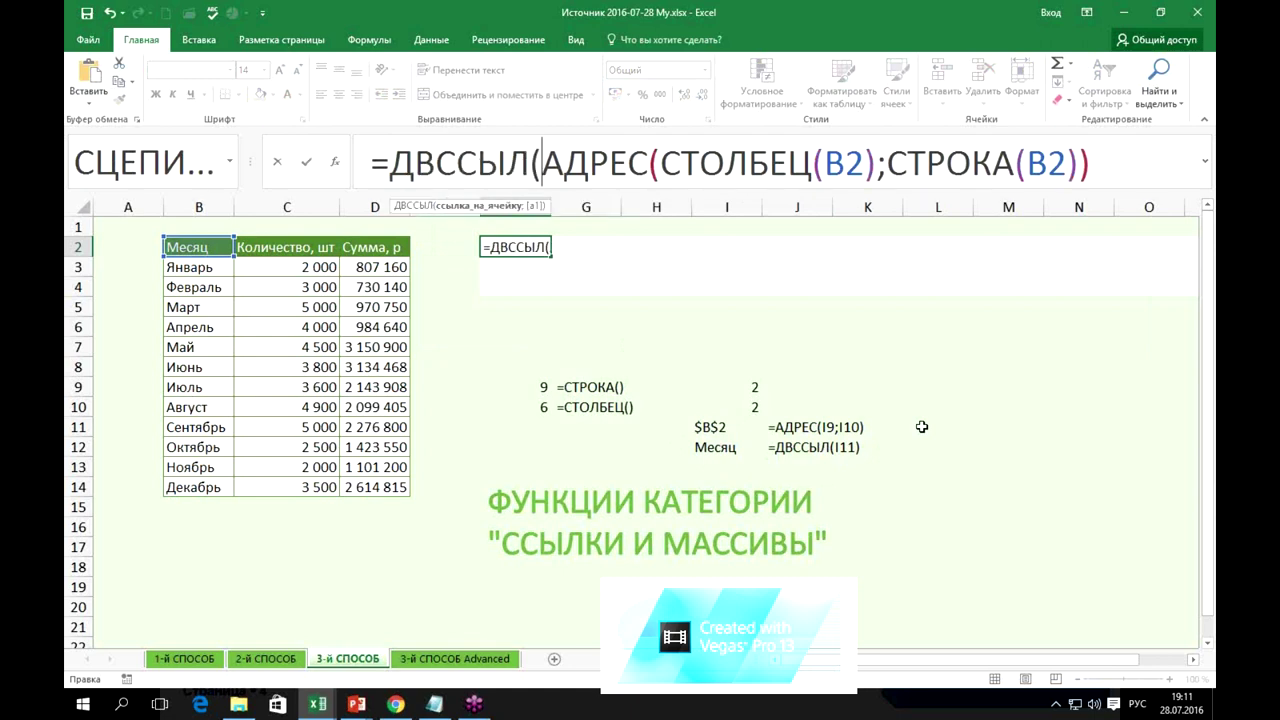
{"action": "key", "text": "End"}
{"action": "type", "text": ")"}
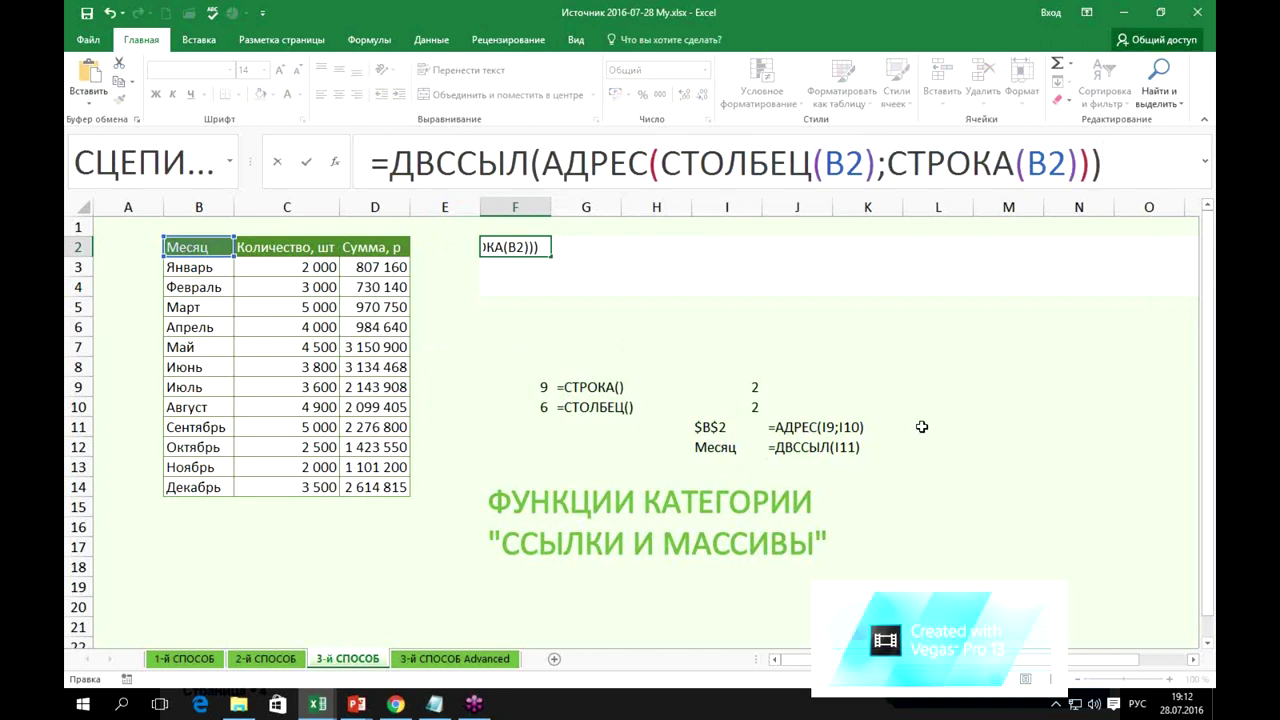
{"action": "key", "text": "ctrl+Return"}
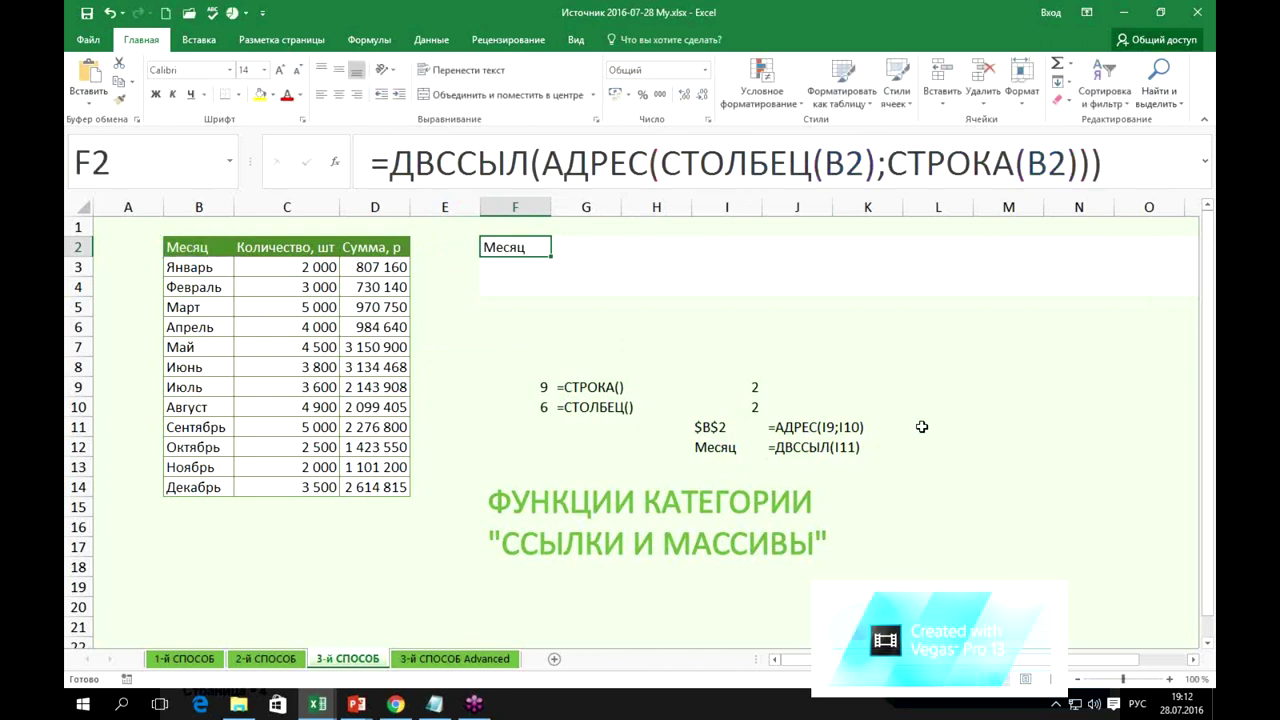
Fill F2's ДВССЫЛ formula down to row 4 and across to column Q, then select B2:D14.
{"action": "mouse_move", "coordinate": [551, 257]}
{"action": "left_mouse_down"}
{"action": "mouse_move", "coordinate": [552, 298]}
{"action": "mouse_move", "coordinate": [1207, 293]}
{"action": "left_mouse_up"}
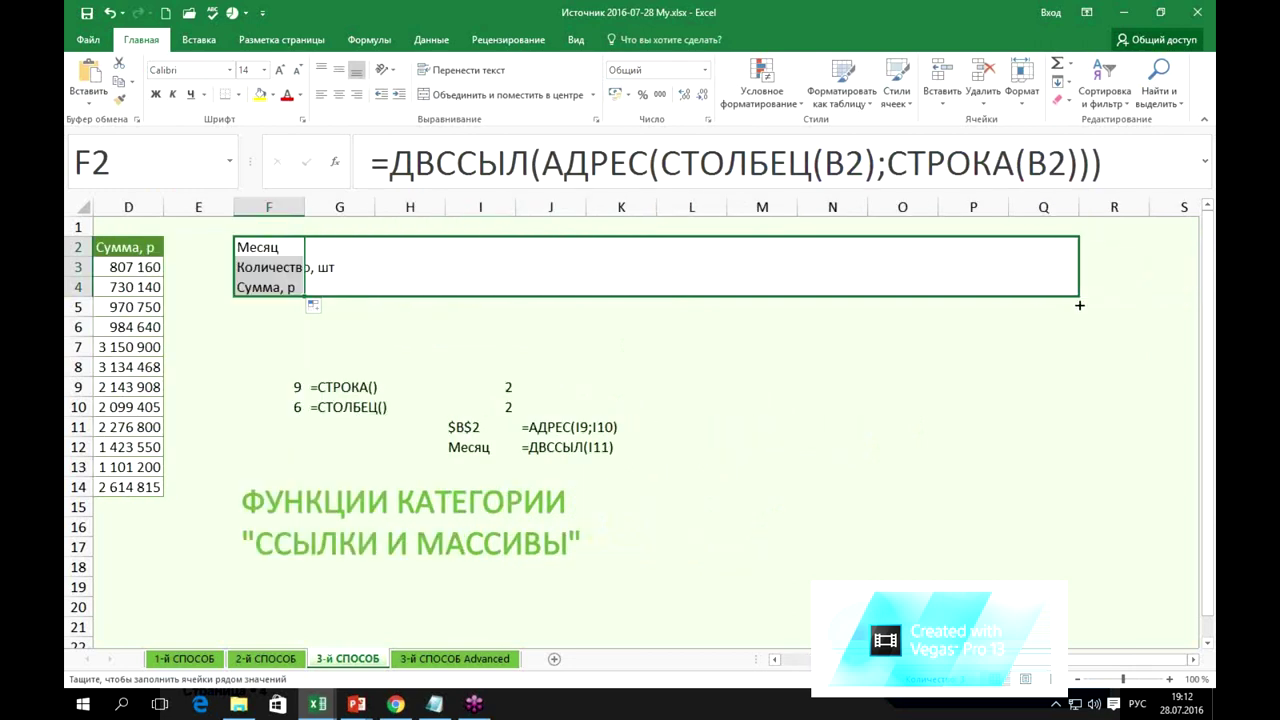
{"action": "left_click_drag", "start_coordinate": [1207, 293], "coordinate": [1079, 300]}
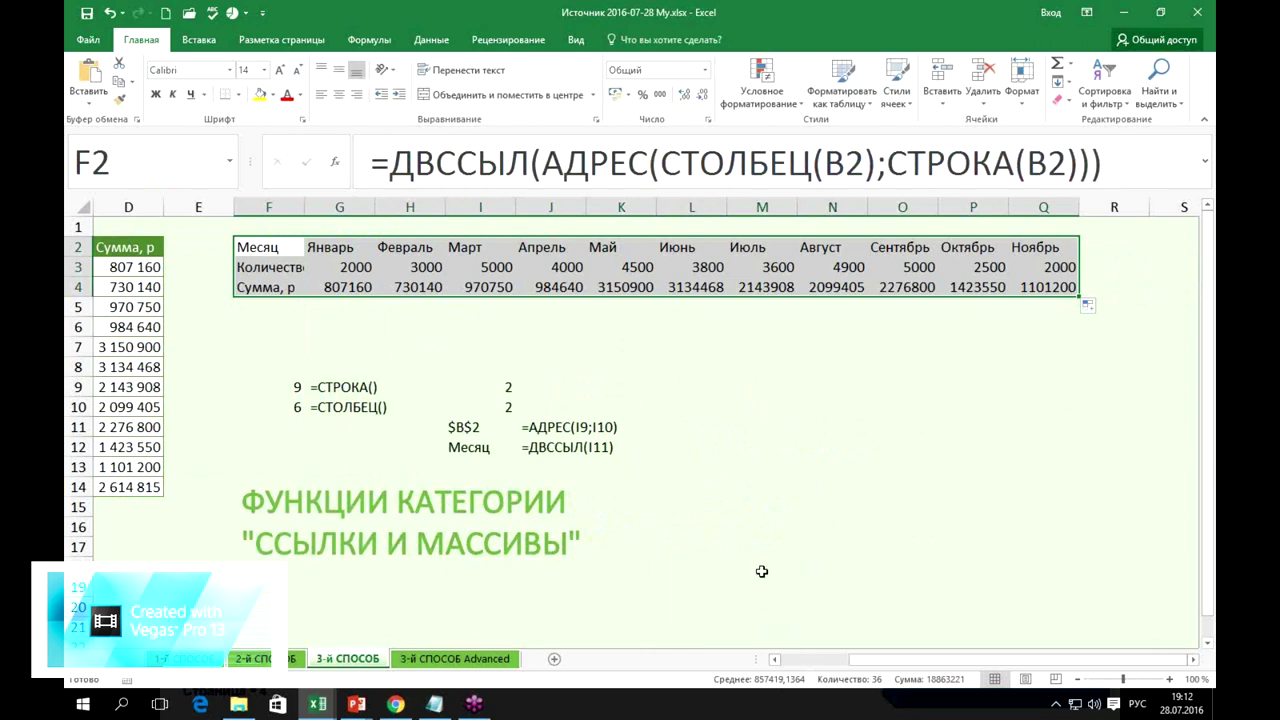
{"action": "mouse_move", "coordinate": [897, 660]}
{"action": "left_mouse_down"}
{"action": "mouse_move", "coordinate": [823, 680]}
{"action": "mouse_move", "coordinate": [799, 668]}
{"action": "left_mouse_up"}
{"action": "left_click", "coordinate": [512, 352]}
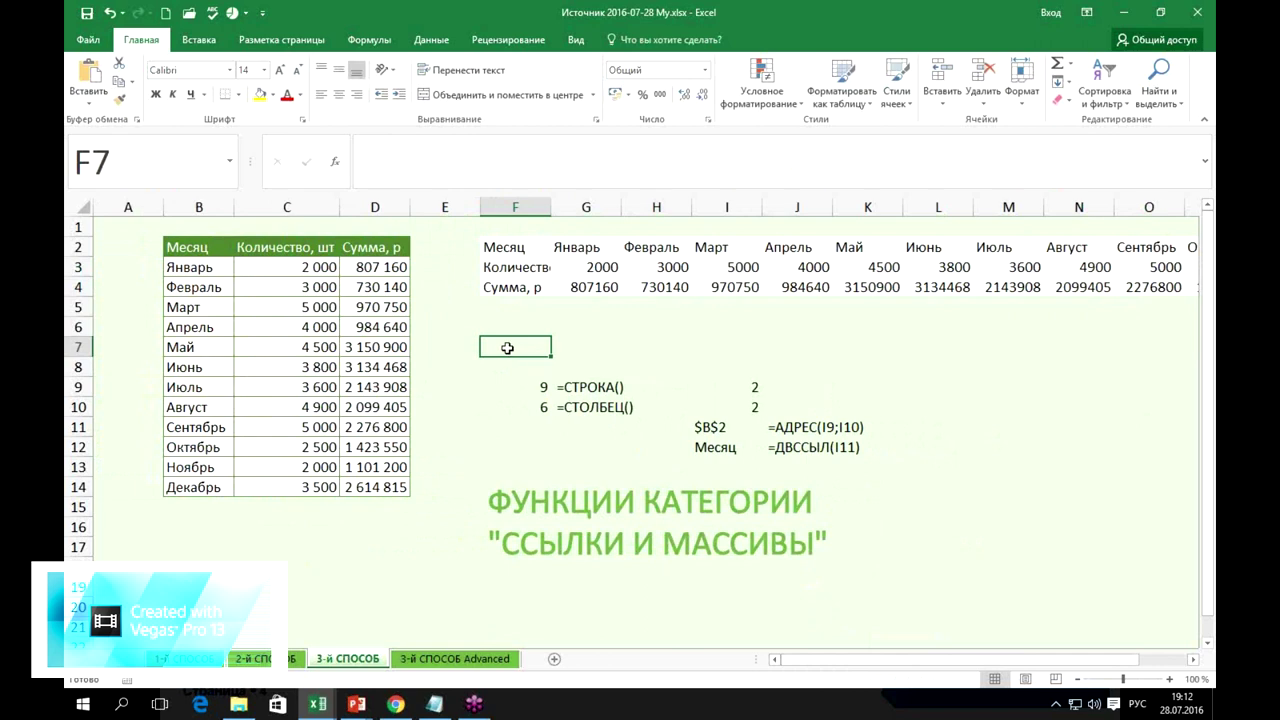
{"action": "left_click_drag", "start_coordinate": [205, 247], "coordinate": [381, 485]}
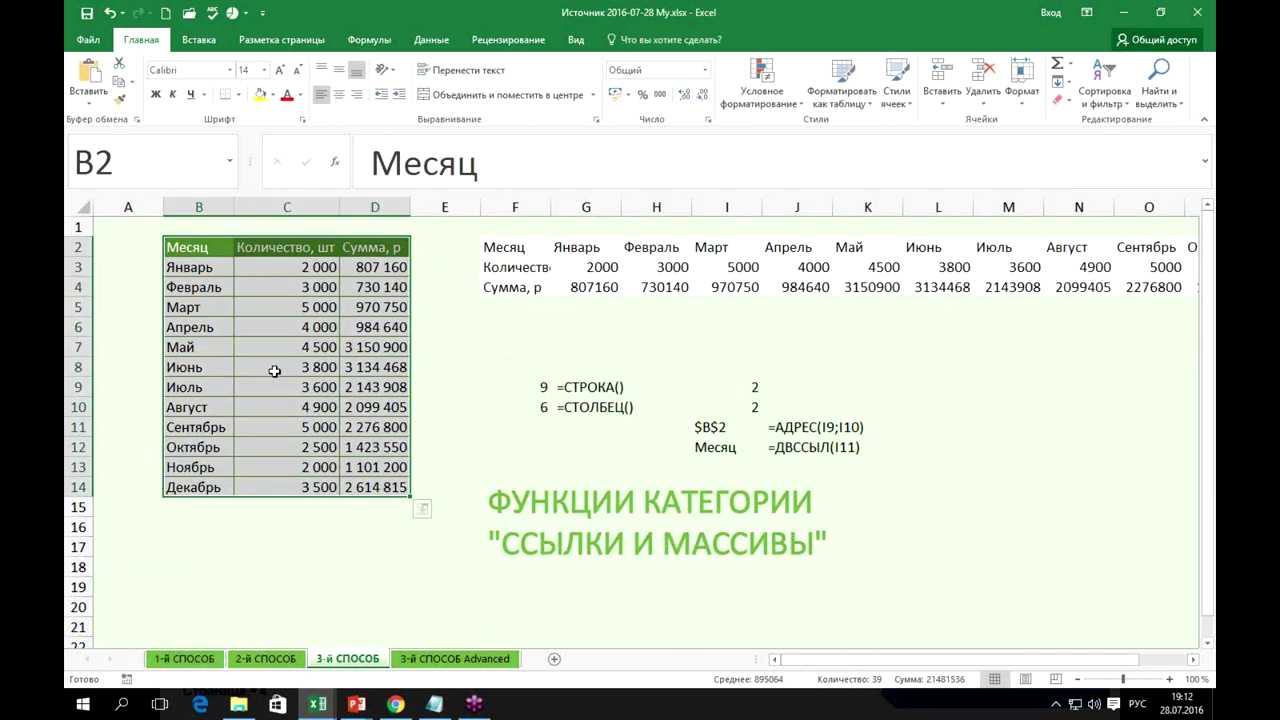
Copy B2:D14 and Paste Special only its formats, transposed, onto the table starting at F2.
{"action": "key", "text": "ctrl+c"}
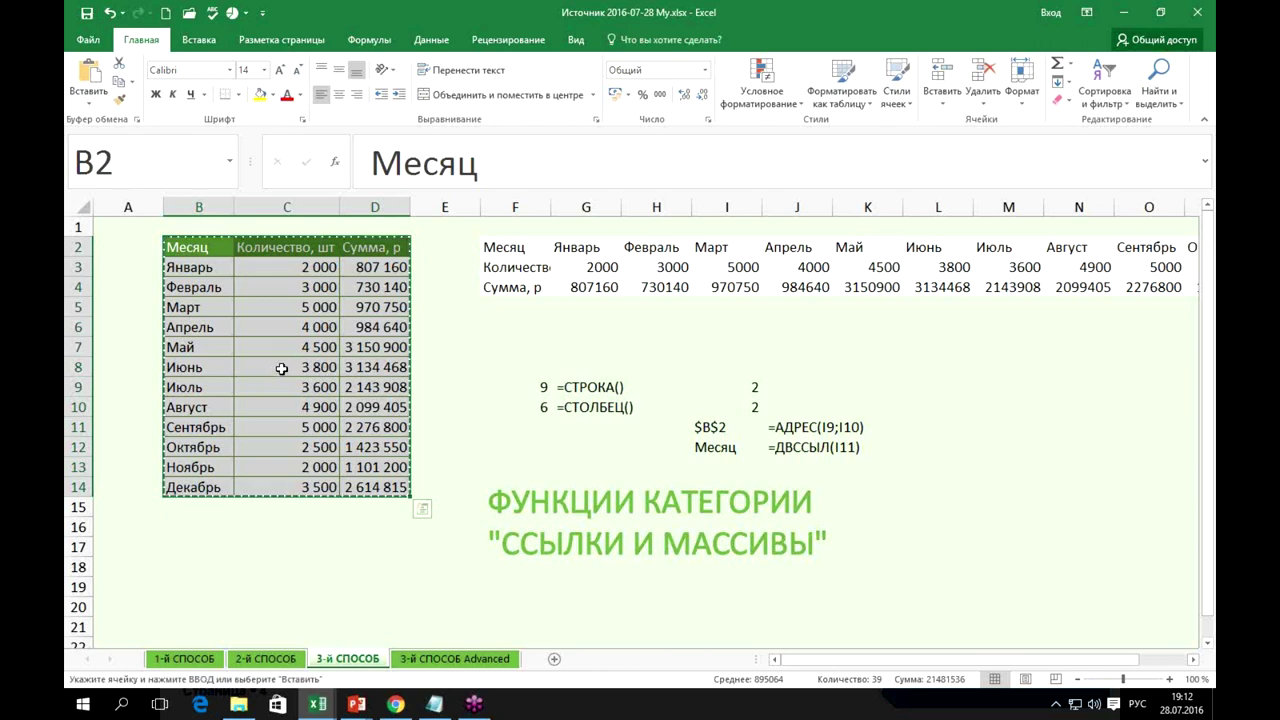
{"action": "right_click", "coordinate": [536, 251]}
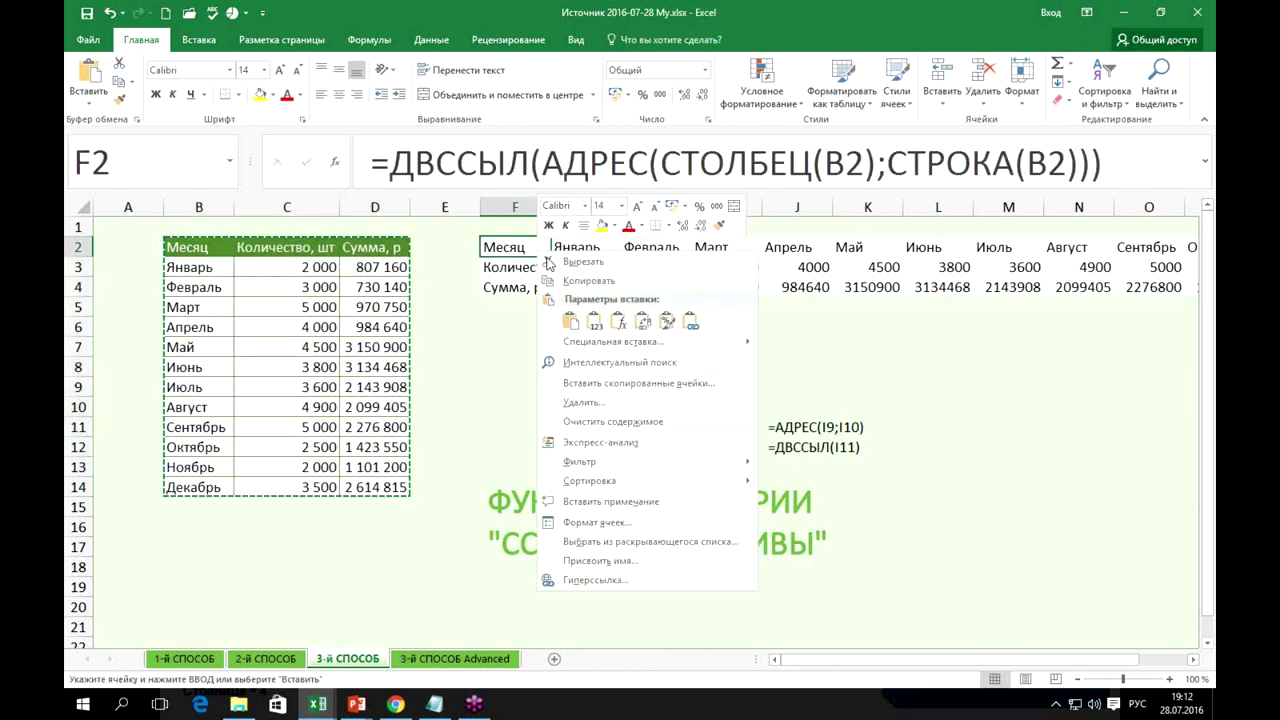
{"action": "mouse_move", "coordinate": [622, 344]}
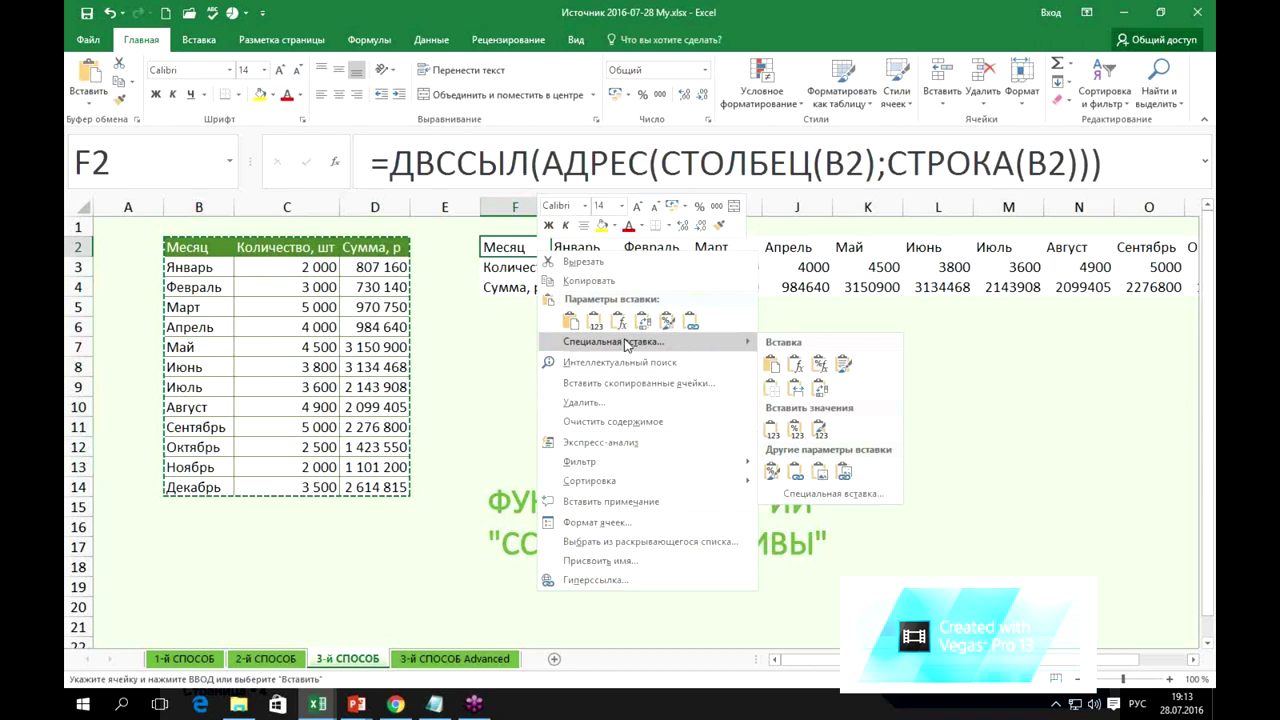
{"action": "left_click", "coordinate": [627, 344]}
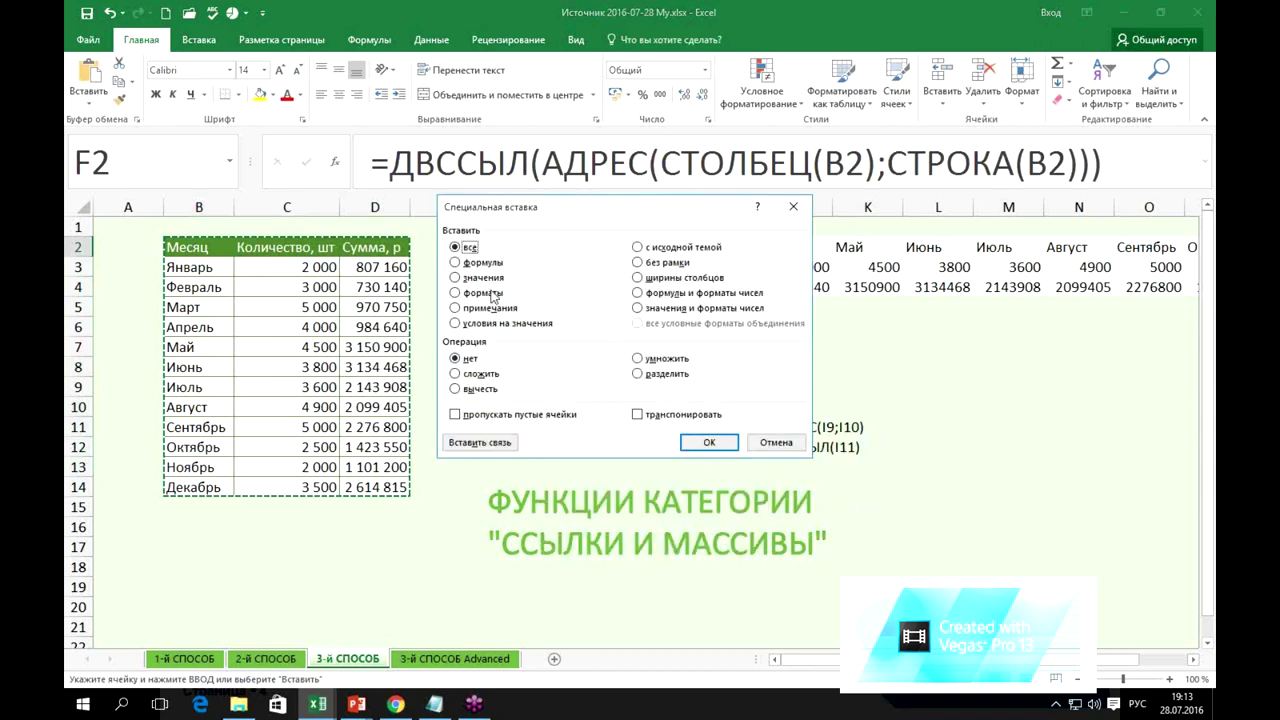
{"action": "left_click", "coordinate": [457, 293]}
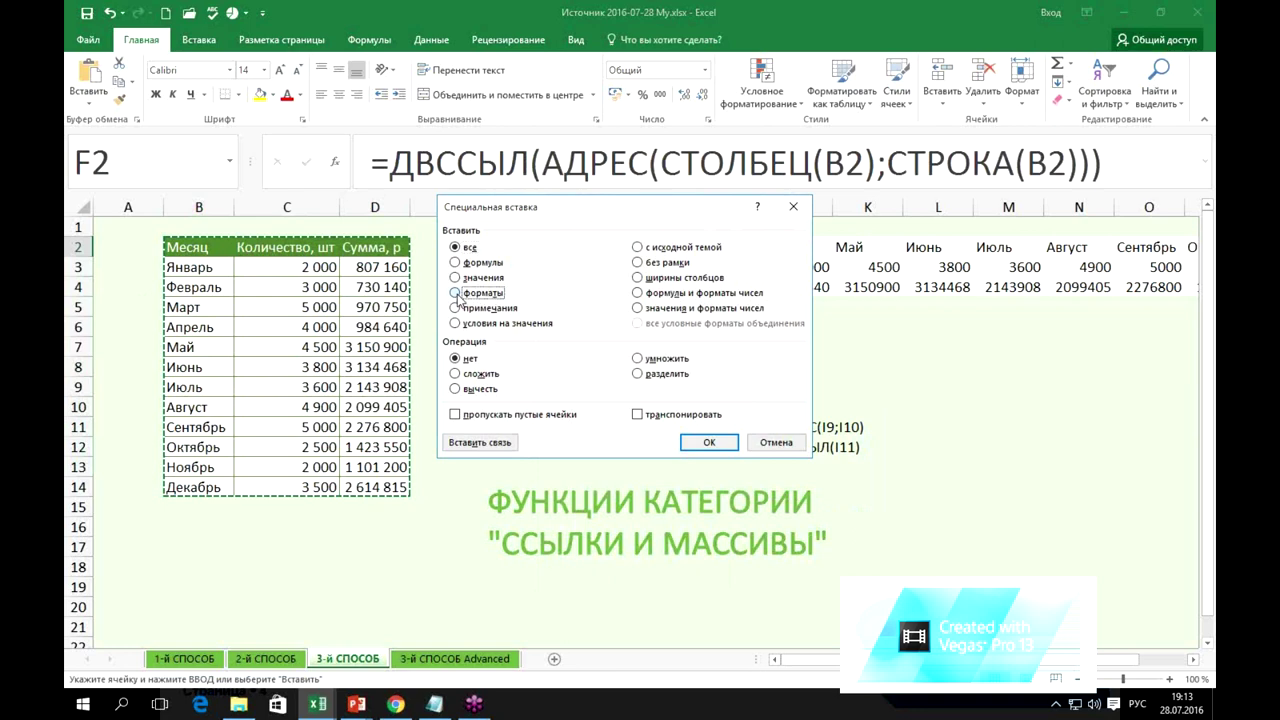
{"action": "left_click", "coordinate": [637, 414]}
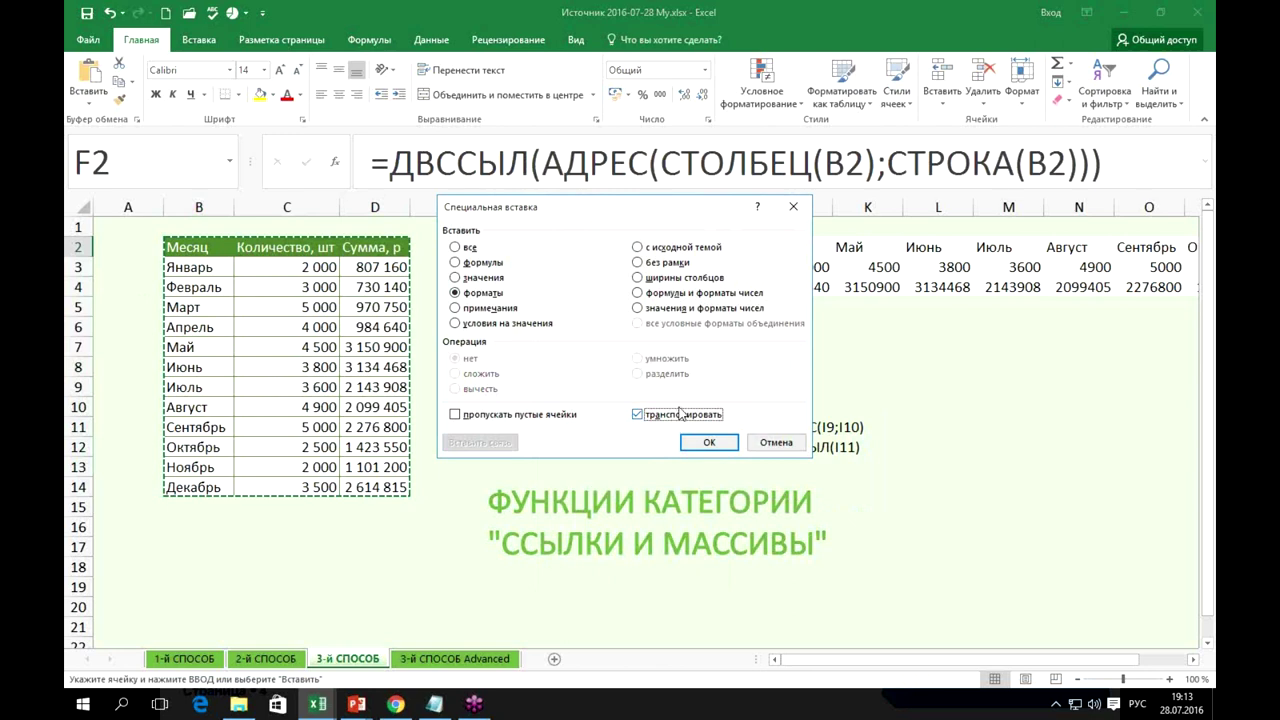
{"action": "left_click", "coordinate": [720, 447]}
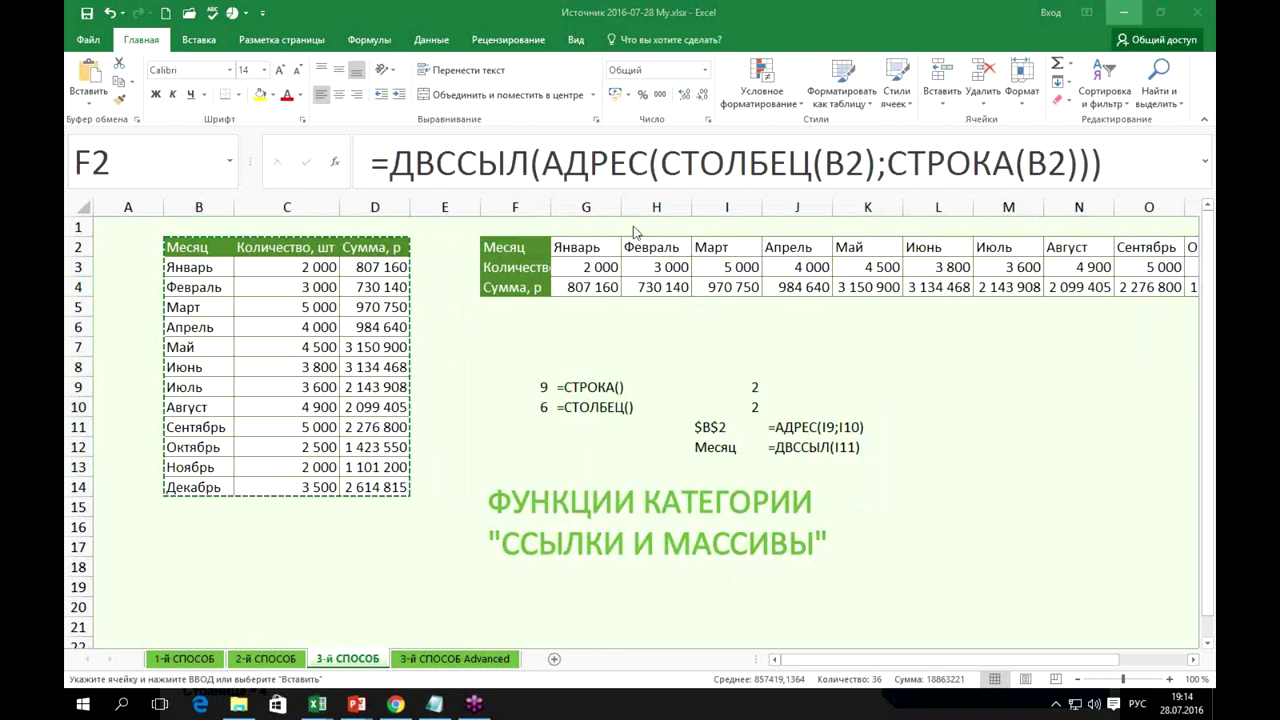
{"action": "key", "text": "ctrl+a"}
{"action": "right_click", "coordinate": [545, 251]}
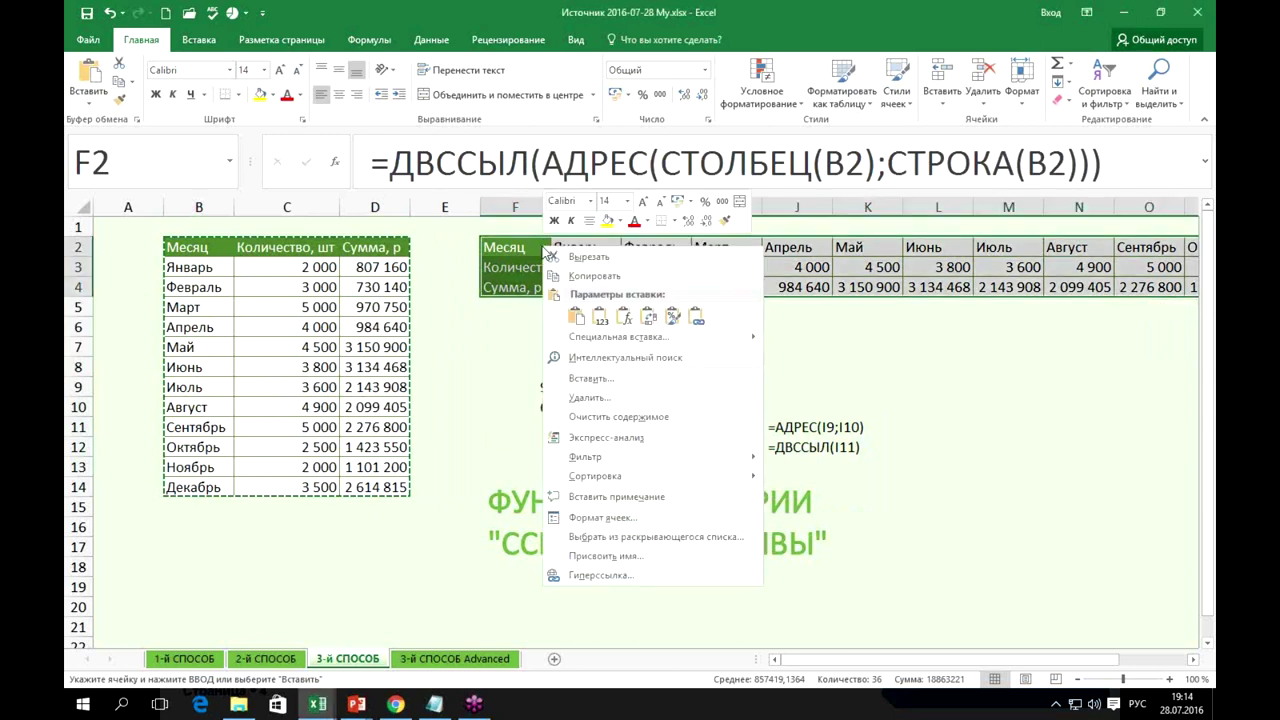
{"action": "left_click", "coordinate": [615, 336]}
{"action": "left_click", "coordinate": [471, 296]}
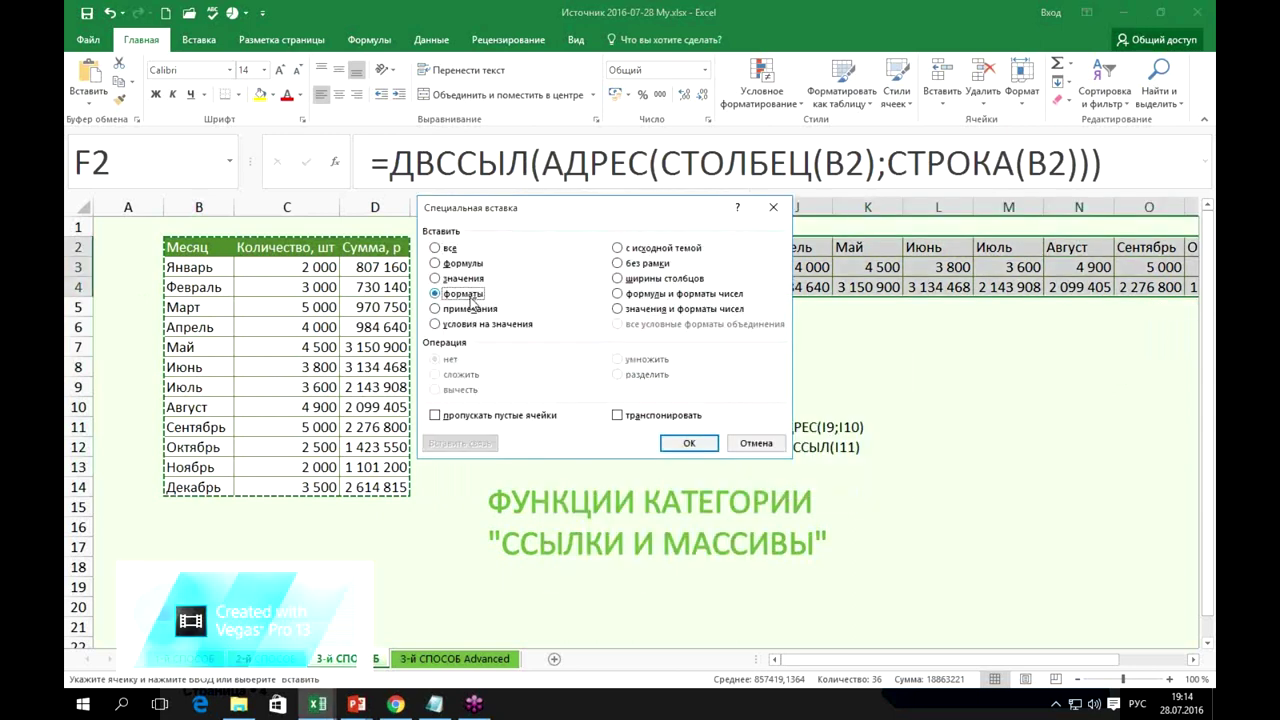
{"action": "left_click", "coordinate": [618, 415]}
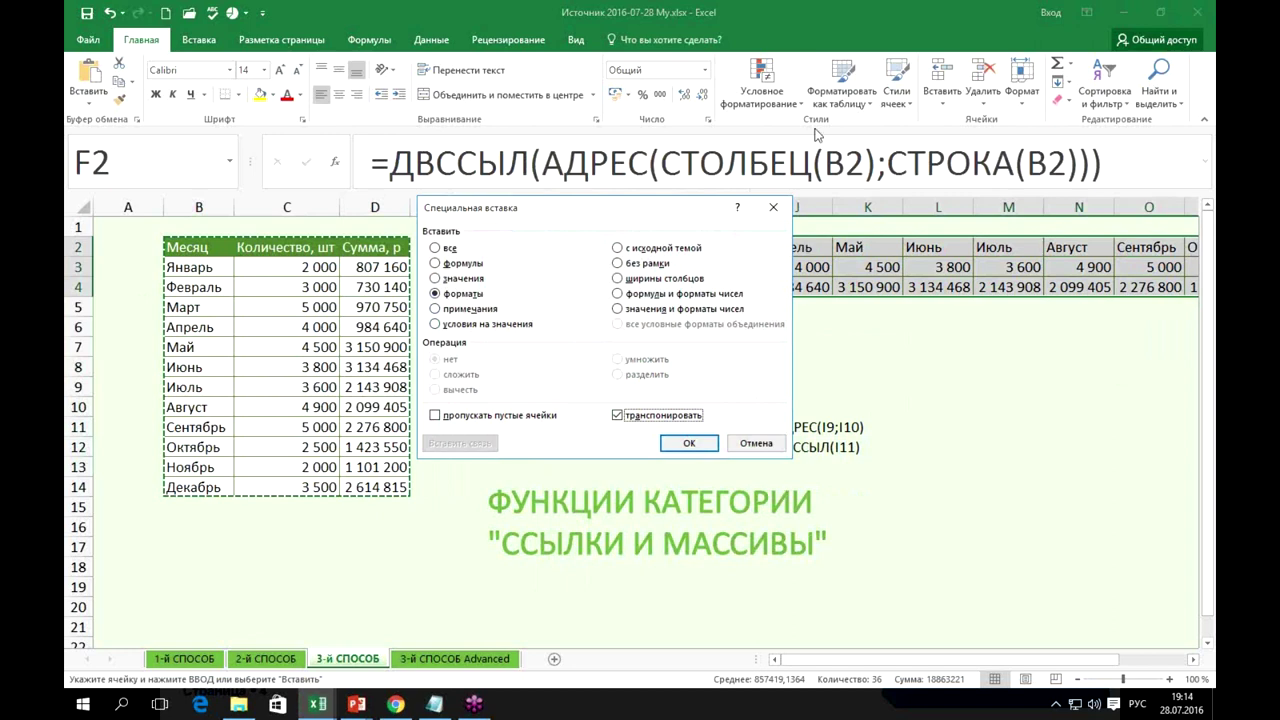
{"action": "left_click", "coordinate": [755, 443]}
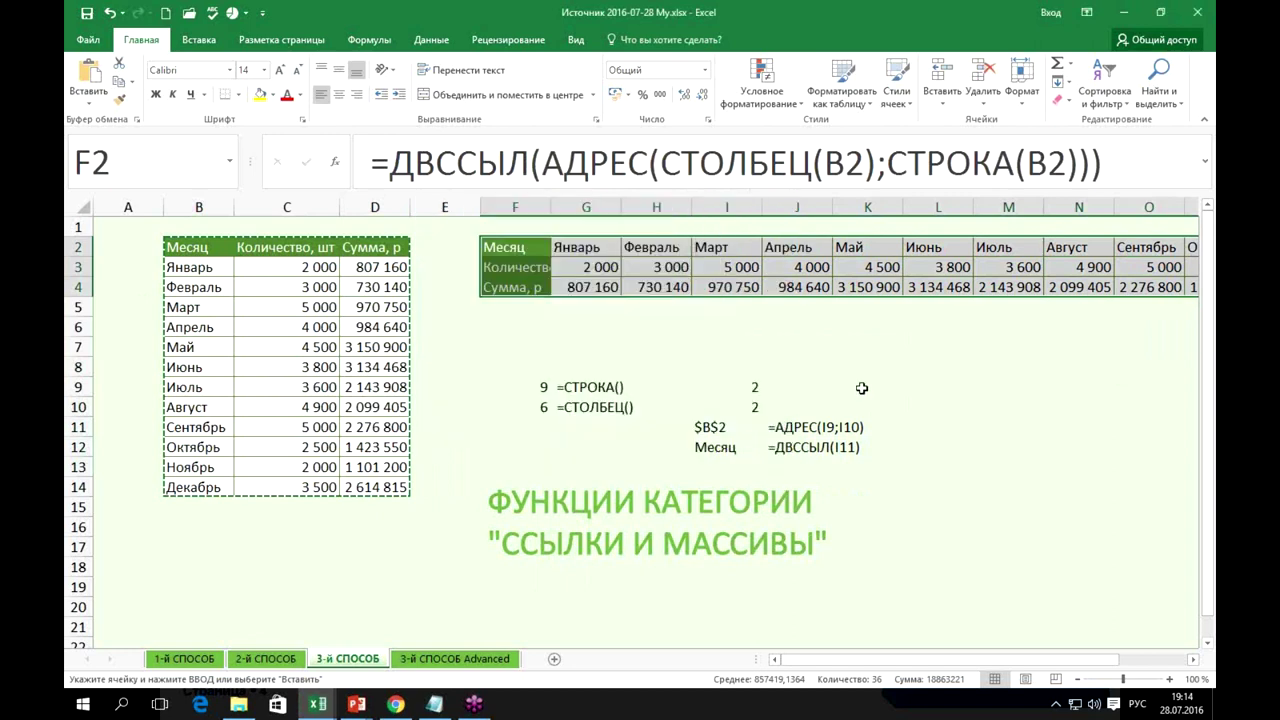
{"action": "left_click", "coordinate": [862, 370]}
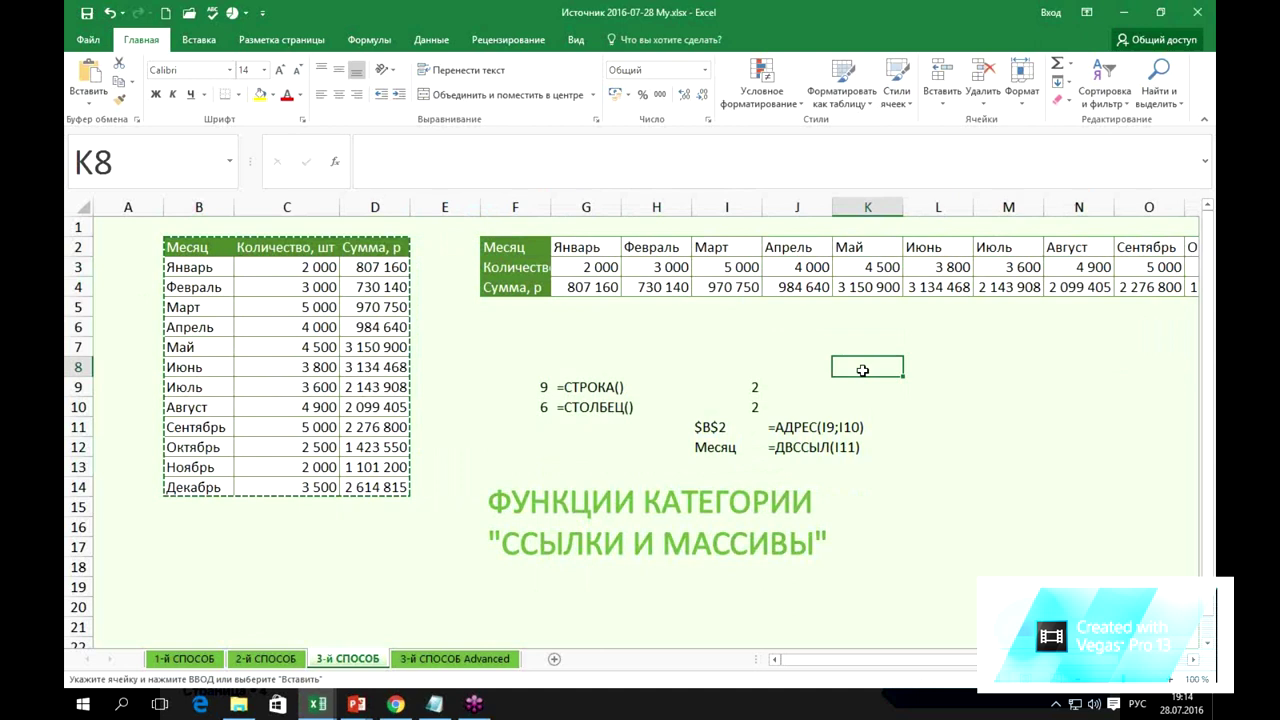
{"action": "key", "text": "Escape"}
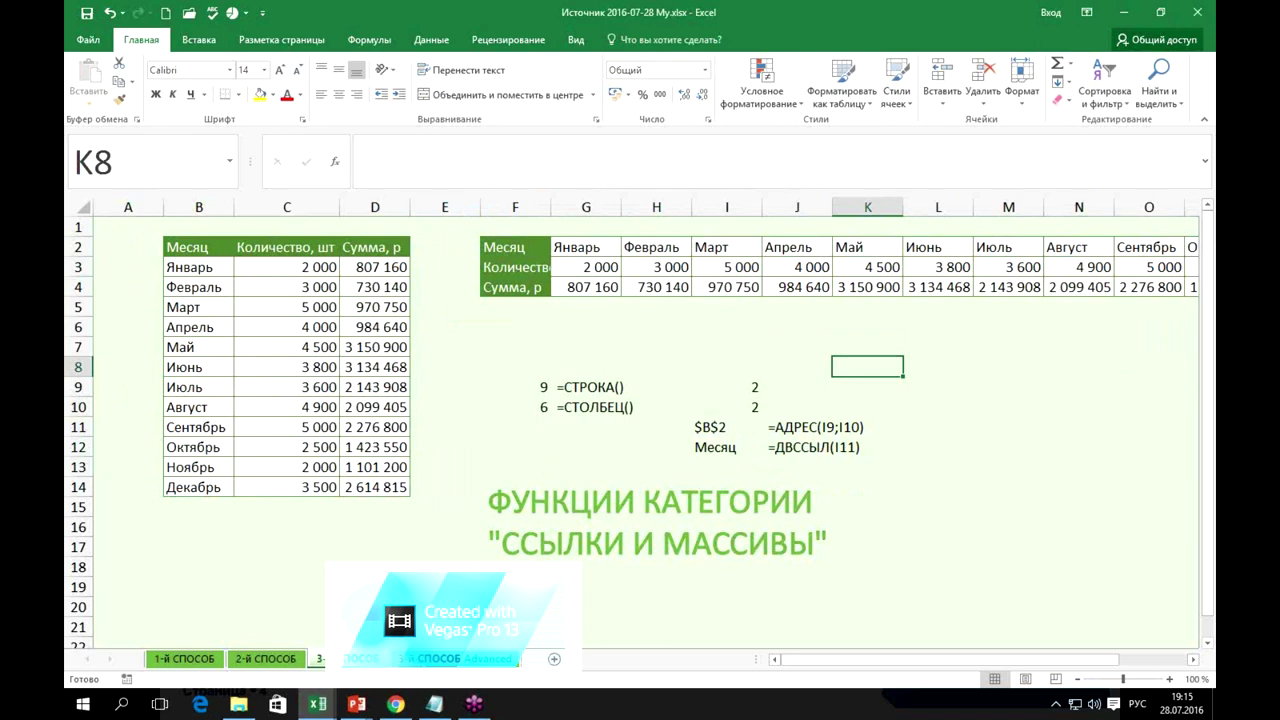
Go to the '3-й СПОСОБ Advanced' sheet and select cell F2.
{"action": "left_click", "coordinate": [422, 660]}
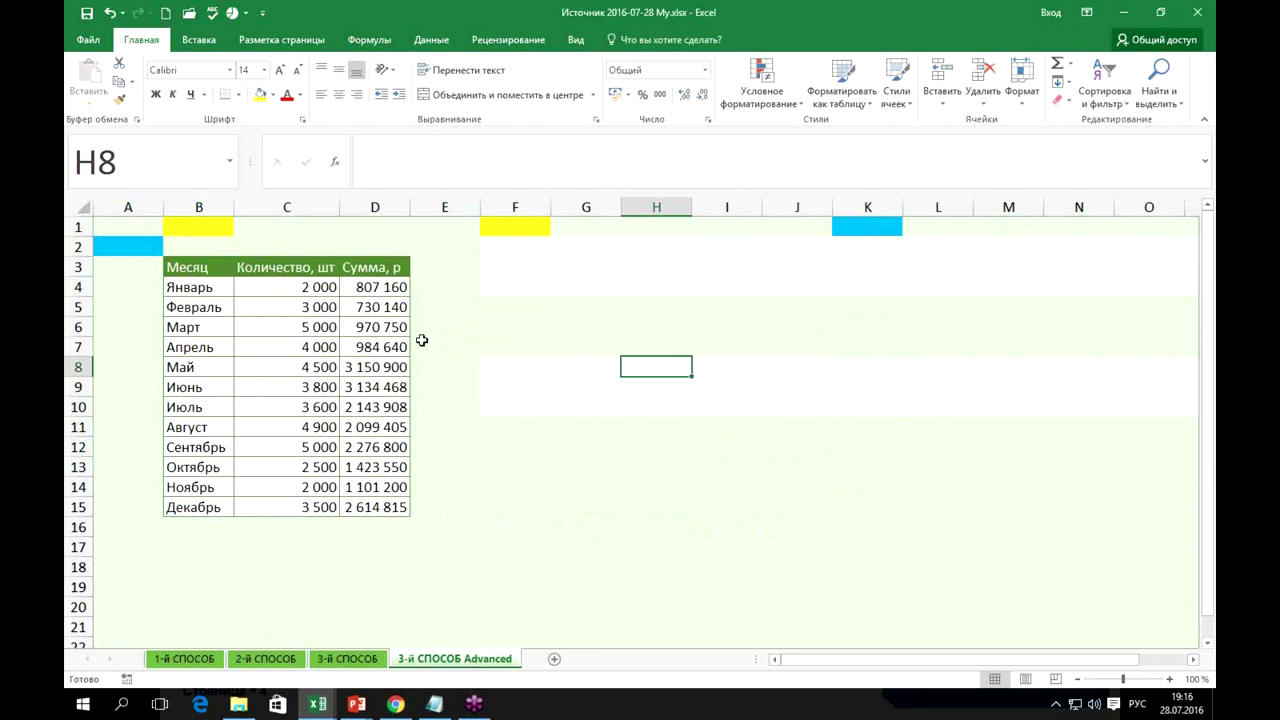
{"action": "left_click", "coordinate": [502, 251]}
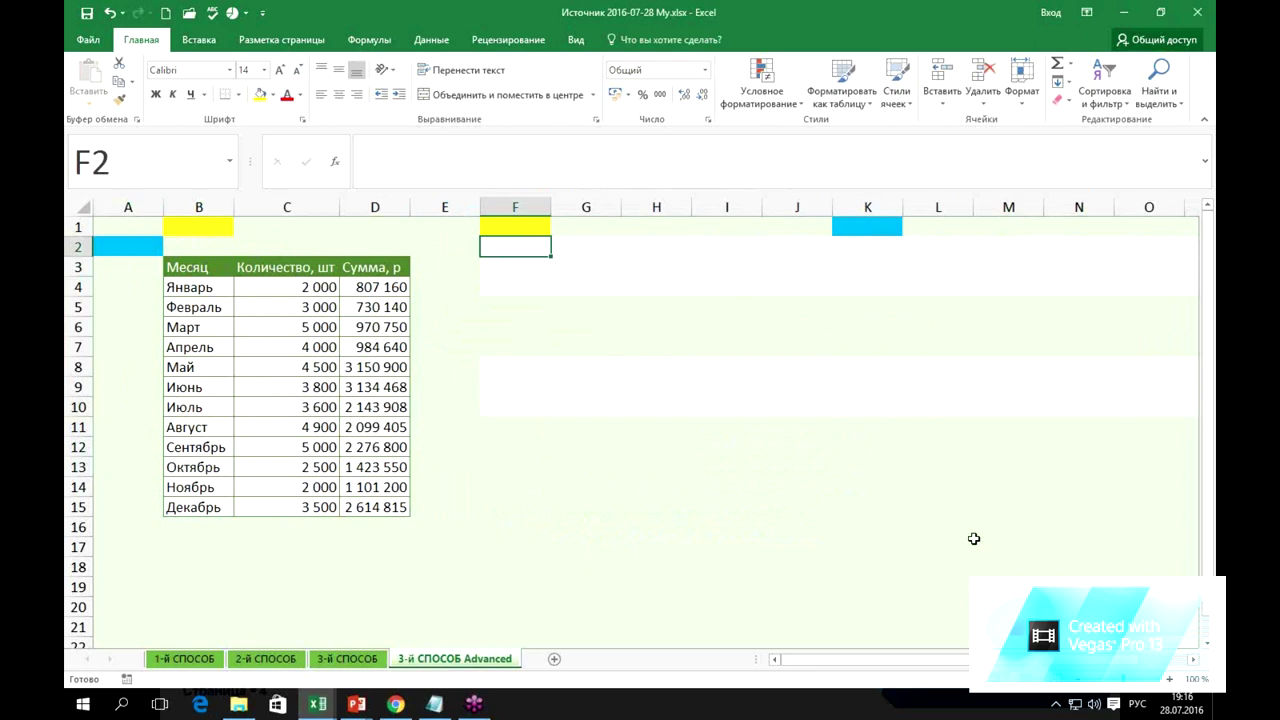
Begin =АДРЕС( in F2, discarding an accidentally inserted ДВССЫЛ.
{"action": "type", "text": "="}
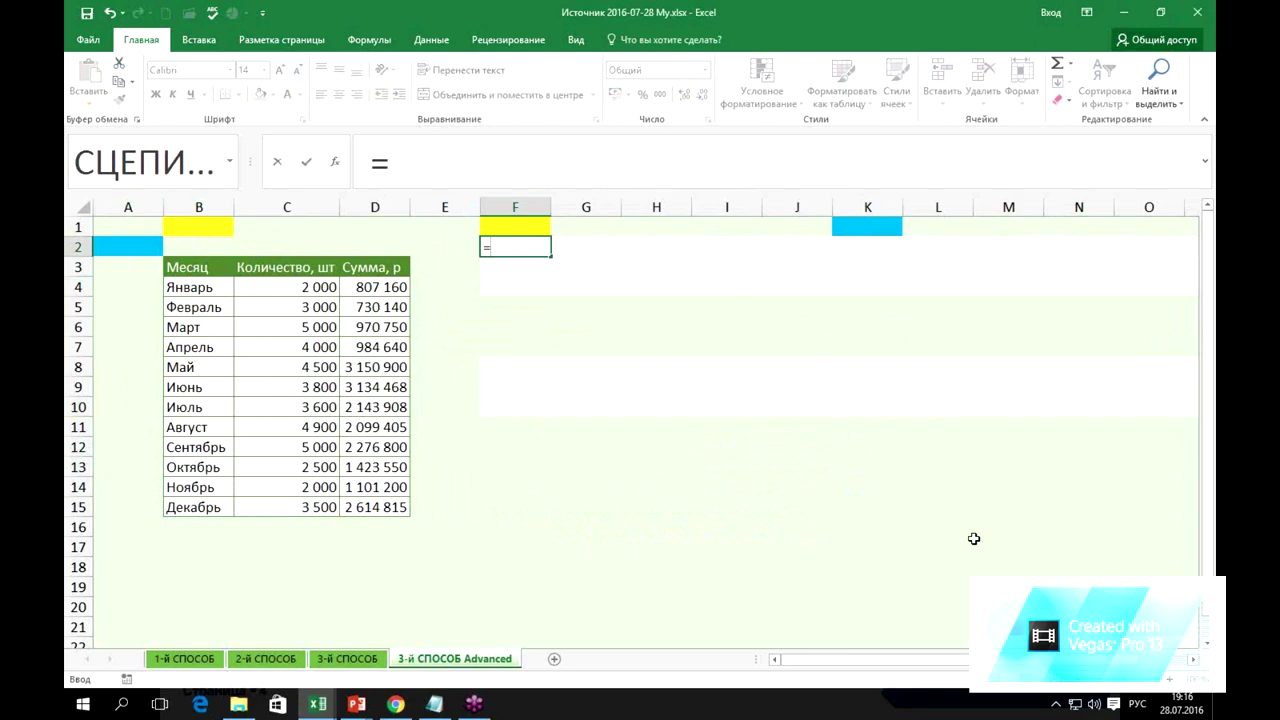
{"action": "type", "text": "дв"}
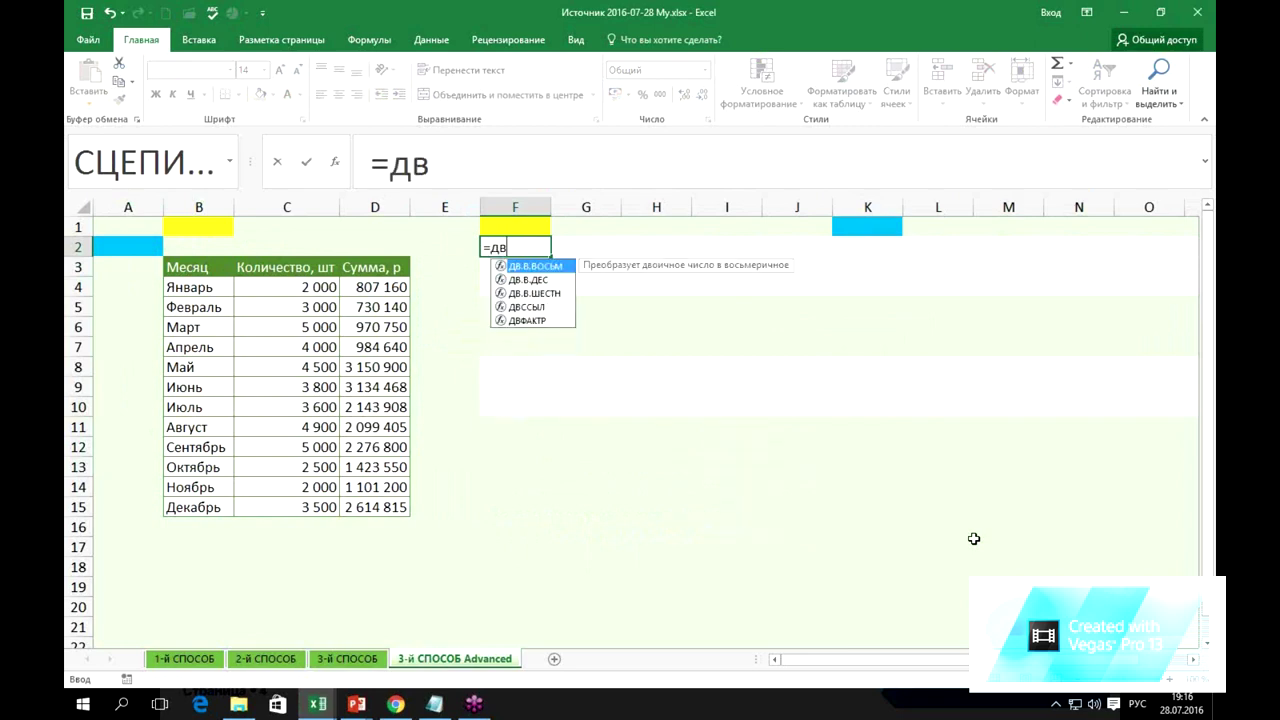
{"action": "key", "text": "Down"}
{"action": "key", "text": "Down"}
{"action": "key", "text": "Down"}
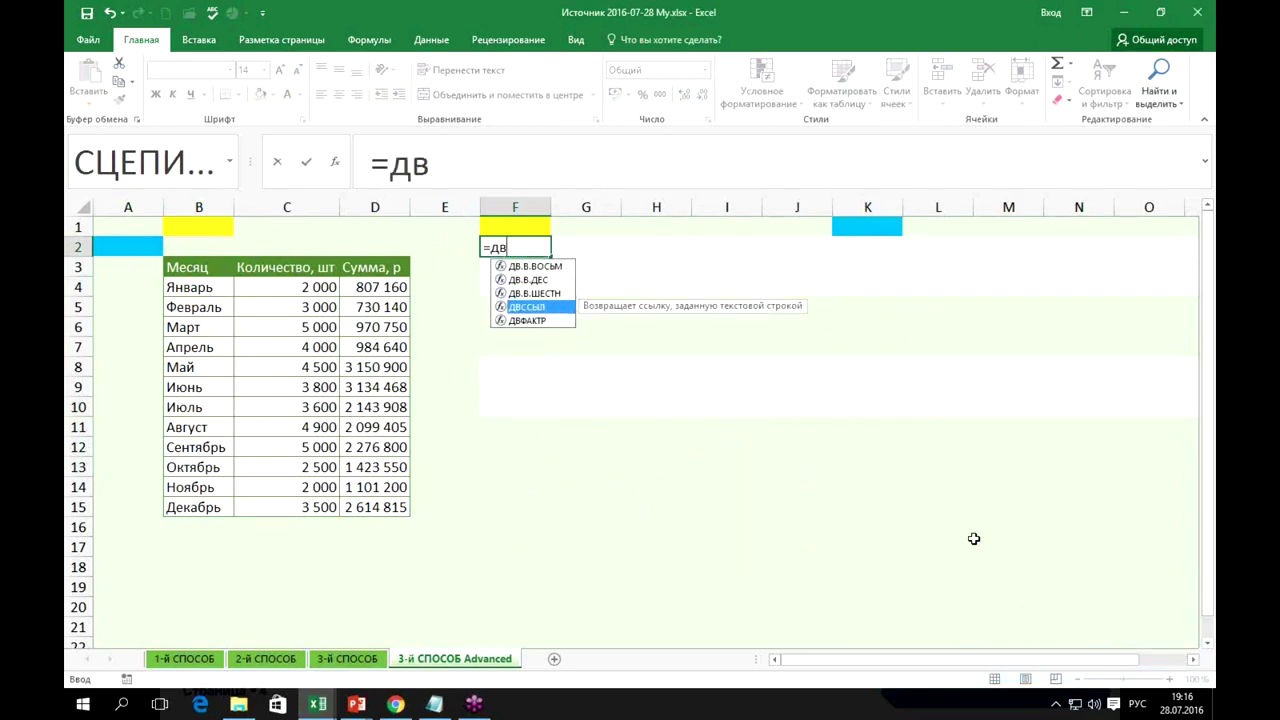
{"action": "key", "text": "Tab"}
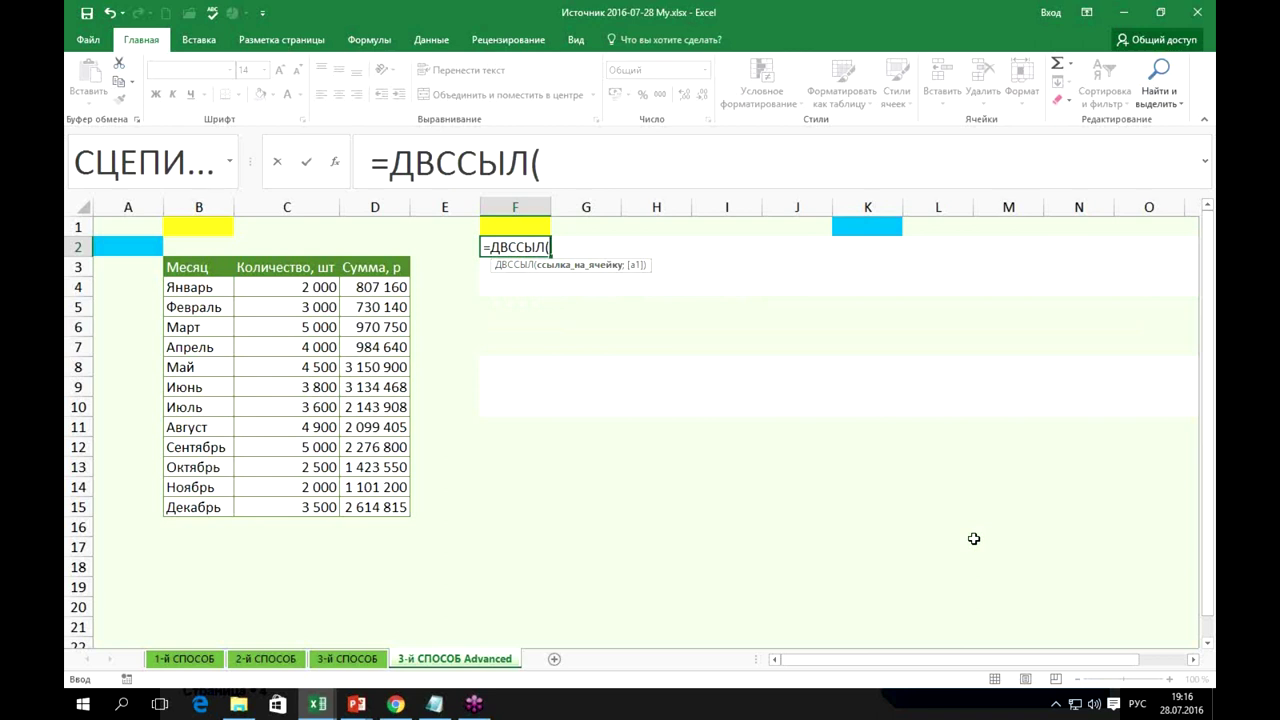
{"action": "key", "text": "BackSpace"}
{"action": "key", "text": "BackSpace"}
{"action": "key", "text": "BackSpace"}
{"action": "key", "text": "BackSpace"}
{"action": "key", "text": "BackSpace"}
{"action": "key", "text": "BackSpace"}
{"action": "key", "text": "BackSpace"}
{"action": "type", "text": "ад"}
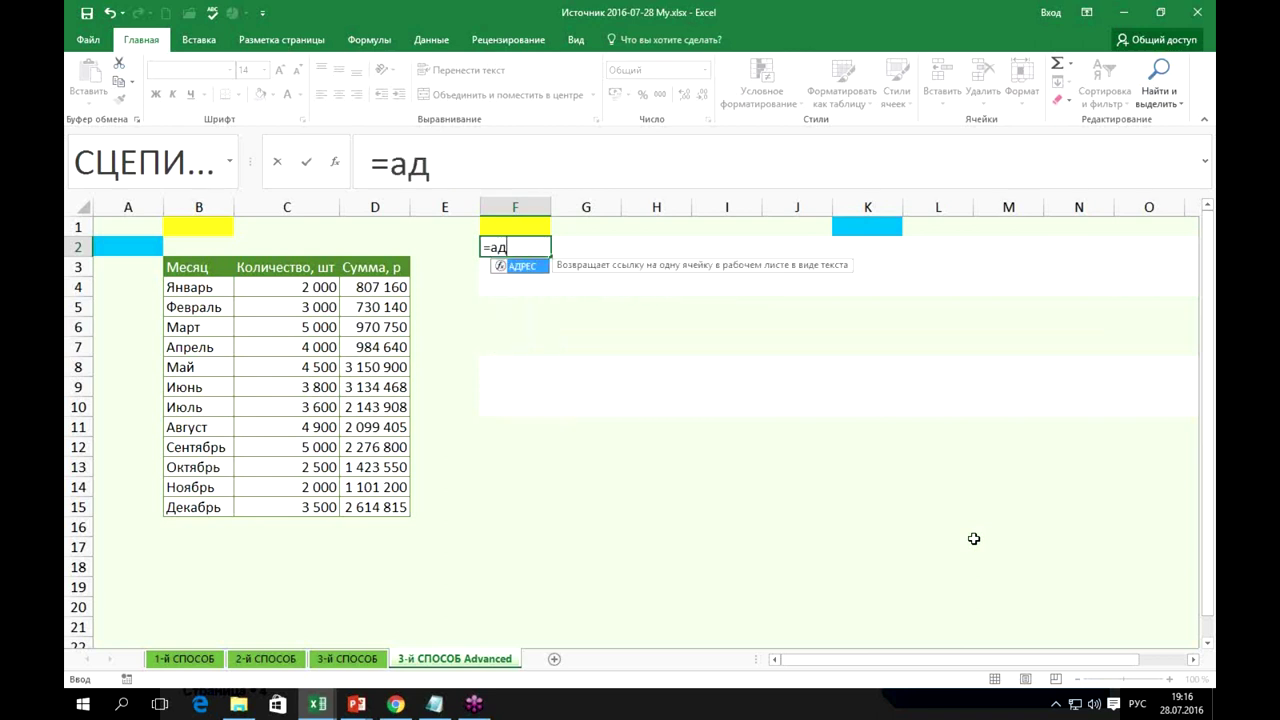
{"action": "type", "text": "р"}
{"action": "key", "text": "Tab"}
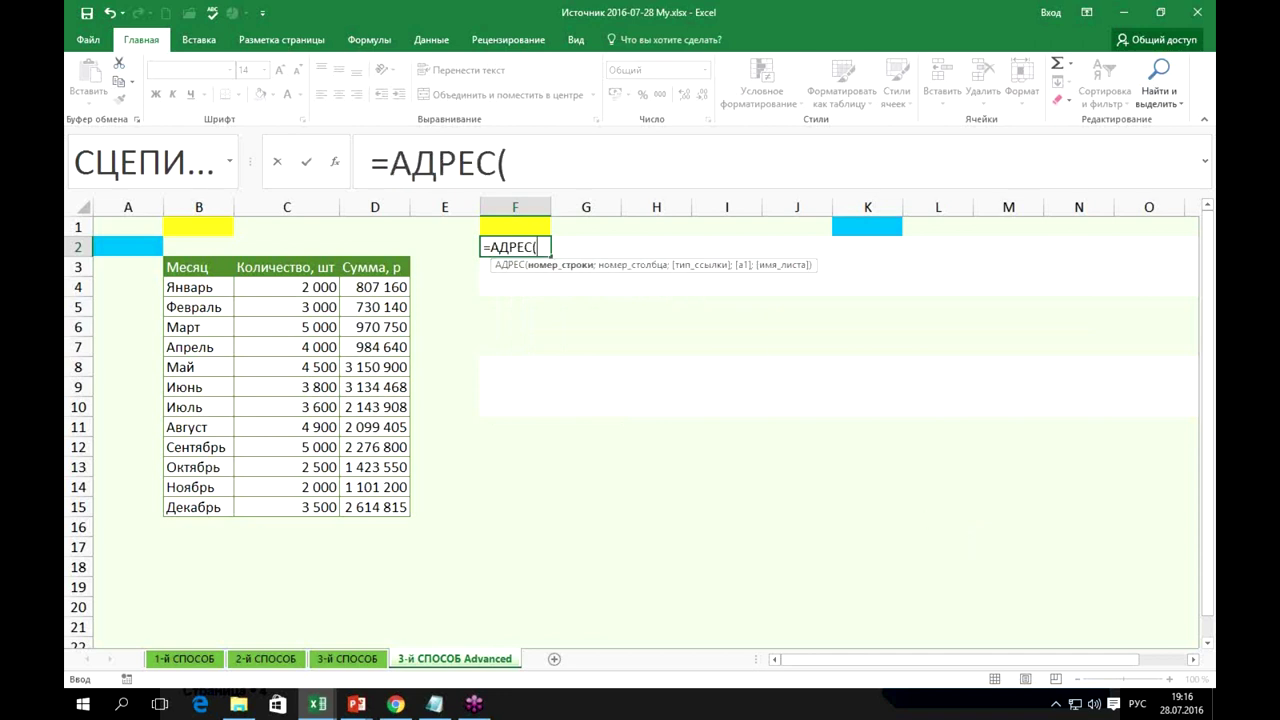
{"action": "left_click", "coordinate": [556, 248]}
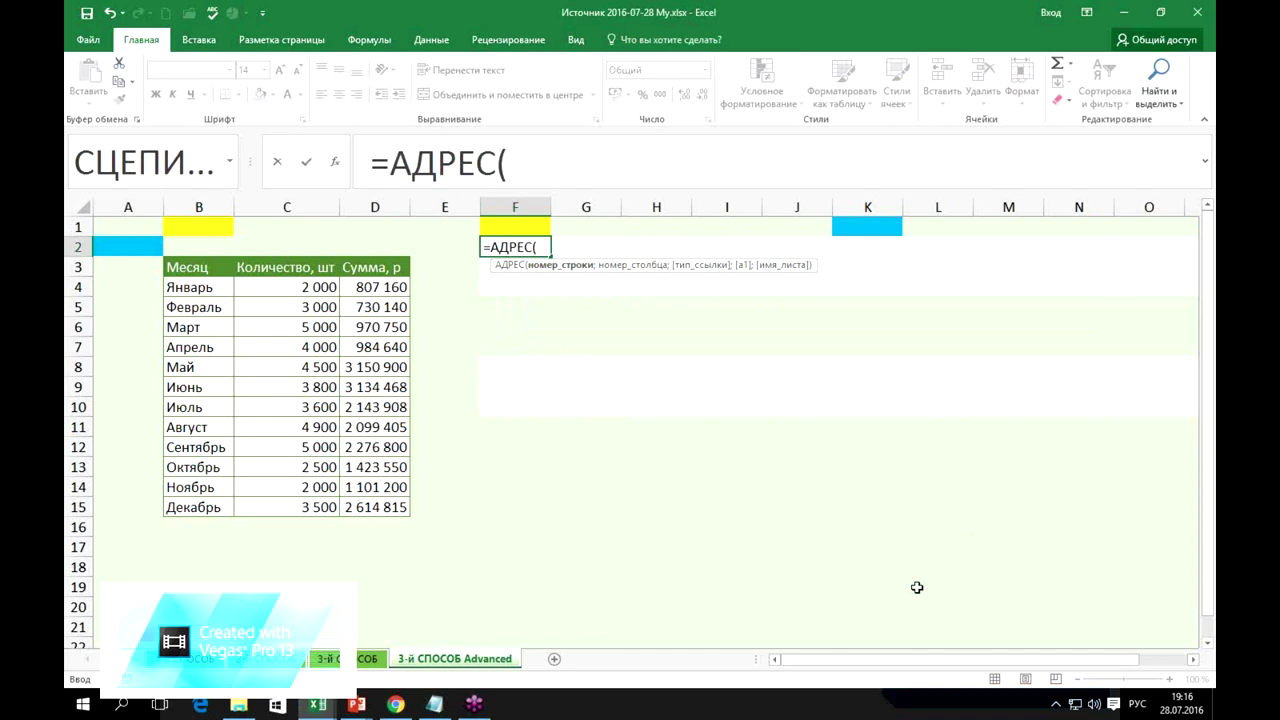
Finish F2 as =АДРЕС(СТОЛБЕЦ(B3);СТРОКА(B3)), which returns $C$2.
{"action": "type", "text": "сто"}
{"action": "key", "text": "Tab"}
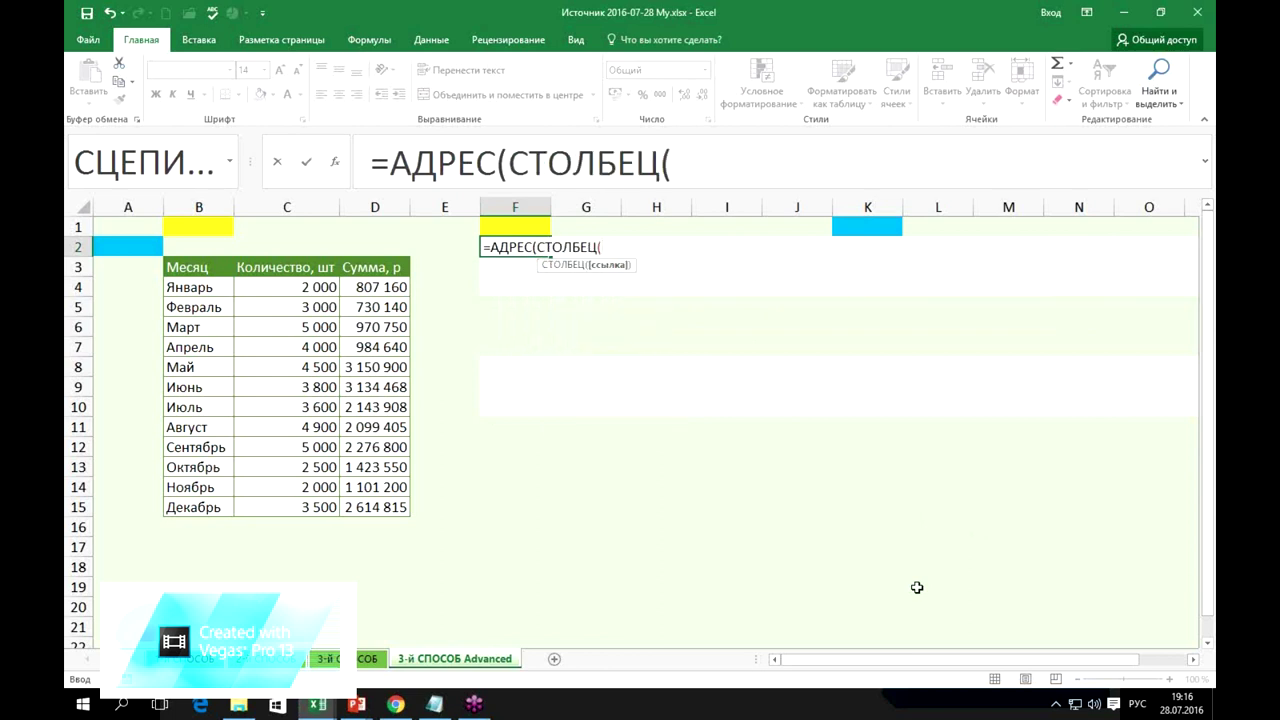
{"action": "left_click", "coordinate": [206, 270]}
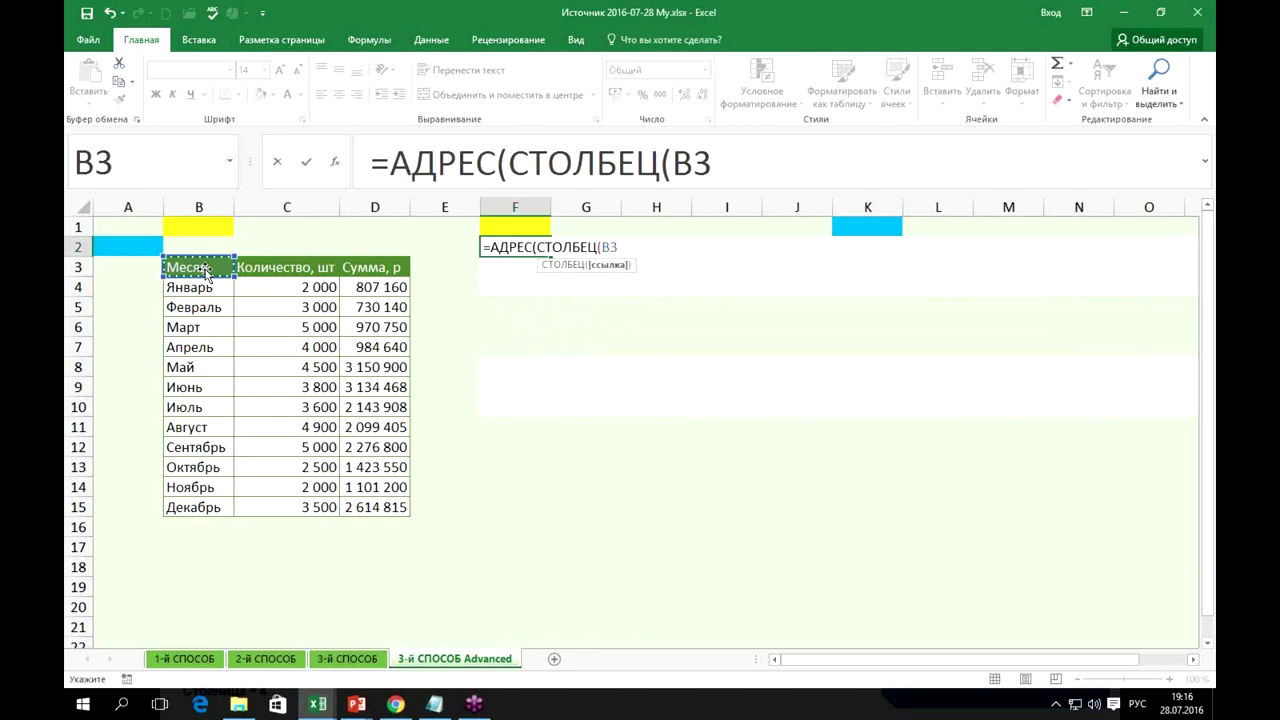
{"action": "type", "text": ")"}
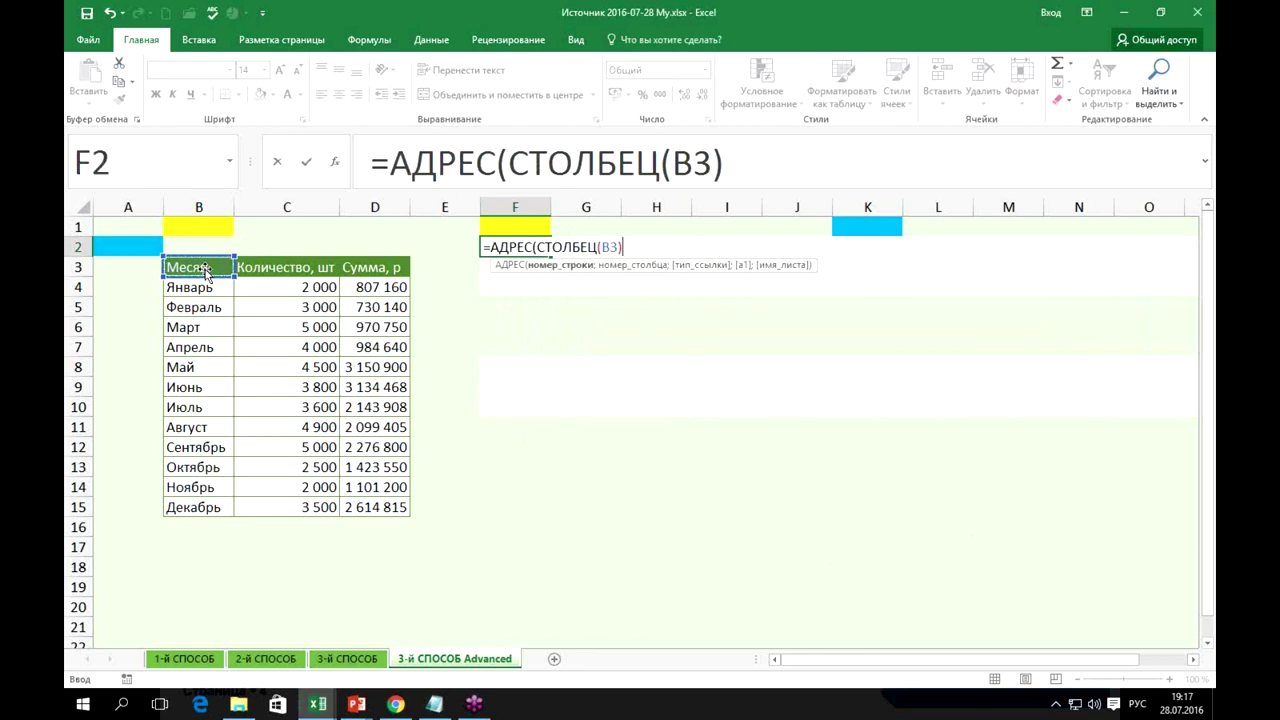
{"action": "type", "text": ";"}
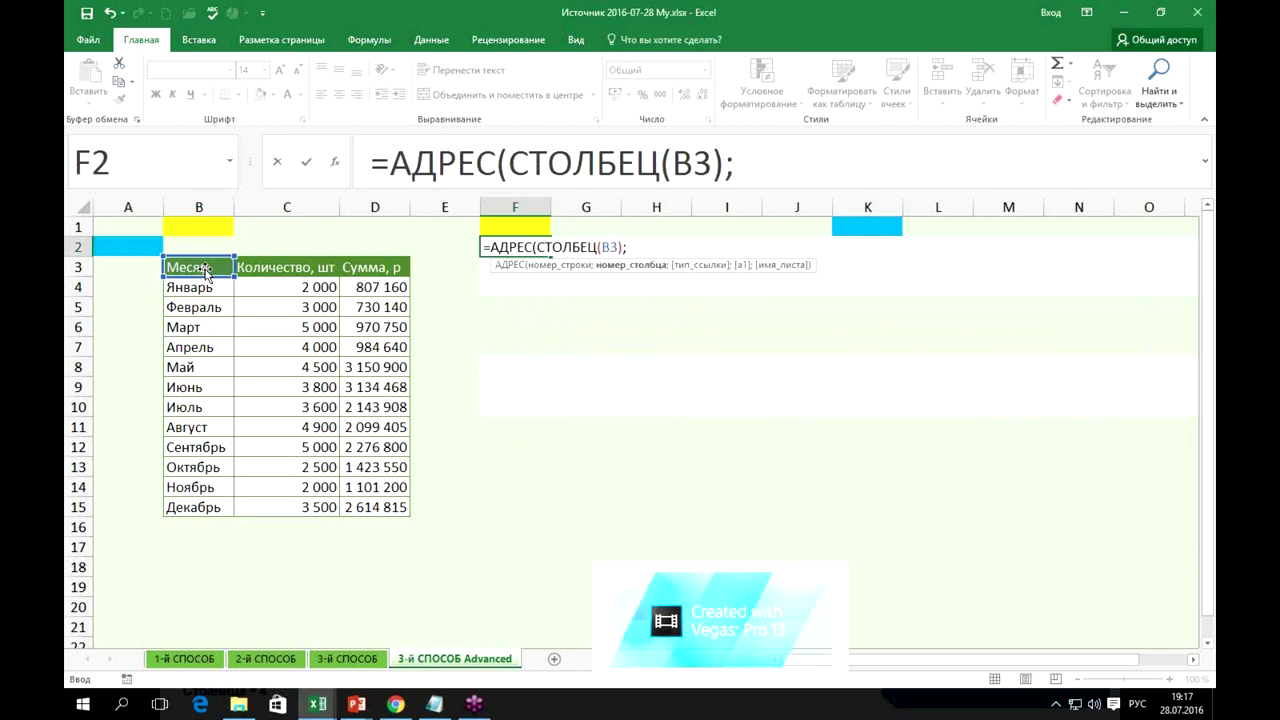
{"action": "type", "text": "строка"}
{"action": "key", "text": "Tab"}
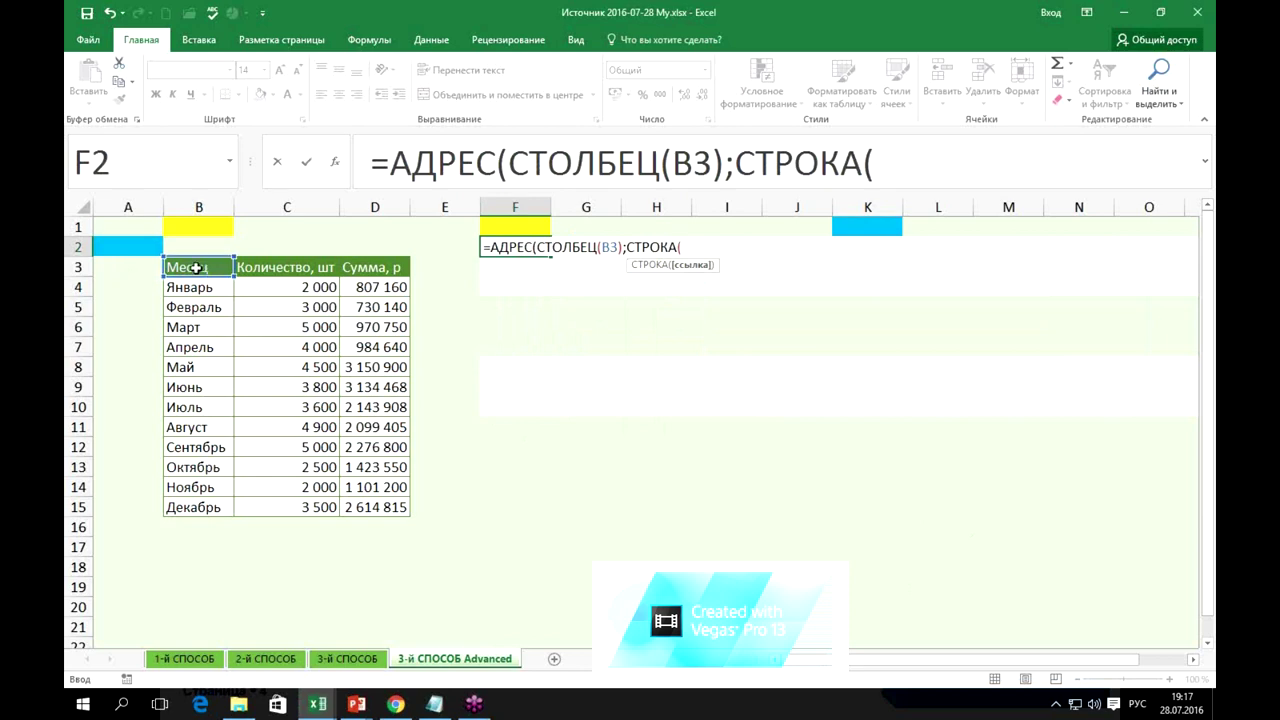
{"action": "left_click", "coordinate": [188, 267]}
{"action": "type", "text": ")"}
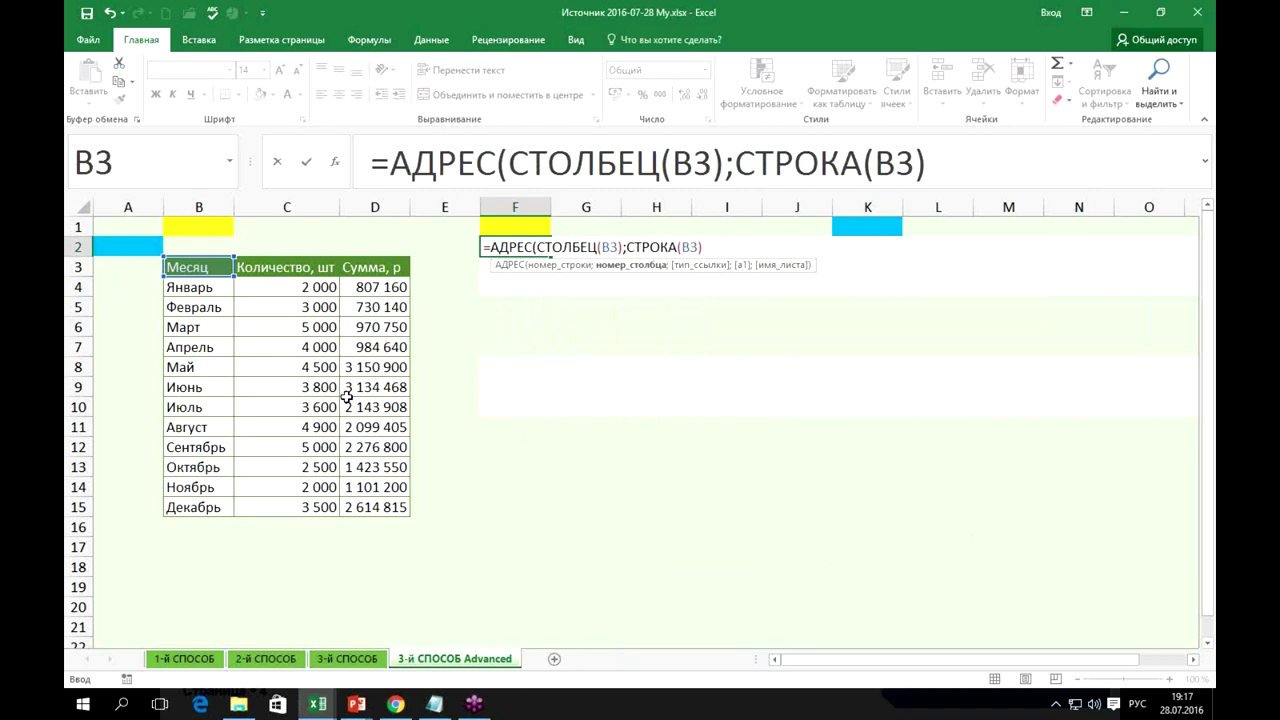
{"action": "type", "text": ")"}
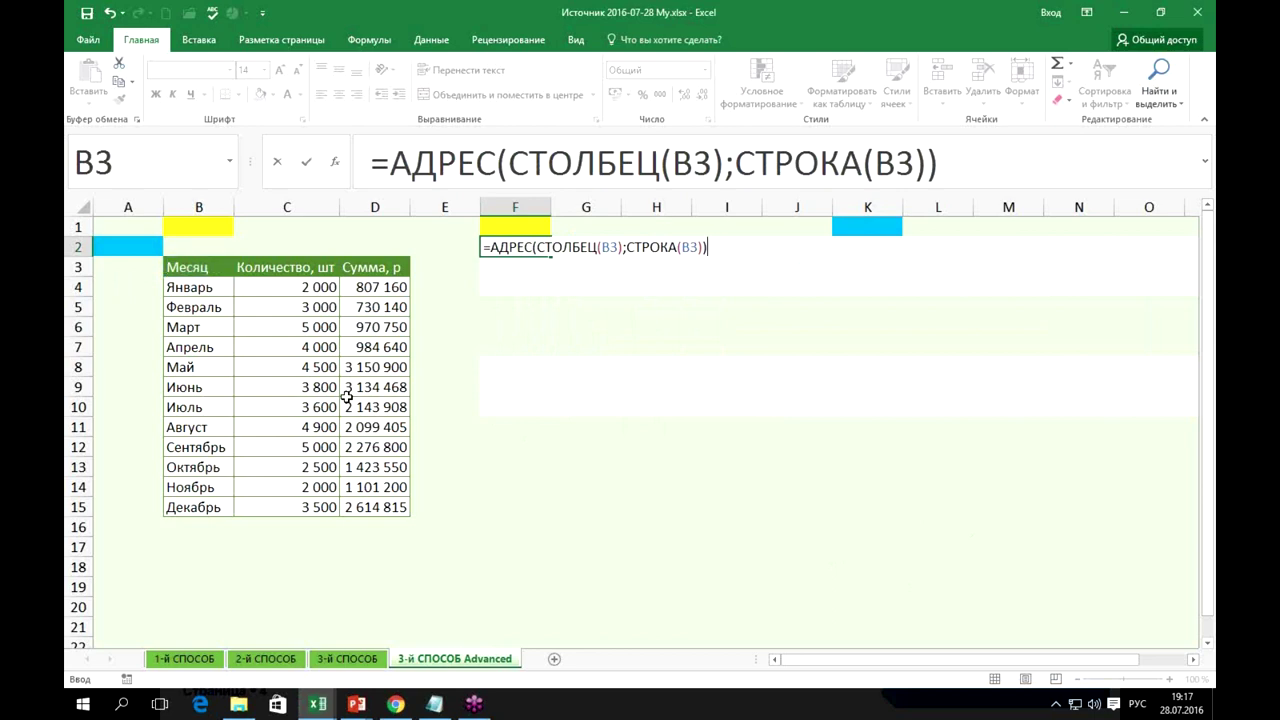
{"action": "key", "text": "ctrl+Return"}
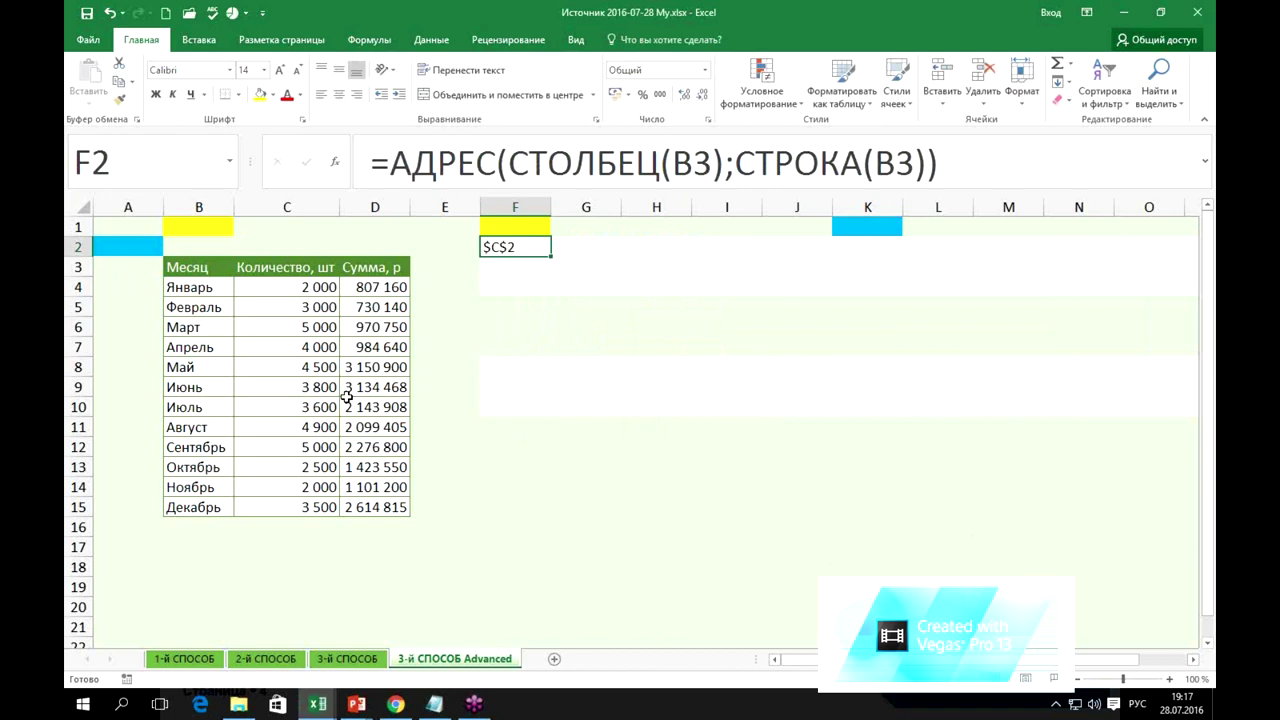
{"action": "left_click", "coordinate": [310, 248]}
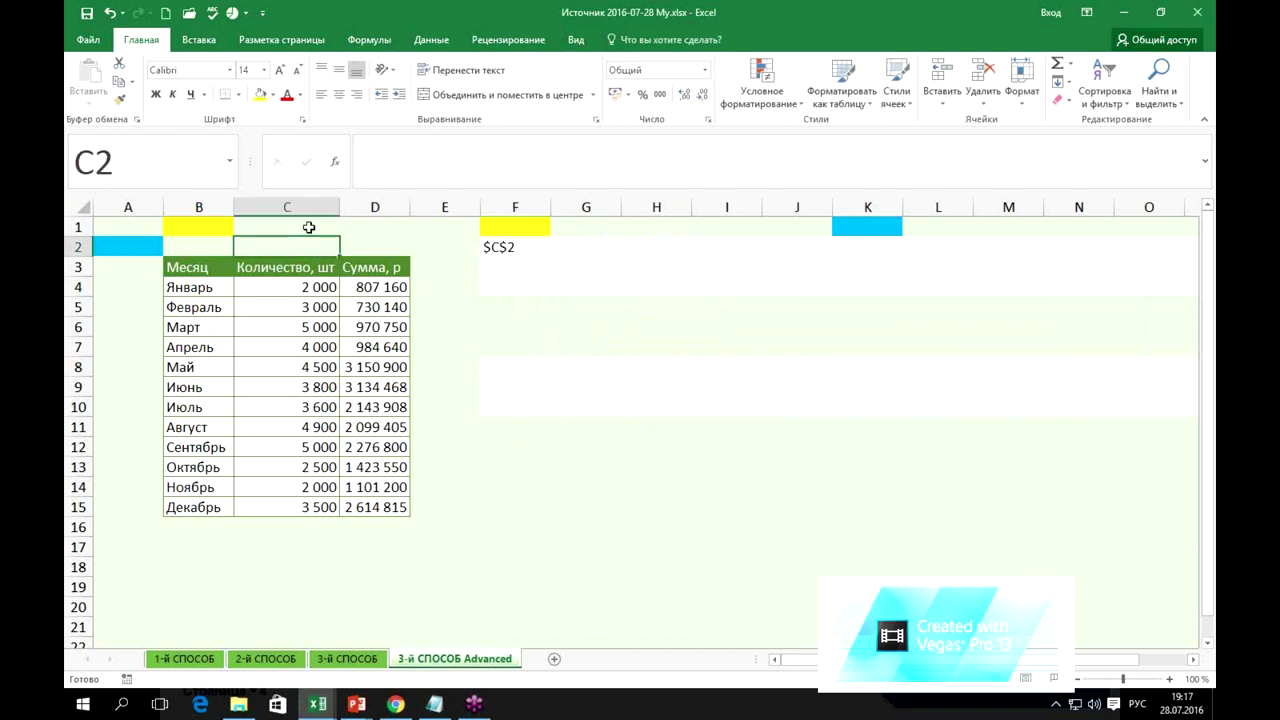
Fill cell C2 red and bring up Function Arguments for F2's АДРЕС formula.
{"action": "left_click", "coordinate": [272, 95]}
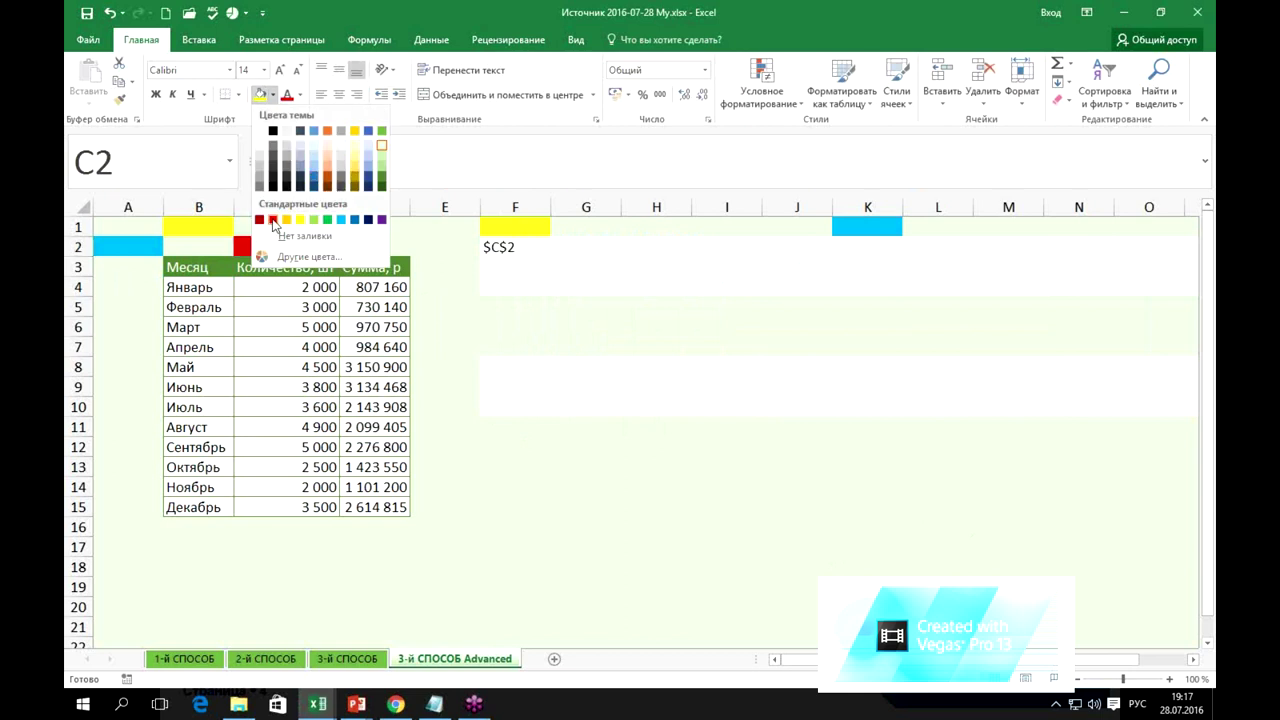
{"action": "left_click", "coordinate": [273, 220]}
{"action": "left_click", "coordinate": [516, 248]}
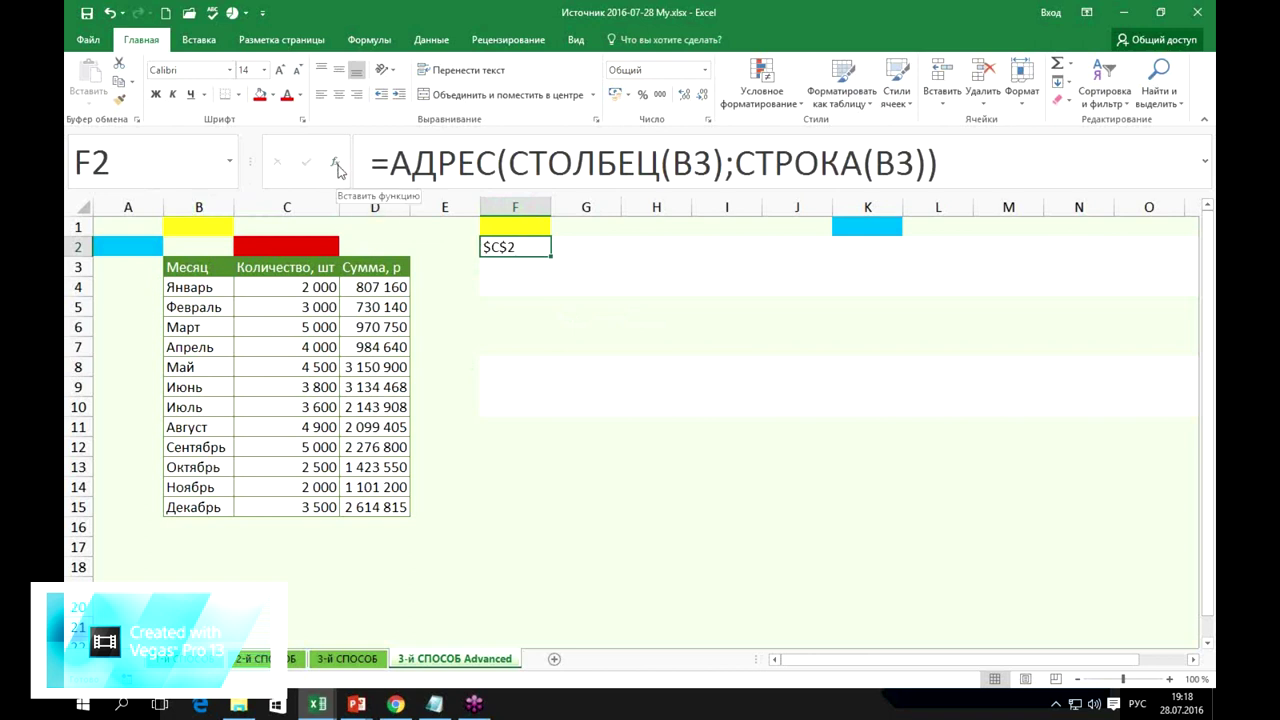
{"action": "left_click", "coordinate": [336, 163]}
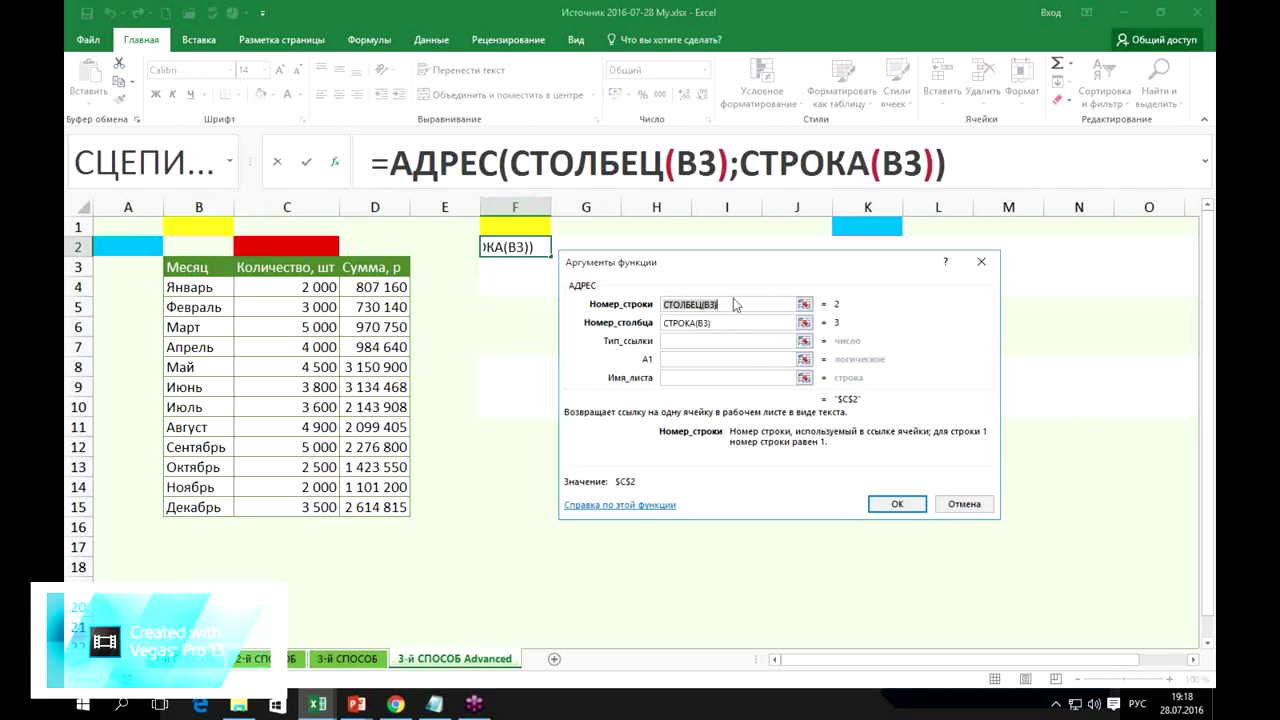
Append +1 to the row-number argument and -1 to the column-number argument, making F2 return $B$3.
{"action": "left_click", "coordinate": [752, 306]}
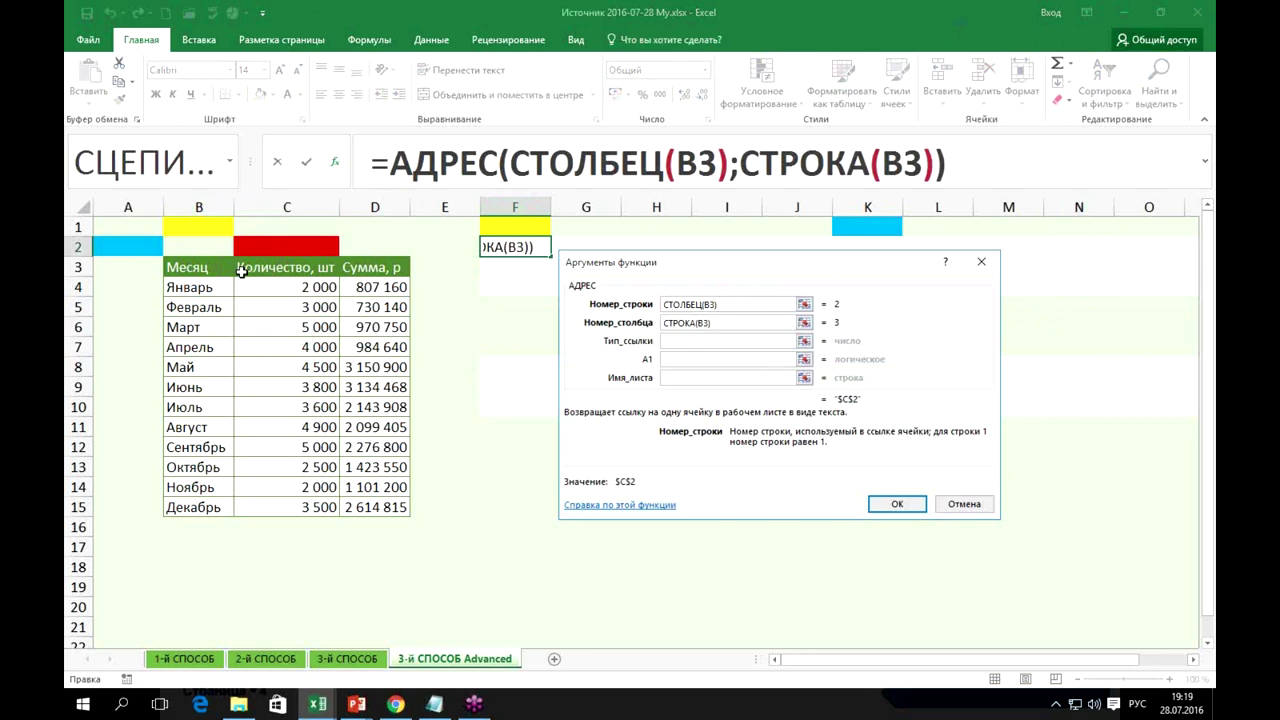
{"action": "type", "text": "+1"}
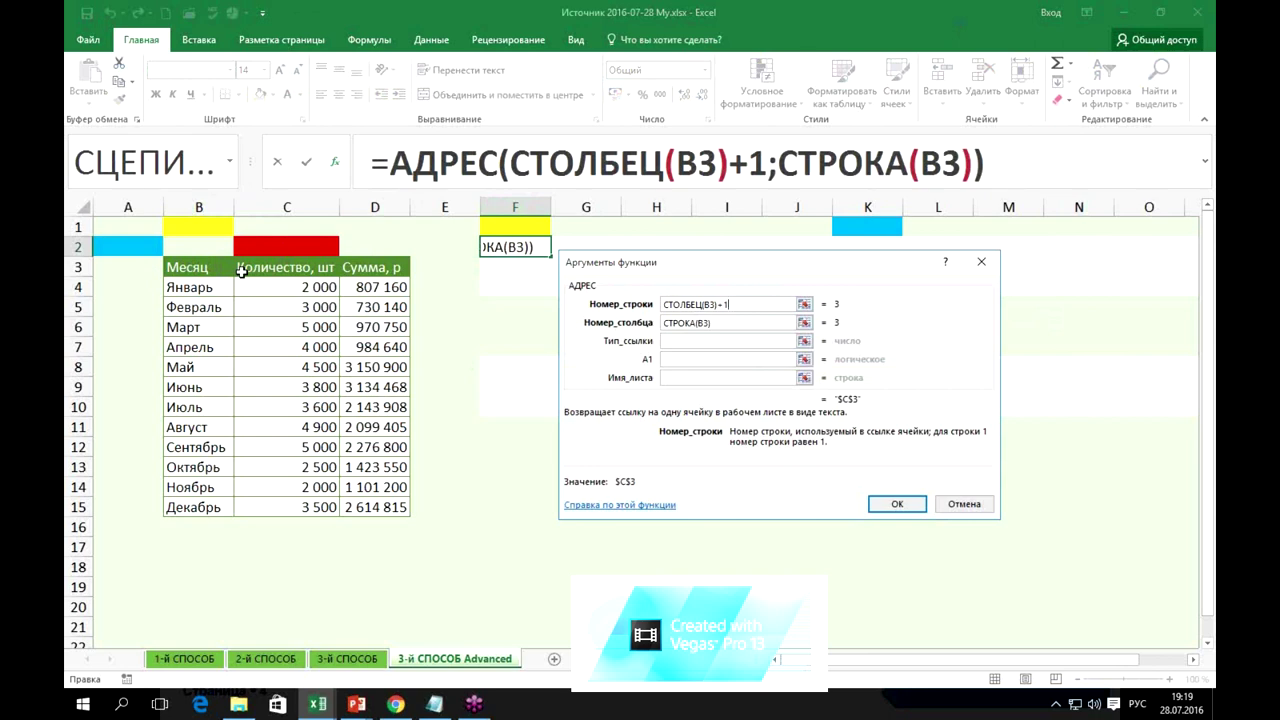
{"action": "key", "text": "Tab"}
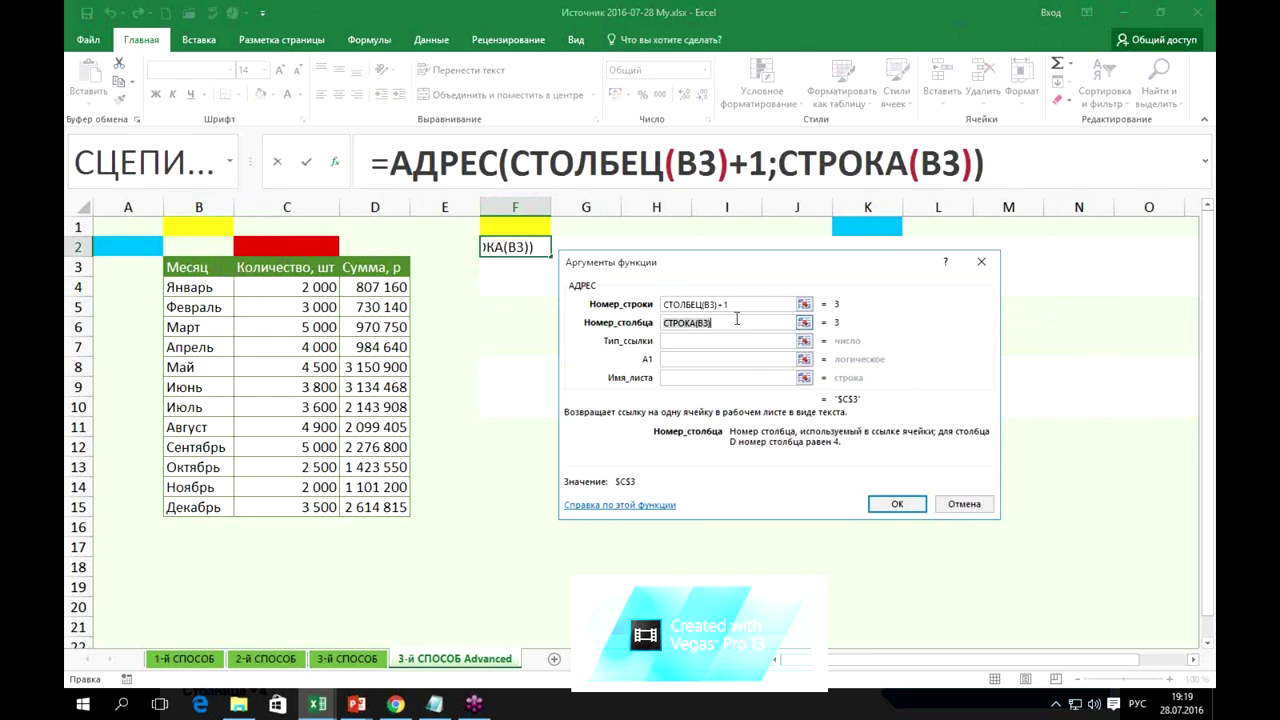
{"action": "left_click", "coordinate": [737, 324]}
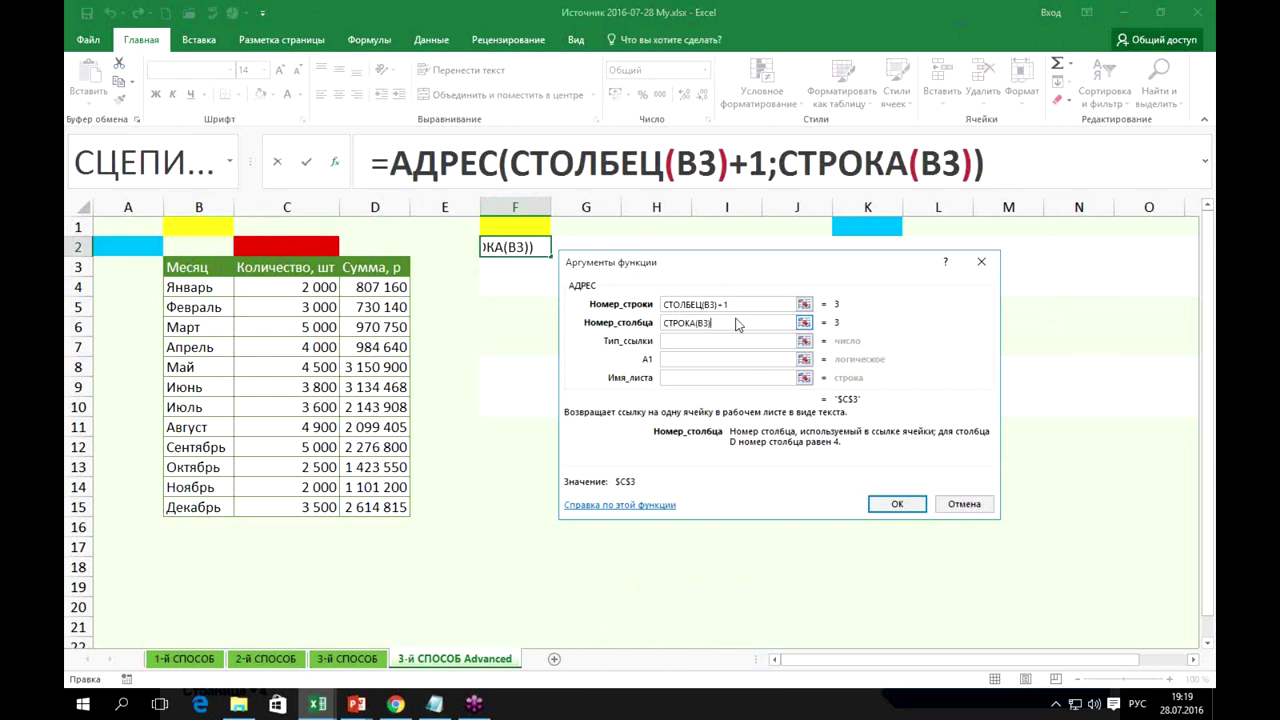
{"action": "type", "text": "-1"}
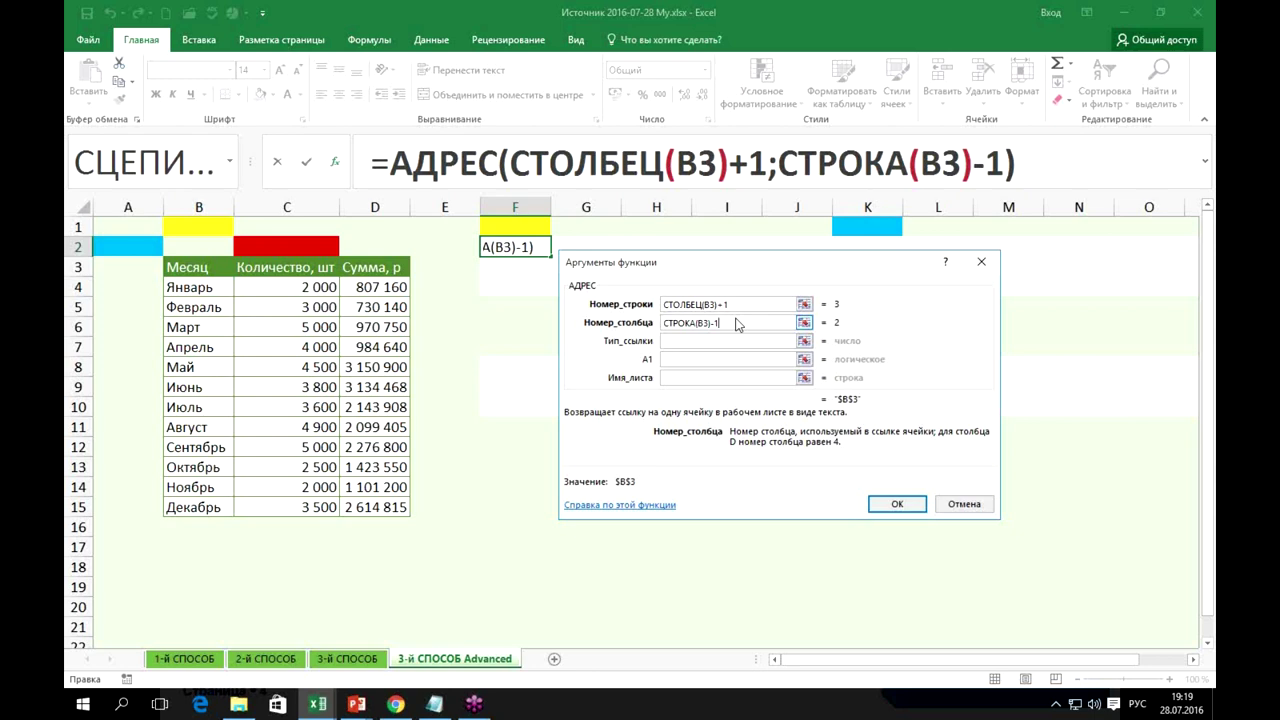
{"action": "key", "text": "Return"}
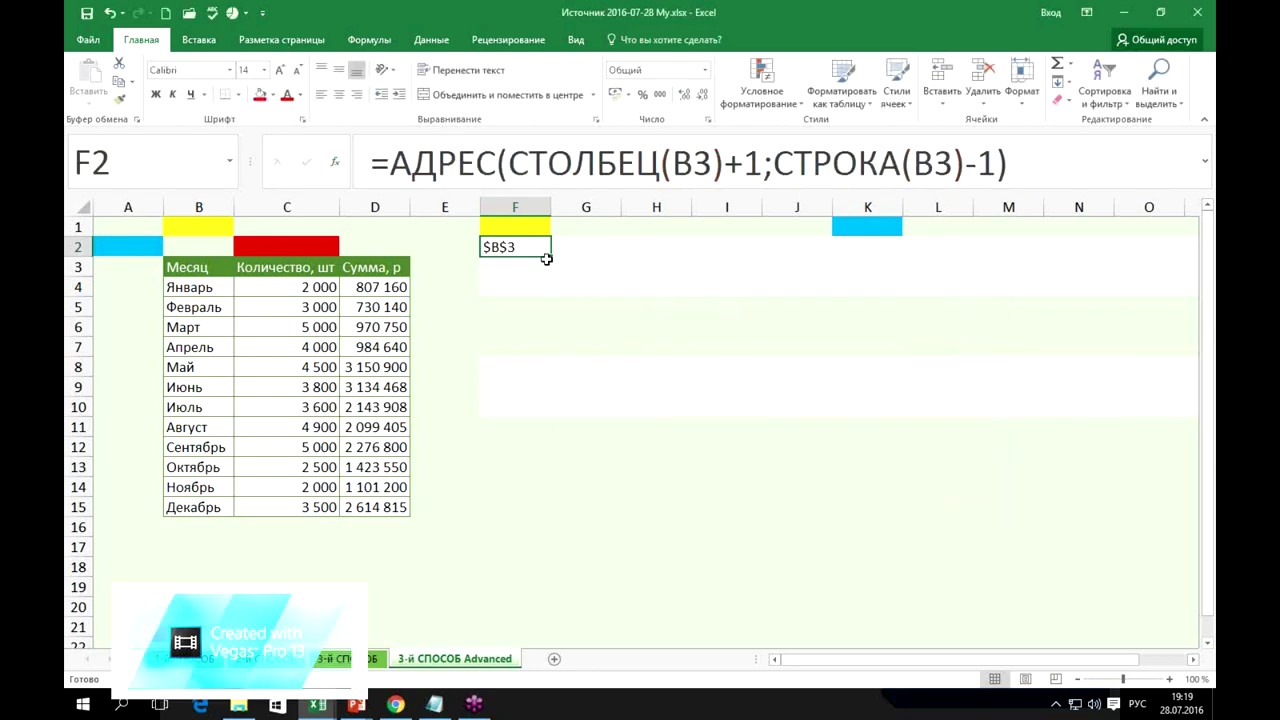
Fill F2's address formula down to F4 and right to column H, giving $B$3 through $D$5.
{"action": "left_click_drag", "start_coordinate": [550, 256], "coordinate": [552, 293]}
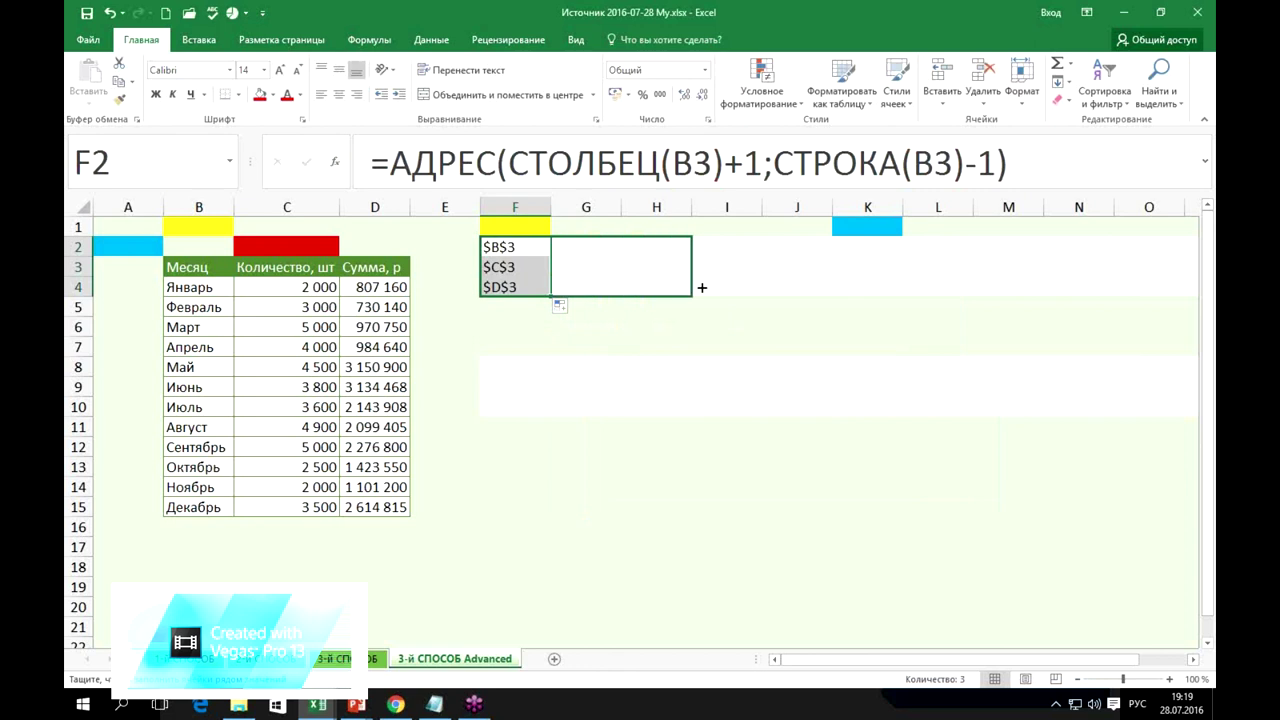
{"action": "left_click_drag", "start_coordinate": [550, 296], "coordinate": [694, 293]}
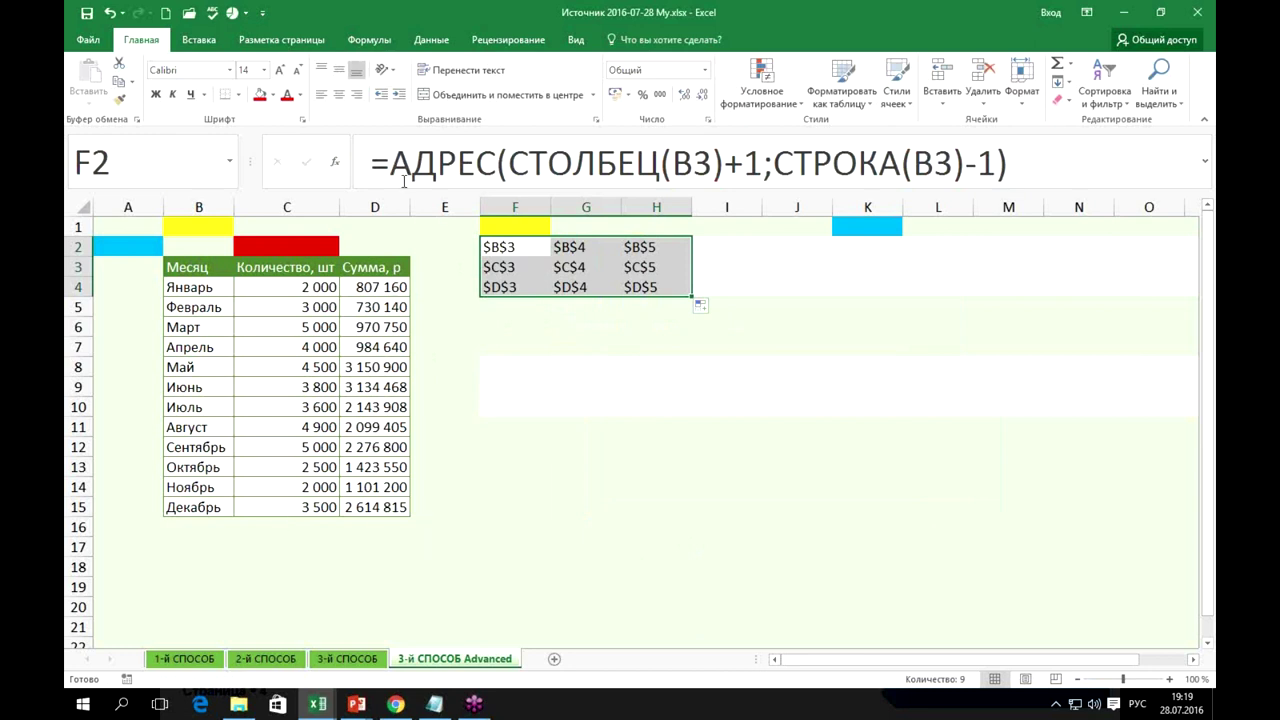
{"action": "left_click", "coordinate": [545, 255]}
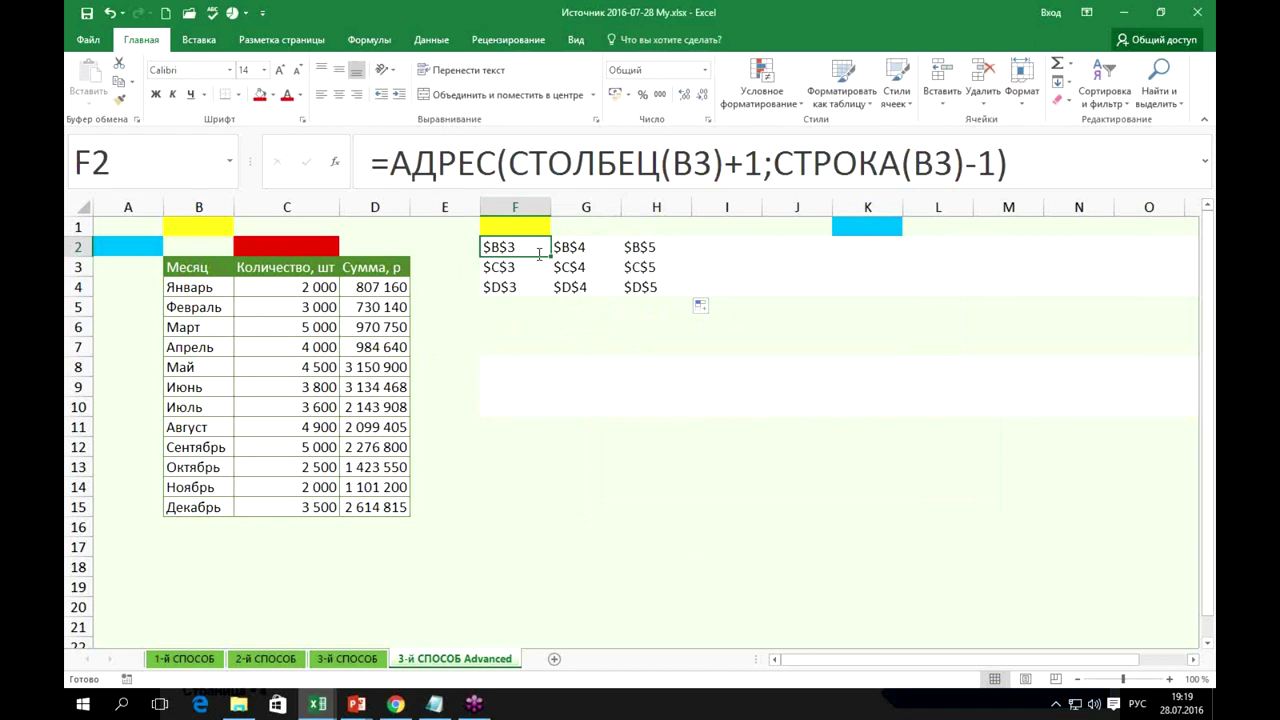
{"action": "left_click", "coordinate": [390, 163]}
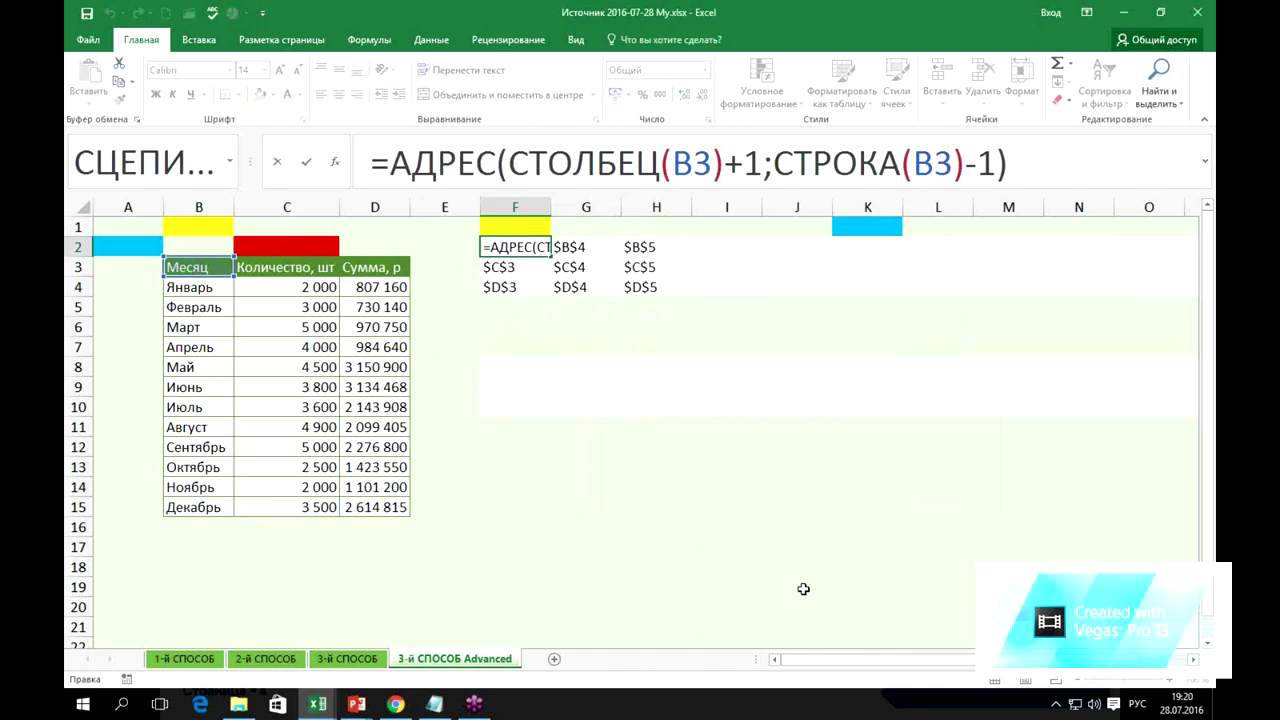
Wrap F2's address formula in ДВССЫЛ so the cell shows Месяц.
{"action": "type", "text": "дв"}
{"action": "key", "text": "Tab"}
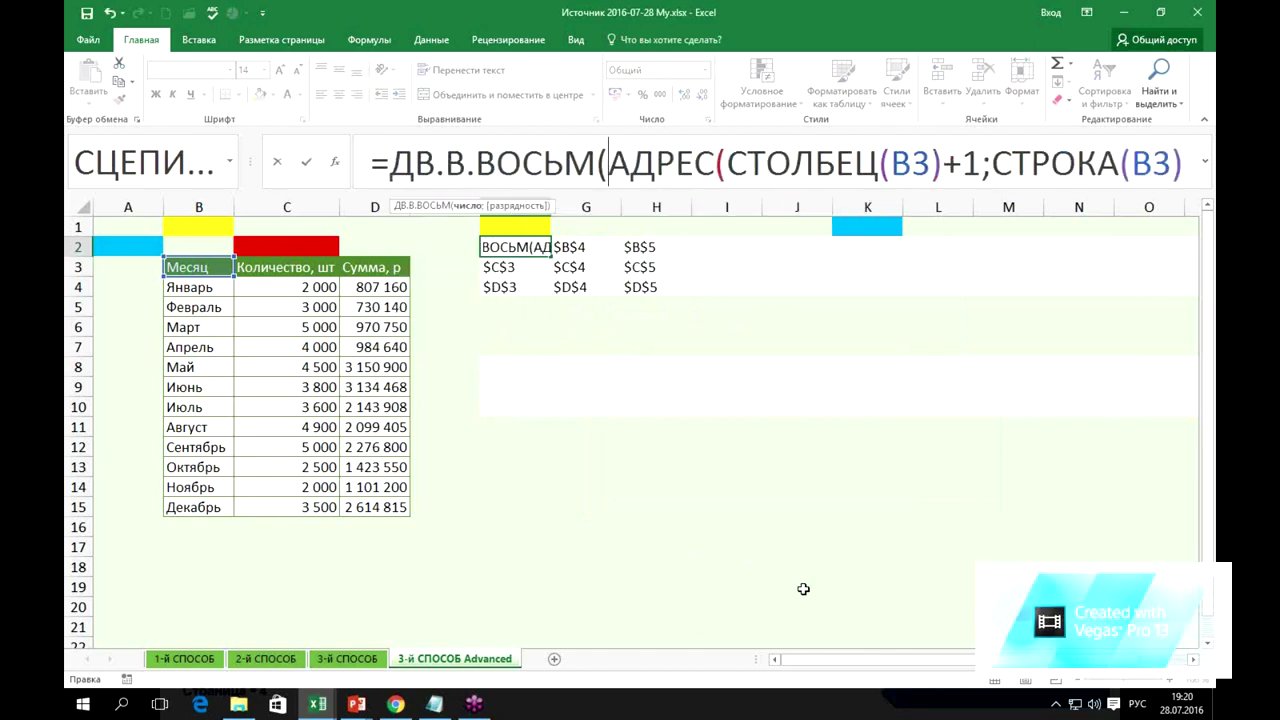
{"action": "key", "text": "BackSpace"}
{"action": "key", "text": "BackSpace"}
{"action": "key", "text": "BackSpace"}
{"action": "key", "text": "BackSpace"}
{"action": "key", "text": "BackSpace"}
{"action": "key", "text": "BackSpace"}
{"action": "key", "text": "BackSpace"}
{"action": "key", "text": "BackSpace"}
{"action": "key", "text": "BackSpace"}
{"action": "key", "text": "Down"}
{"action": "key", "text": "Down"}
{"action": "key", "text": "Down"}
{"action": "key", "text": "Tab"}
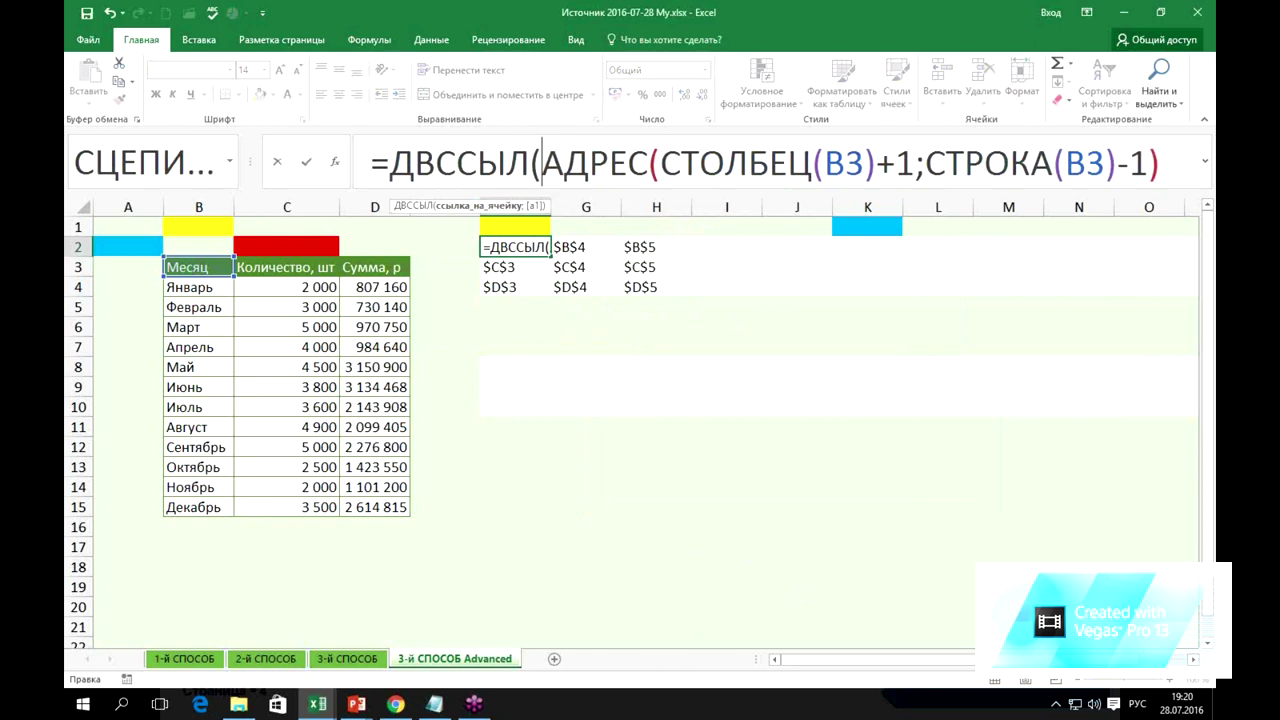
{"action": "key", "text": "ctrl+Return"}
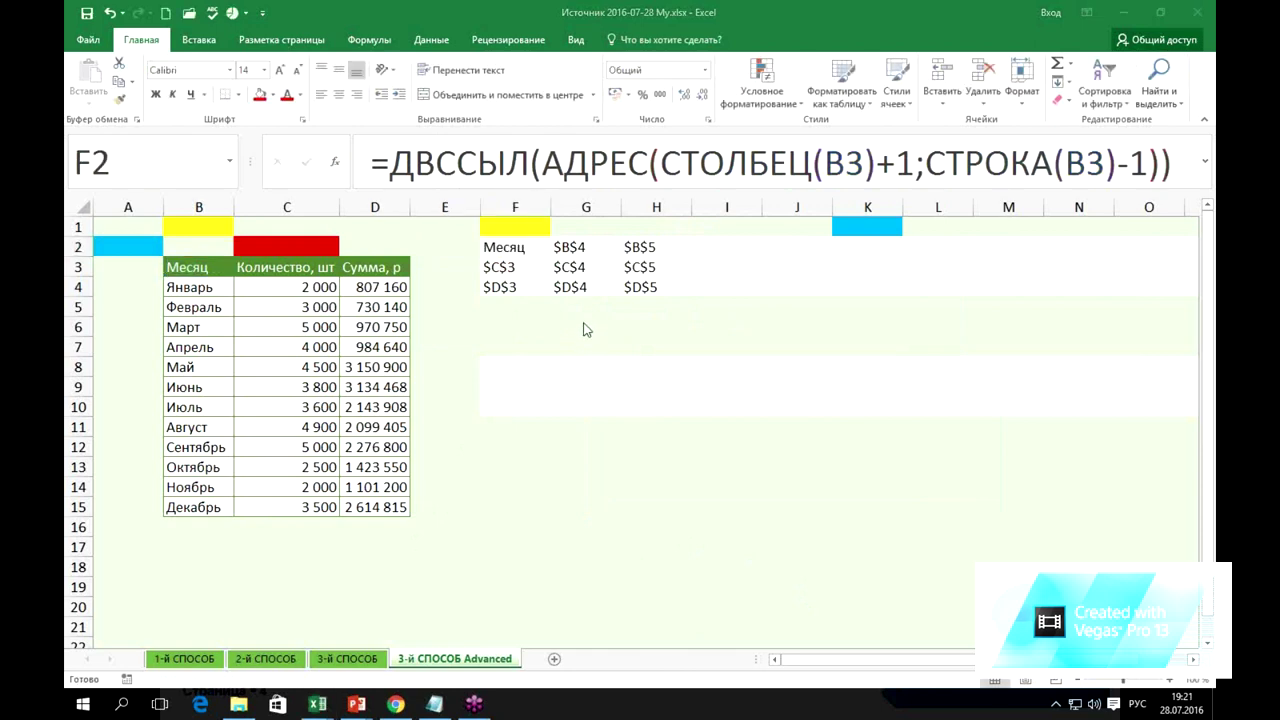
Inspect F2, K2, B1 and F1's formula, then bring up the number format list.
{"action": "left_click", "coordinate": [519, 255]}
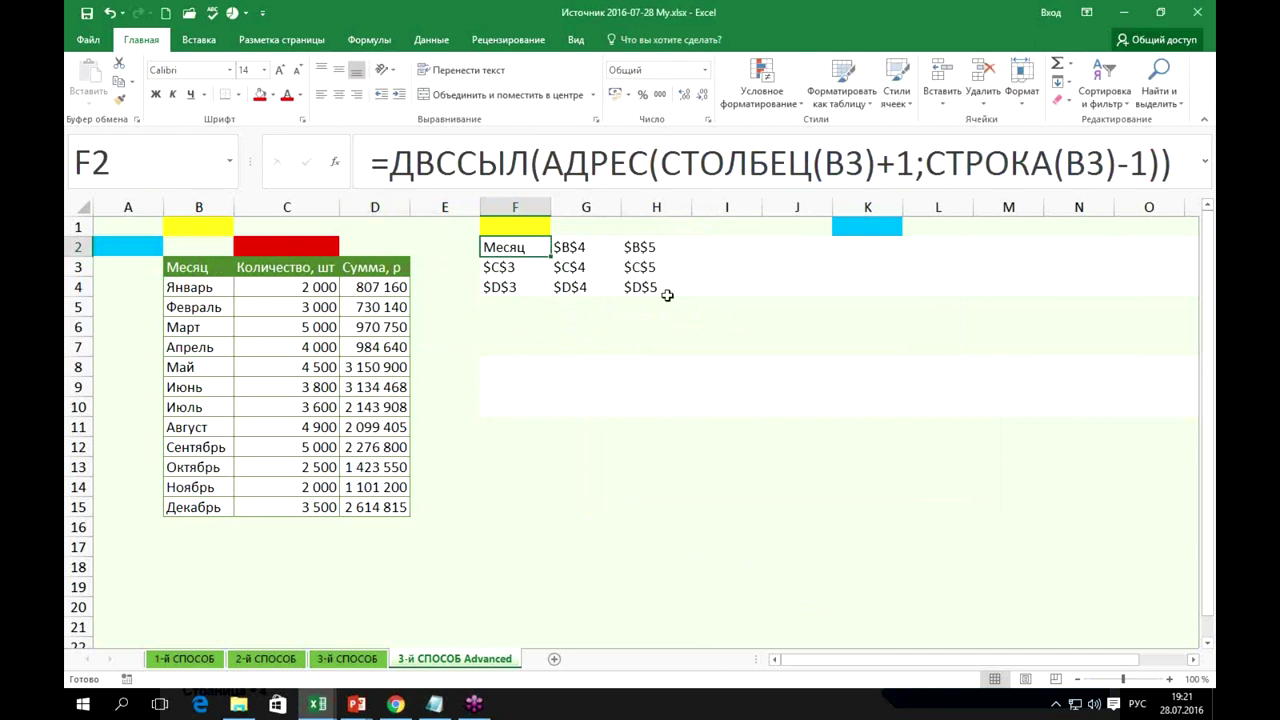
{"action": "left_click", "coordinate": [860, 248]}
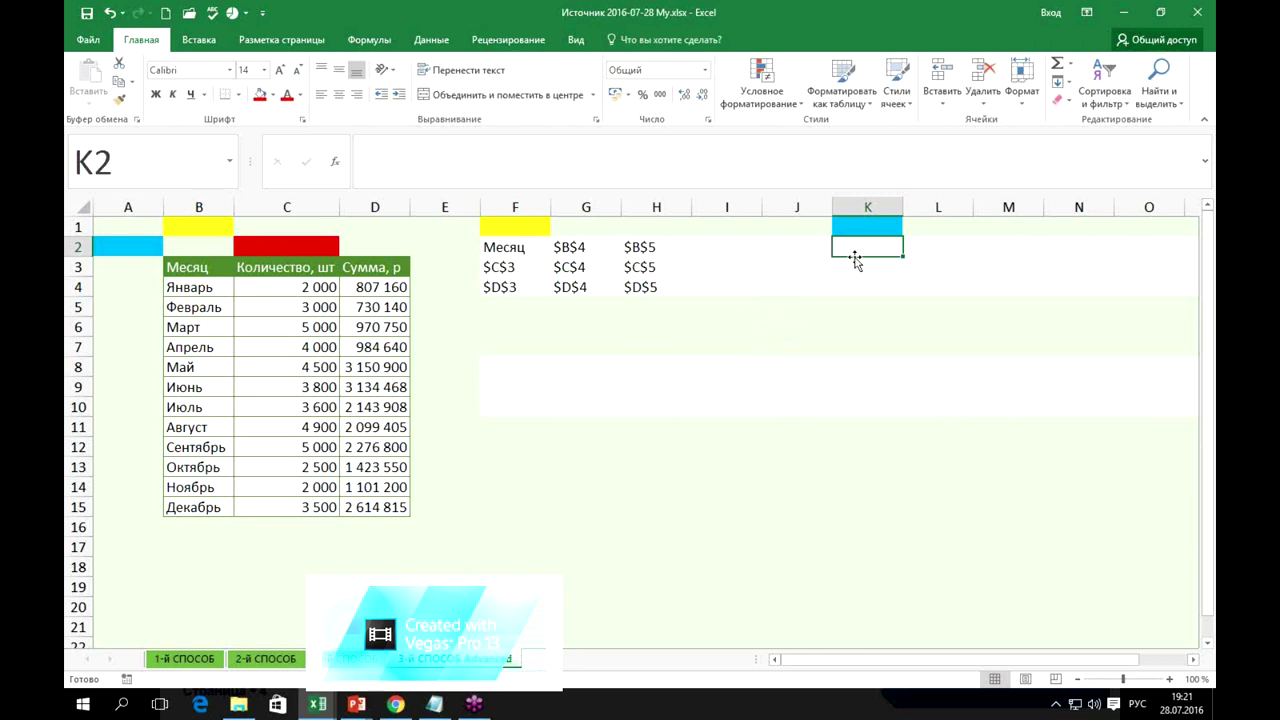
{"action": "left_click", "coordinate": [210, 248]}
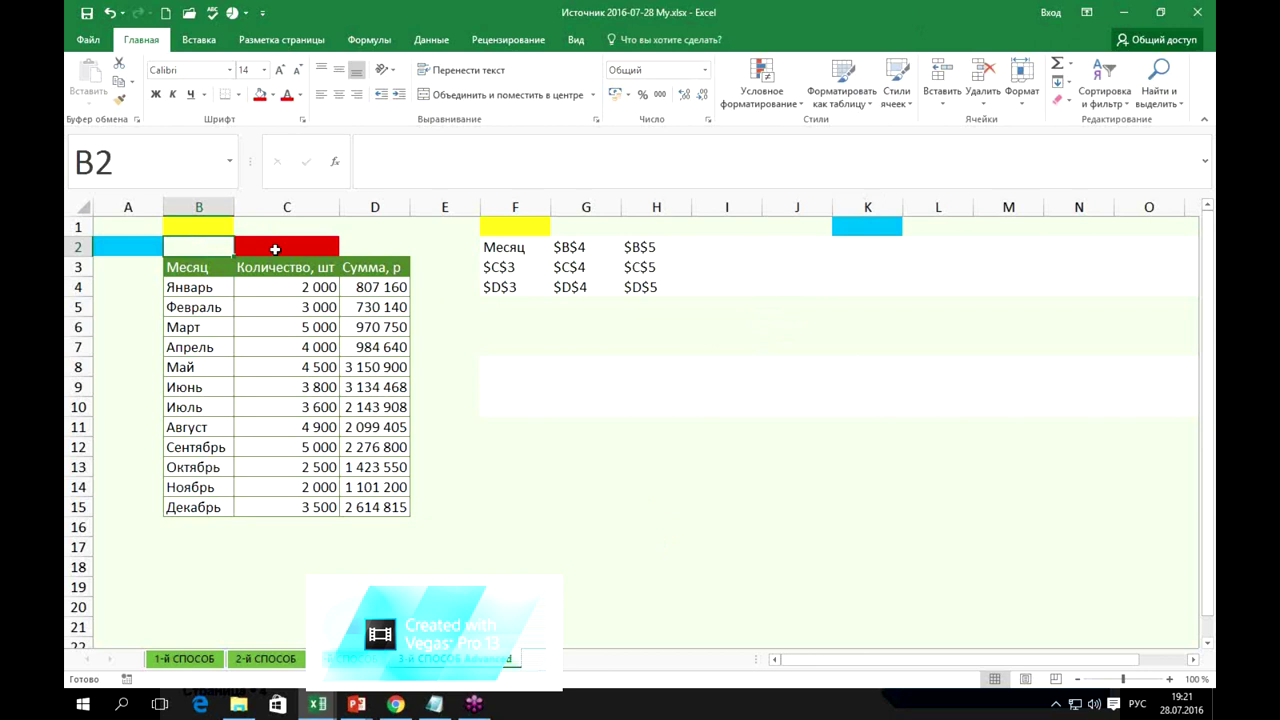
{"action": "key", "text": "Up"}
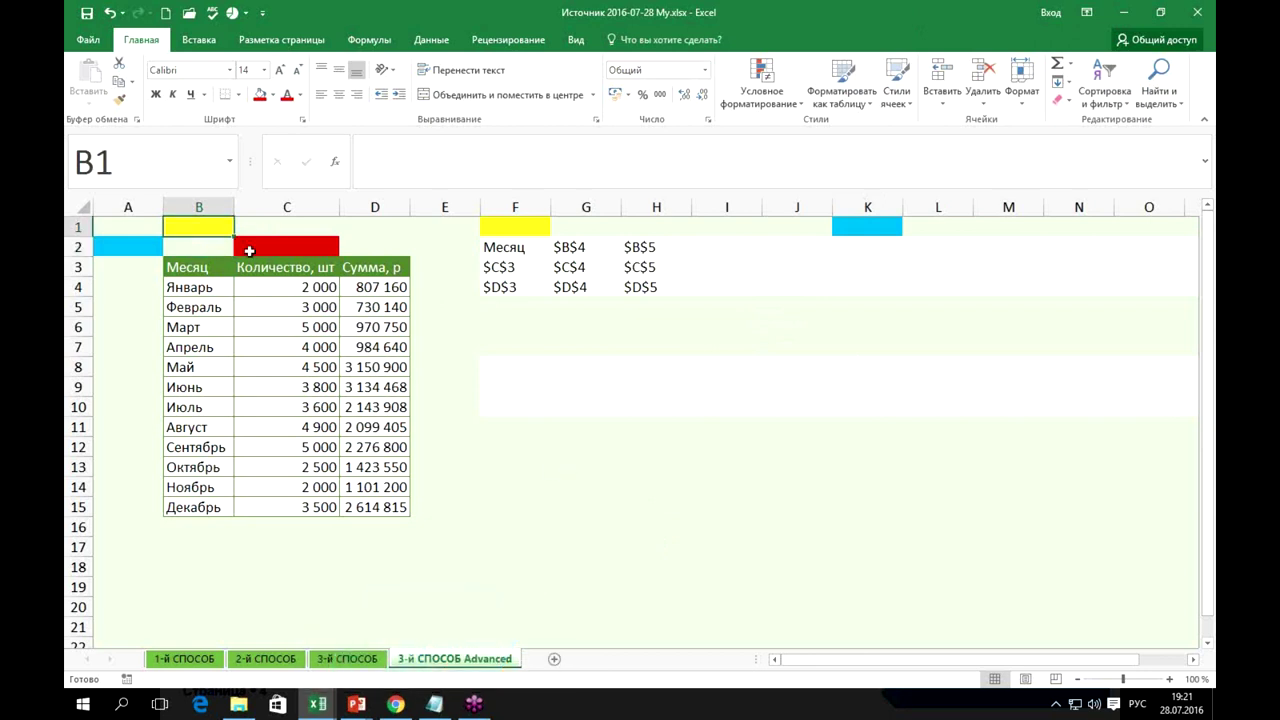
{"action": "left_click", "coordinate": [504, 233]}
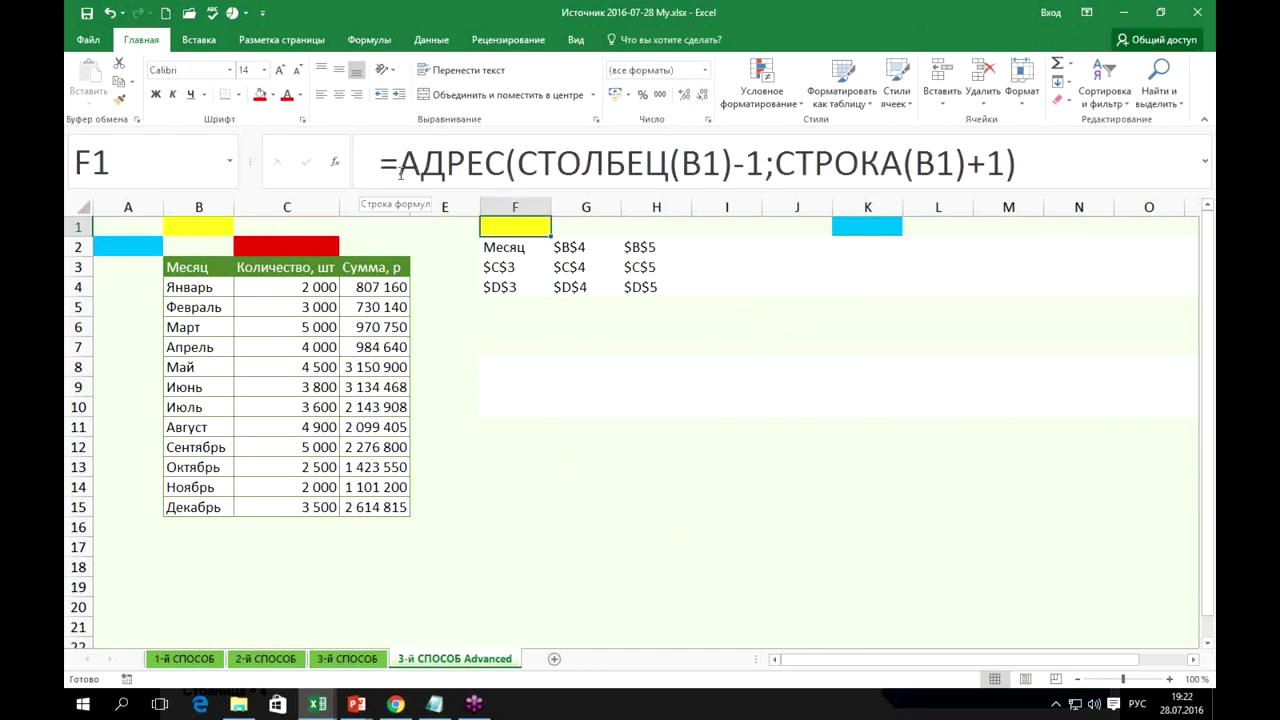
{"action": "left_click", "coordinate": [705, 70]}
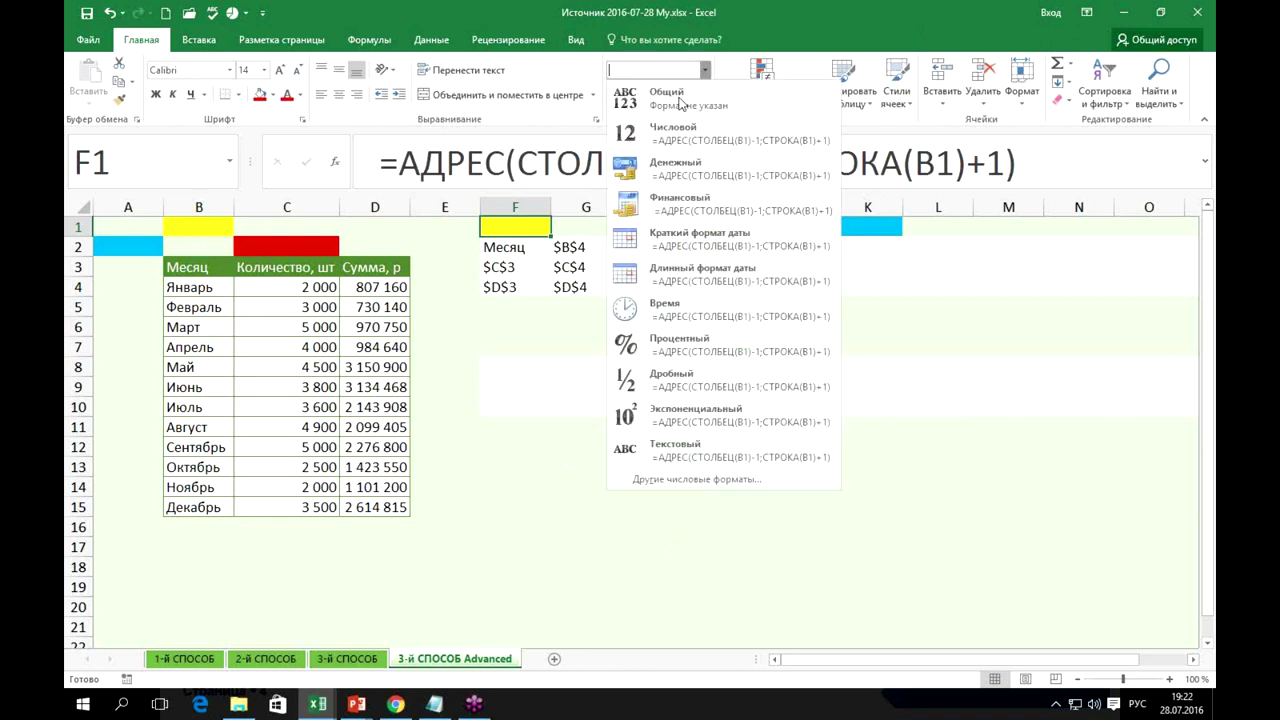
{"action": "left_click", "coordinate": [673, 108]}
{"action": "left_click", "coordinate": [588, 408]}
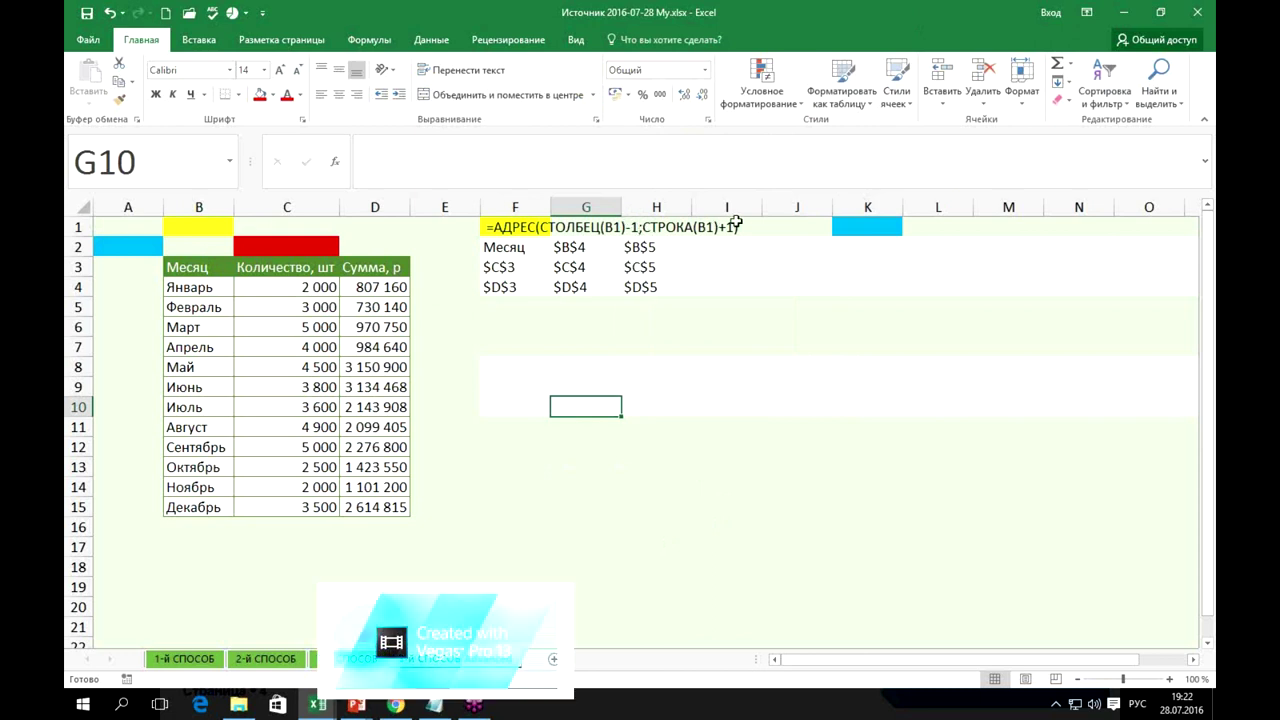
{"action": "left_click_drag", "start_coordinate": [736, 222], "coordinate": [530, 224]}
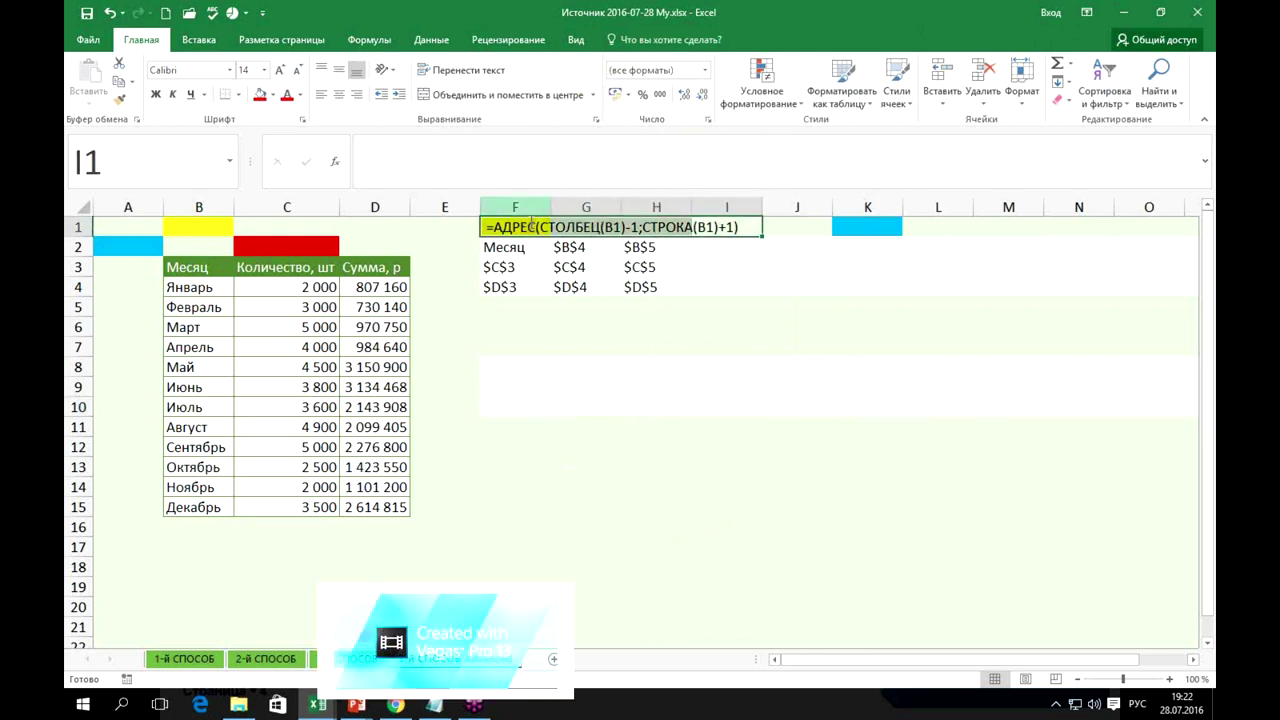
{"action": "left_click", "coordinate": [272, 95]}
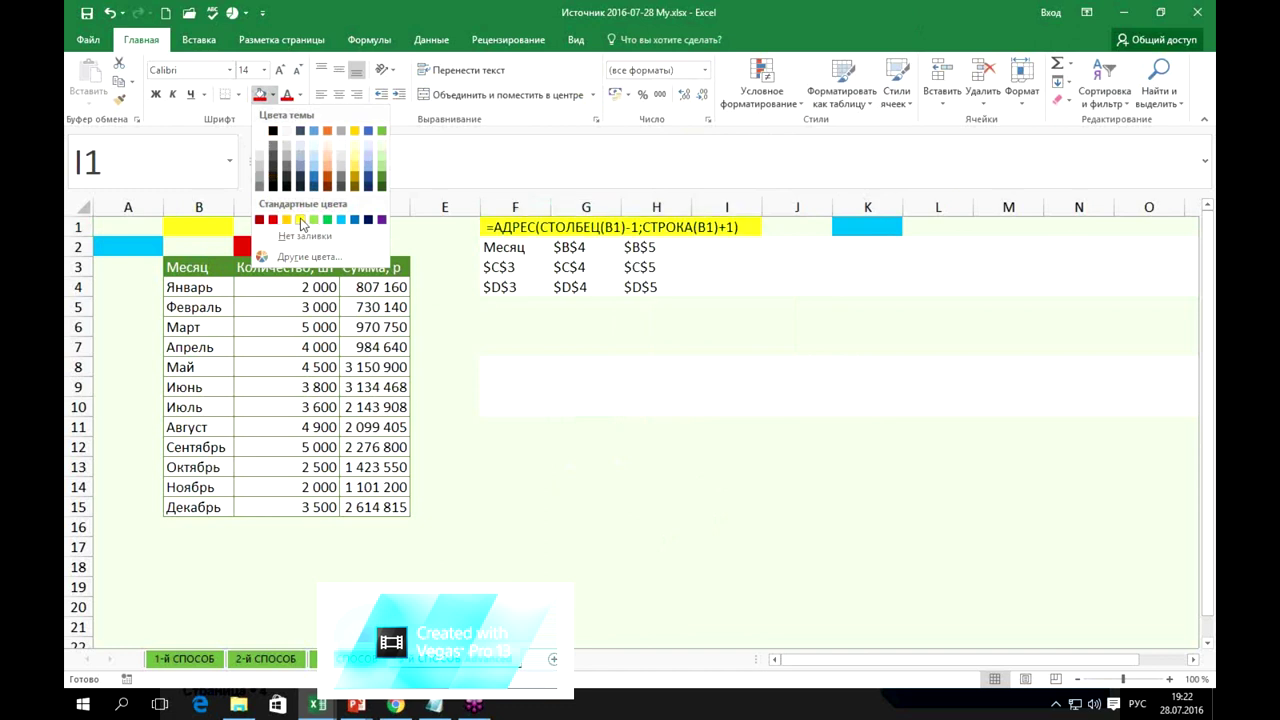
{"action": "left_click", "coordinate": [301, 222]}
{"action": "left_click", "coordinate": [525, 250]}
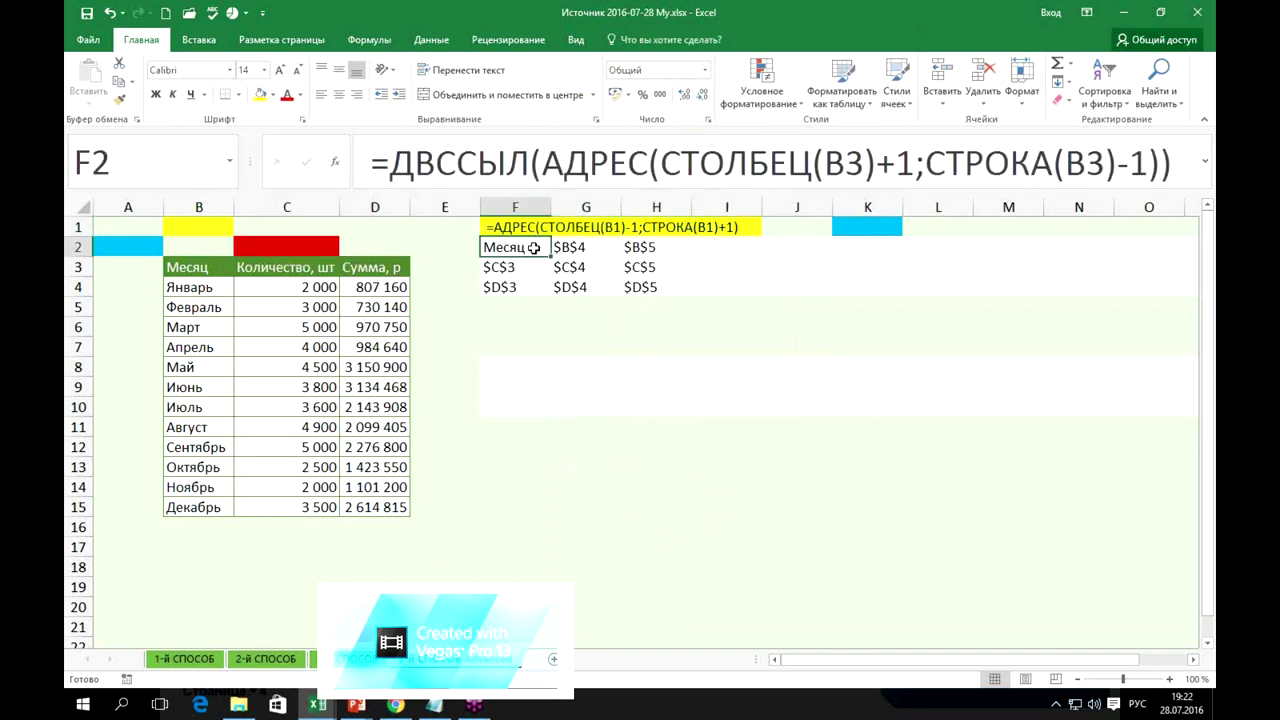
{"action": "left_click", "coordinate": [855, 225]}
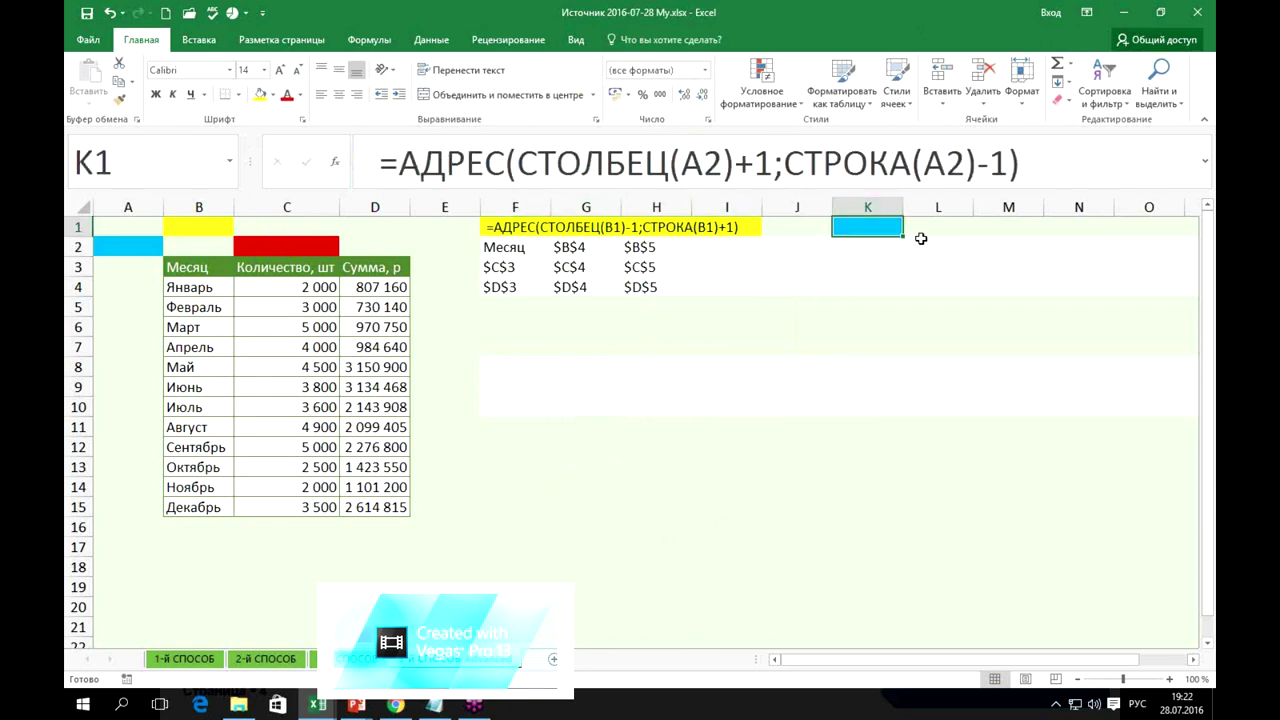
{"action": "left_click", "coordinate": [705, 71]}
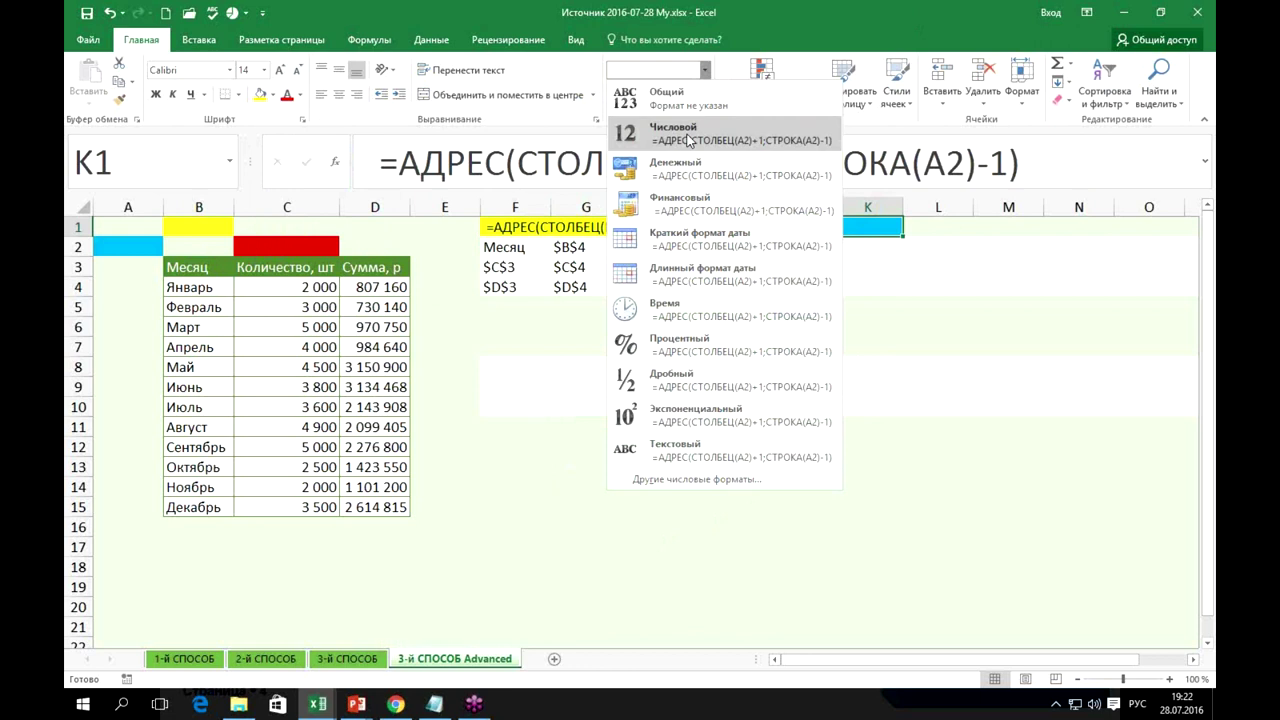
{"action": "left_click", "coordinate": [667, 97]}
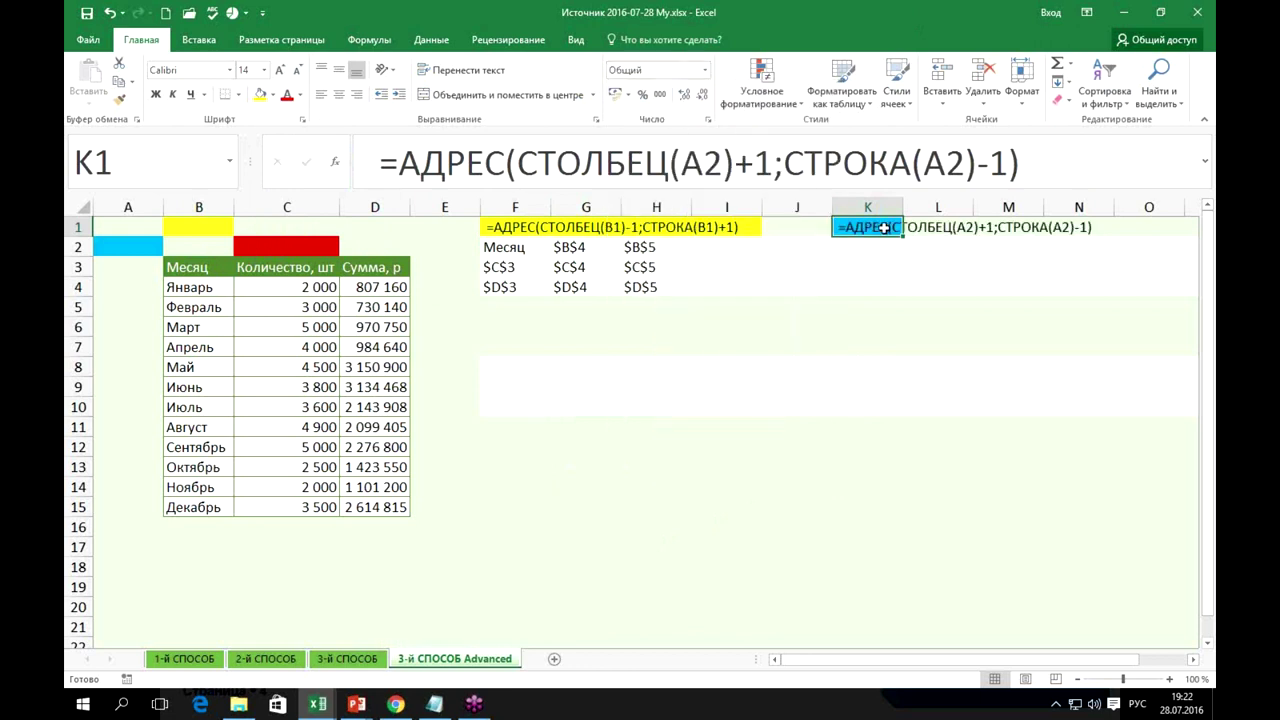
{"action": "left_click_drag", "start_coordinate": [884, 222], "coordinate": [1066, 226]}
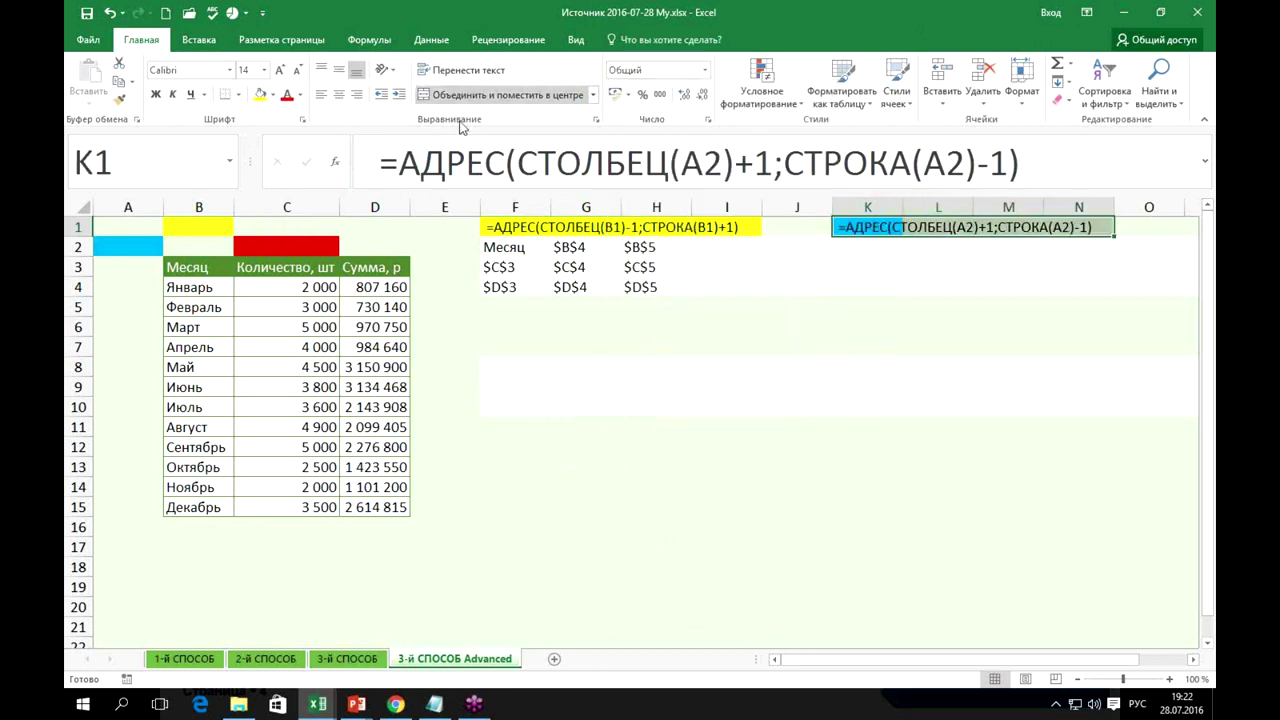
{"action": "left_click", "coordinate": [273, 97]}
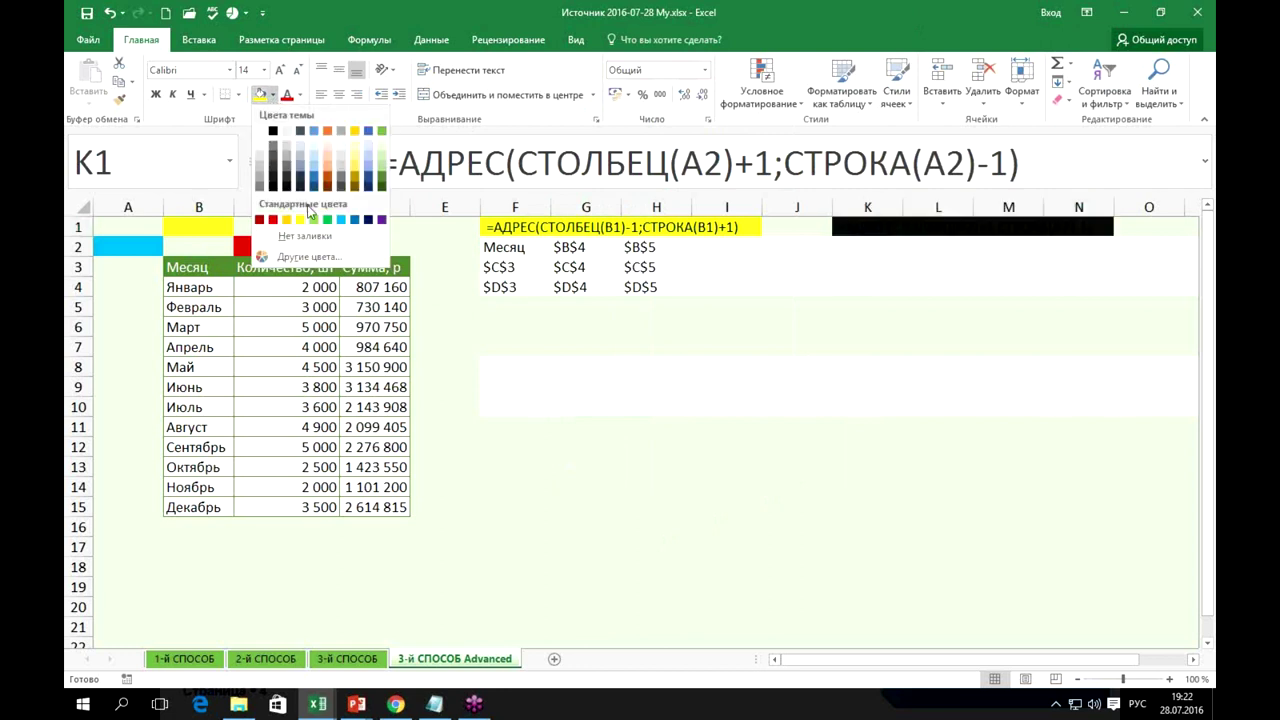
{"action": "left_click", "coordinate": [342, 224]}
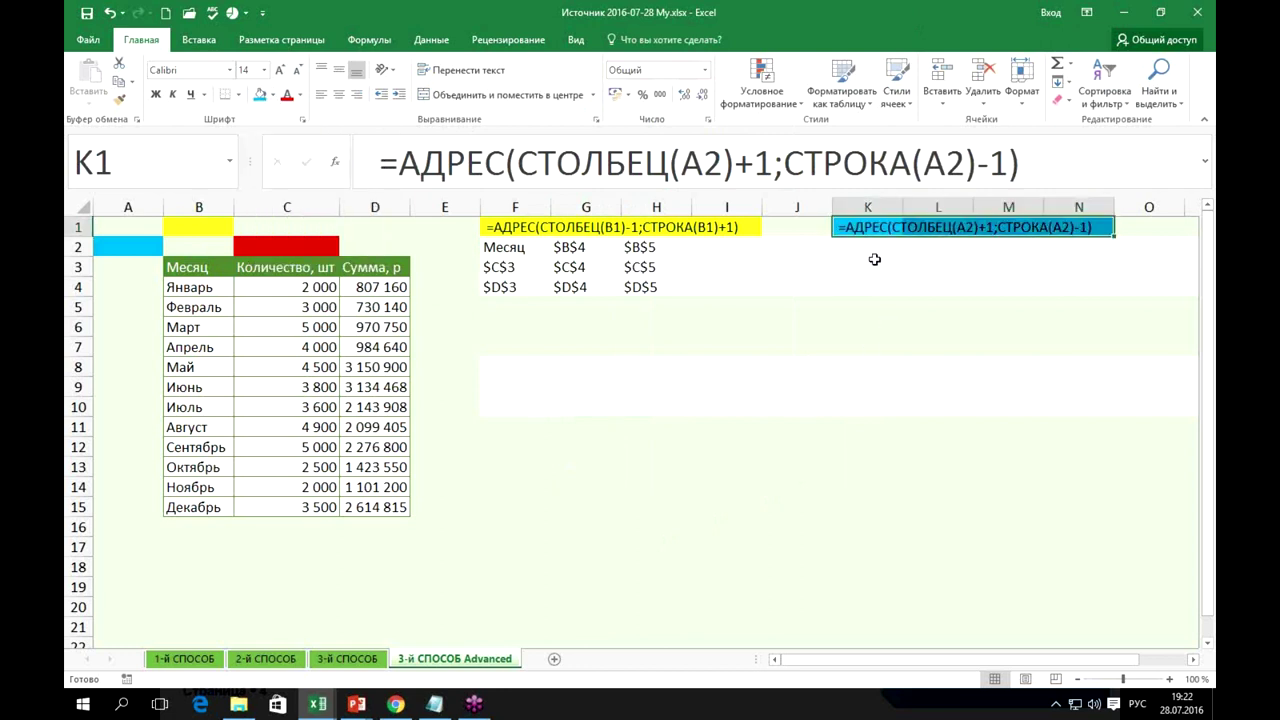
{"action": "left_click", "coordinate": [506, 246]}
{"action": "left_click", "coordinate": [188, 271]}
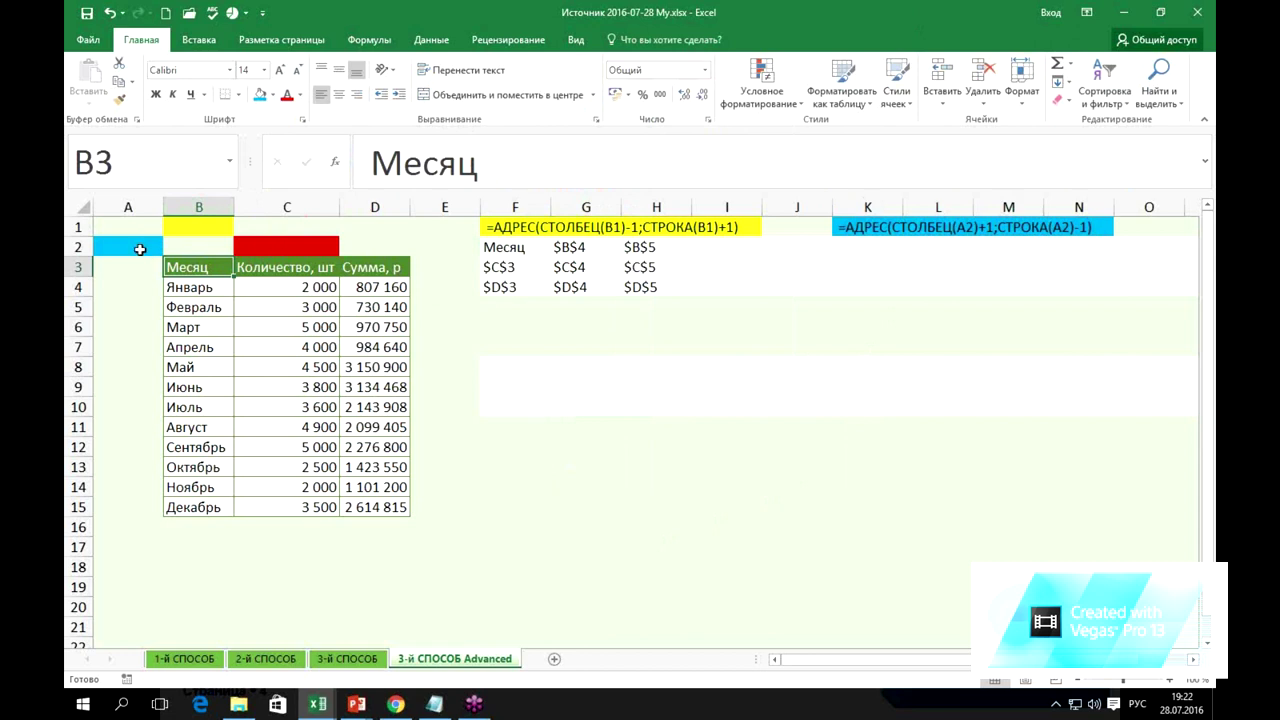
{"action": "left_click", "coordinate": [199, 226]}
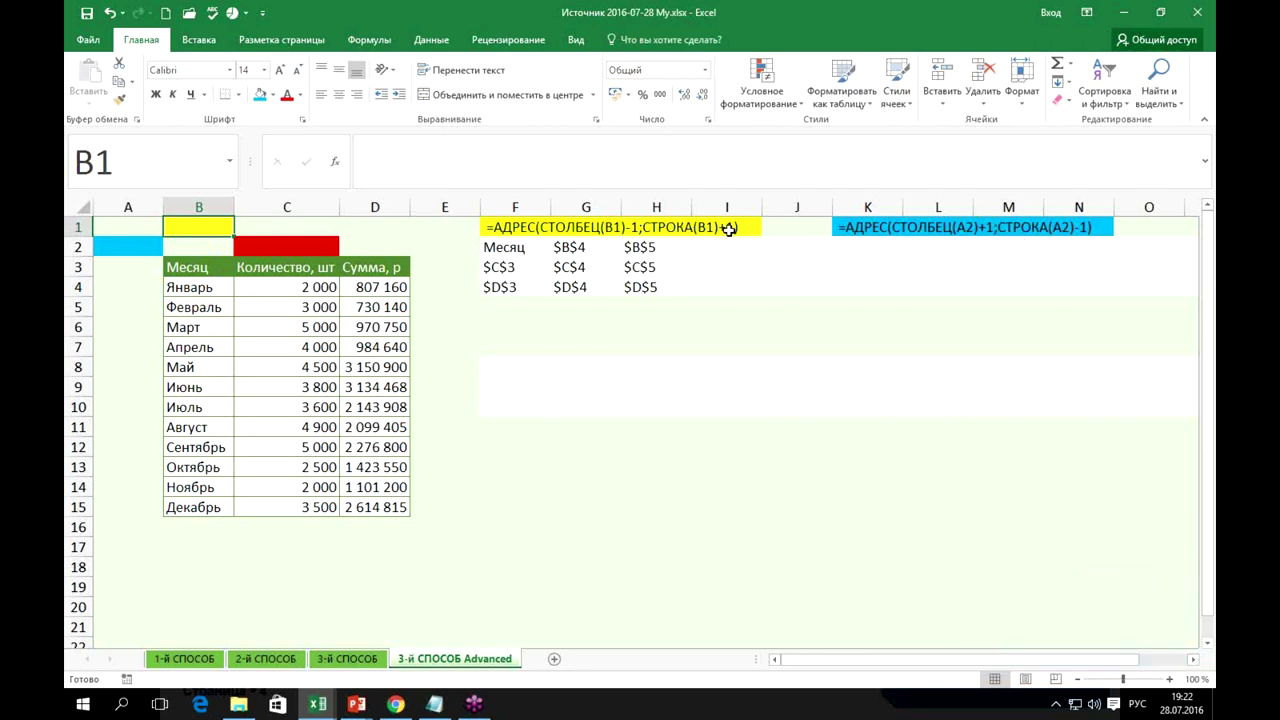
{"action": "left_click", "coordinate": [505, 247]}
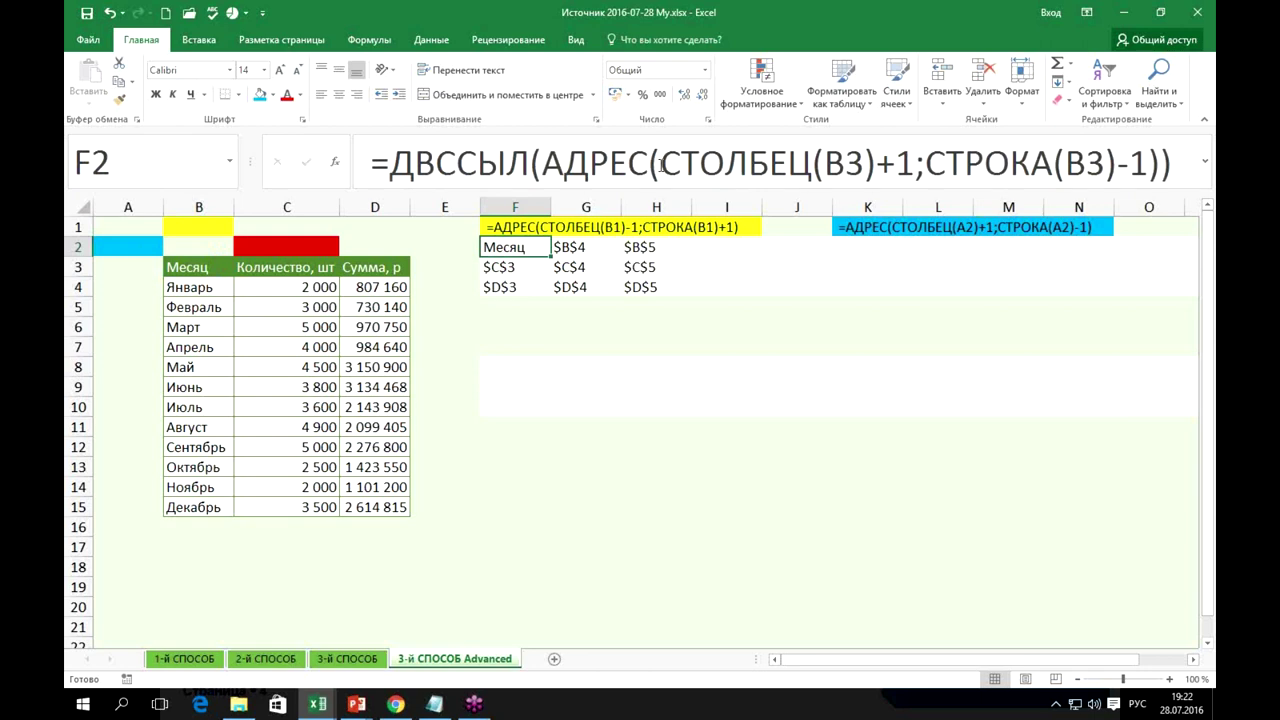
{"action": "left_click", "coordinate": [659, 162]}
{"action": "left_click", "coordinate": [335, 161]}
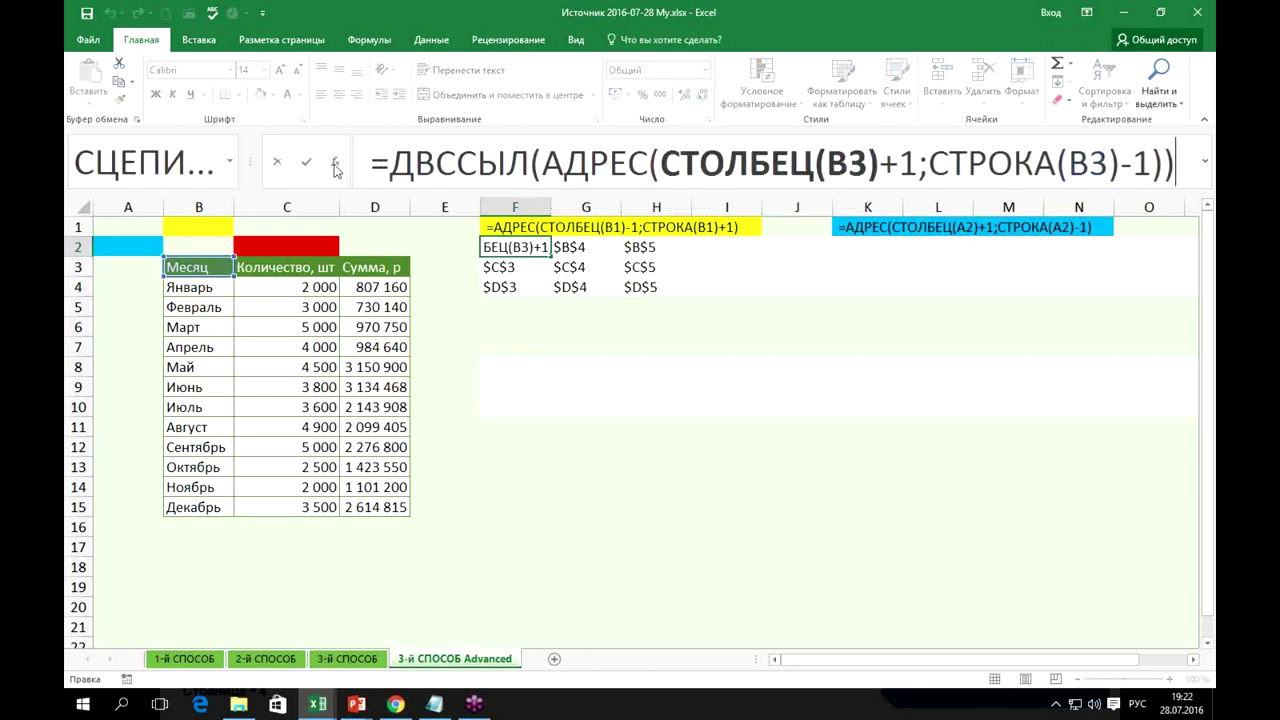
{"action": "left_click", "coordinate": [652, 164]}
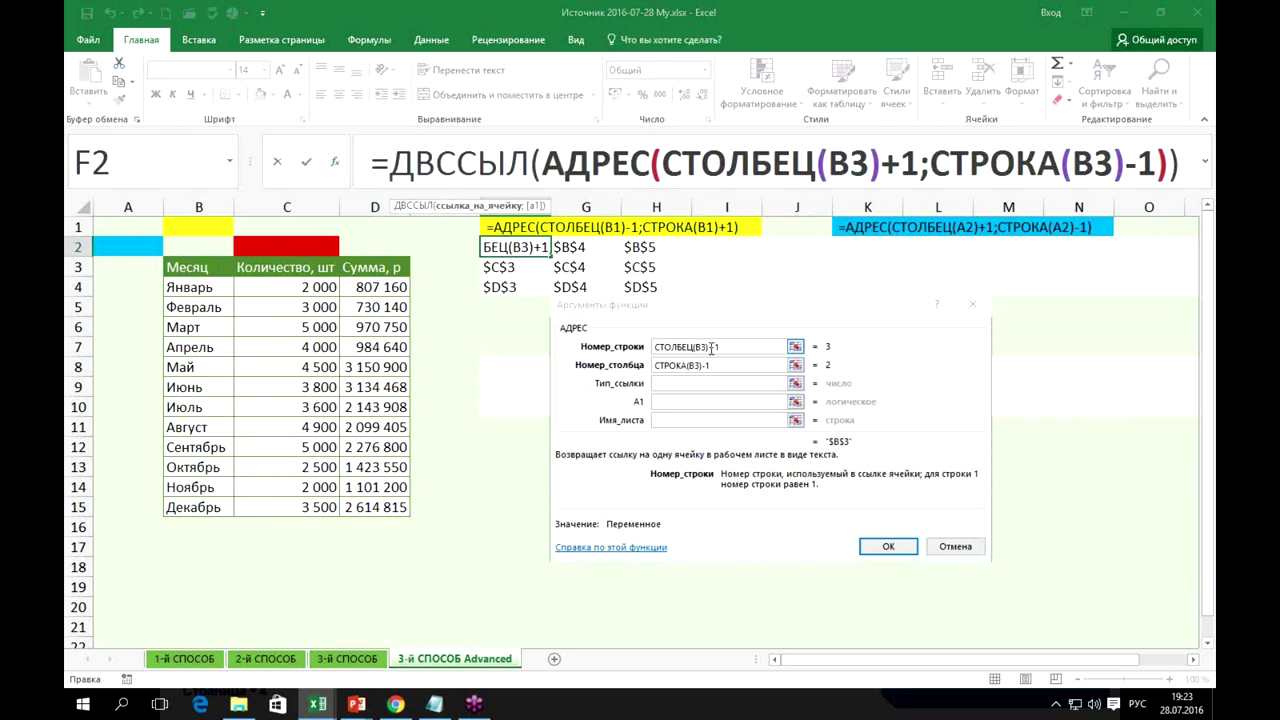
{"action": "left_click", "coordinate": [913, 551]}
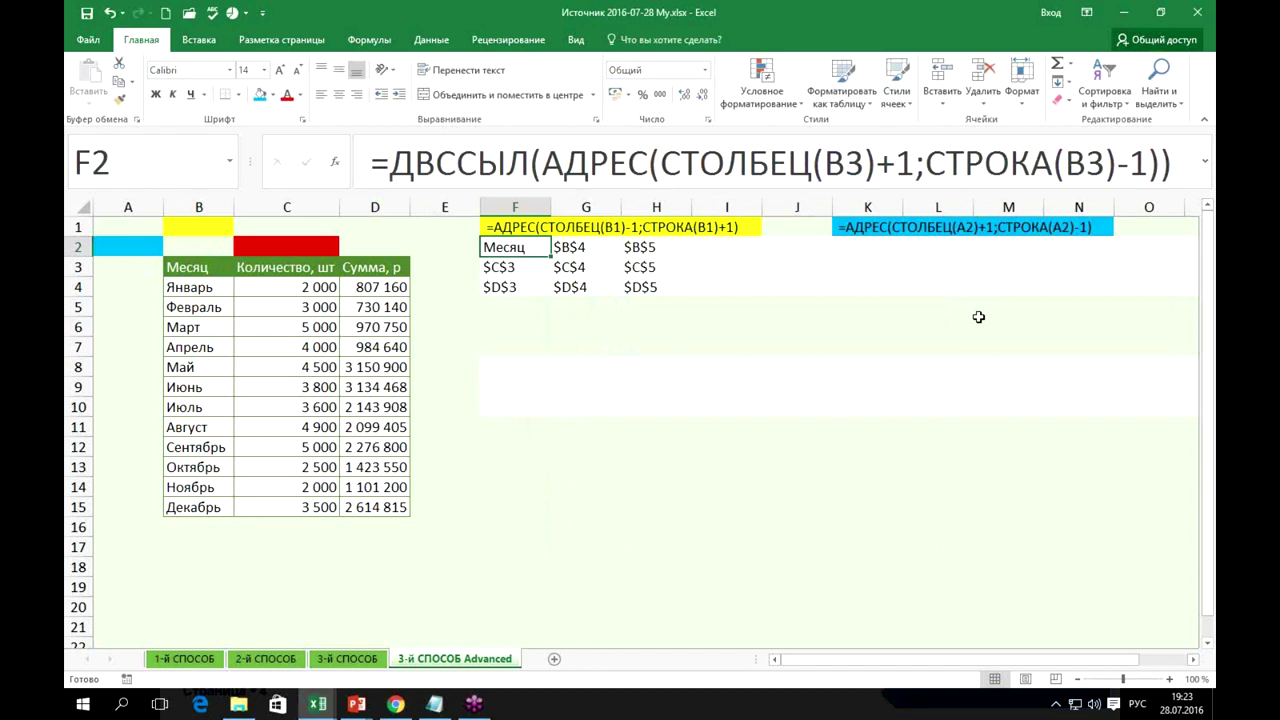
{"action": "left_click", "coordinate": [520, 369]}
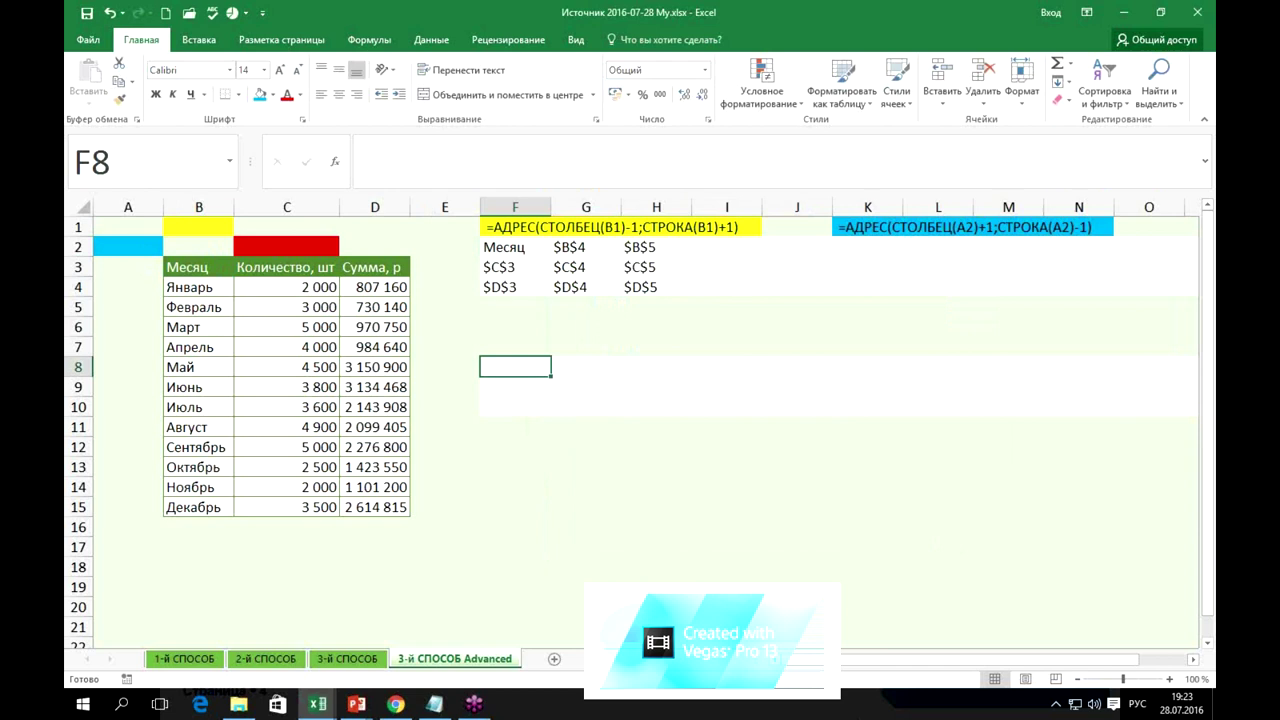
In F8 begin =АДРЕС(СТОЛБЕЦ(B3) as the row argument.
{"action": "type", "text": "=ад"}
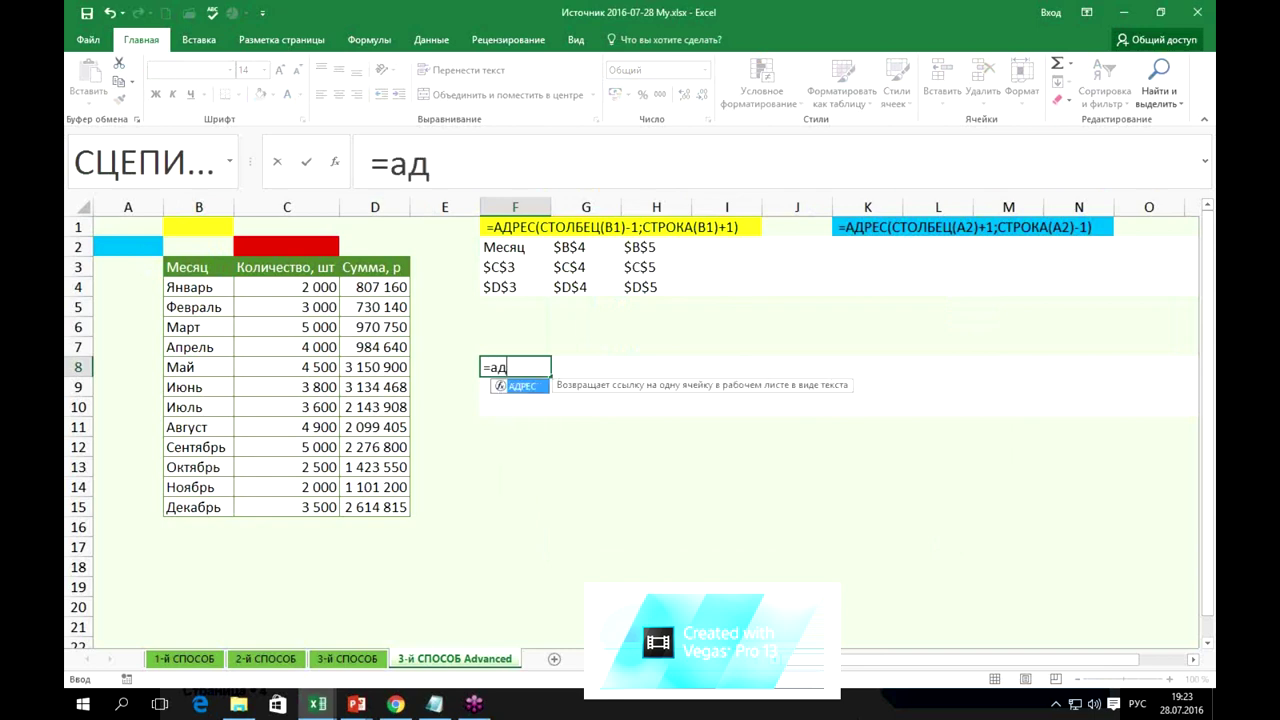
{"action": "key", "text": "Tab"}
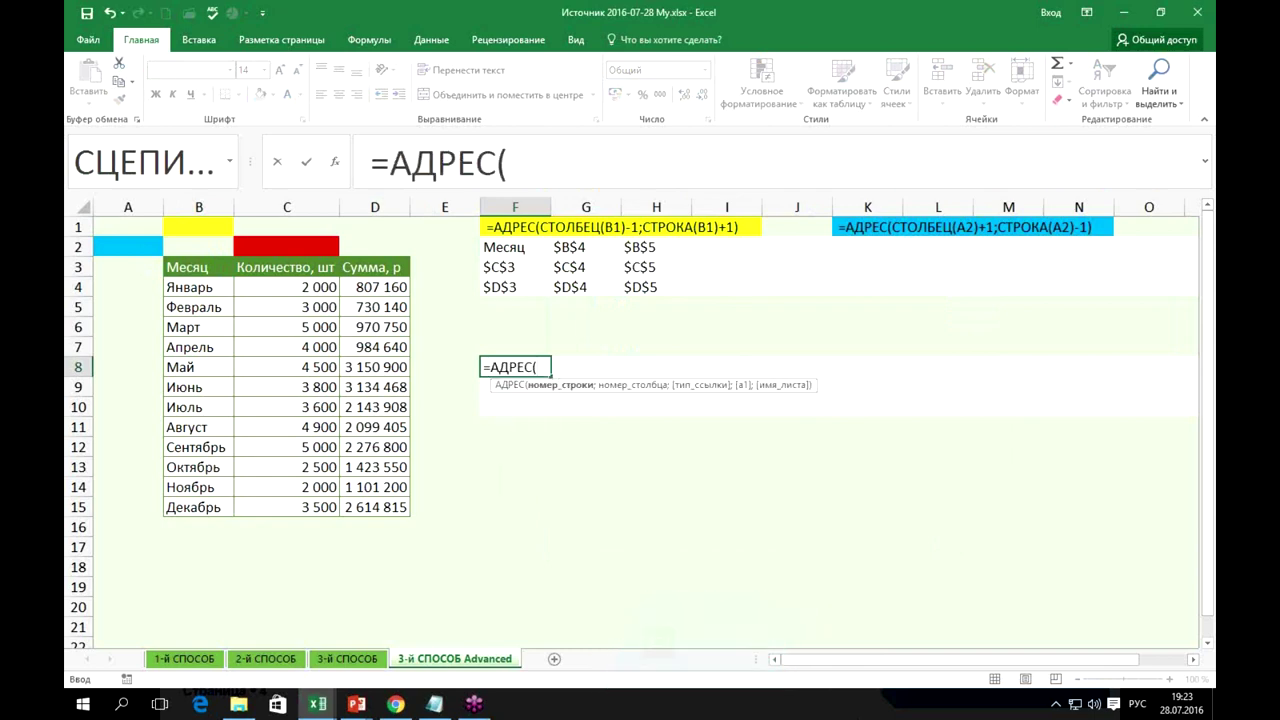
{"action": "type", "text": "стол"}
{"action": "key", "text": "Tab"}
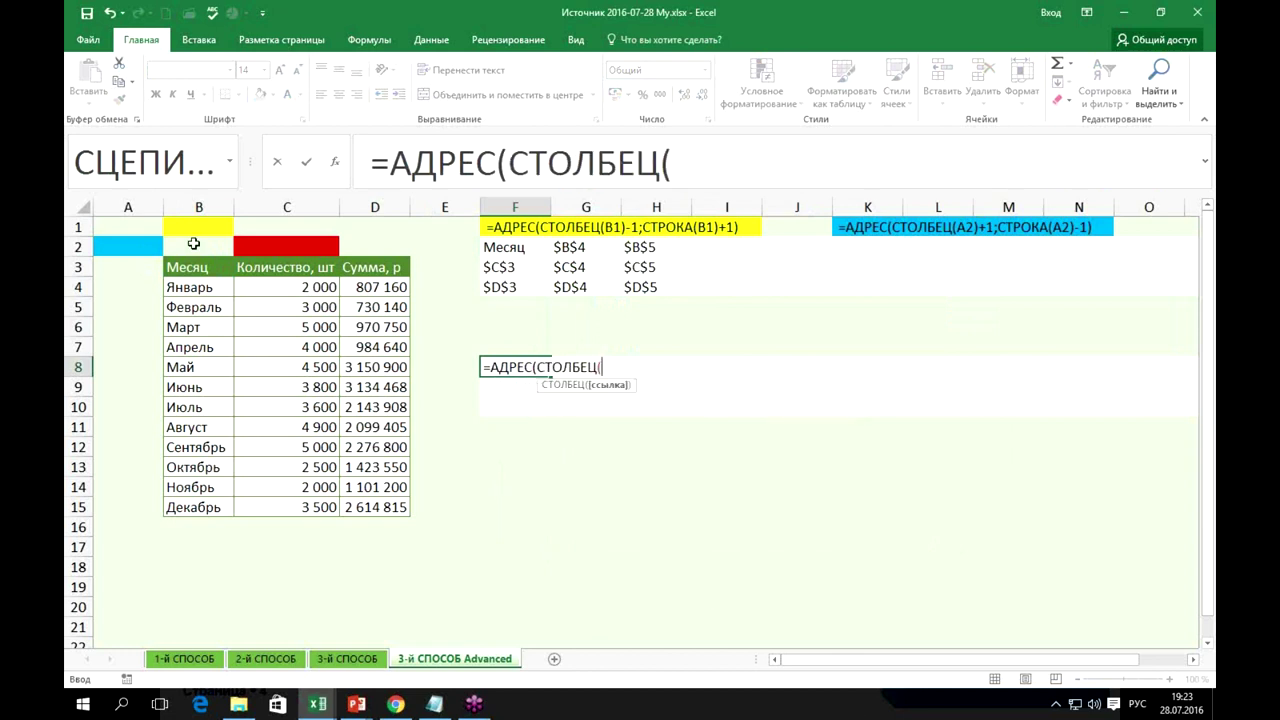
{"action": "left_click", "coordinate": [198, 264]}
Add СТРОКА(B3) as the column argument and confirm F8, returning $C$2.
{"action": "type", "text": ");строка"}
{"action": "key", "text": "Tab"}
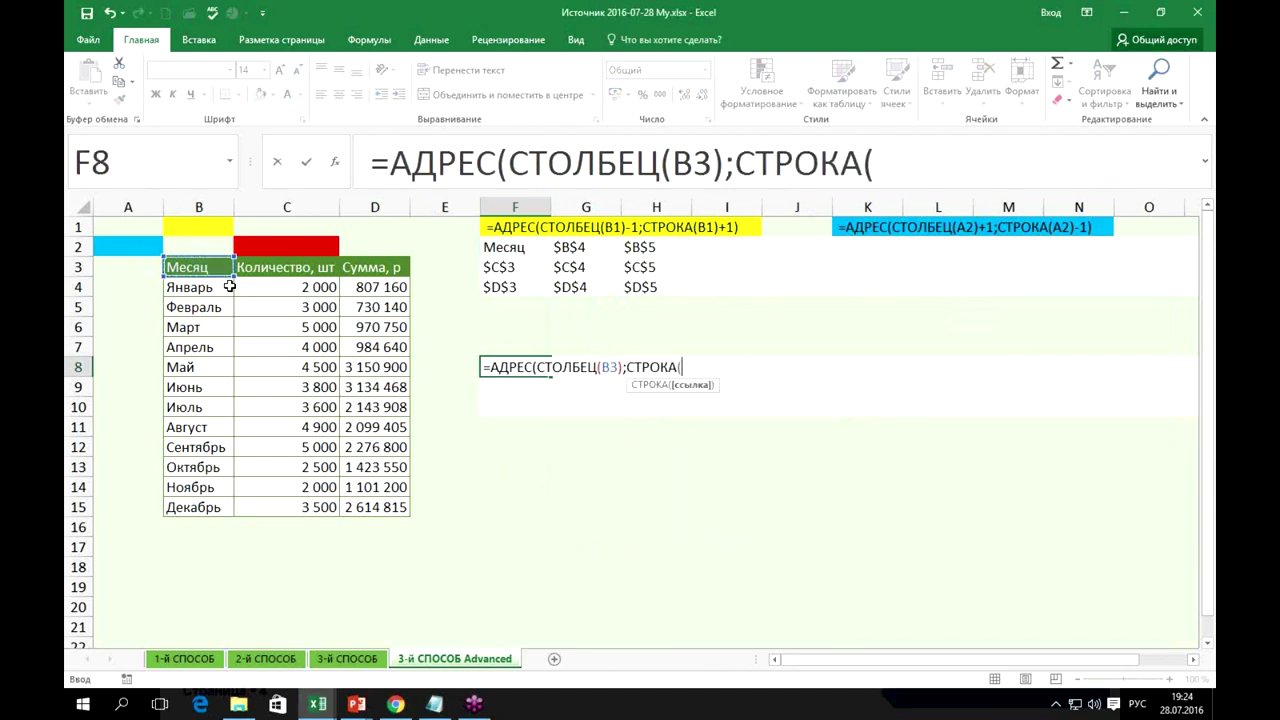
{"action": "key", "text": "Left"}
{"action": "key", "text": "Left"}
{"action": "key", "text": "Left"}
{"action": "key", "text": "Left"}
{"action": "key", "text": "Left"}
{"action": "key", "text": "Up"}
{"action": "key", "text": "Up"}
{"action": "key", "text": "Up"}
{"action": "key", "text": "Up"}
{"action": "key", "text": "Right"}
{"action": "type", "text": "))"}
{"action": "key", "text": "ctrl+Return"}
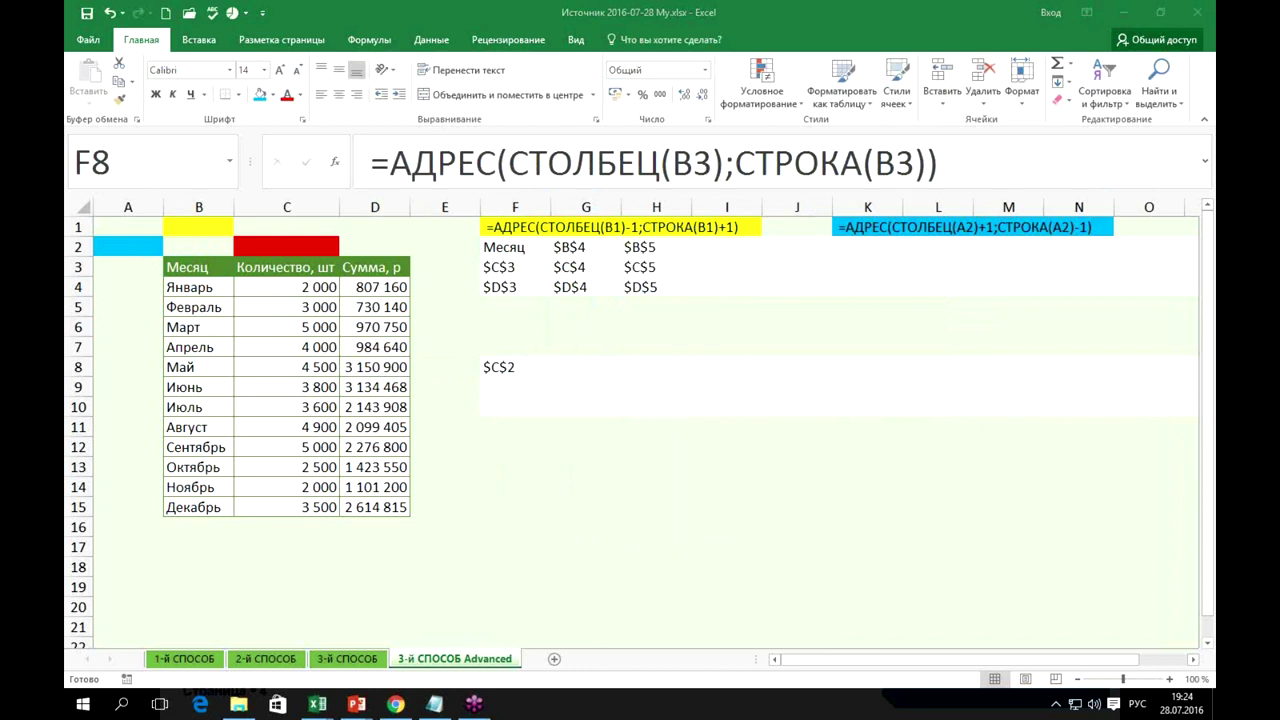
{"action": "left_click", "coordinate": [508, 368]}
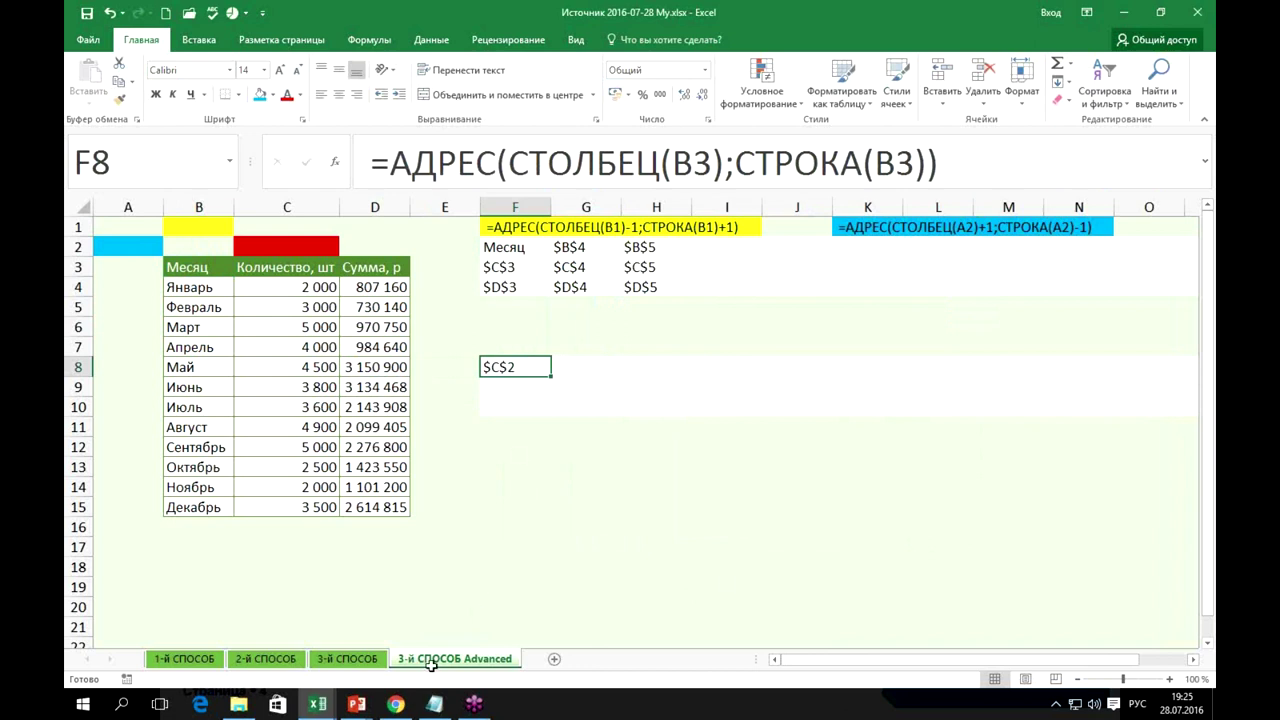
{"action": "left_click", "coordinate": [356, 704]}
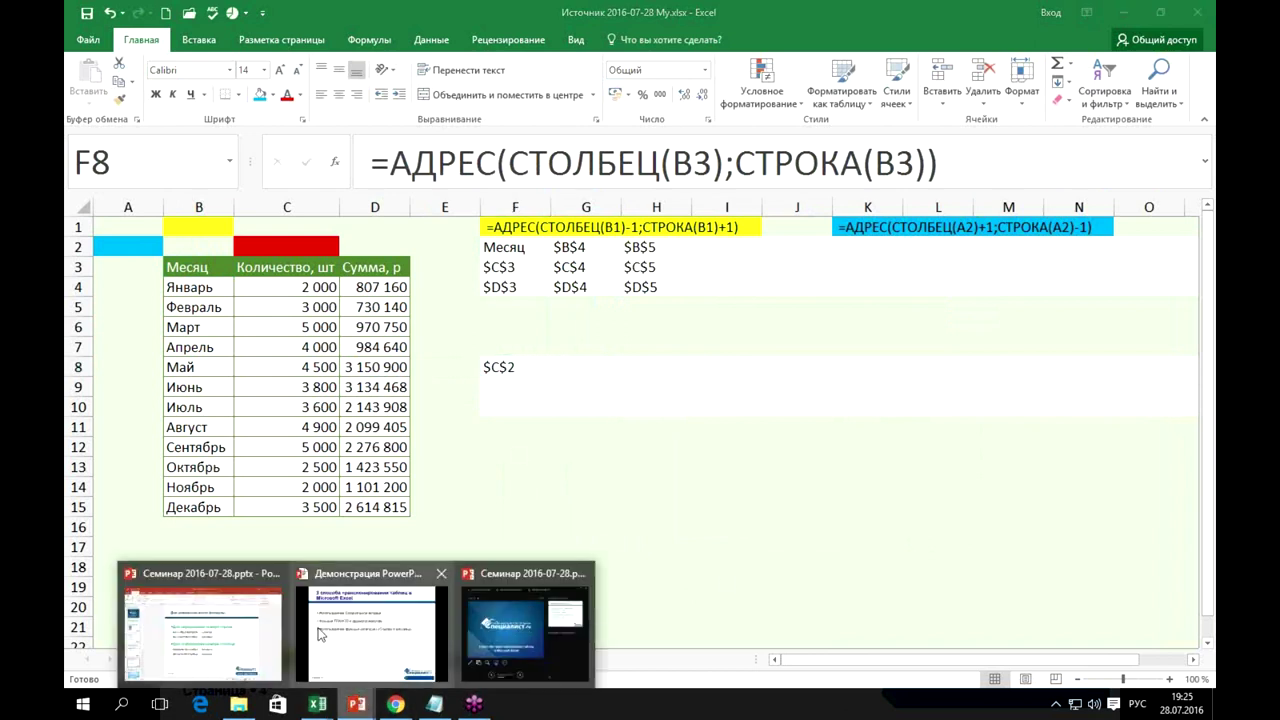
Advance the slide show to slide 5, «Для универсальности формулы…», with the pen ready.
{"action": "left_click", "coordinate": [320, 634]}
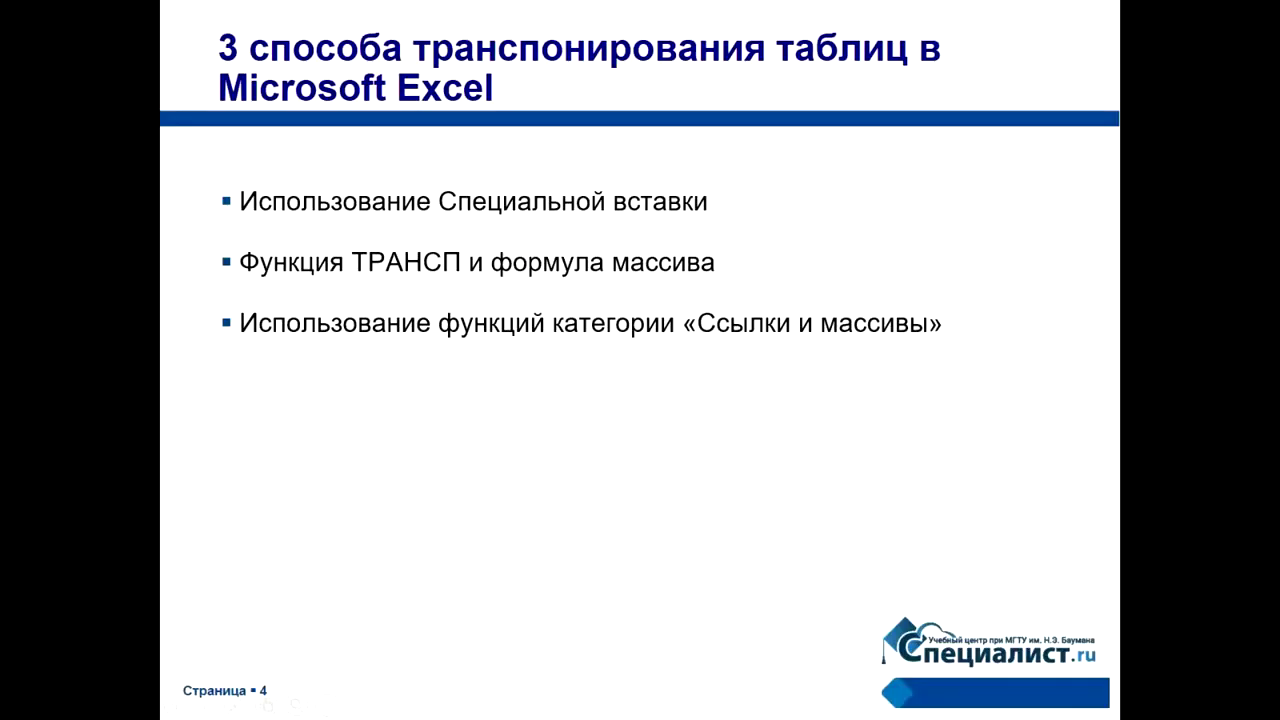
{"action": "key", "text": "Right"}
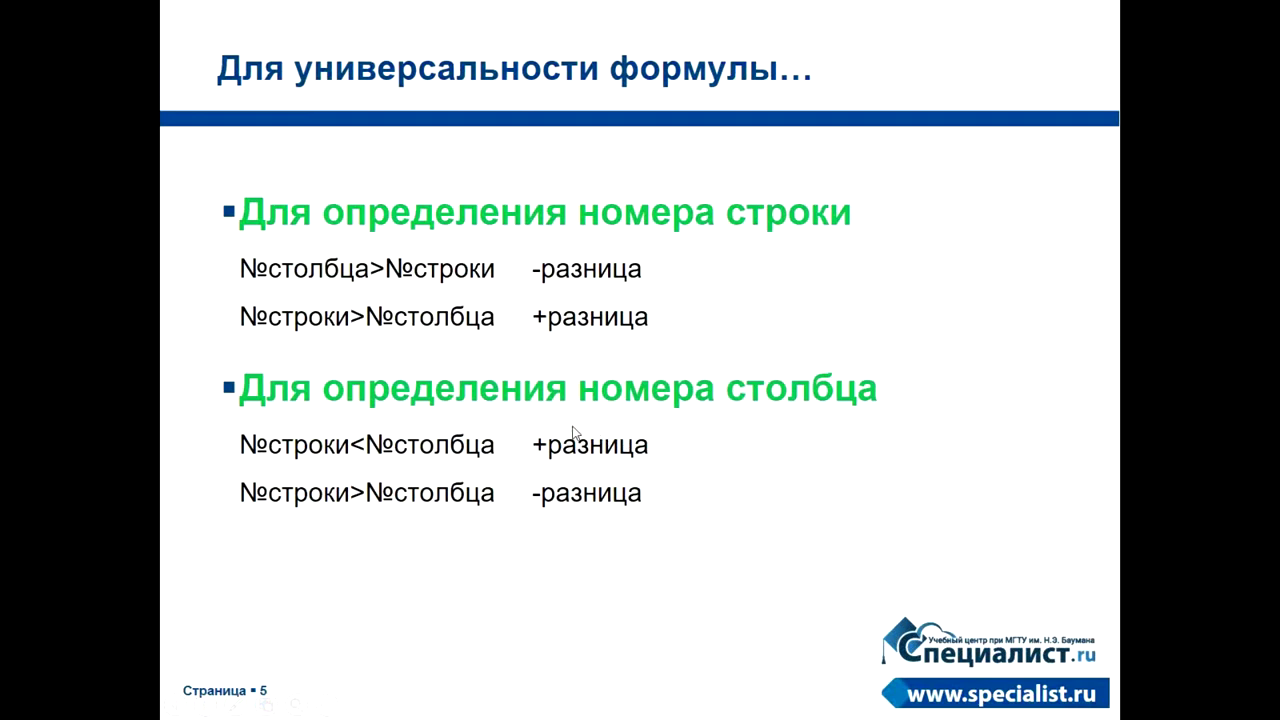
{"action": "key", "text": "ctrl+p"}
Underline «номера строки» and «номера столбца» in red and jot a note beside +разница.
{"action": "left_click_drag", "start_coordinate": [578, 230], "coordinate": [866, 226]}
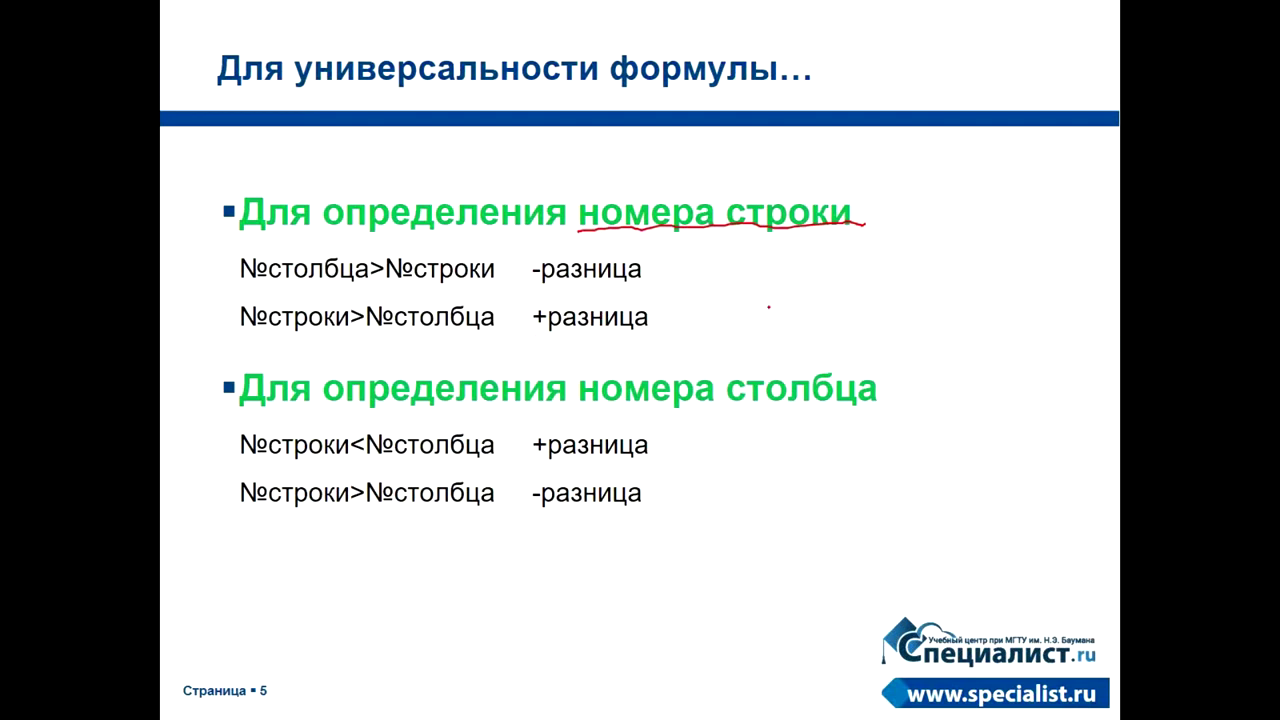
{"action": "mouse_move", "coordinate": [773, 319]}
{"action": "left_mouse_down"}
{"action": "mouse_move", "coordinate": [766, 303]}
{"action": "mouse_move", "coordinate": [772, 342]}
{"action": "mouse_move", "coordinate": [815, 330]}
{"action": "mouse_move", "coordinate": [805, 290]}
{"action": "mouse_move", "coordinate": [790, 316]}
{"action": "mouse_move", "coordinate": [848, 332]}
{"action": "mouse_move", "coordinate": [826, 338]}
{"action": "left_mouse_up"}
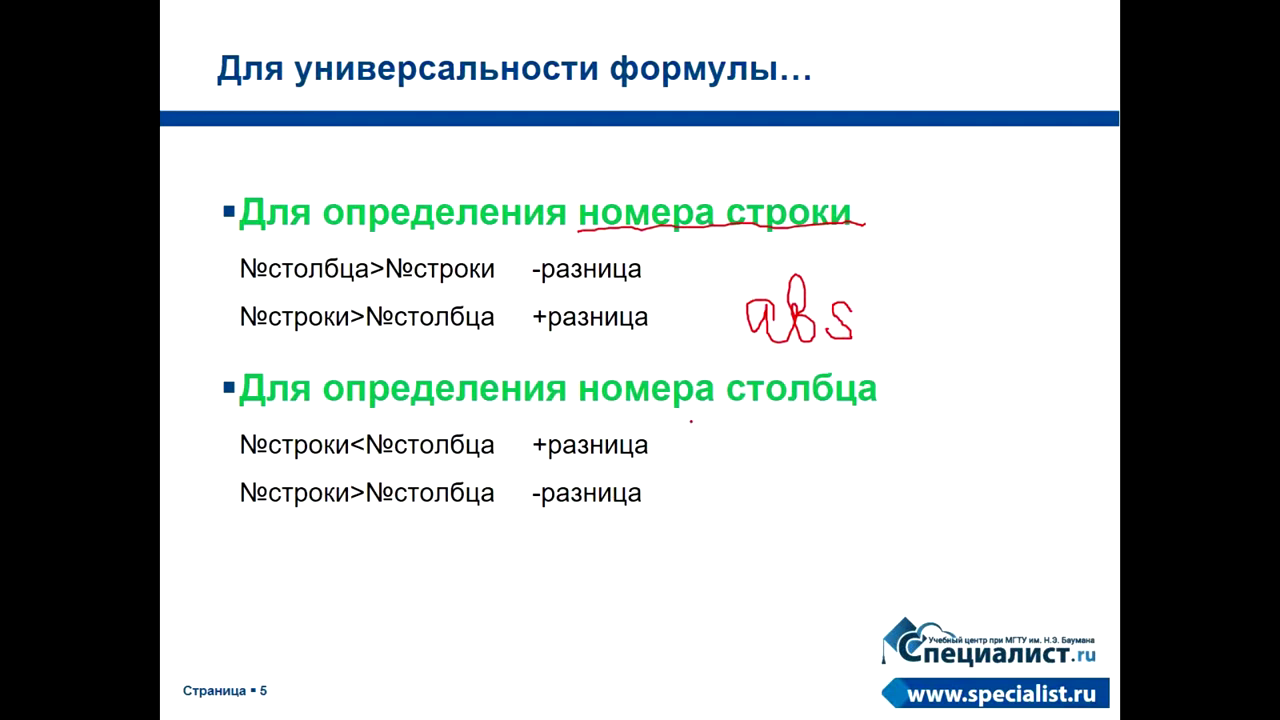
{"action": "left_click_drag", "start_coordinate": [576, 410], "coordinate": [878, 410]}
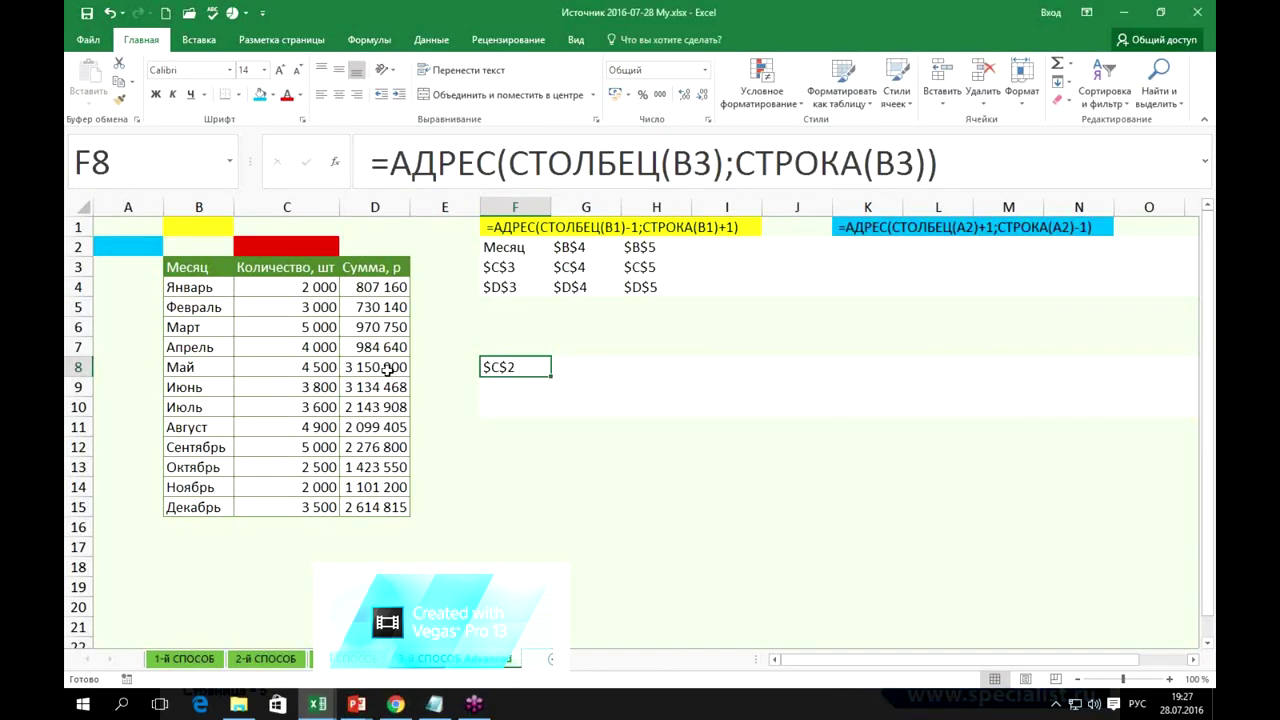
{"action": "key", "text": "ctrl+shift+u"}
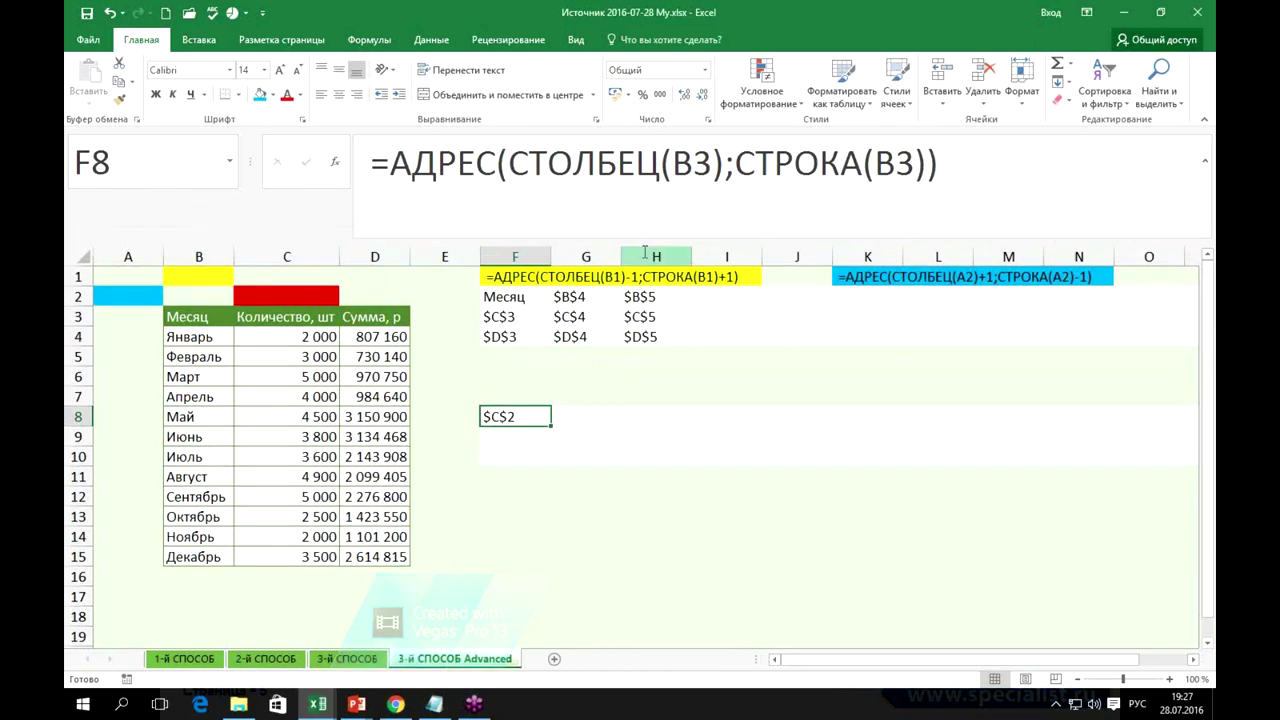
Widen the formula bar and insert +ЕСЛИ( after СТОЛБЕЦ(B3) in F8's formula.
{"action": "left_click_drag", "start_coordinate": [241, 155], "coordinate": [155, 155]}
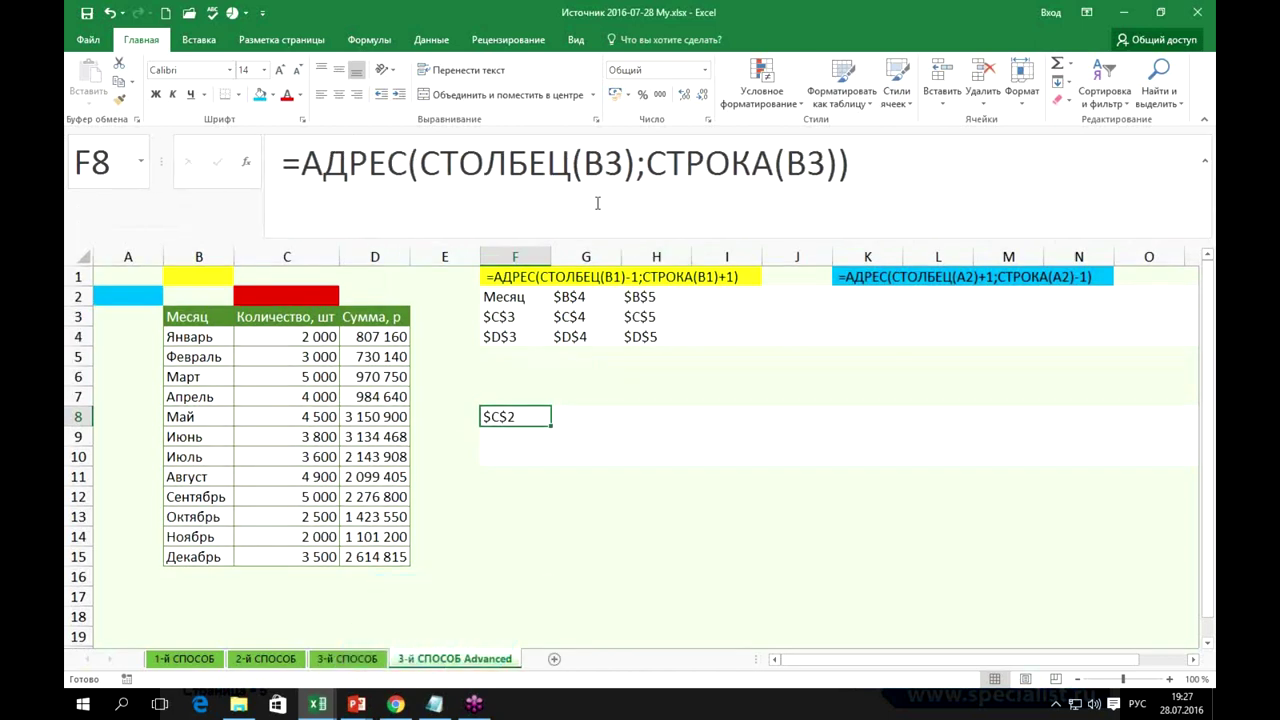
{"action": "left_click", "coordinate": [628, 168]}
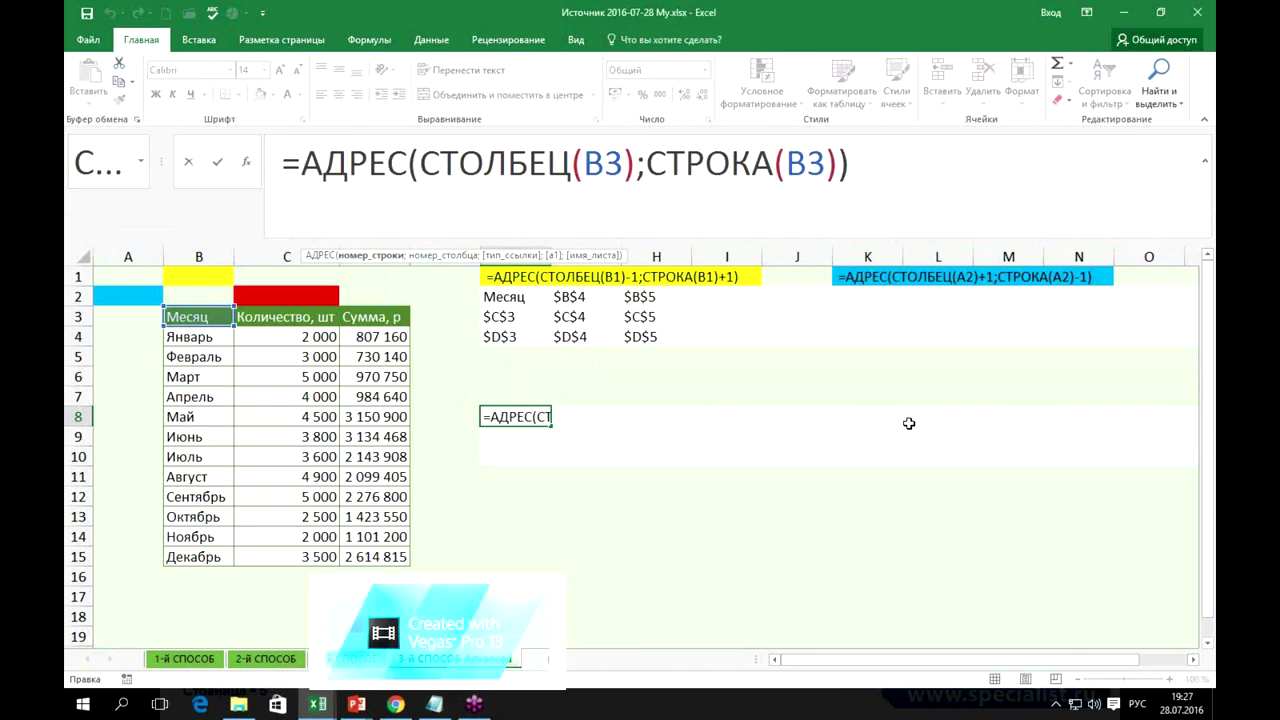
{"action": "type", "text": "+"}
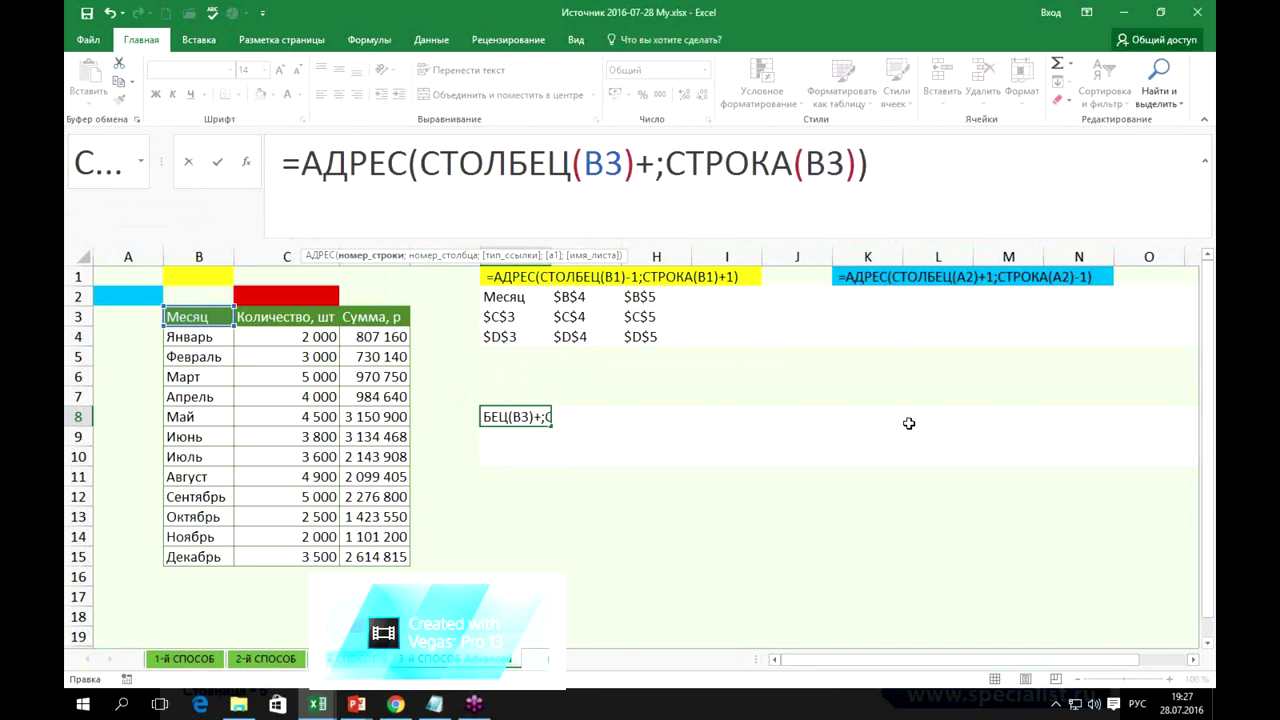
{"action": "type", "text": "ес"}
{"action": "key", "text": "Tab"}
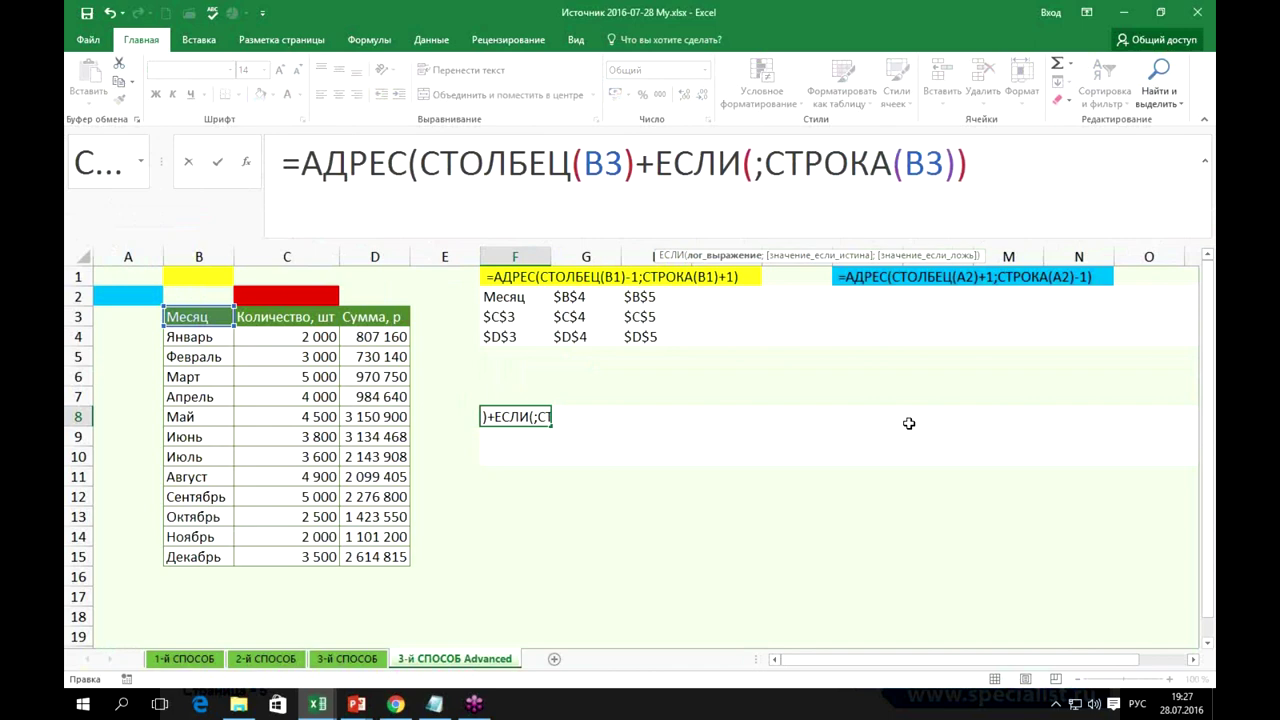
Glance at the slide show, then return to the workbook.
{"action": "left_click", "coordinate": [356, 704]}
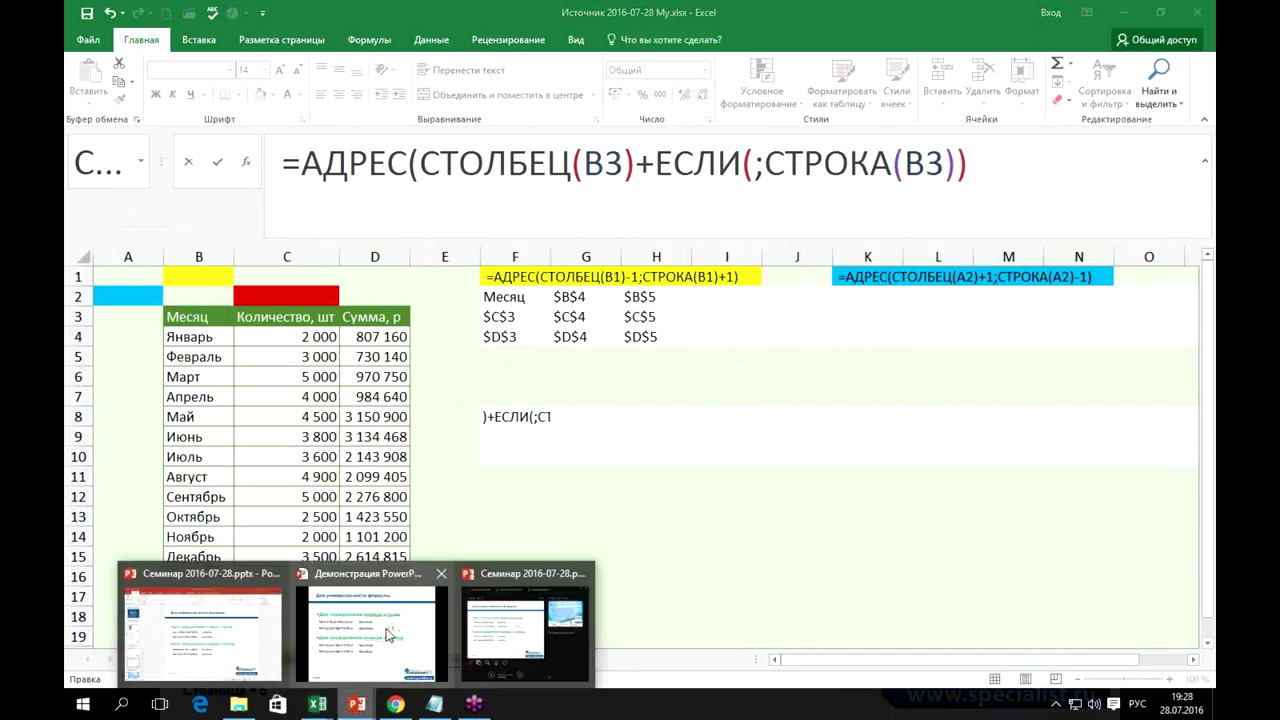
{"action": "left_click", "coordinate": [386, 635]}
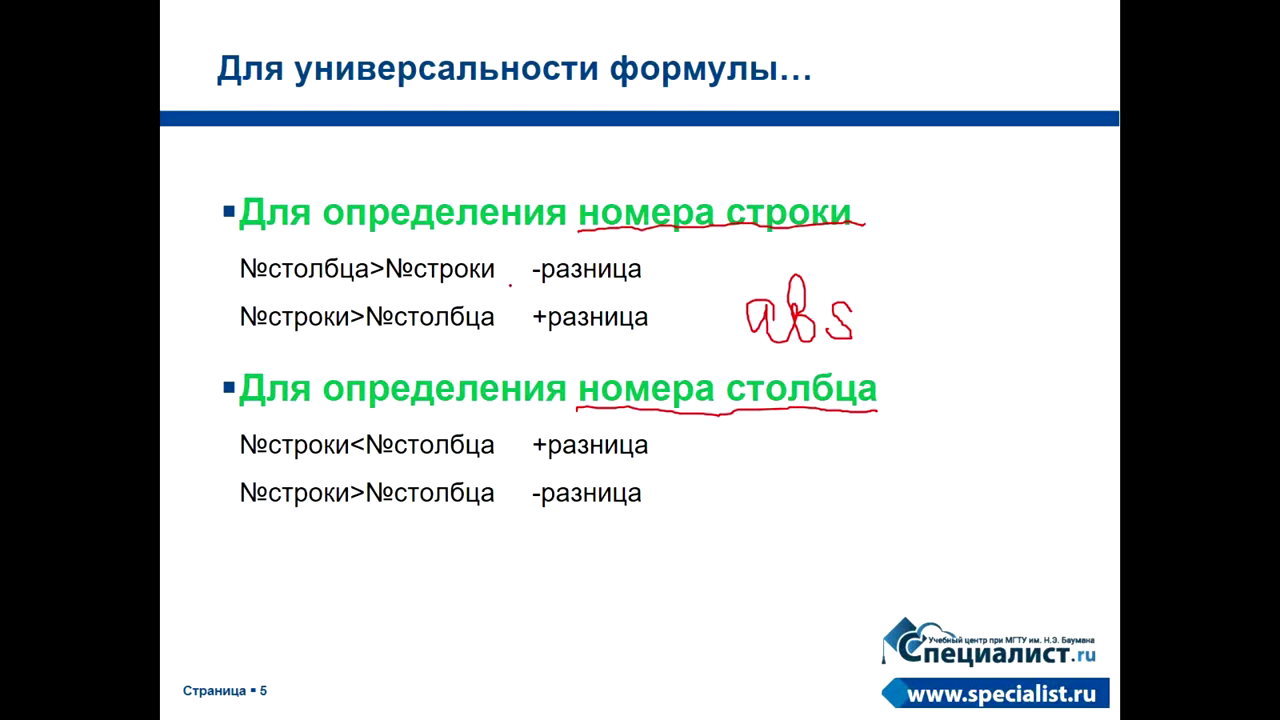
{"action": "key", "text": "alt+Tab"}
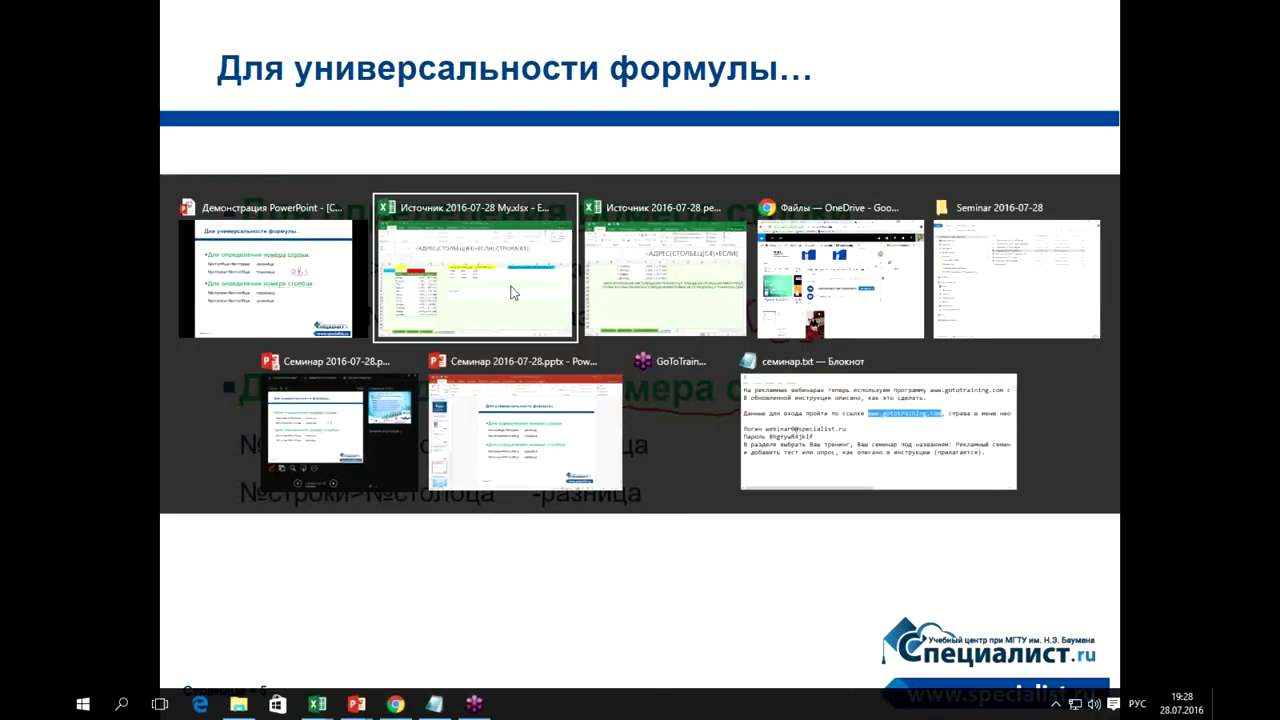
{"action": "left_click", "coordinate": [511, 292]}
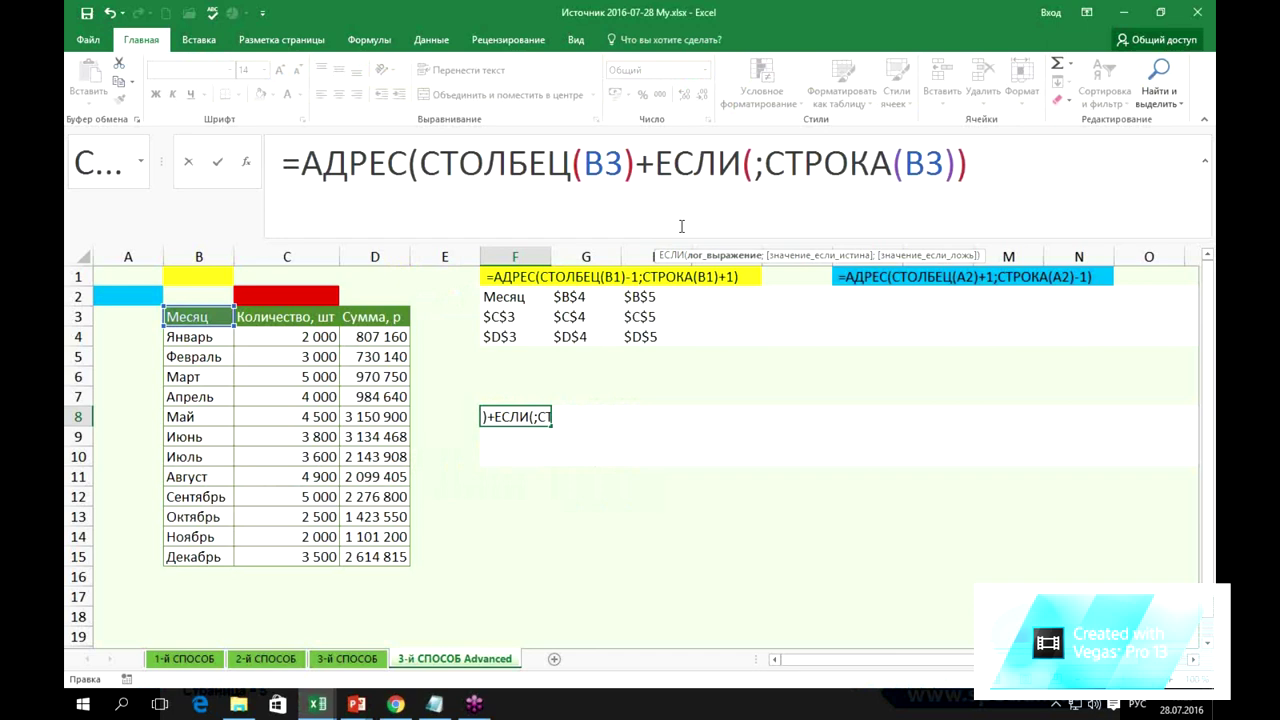
Start the ЕСЛИ condition with СТОЛБЕЦ($B$3).
{"action": "type", "text": "сто"}
{"action": "key", "text": "Tab"}
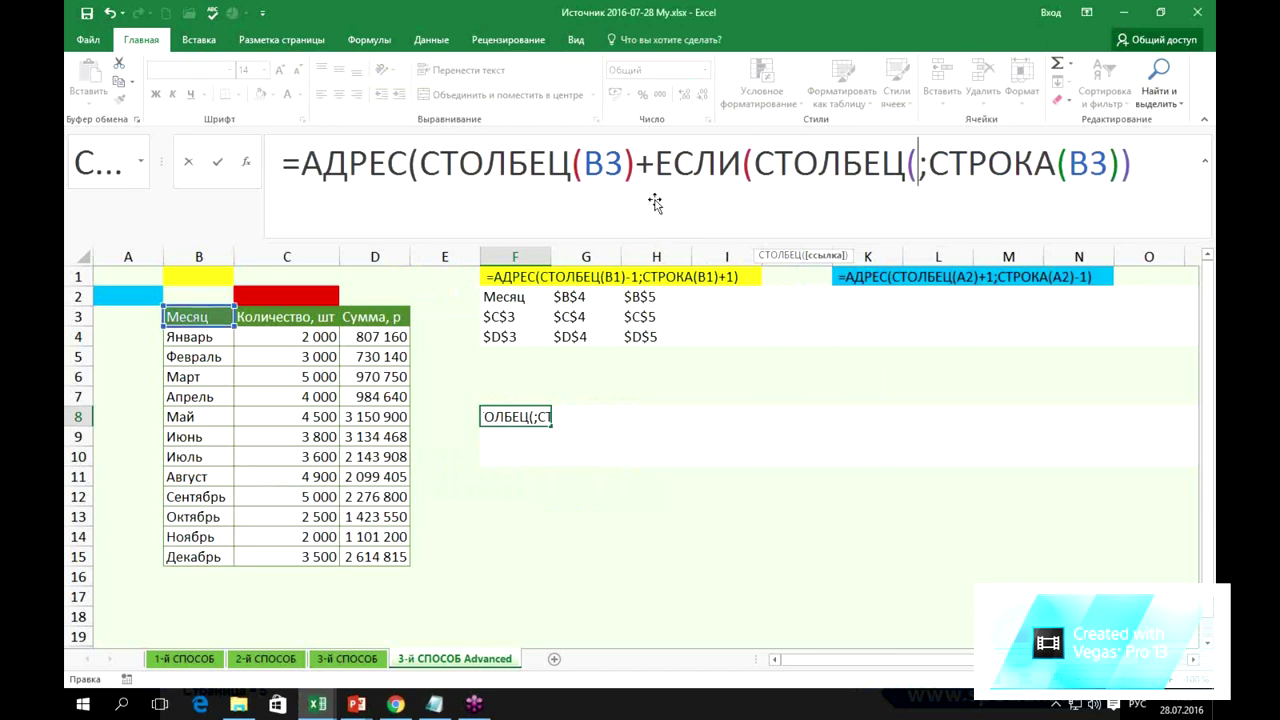
{"action": "left_click", "coordinate": [209, 317]}
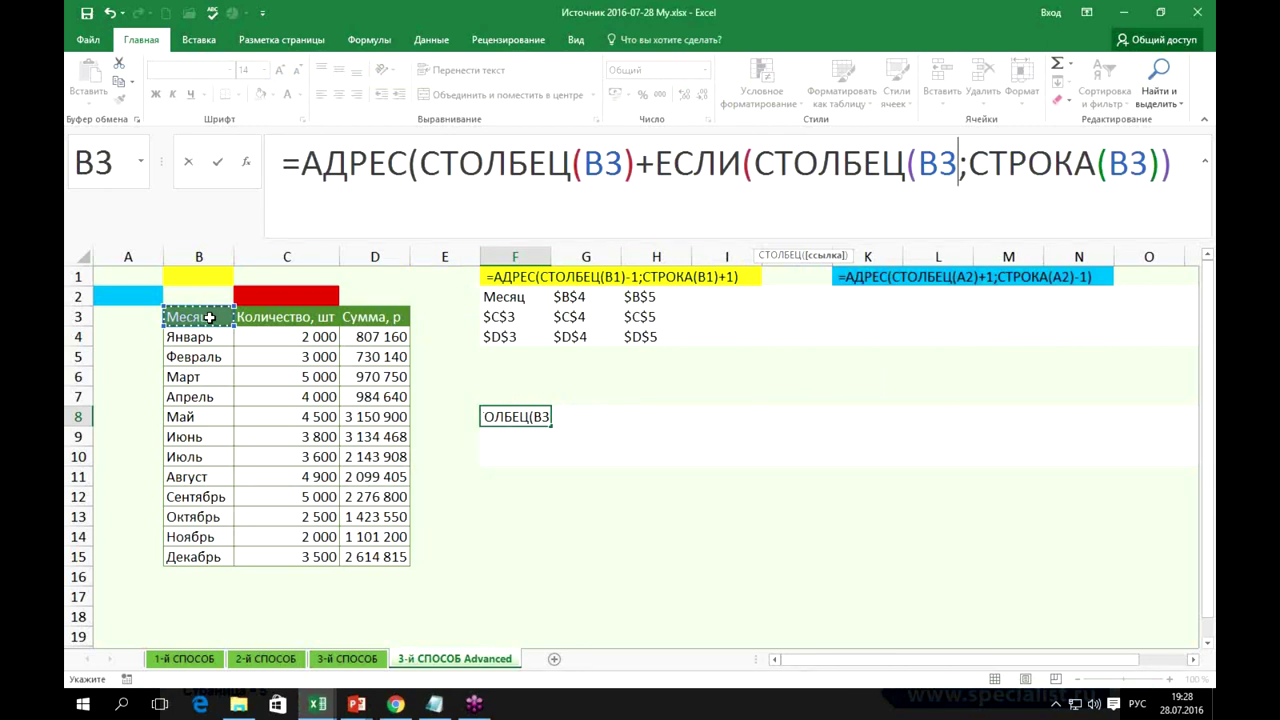
{"action": "key", "text": "F4"}
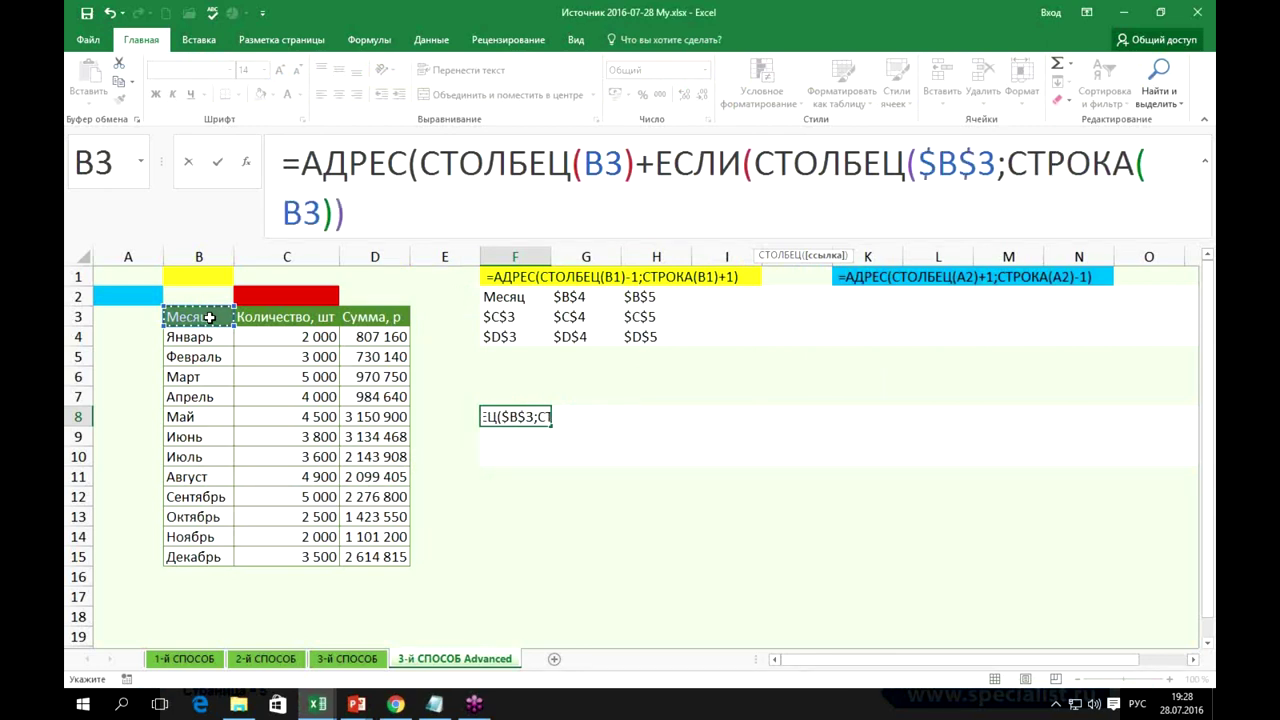
{"action": "type", "text": ")"}
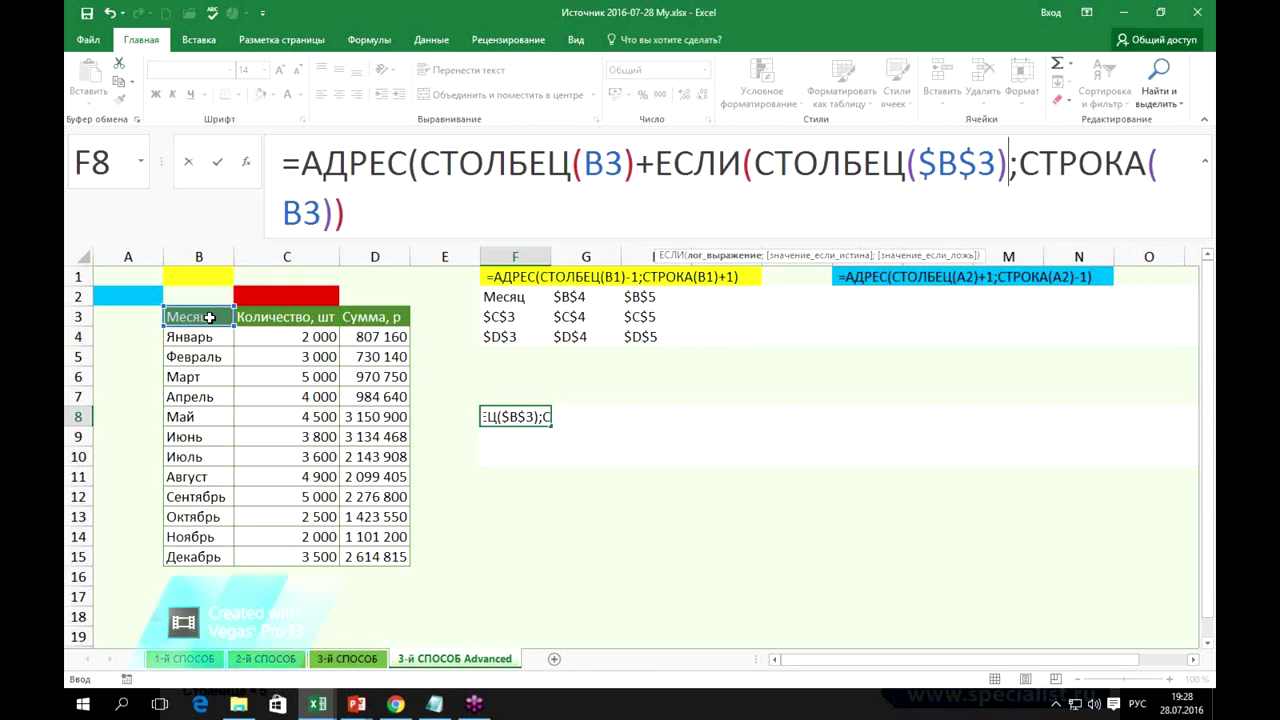
Complete the condition with >СТРОКА($B$3).
{"action": "key", "text": "alt+shift"}
{"action": "type", "text": ">"}
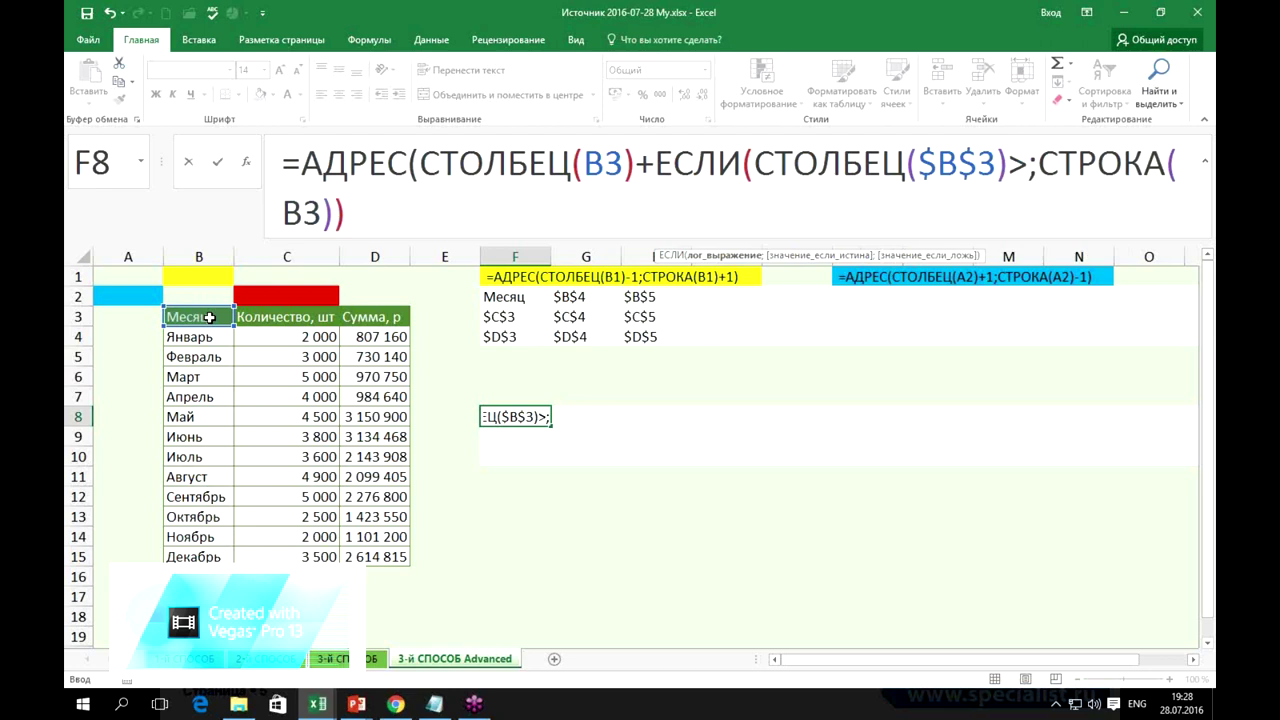
{"action": "type", "text": "cnhj"}
{"action": "key", "text": "BackSpace"}
{"action": "key", "text": "BackSpace"}
{"action": "key", "text": "BackSpace"}
{"action": "key", "text": "BackSpace"}
{"action": "key", "text": "alt+shift"}
{"action": "type", "text": "стр"}
{"action": "key", "text": "Tab"}
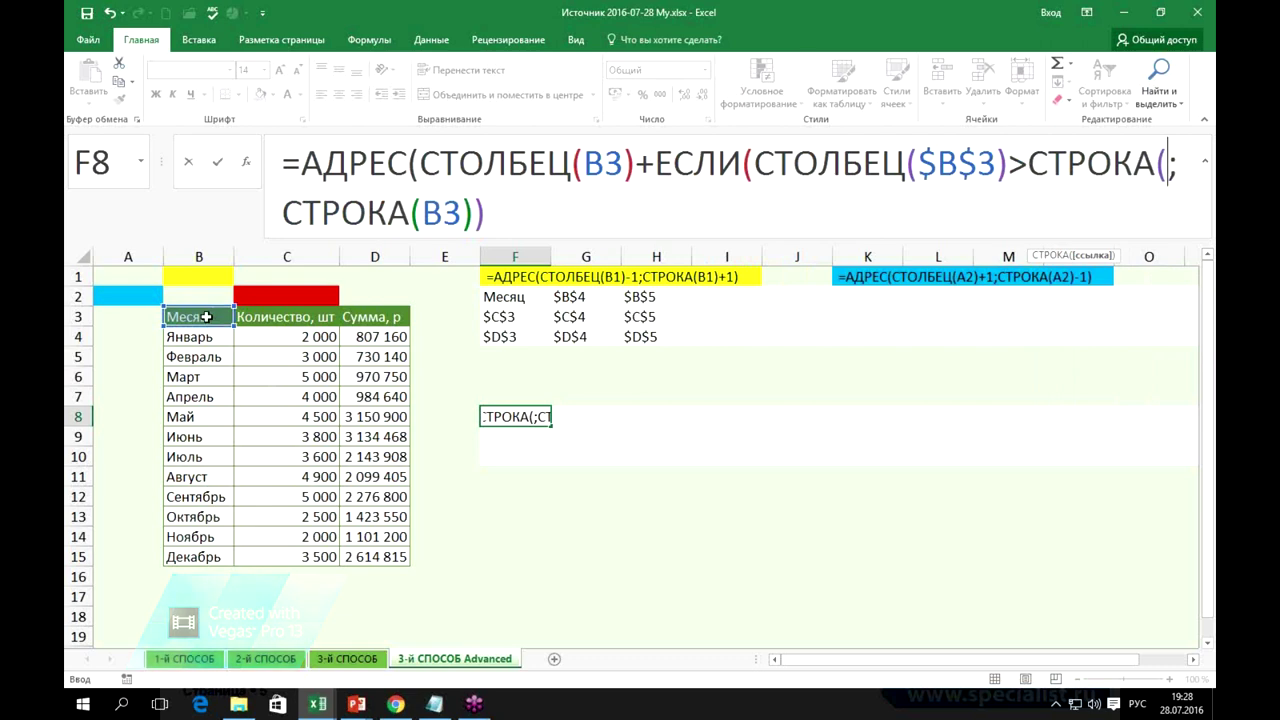
{"action": "left_click", "coordinate": [205, 317]}
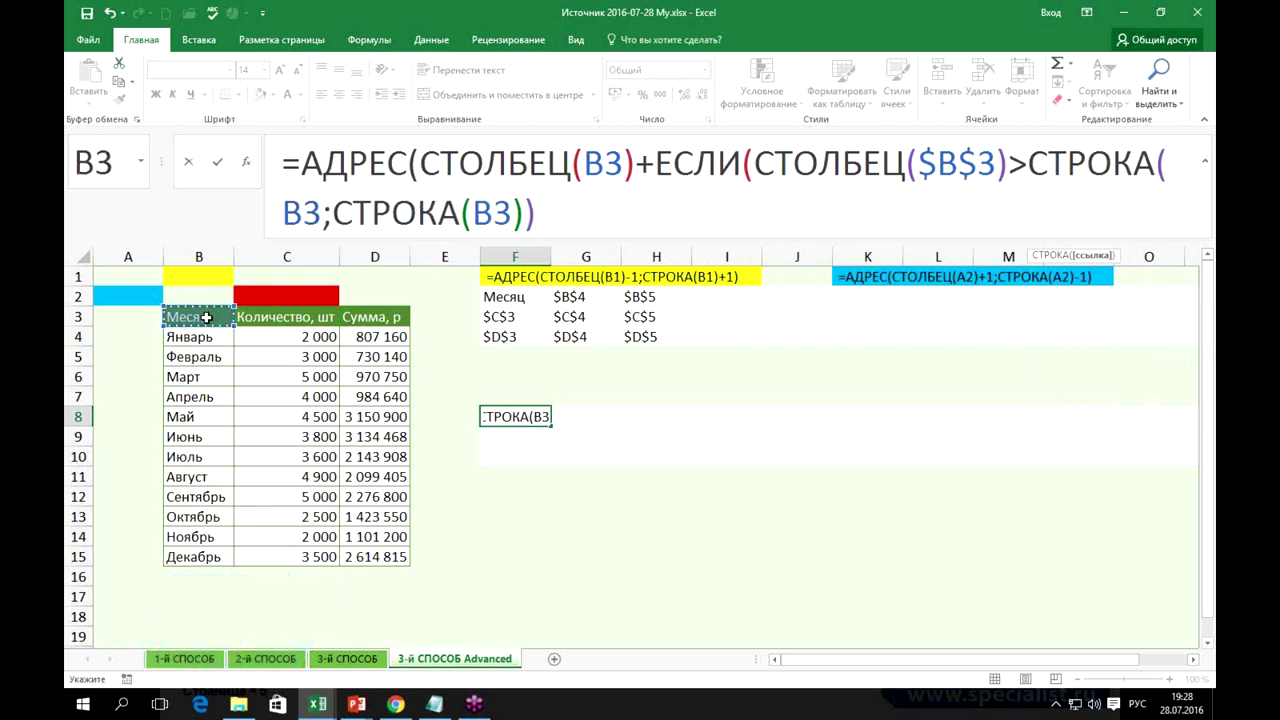
{"action": "type", "text": ")"}
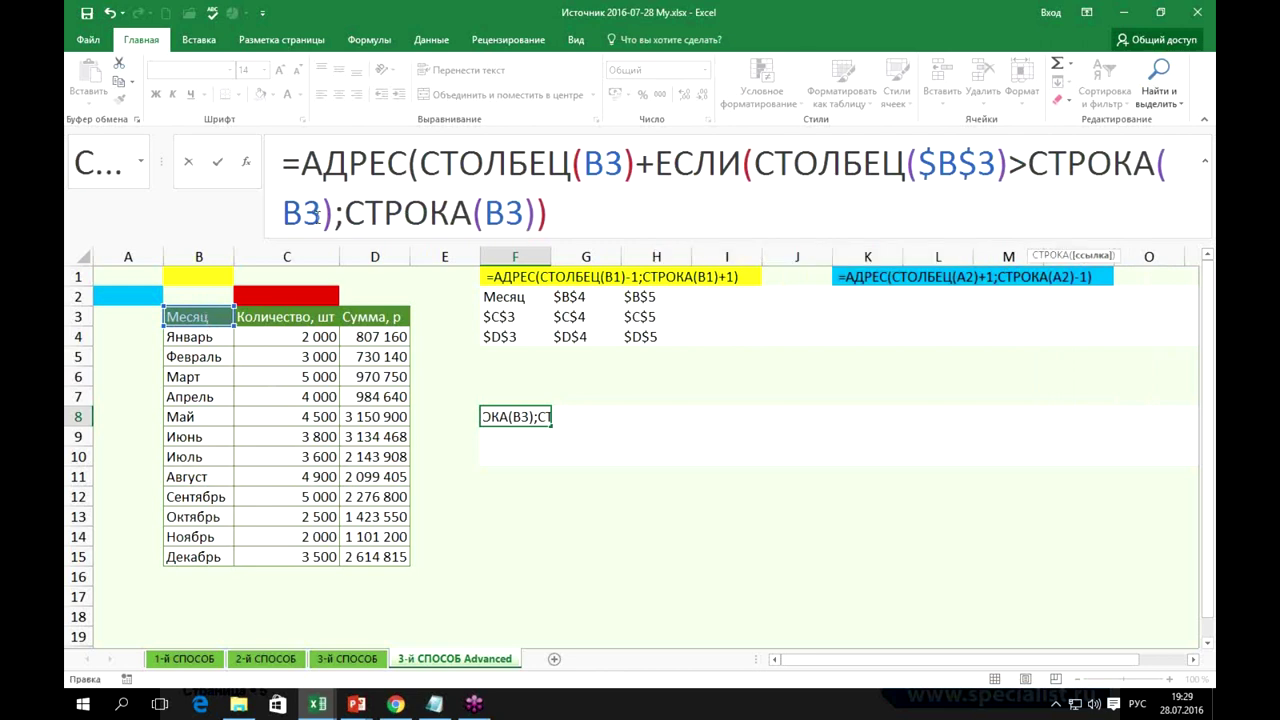
{"action": "key", "text": "F4"}
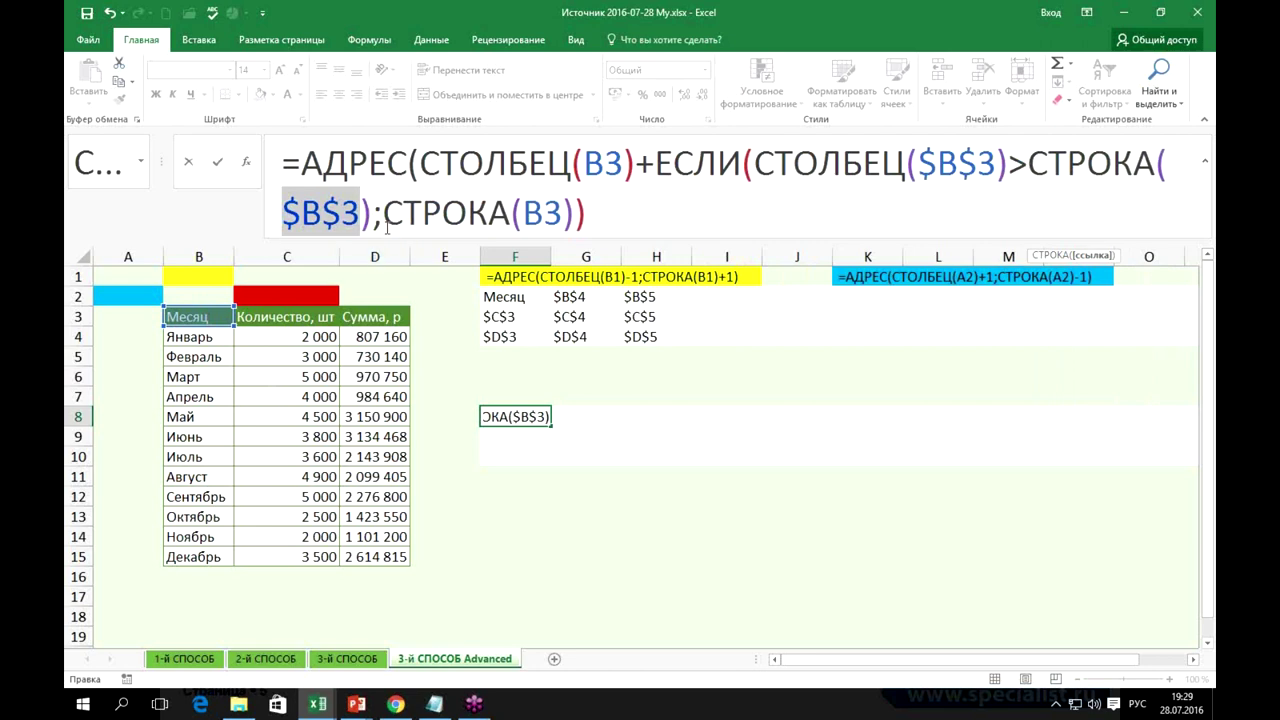
{"action": "left_click", "coordinate": [373, 206]}
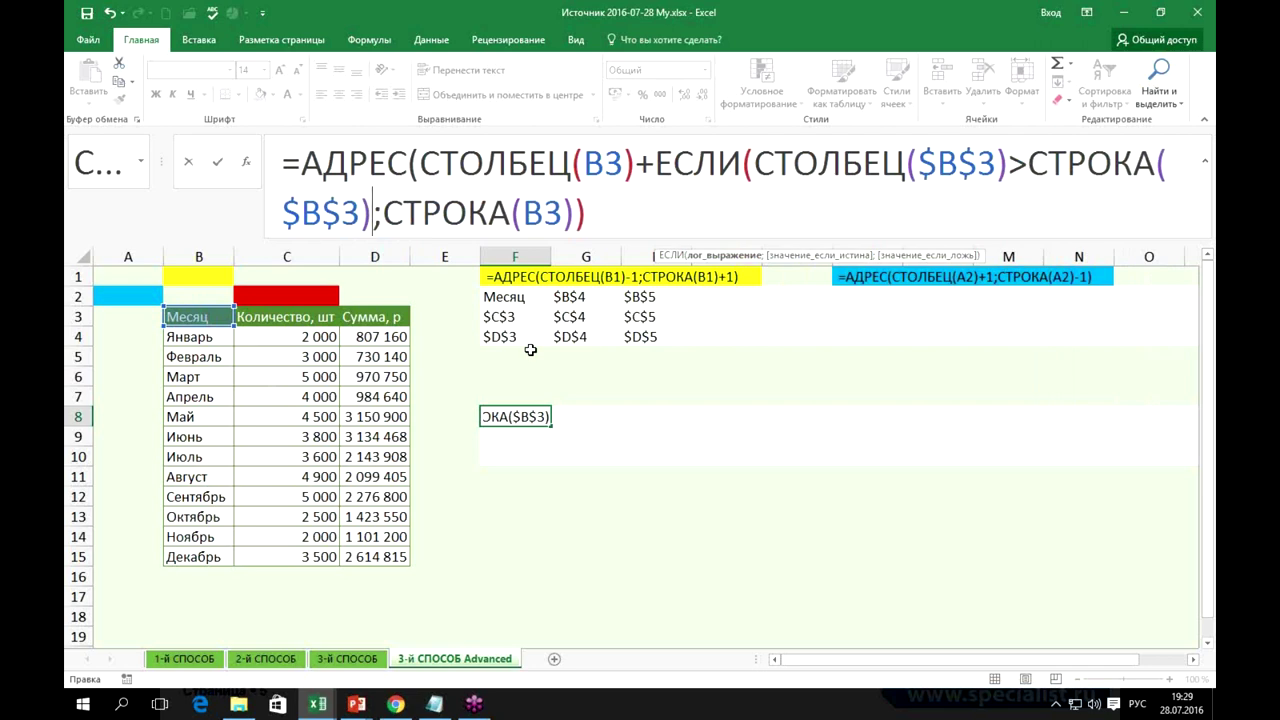
Break F8's formula onto a new line and add a semicolon after the ЕСЛИ condition.
{"action": "key", "text": "alt+Return"}
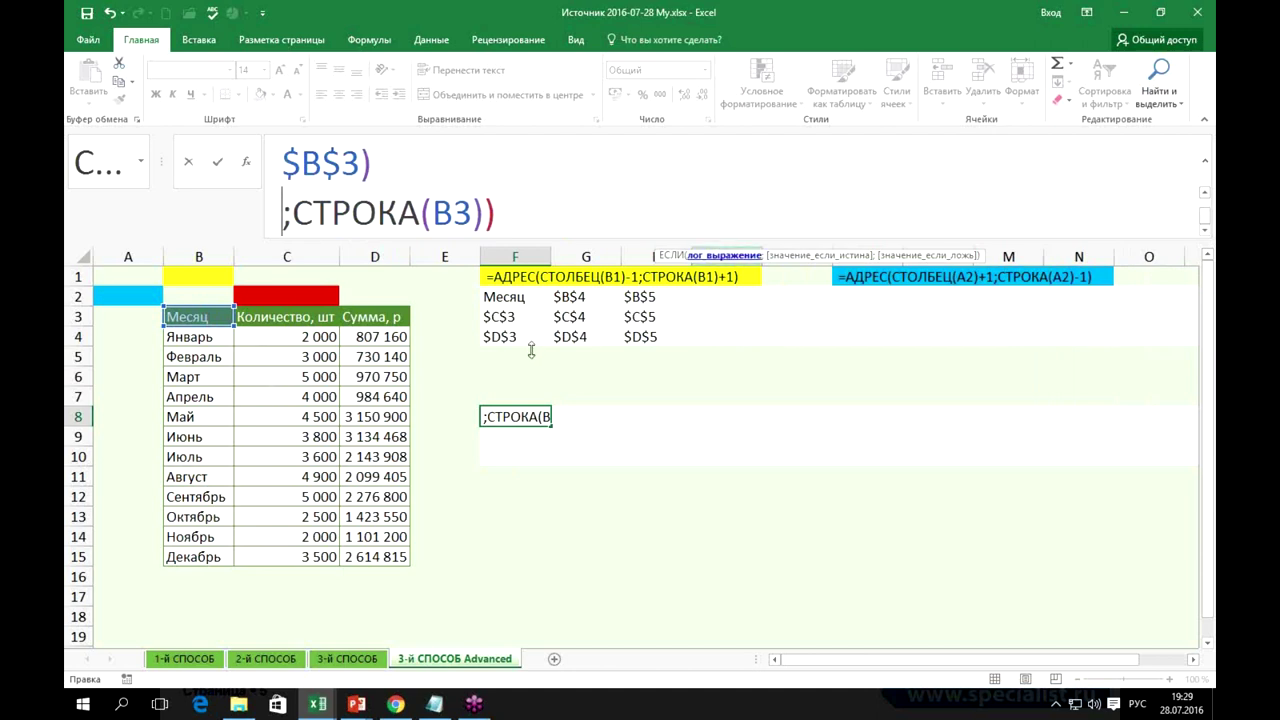
{"action": "key", "text": "ctrl+shift+u"}
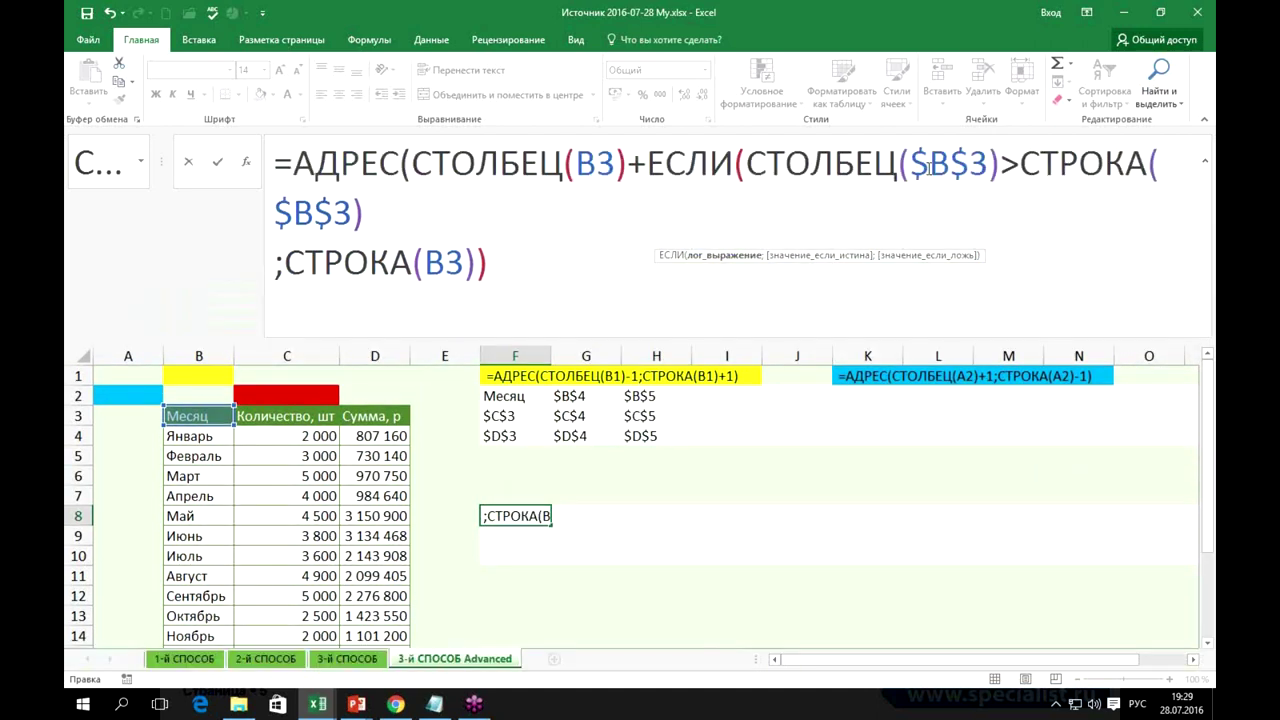
{"action": "left_click", "coordinate": [383, 218]}
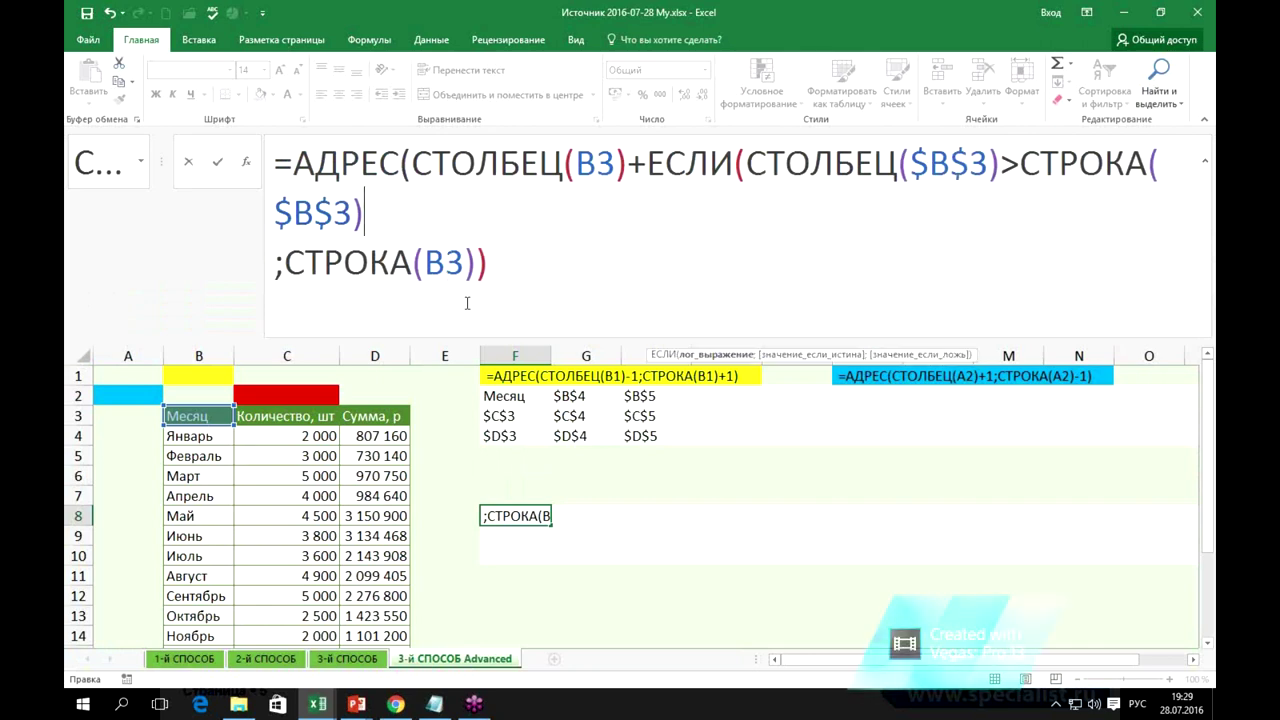
{"action": "type", "text": ";"}
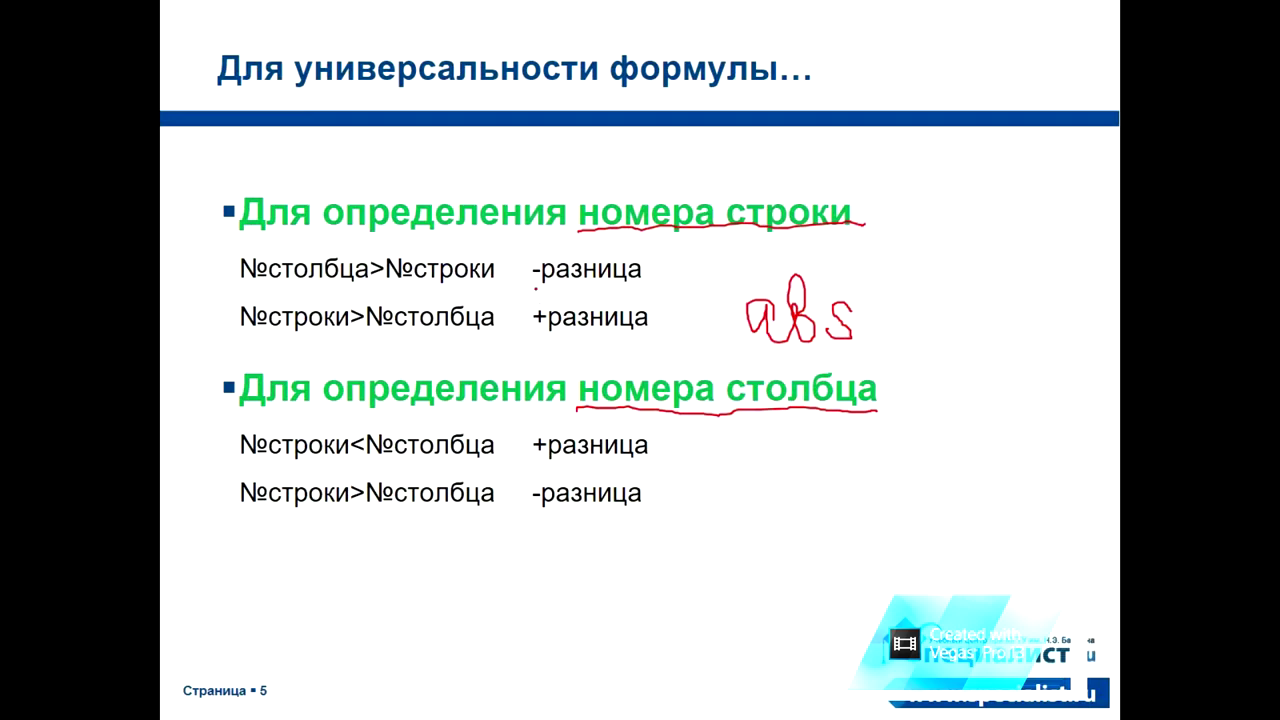
{"action": "key", "text": "alt+Tab"}
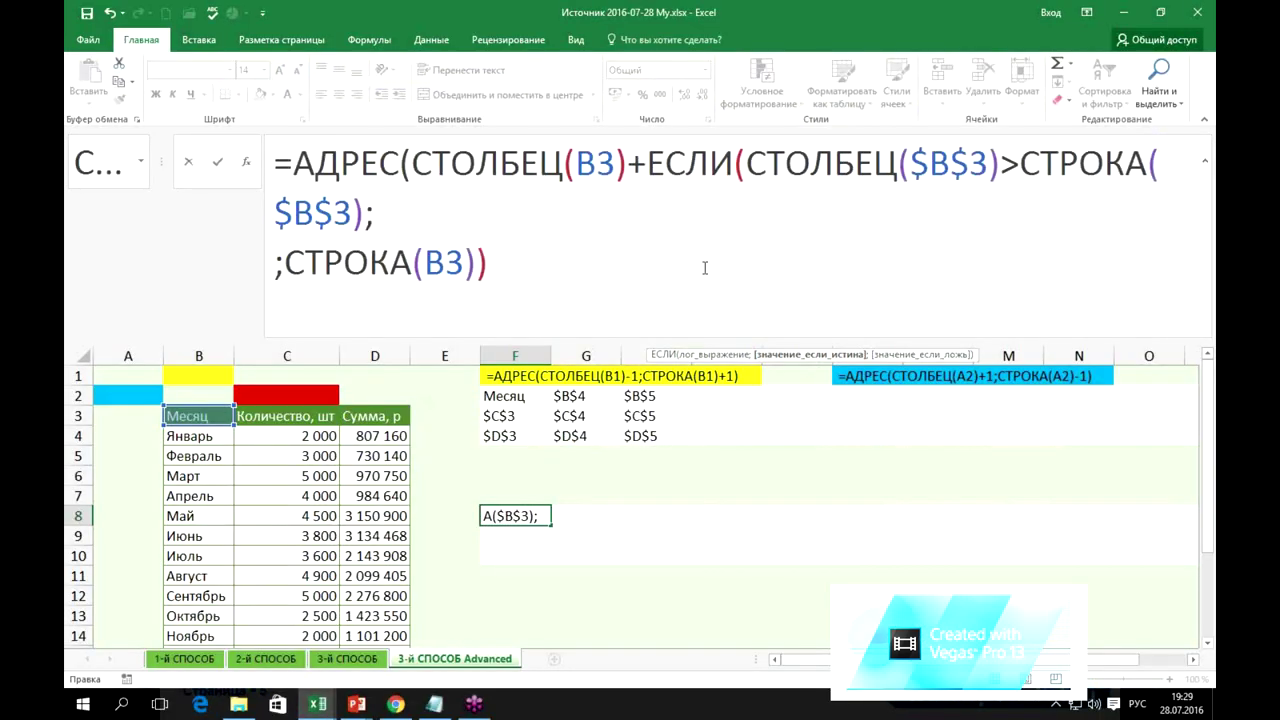
Enter -(СТОЛБЕЦ($B$3)-СТРОКА($B$3)); as the true result, reusing the copied condition with > changed to -.
{"action": "type", "text": "-"}
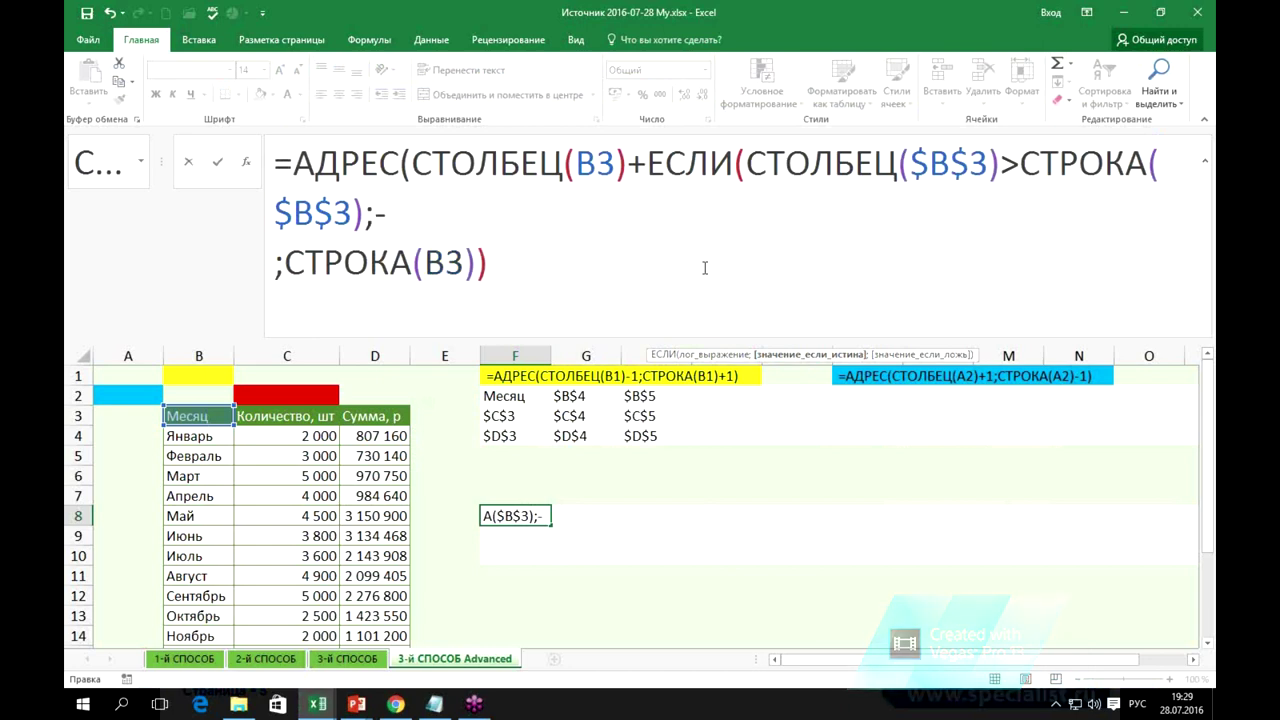
{"action": "type", "text": "("}
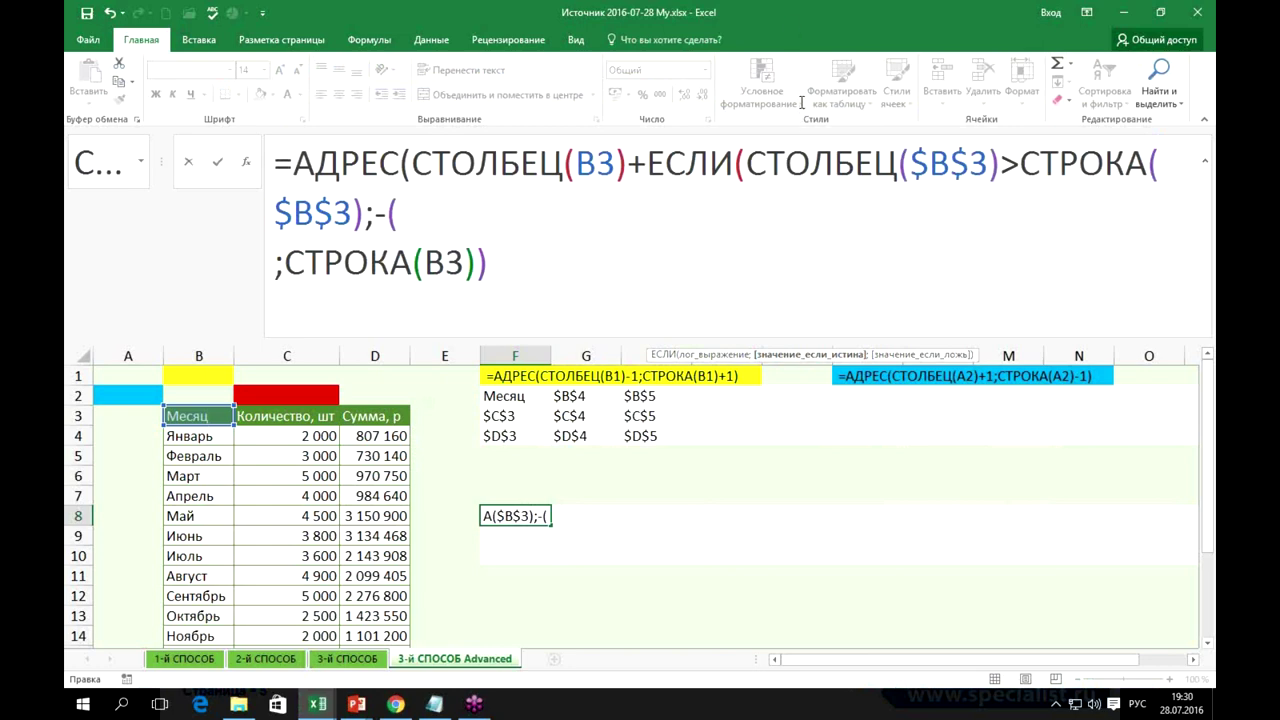
{"action": "mouse_move", "coordinate": [748, 162]}
{"action": "left_mouse_down"}
{"action": "mouse_move", "coordinate": [316, 212]}
{"action": "mouse_move", "coordinate": [362, 212]}
{"action": "left_mouse_up"}
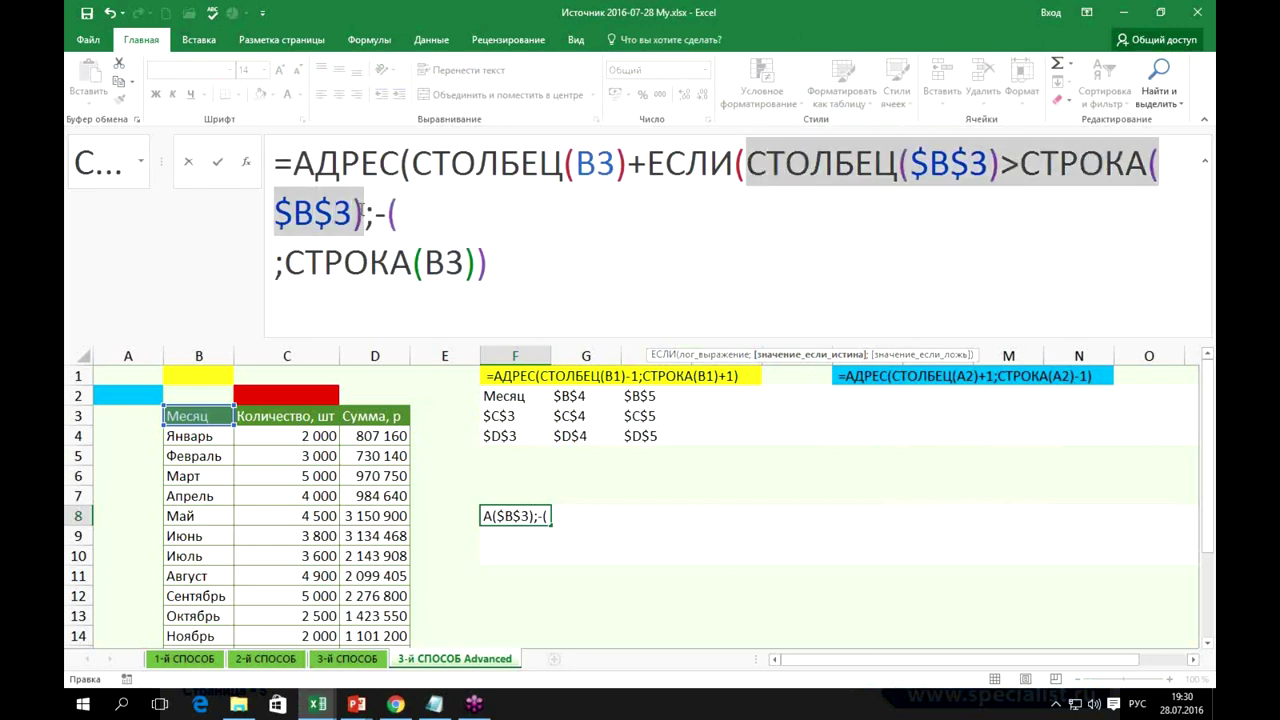
{"action": "key", "text": "ctrl+c"}
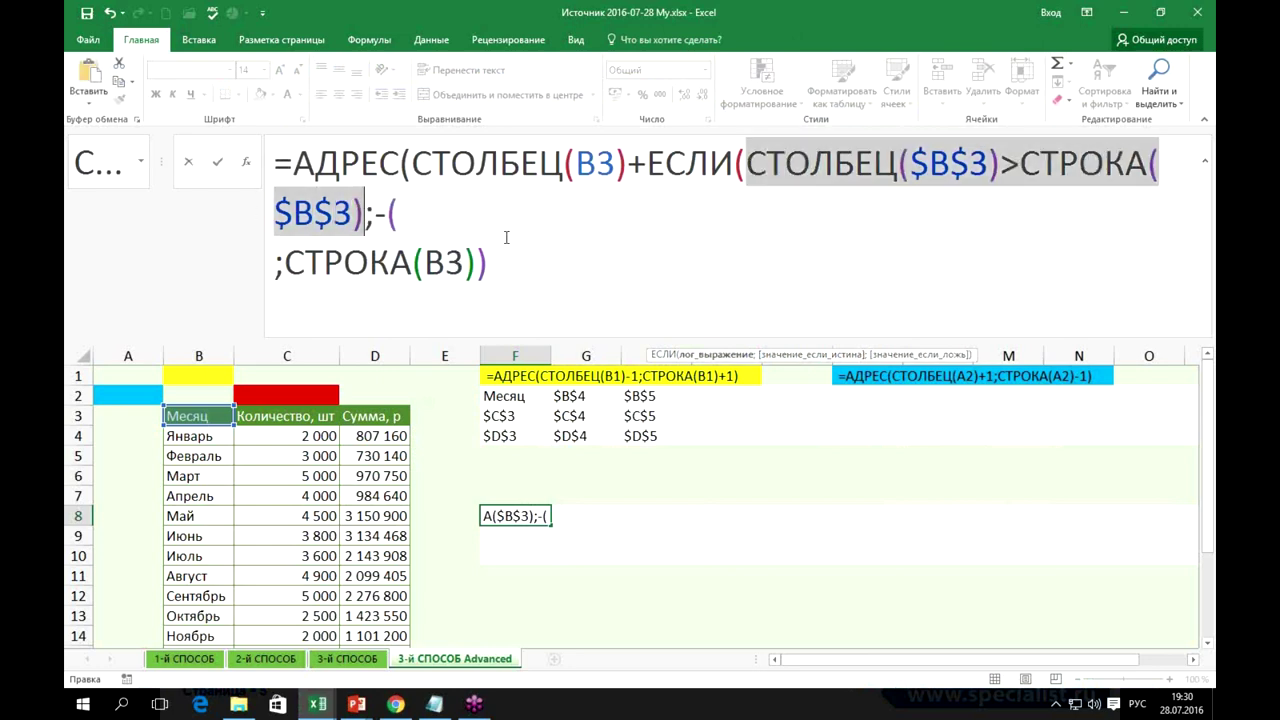
{"action": "left_click", "coordinate": [473, 207]}
{"action": "key", "text": "ctrl+v"}
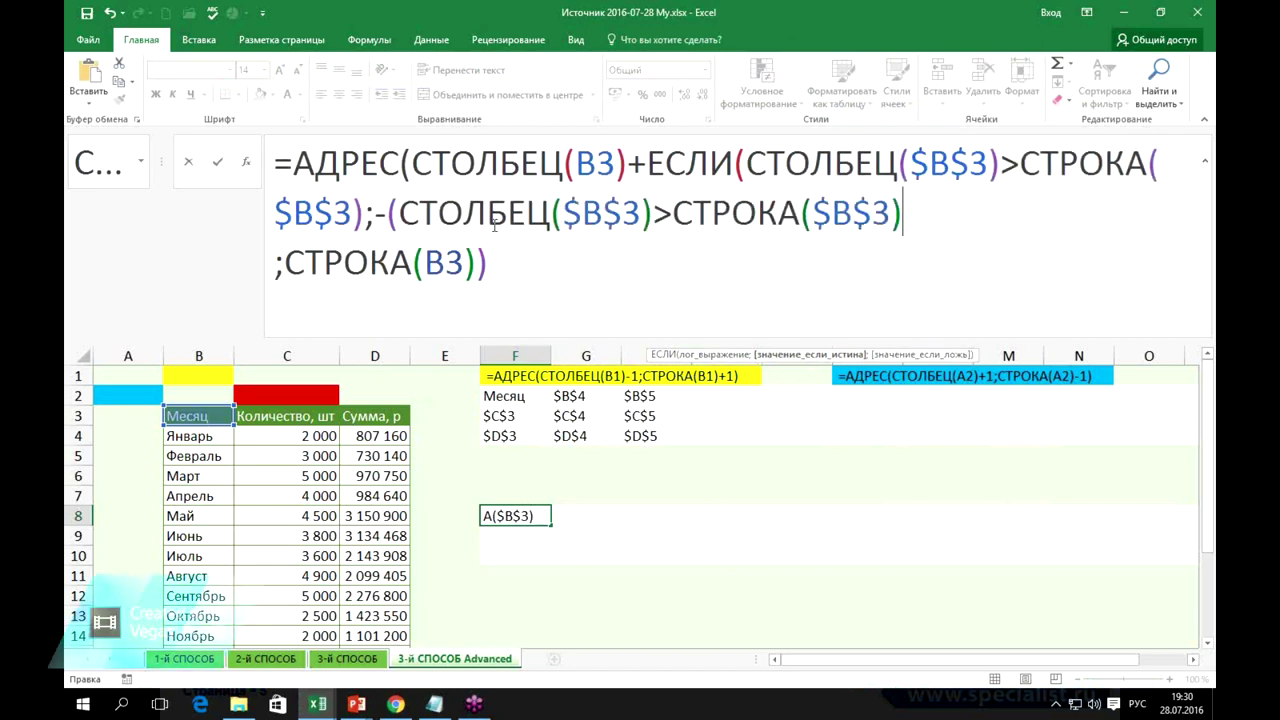
{"action": "left_click_drag", "start_coordinate": [652, 212], "coordinate": [672, 212]}
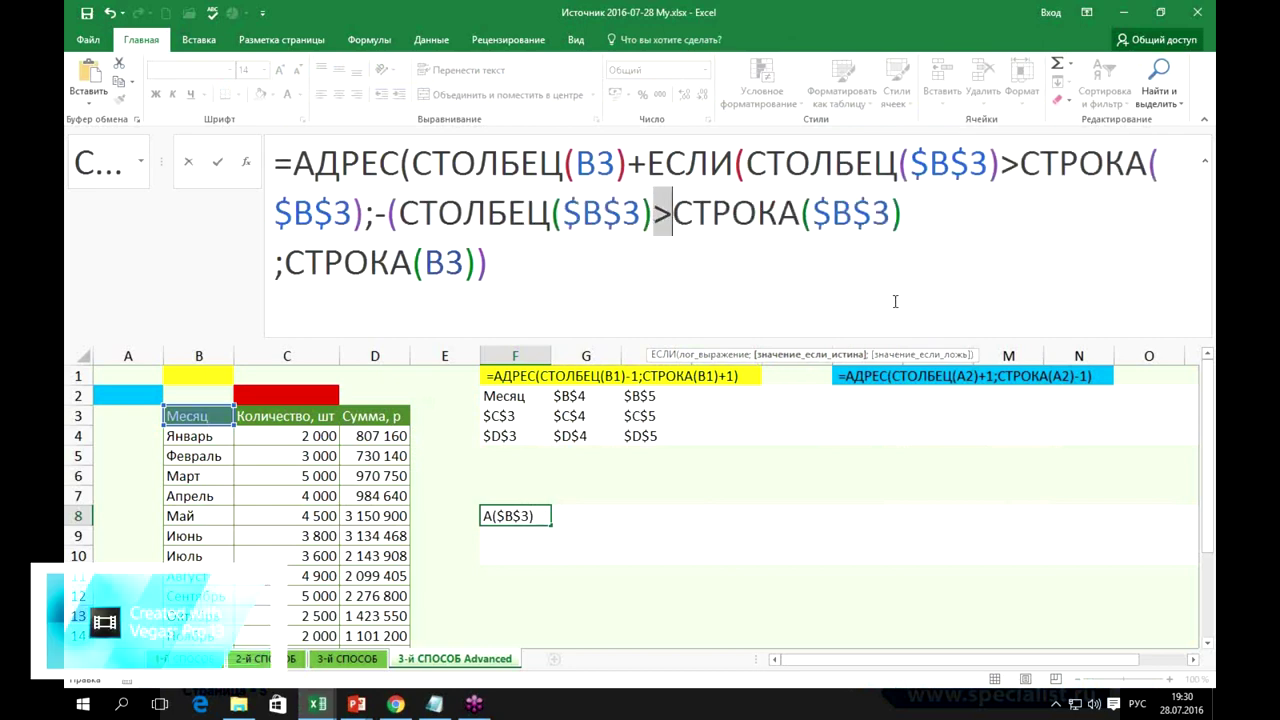
{"action": "type", "text": "-"}
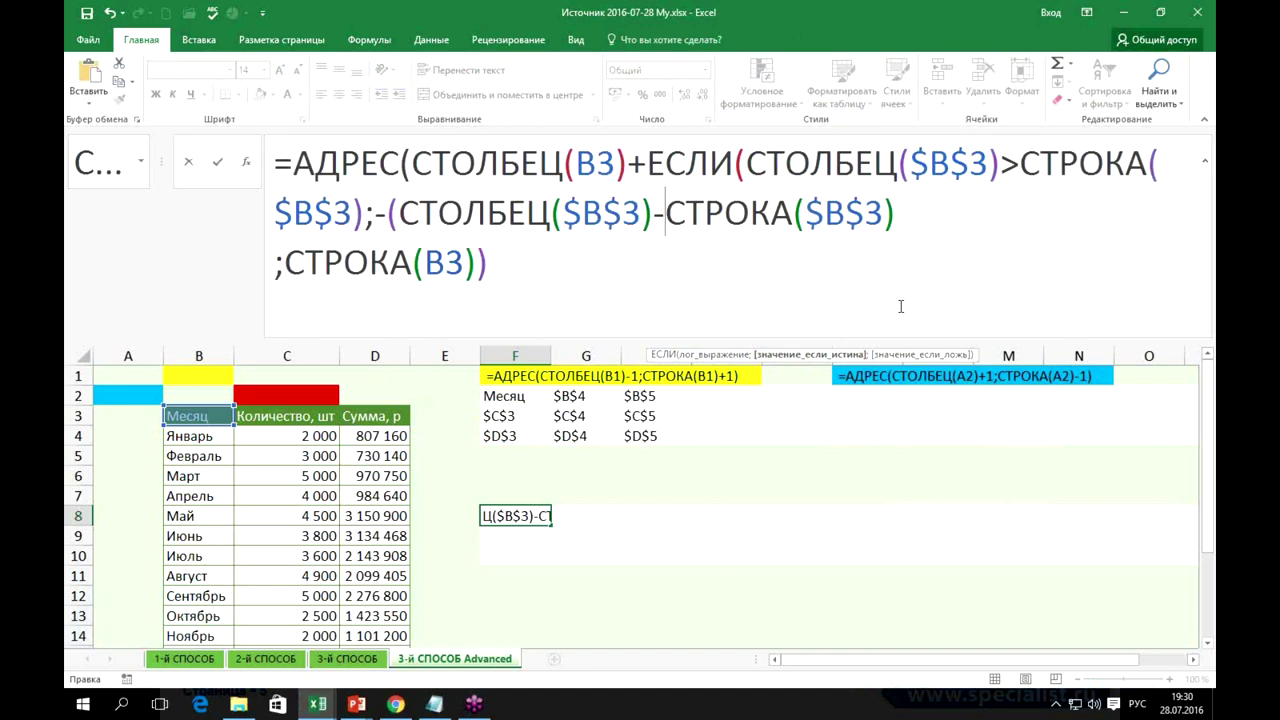
{"action": "key", "text": "End"}
{"action": "type", "text": ";"}
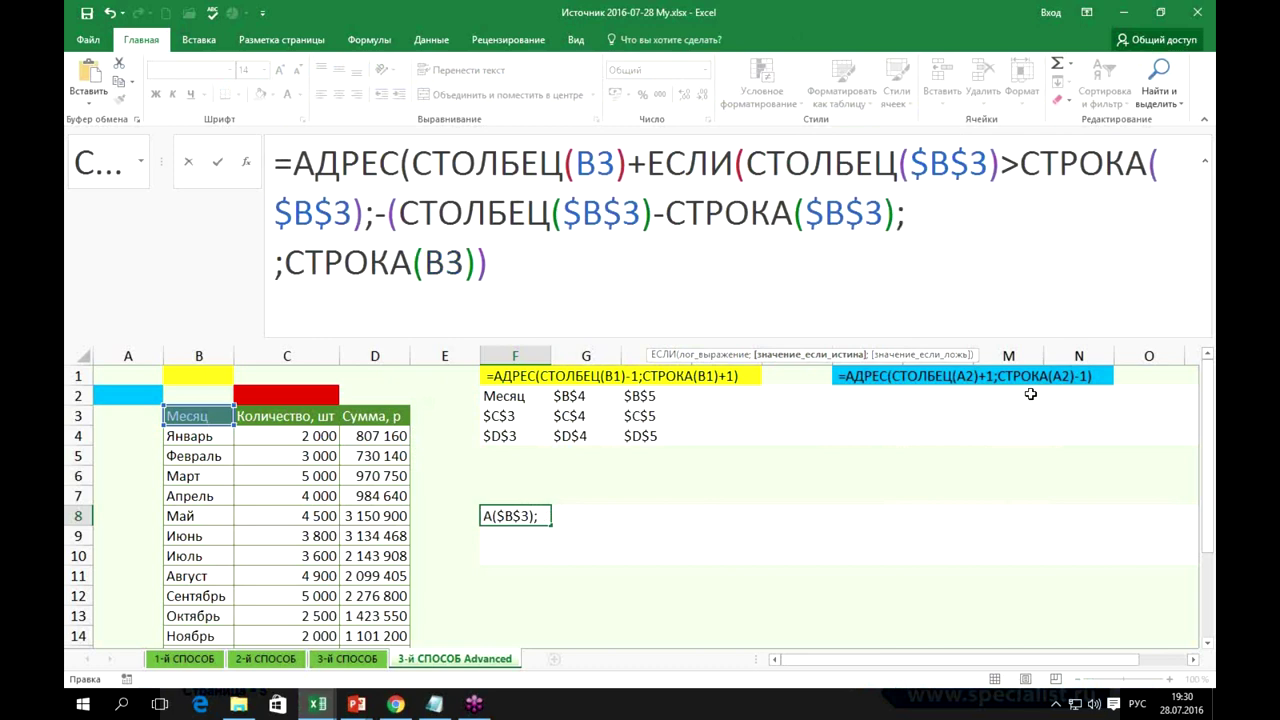
{"action": "key", "text": "BackSpace"}
{"action": "type", "text": ")"}
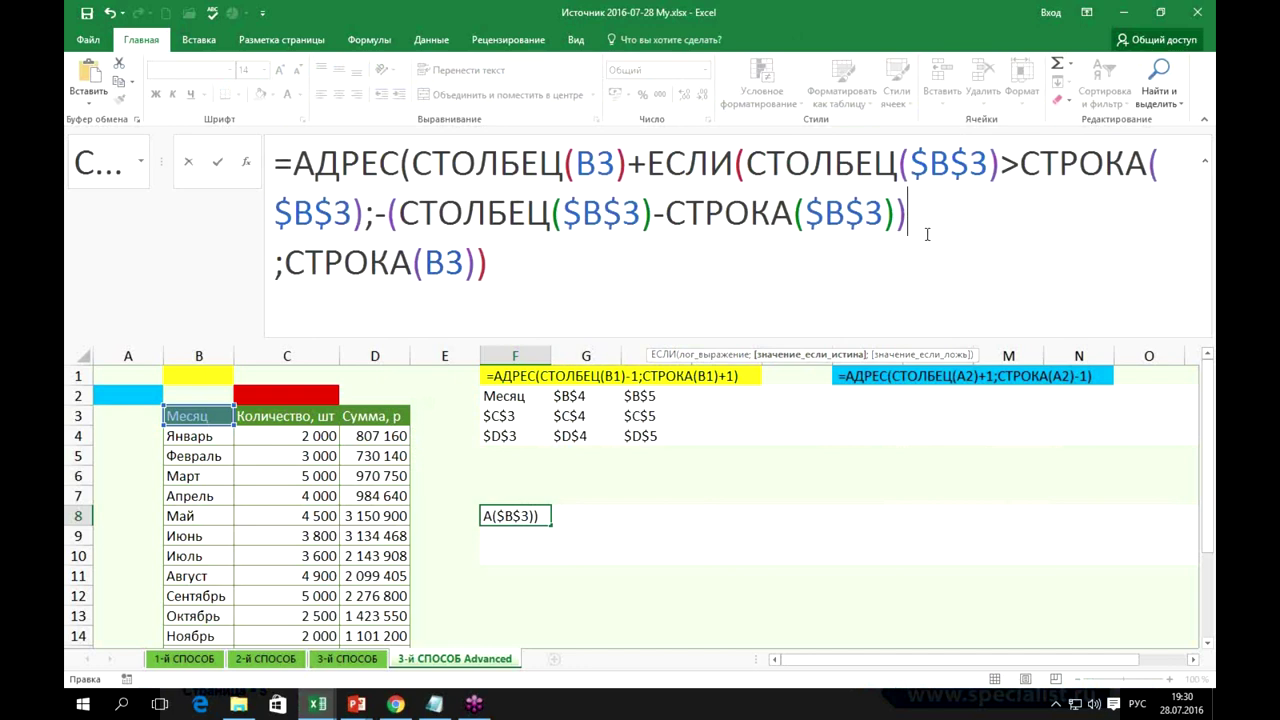
{"action": "type", "text": ";"}
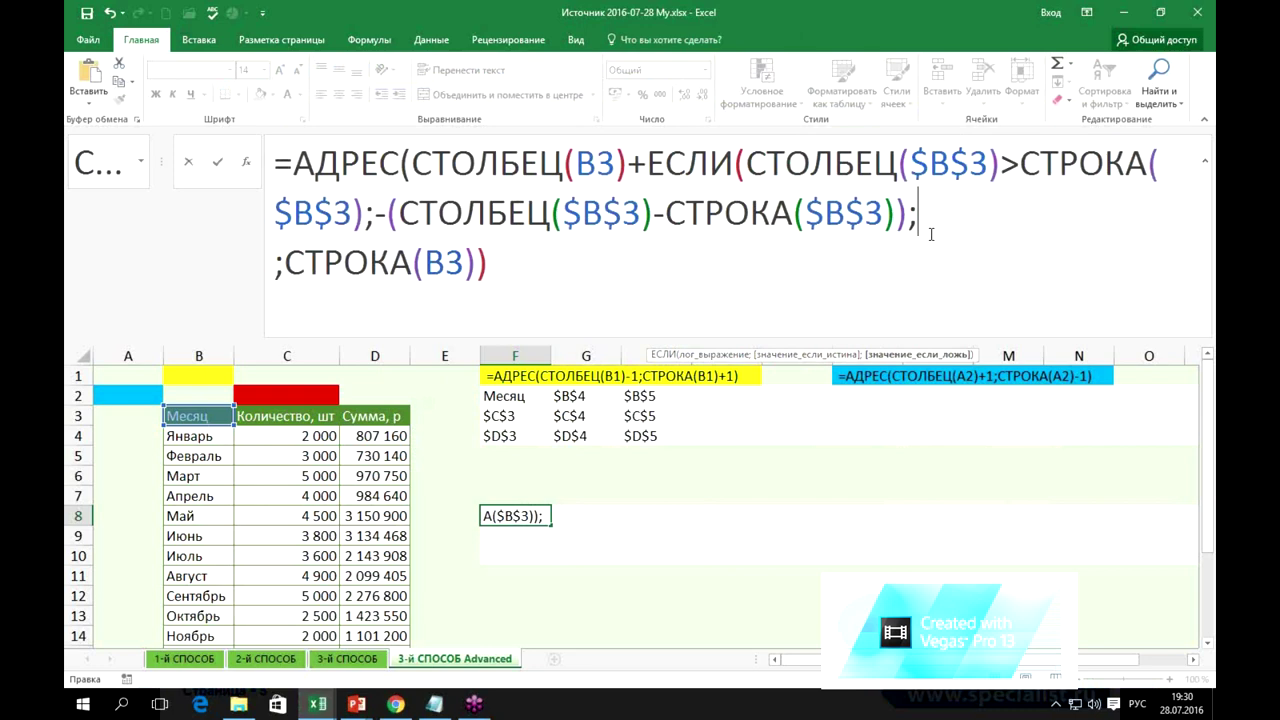
Add ABS(СТОЛБЕЦ($B$3)-СТРОКА($B$3)) as the ЕСЛИ's false result.
{"action": "type", "text": "фиы"}
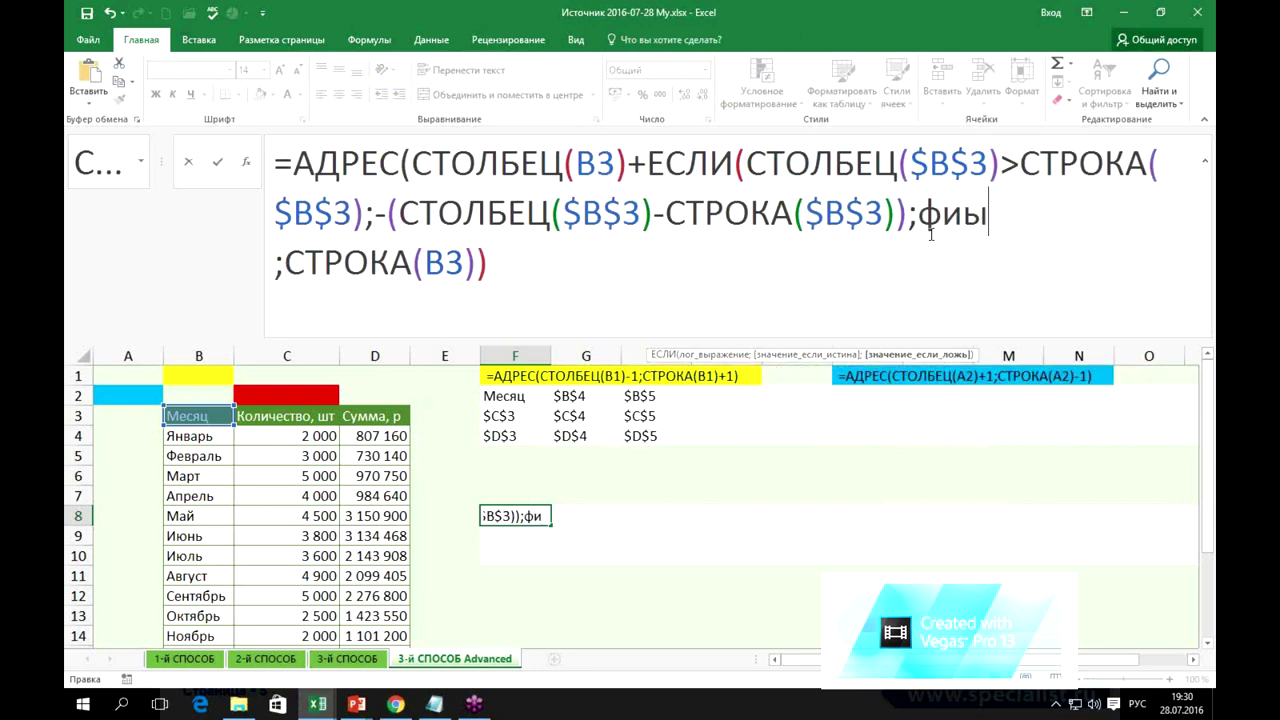
{"action": "key", "text": "BackSpace"}
{"action": "key", "text": "BackSpace"}
{"action": "key", "text": "BackSpace"}
{"action": "key", "text": "alt+shift"}
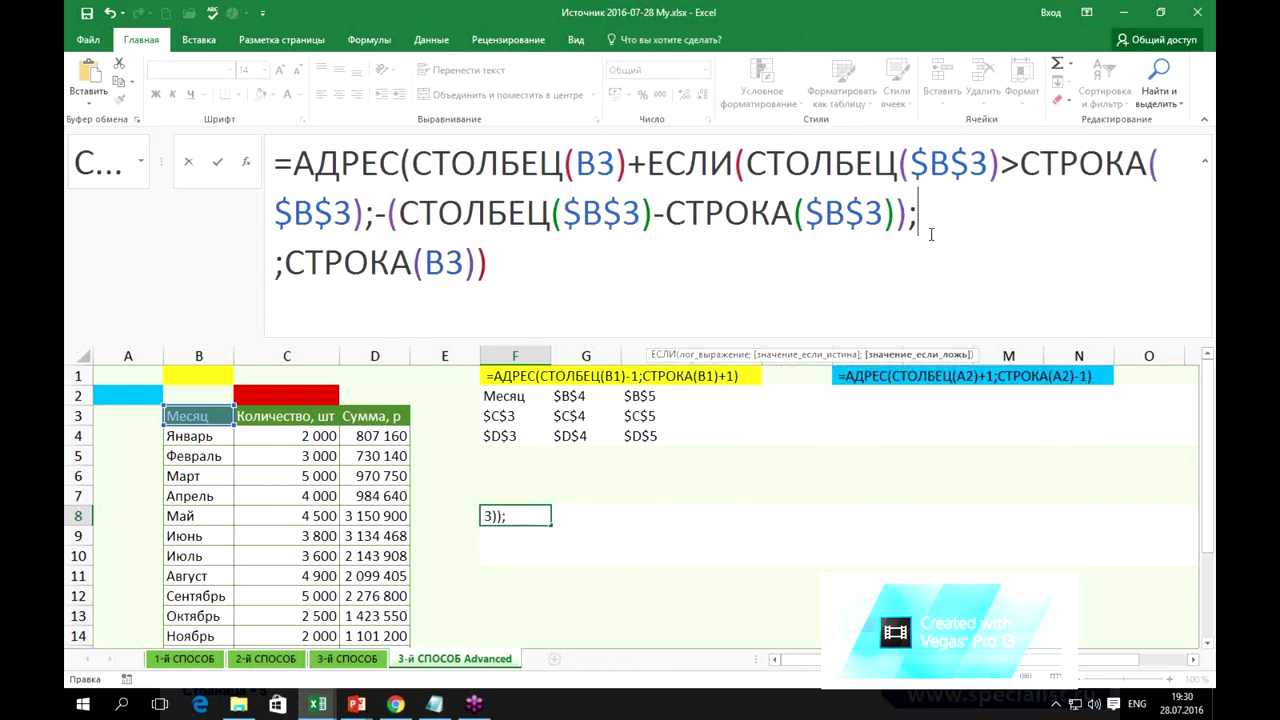
{"action": "type", "text": "abs"}
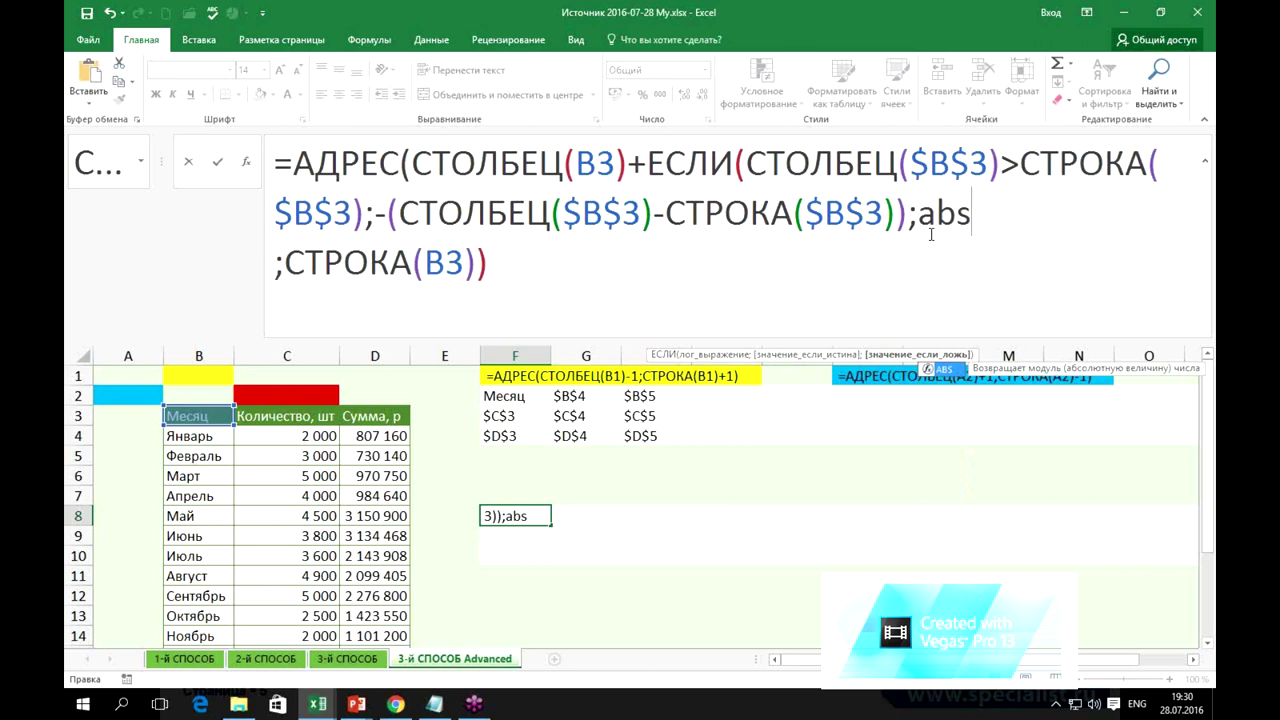
{"action": "key", "text": "Tab"}
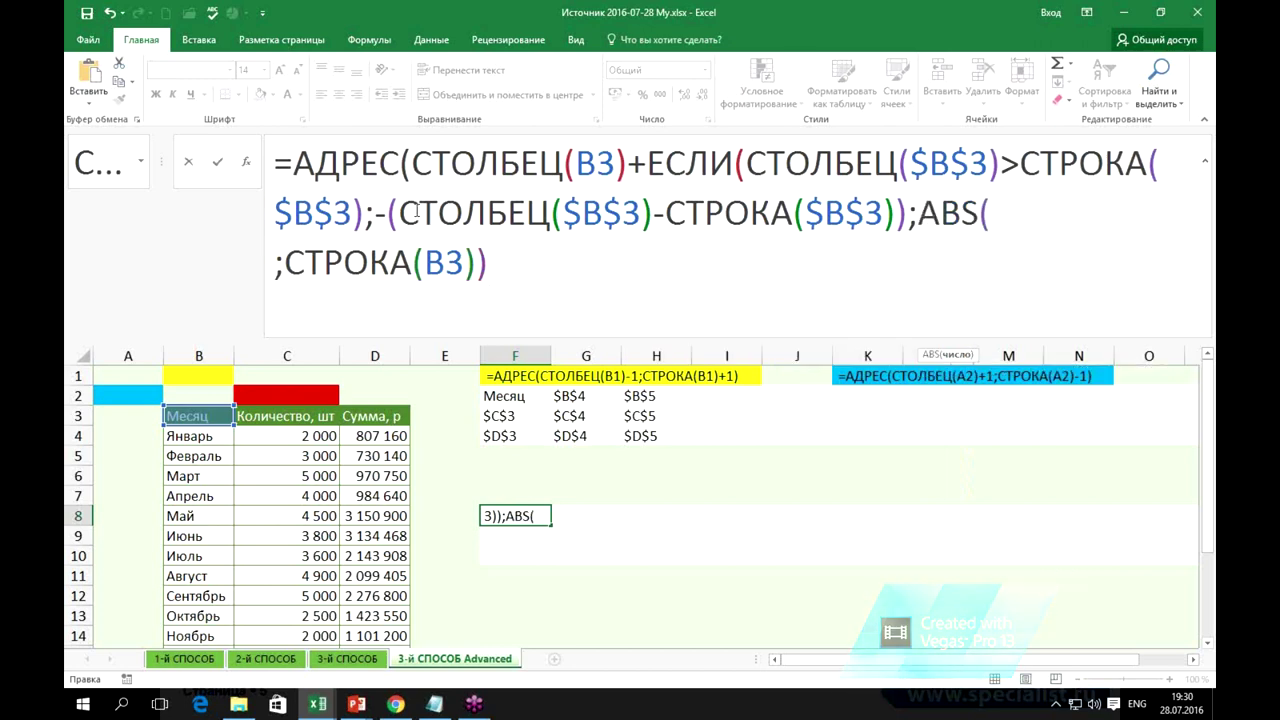
{"action": "left_click_drag", "start_coordinate": [404, 213], "coordinate": [900, 212]}
{"action": "key", "text": "ctrl+c"}
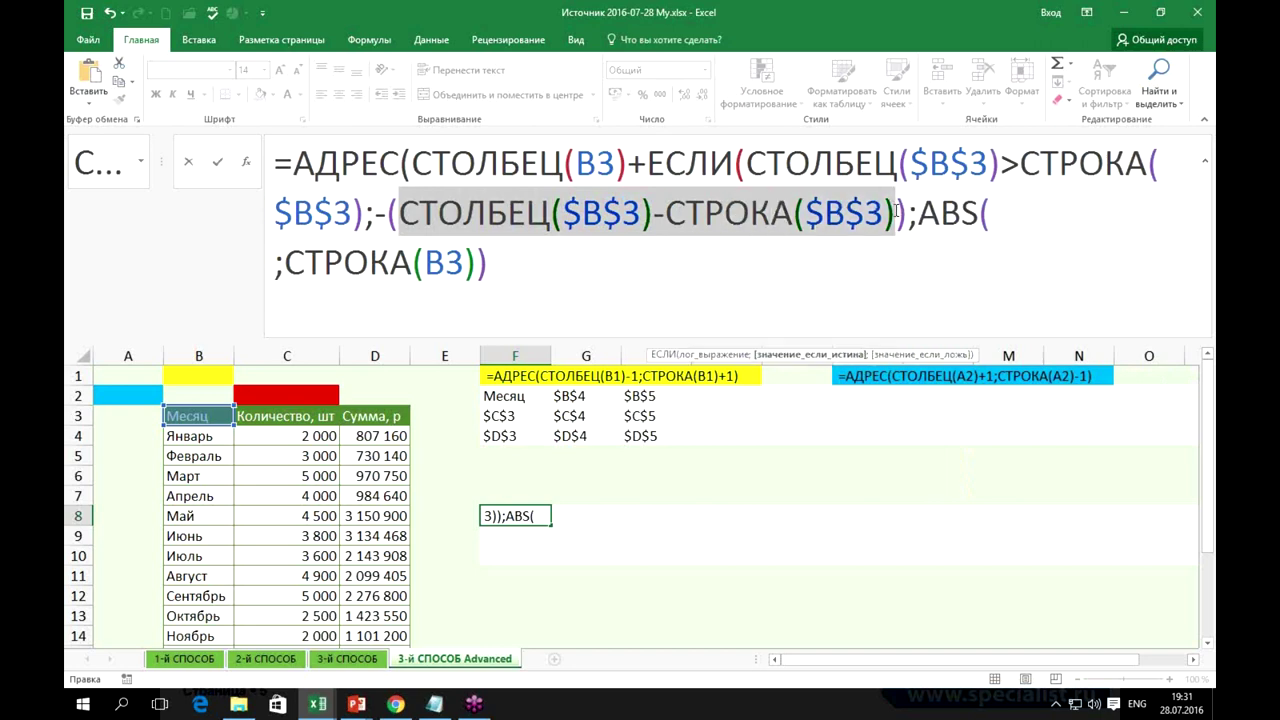
{"action": "left_click", "coordinate": [1015, 215]}
{"action": "key", "text": "ctrl+v"}
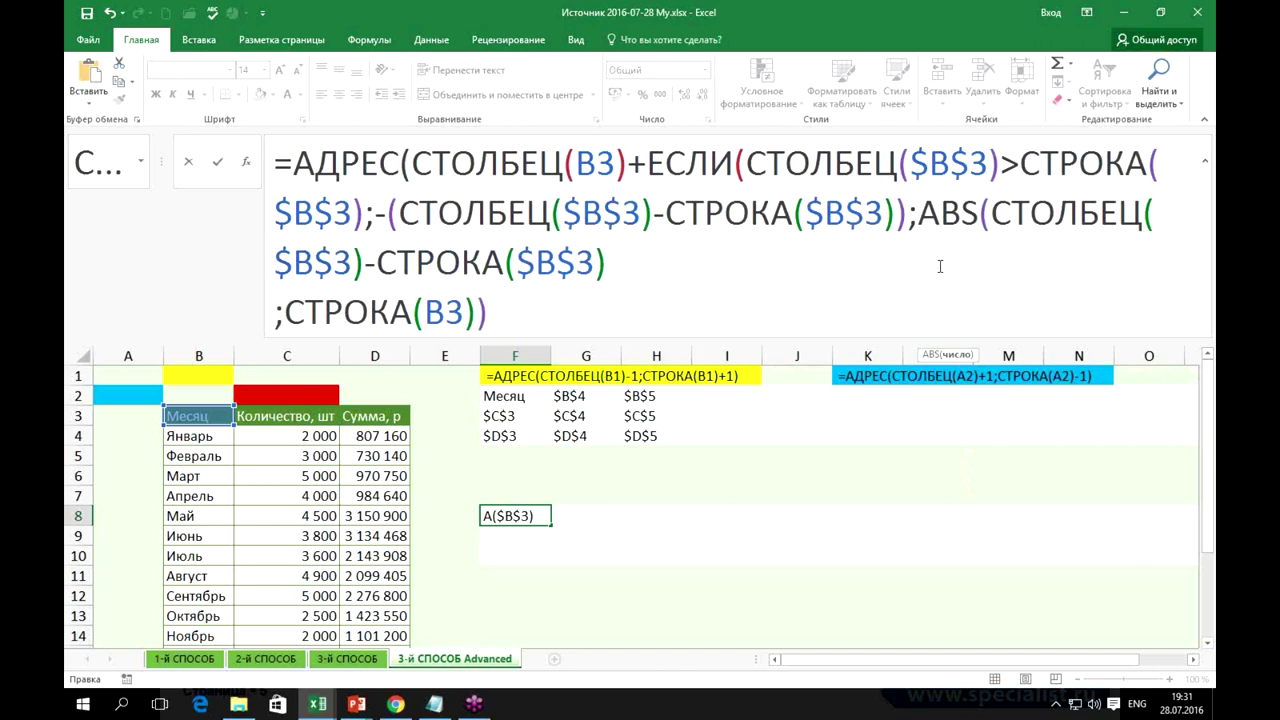
{"action": "type", "text": ")"}
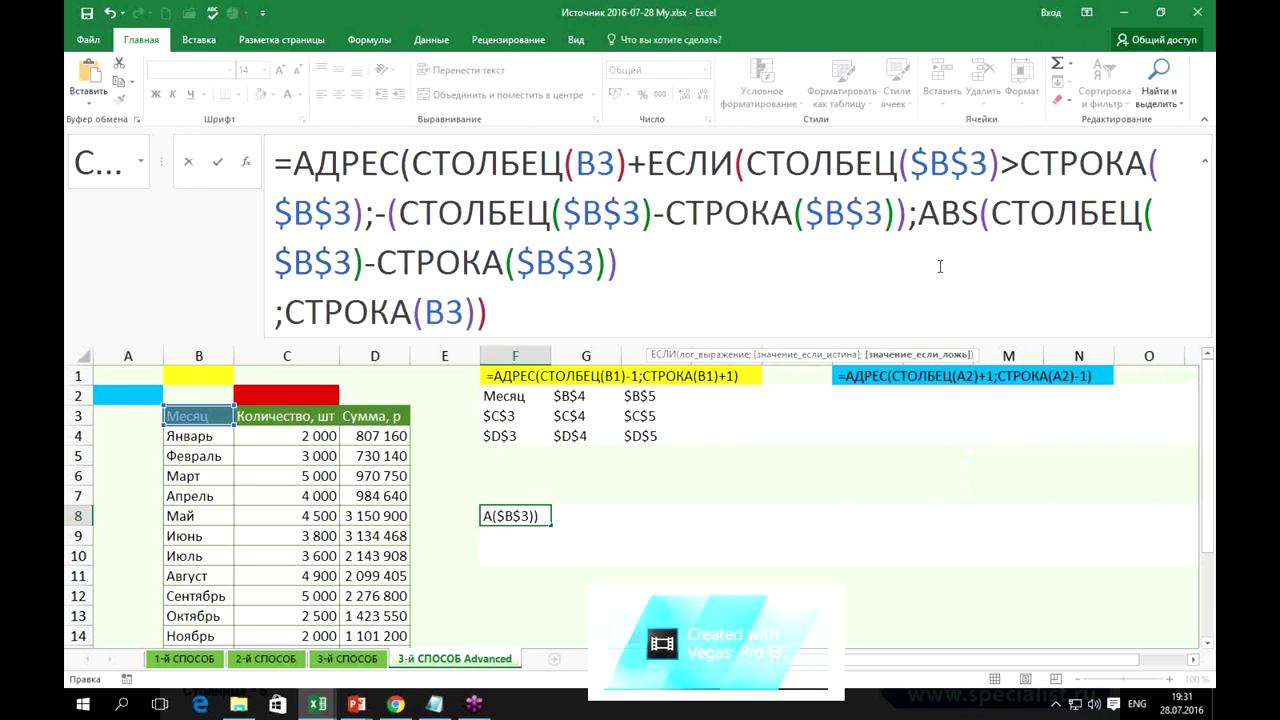
Close the ЕСЛИ and join ;СТРОКА(B3)) back onto the ABS line.
{"action": "type", "text": ")"}
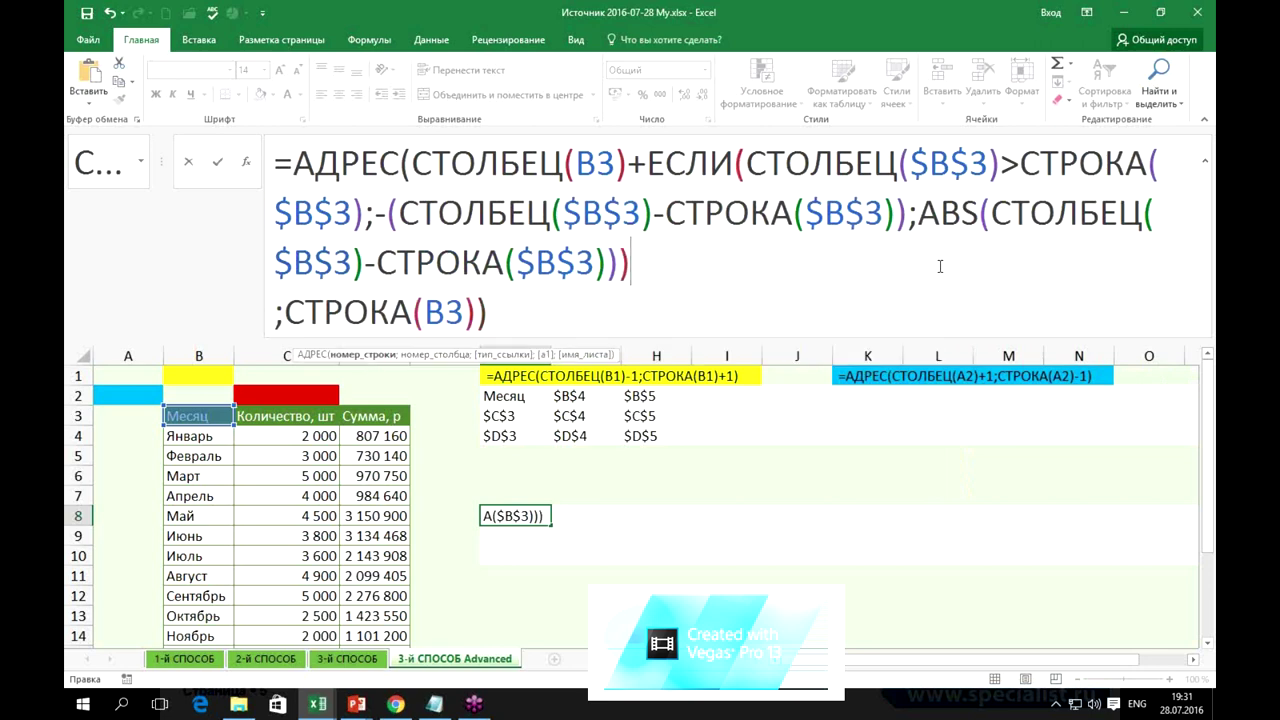
{"action": "left_click_drag", "start_coordinate": [646, 163], "coordinate": [637, 259]}
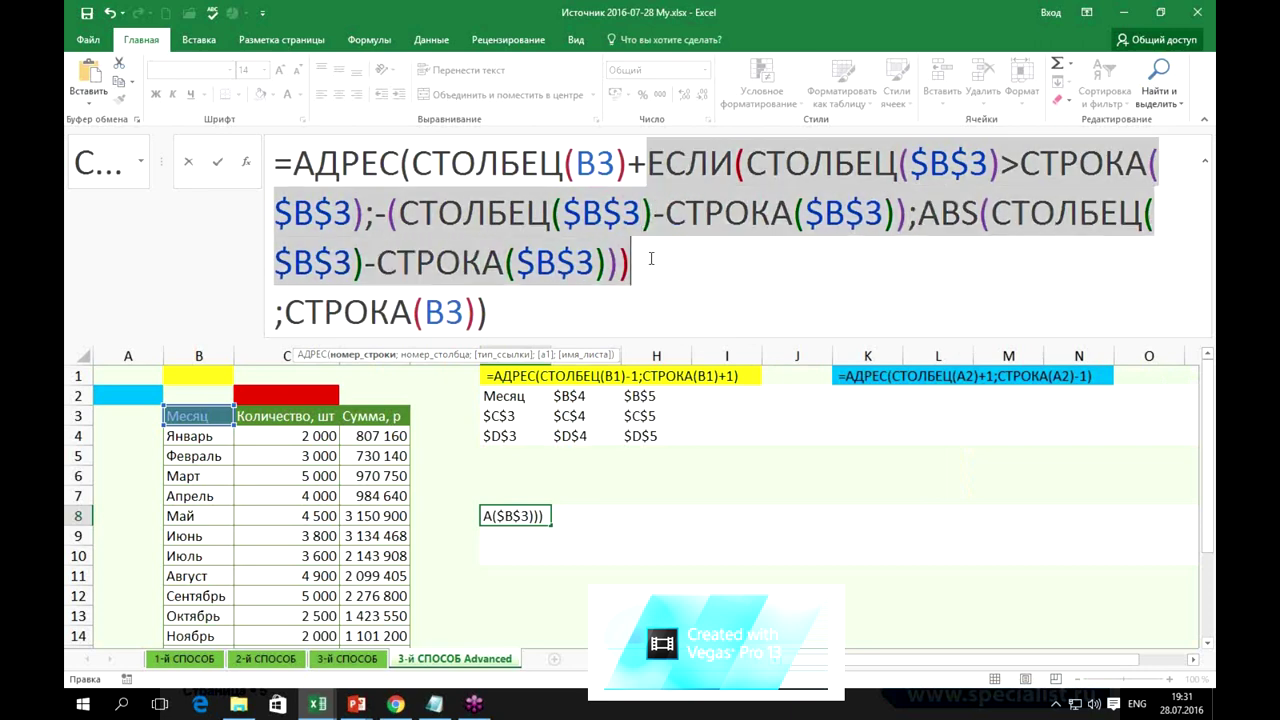
{"action": "left_click", "coordinate": [648, 259]}
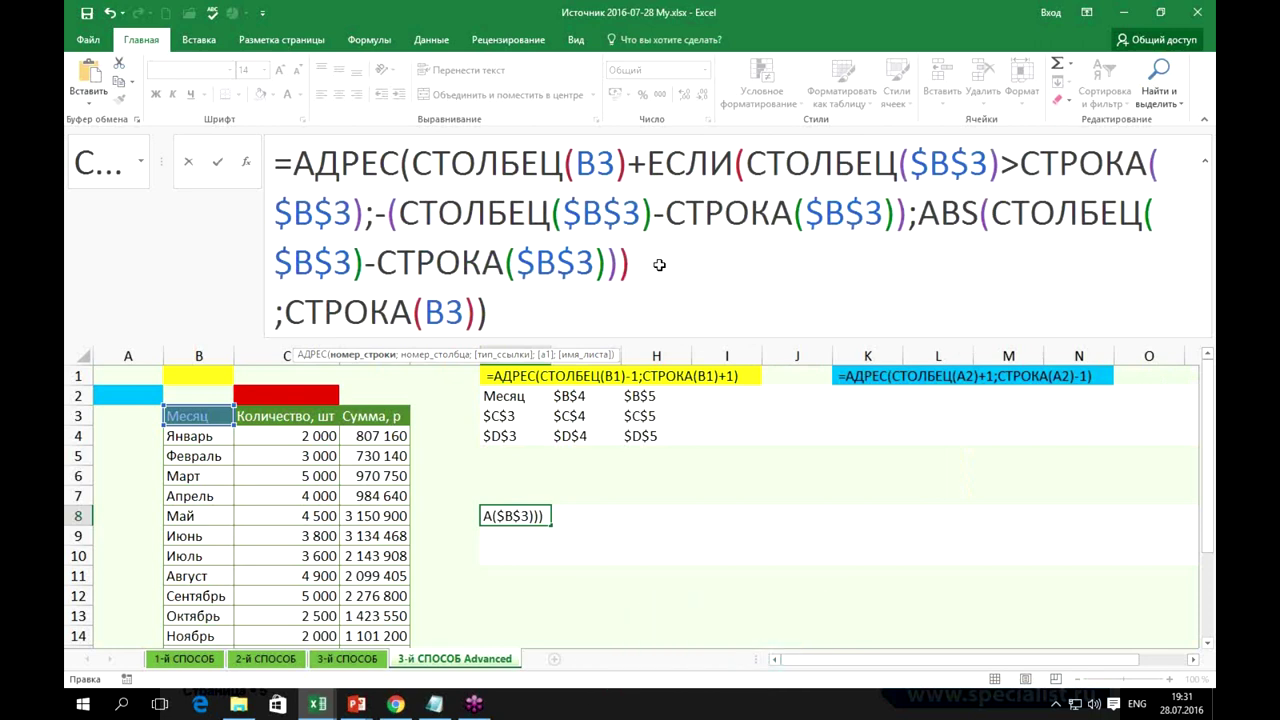
{"action": "key", "text": "Delete"}
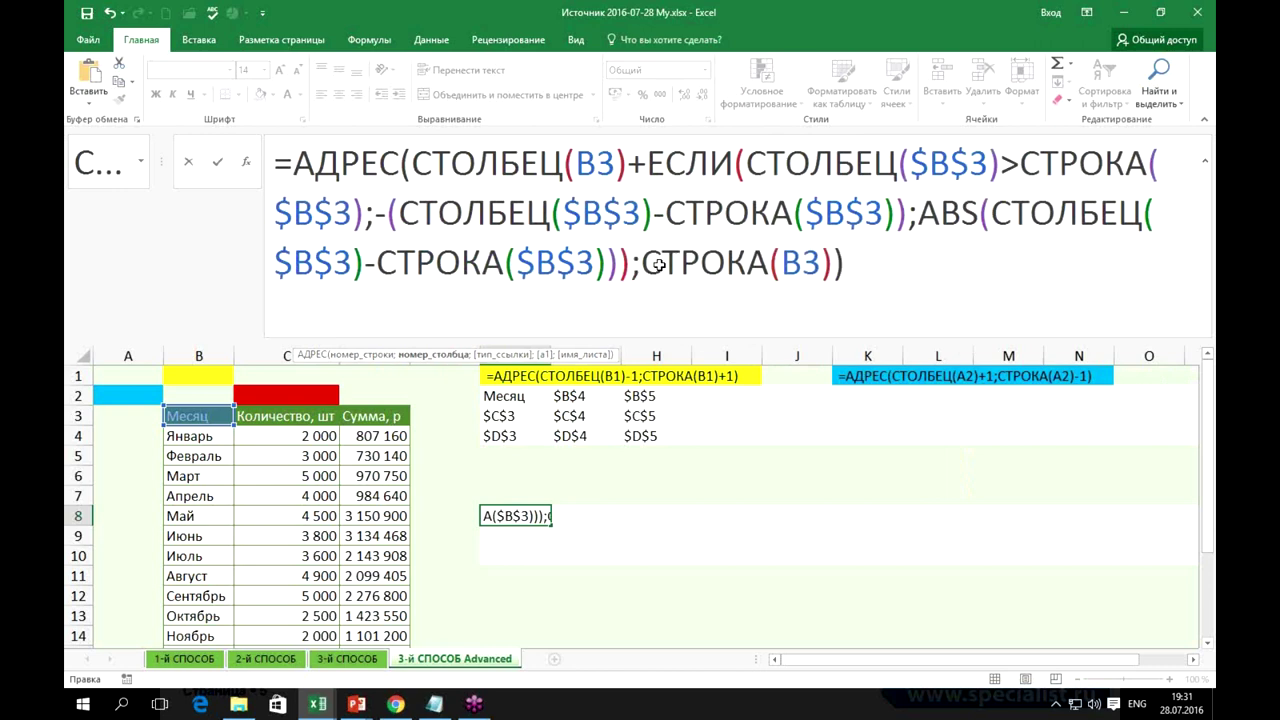
Move СТРОКА(B3) onto its own line in F8's formula, append +ЕСЛИ(), then show the PowerPoint slideshow.
{"action": "left_click", "coordinate": [659, 265]}
{"action": "key", "text": "alt+Return"}
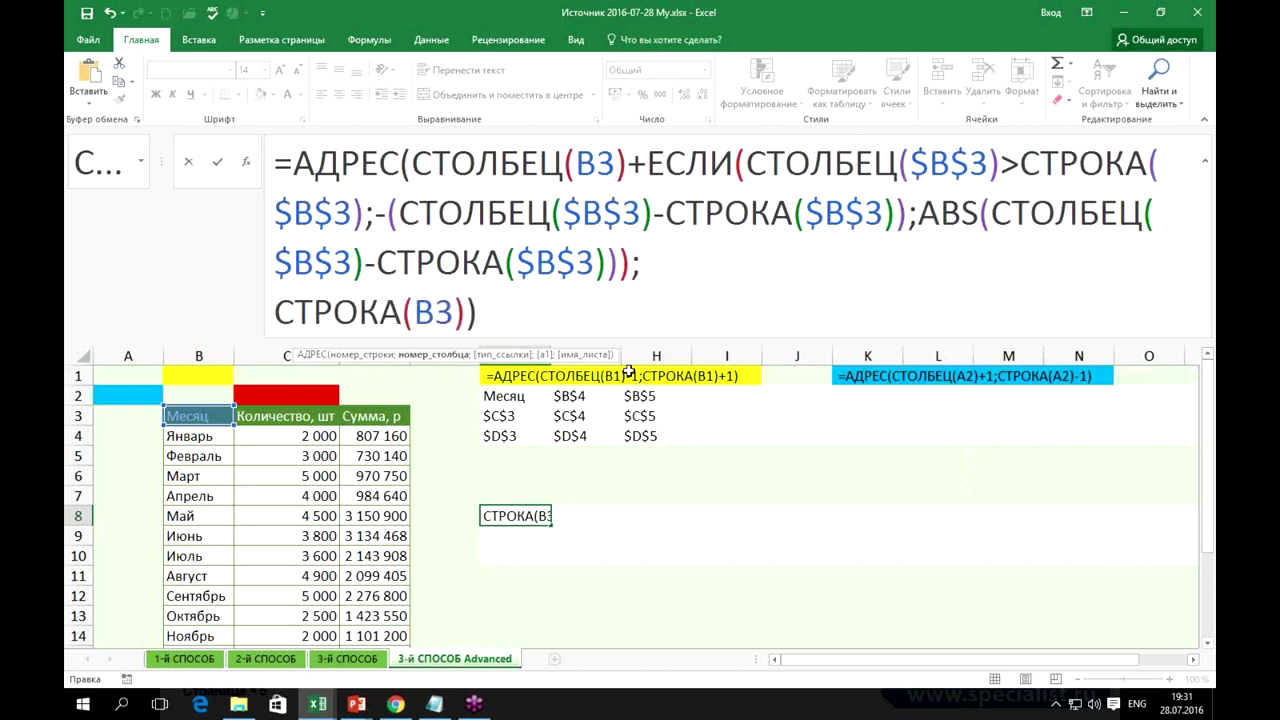
{"action": "left_click", "coordinate": [466, 313]}
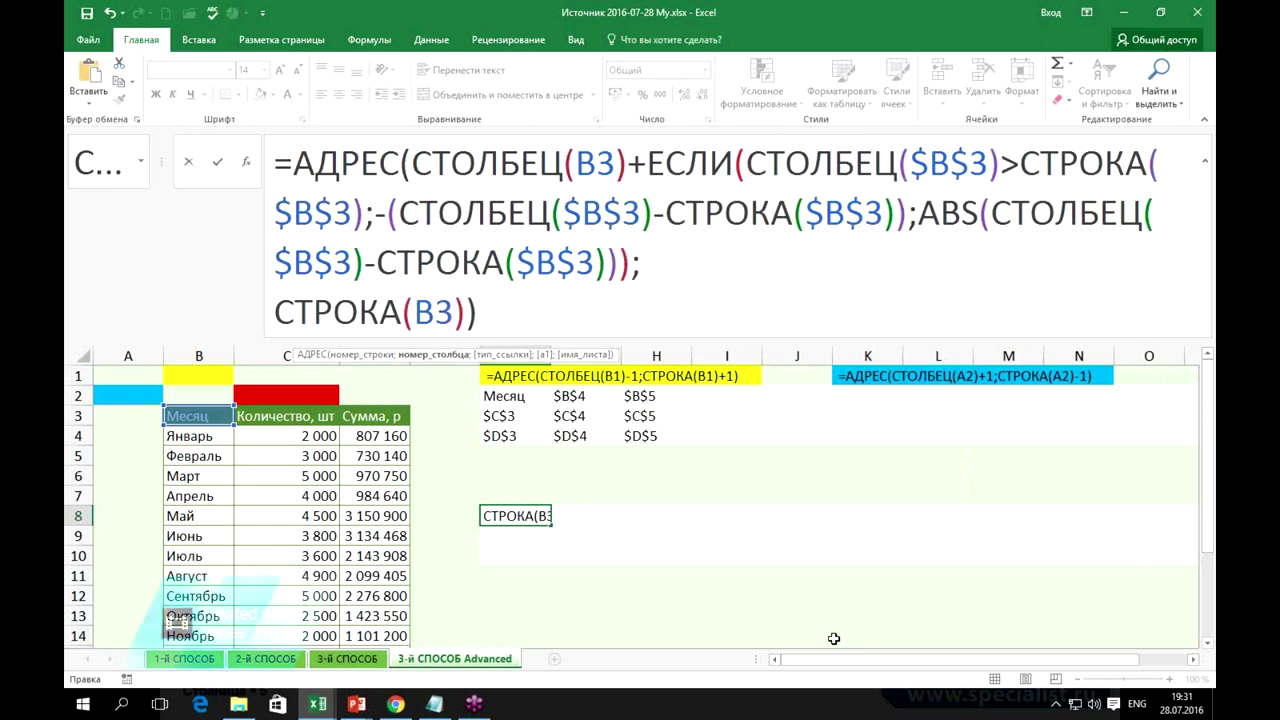
{"action": "type", "text": "+"}
{"action": "type", "text": "tc"}
{"action": "key", "text": "BackSpace"}
{"action": "key", "text": "BackSpace"}
{"action": "key", "text": "alt+shift"}
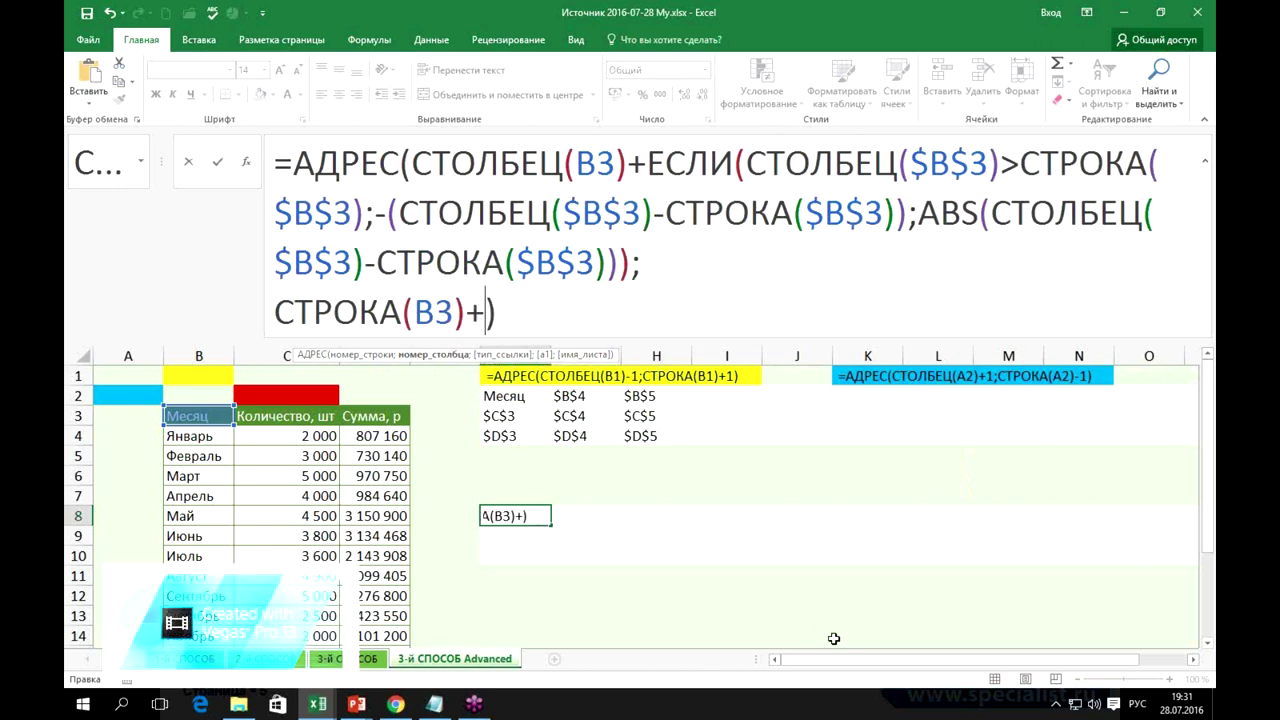
{"action": "type", "text": "ес"}
{"action": "key", "text": "Tab"}
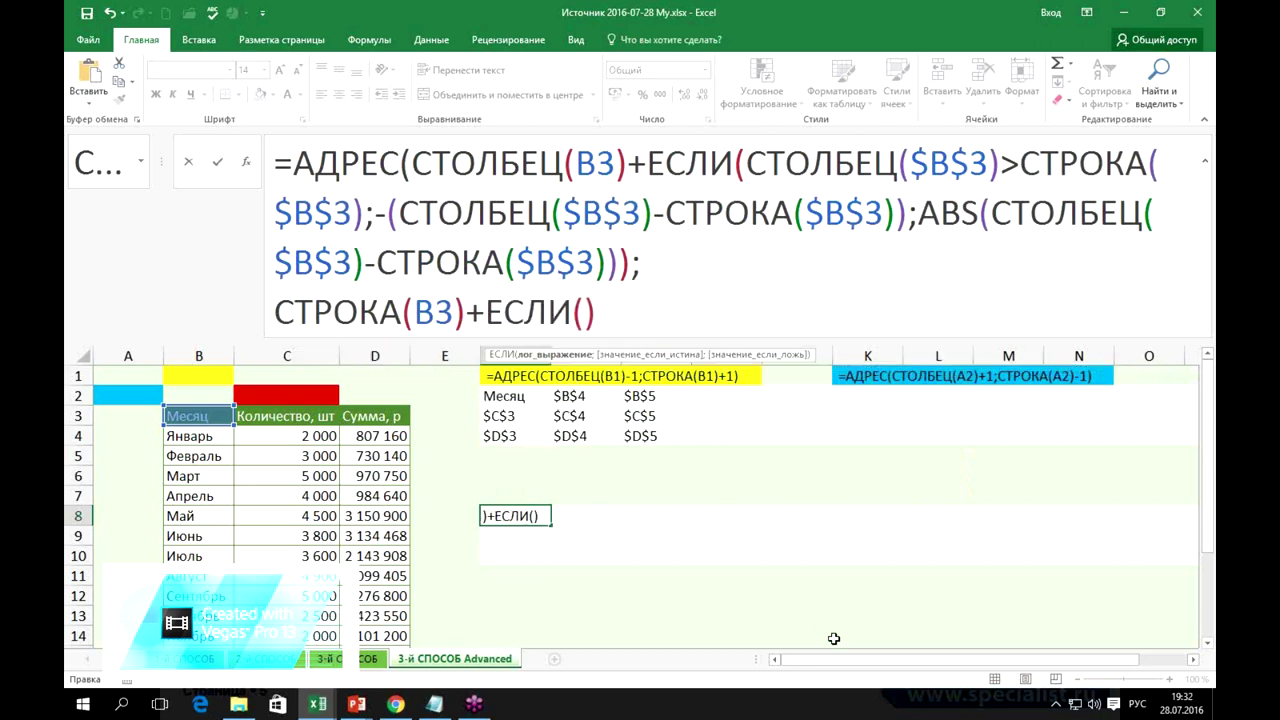
{"action": "mouse_move", "coordinate": [362, 700]}
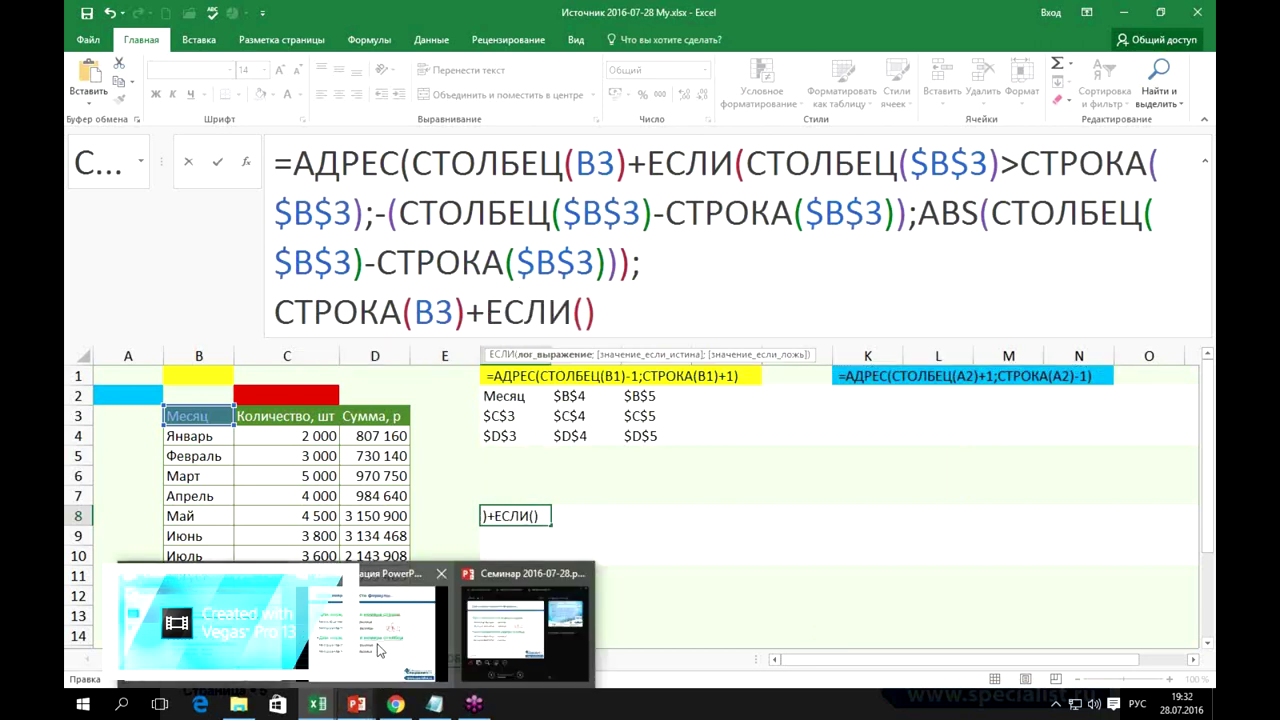
{"action": "left_click", "coordinate": [378, 650]}
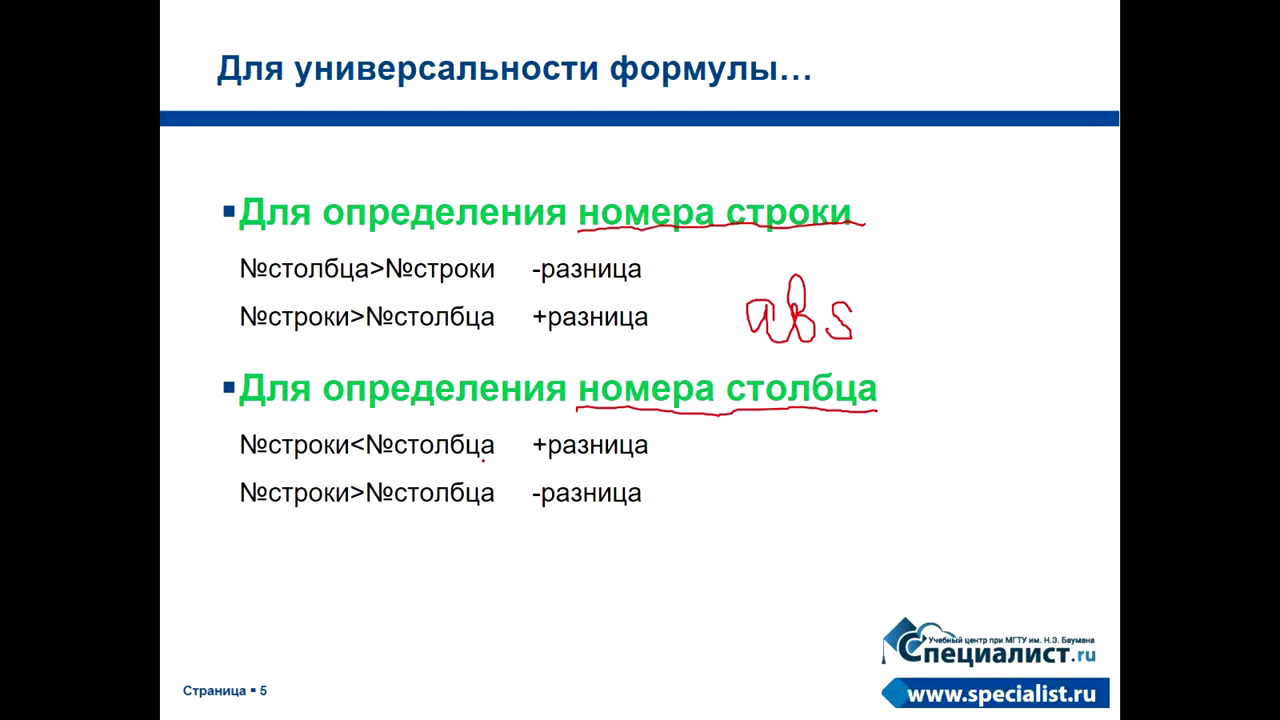
Leave the row/column rules slide and return to F8's formula in Excel.
{"action": "key", "text": "alt+Tab"}
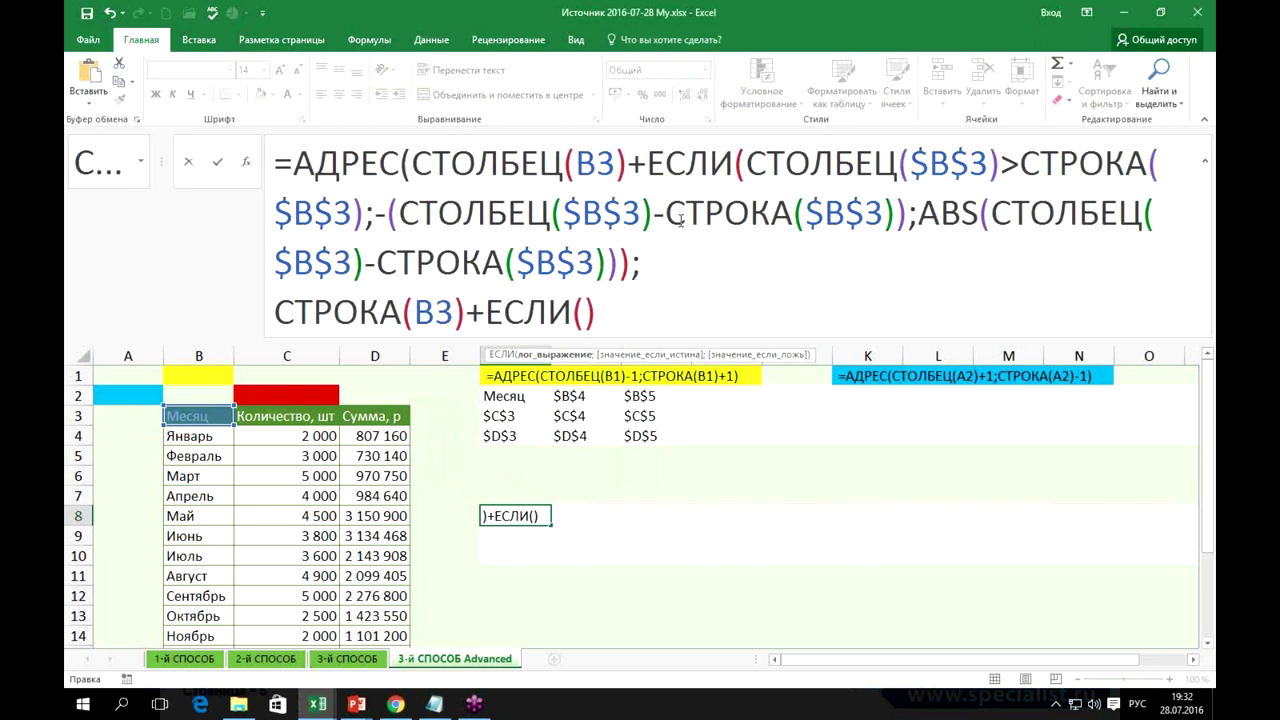
Start the new ЕСЛИ condition with a pasted СТРОКА($B$3) followed by <.
{"action": "left_click_drag", "start_coordinate": [377, 262], "coordinate": [600, 265]}
{"action": "key", "text": "ctrl+c"}
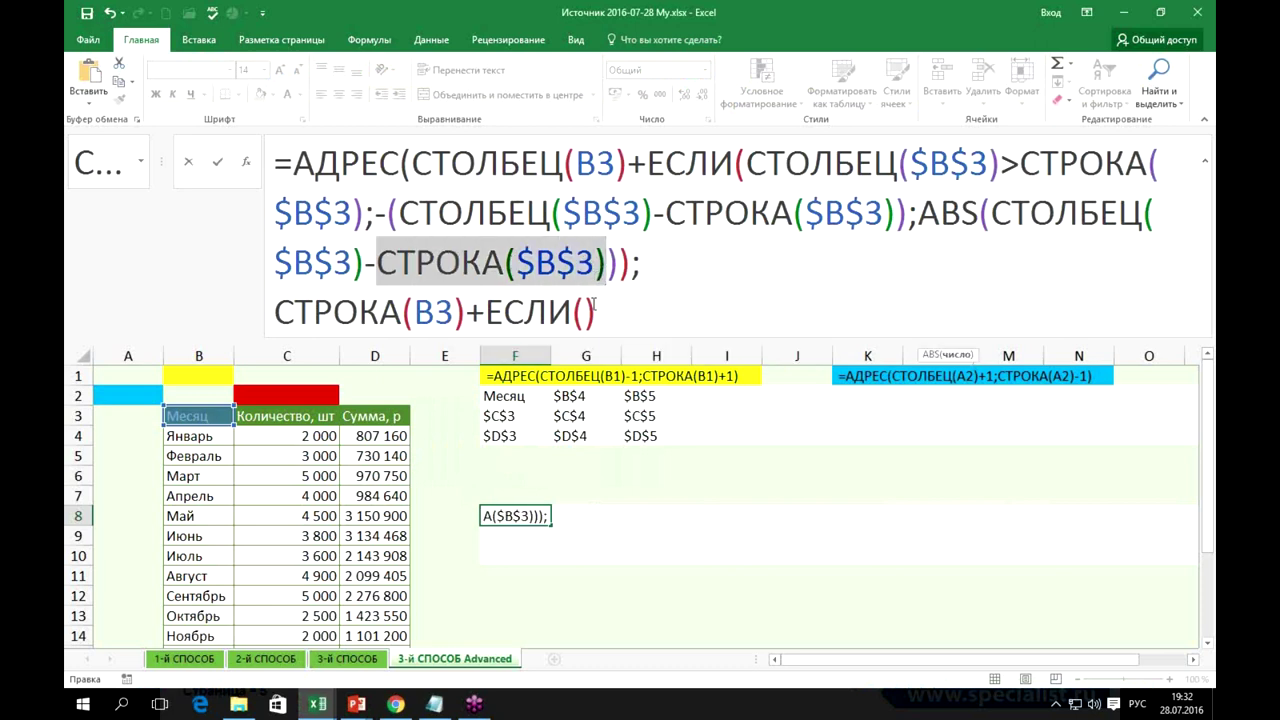
{"action": "left_click", "coordinate": [589, 313]}
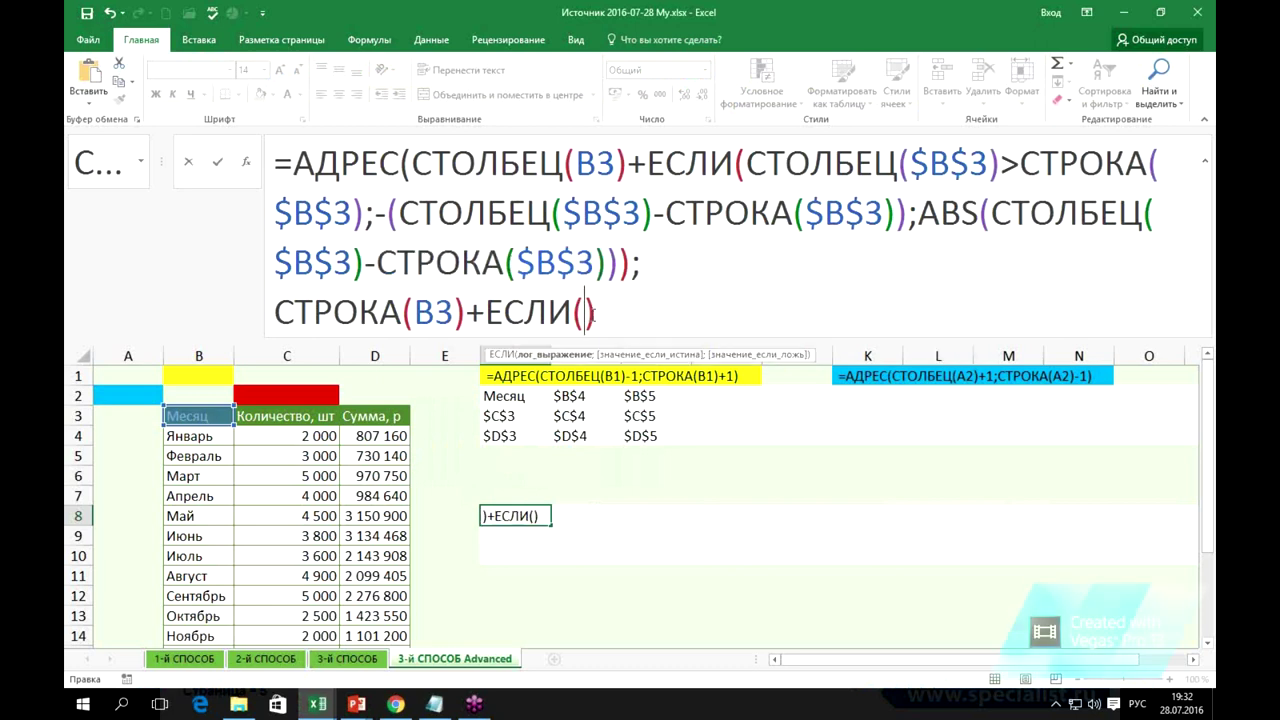
{"action": "key", "text": "ctrl+v"}
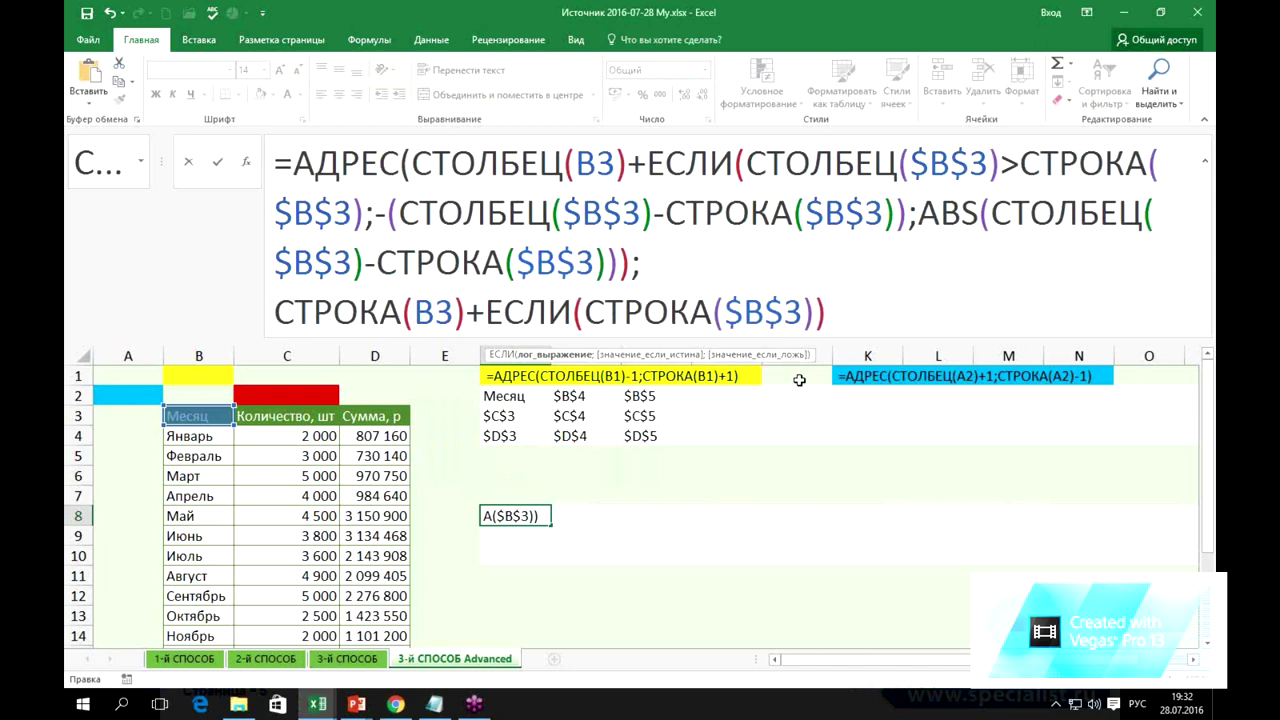
{"action": "type", "text": "б"}
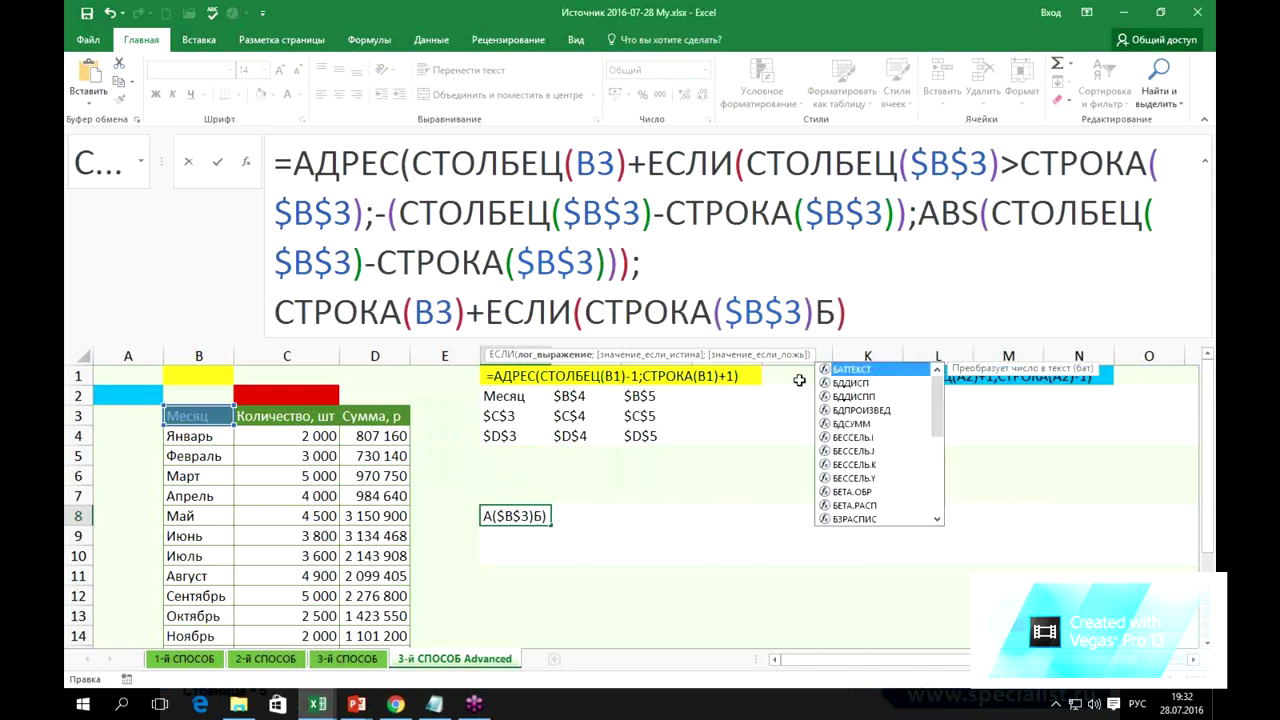
{"action": "key", "text": "BackSpace"}
{"action": "key", "text": "alt+shift"}
{"action": "type", "text": "<"}
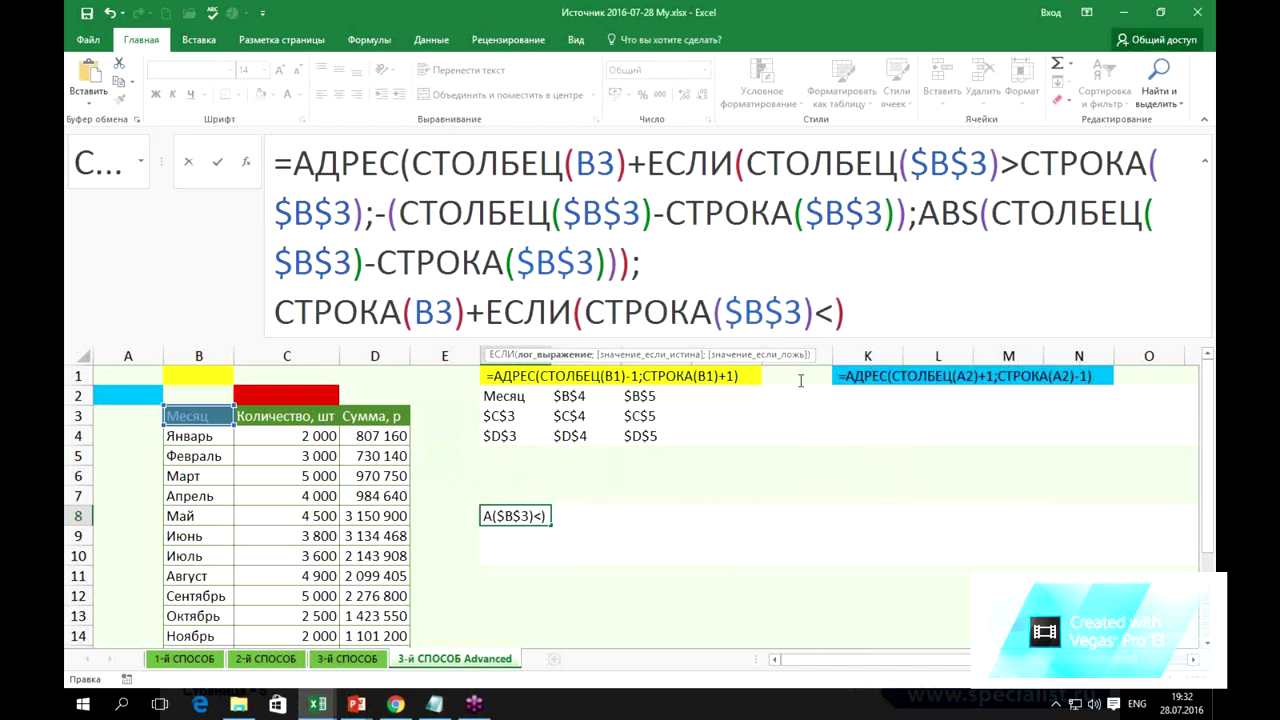
Complete the condition with a pasted СТОЛБЕЦ($B$3) and add the ; separator.
{"action": "left_click_drag", "start_coordinate": [398, 213], "coordinate": [654, 213]}
{"action": "key", "text": "ctrl+c"}
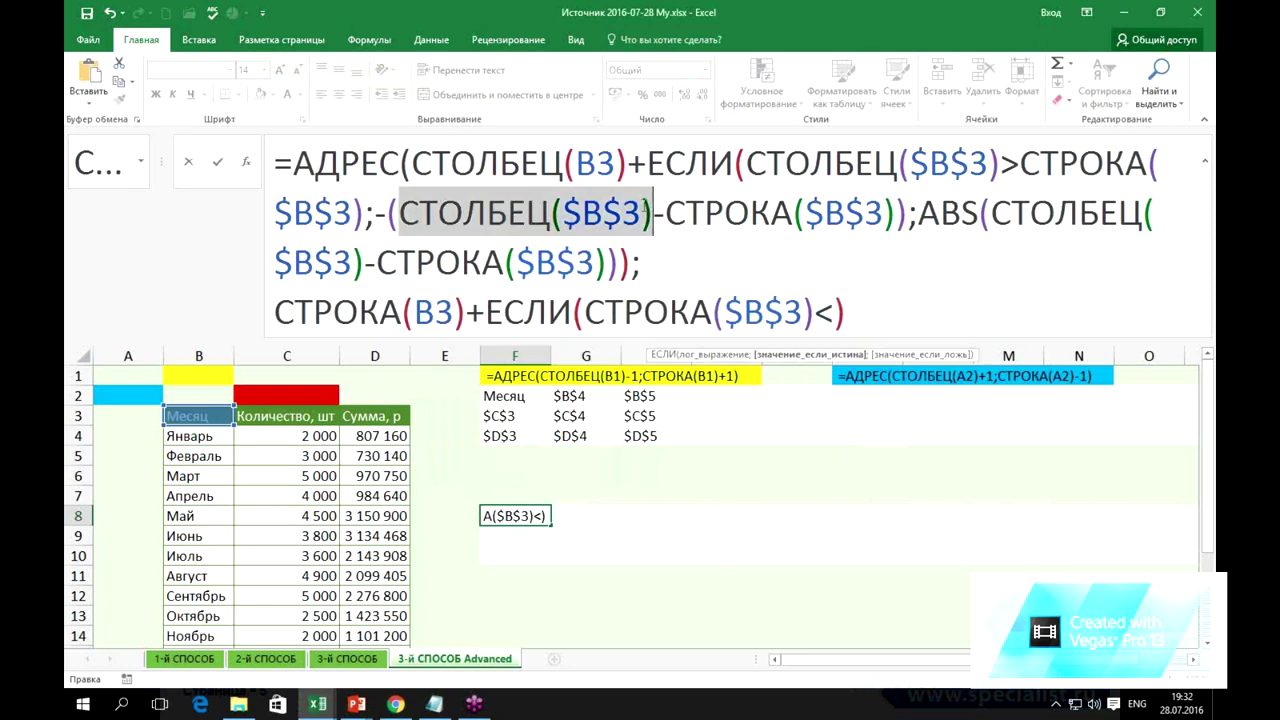
{"action": "left_click", "coordinate": [836, 310]}
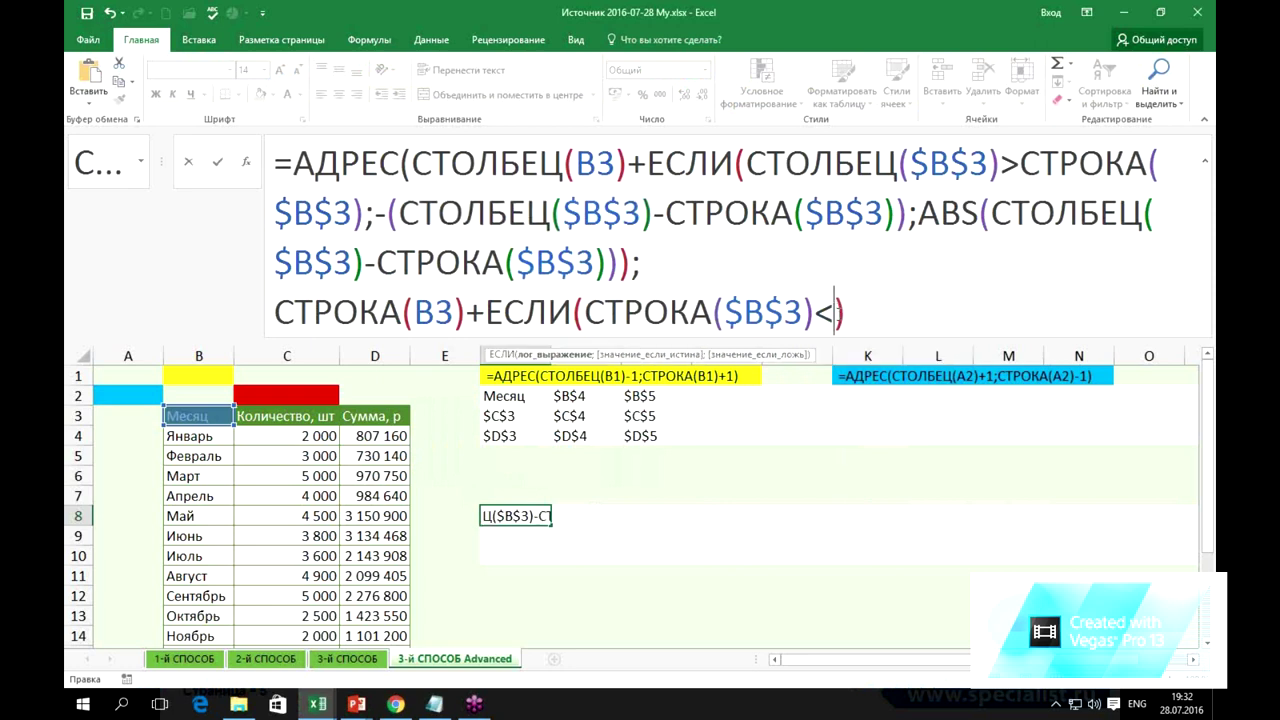
{"action": "key", "text": "ctrl+v"}
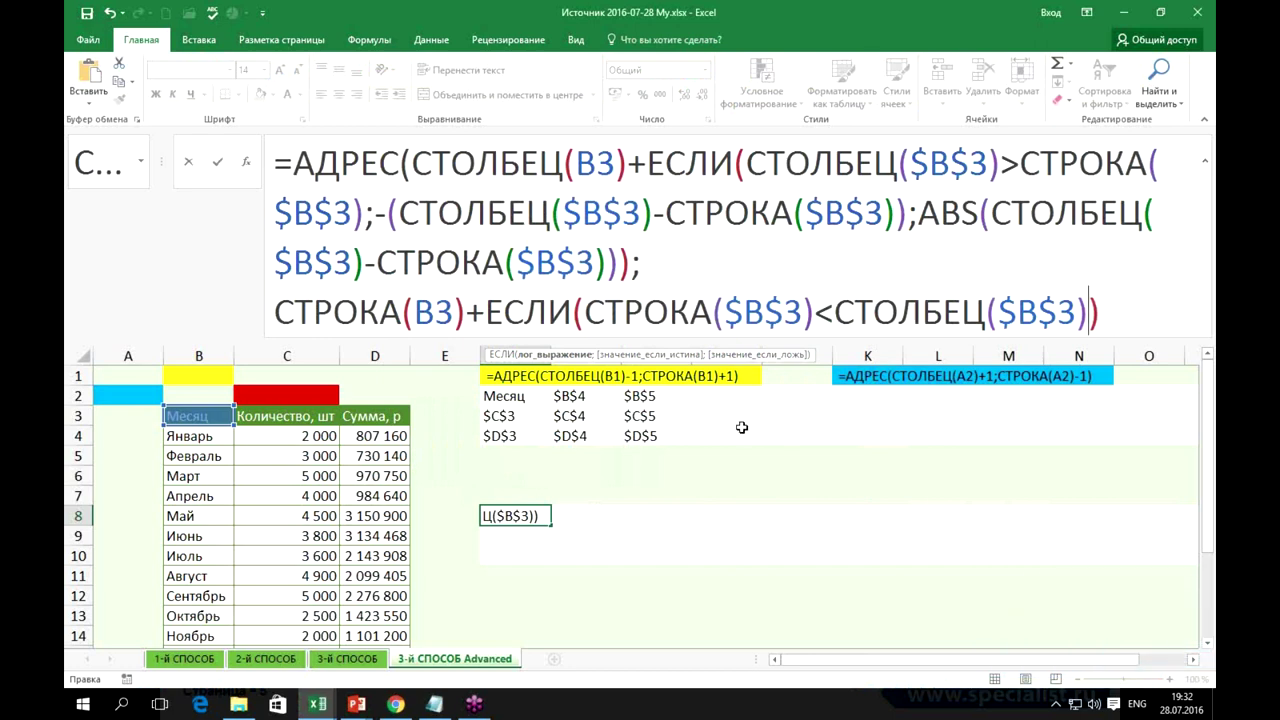
{"action": "type", "text": "4"}
{"action": "key", "text": "BackSpace"}
{"action": "type", "text": ";"}
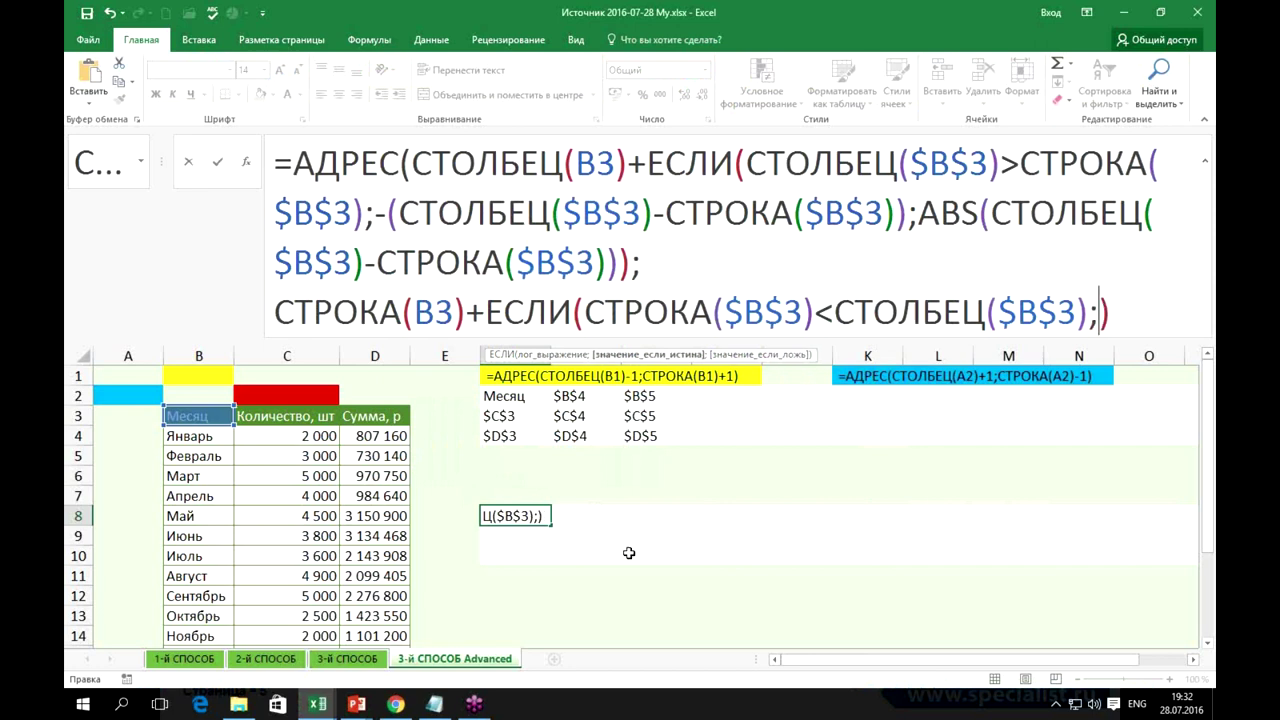
Glance at the PowerPoint slide, then return to Excel and enlarge the formula bar.
{"action": "left_click", "coordinate": [368, 705]}
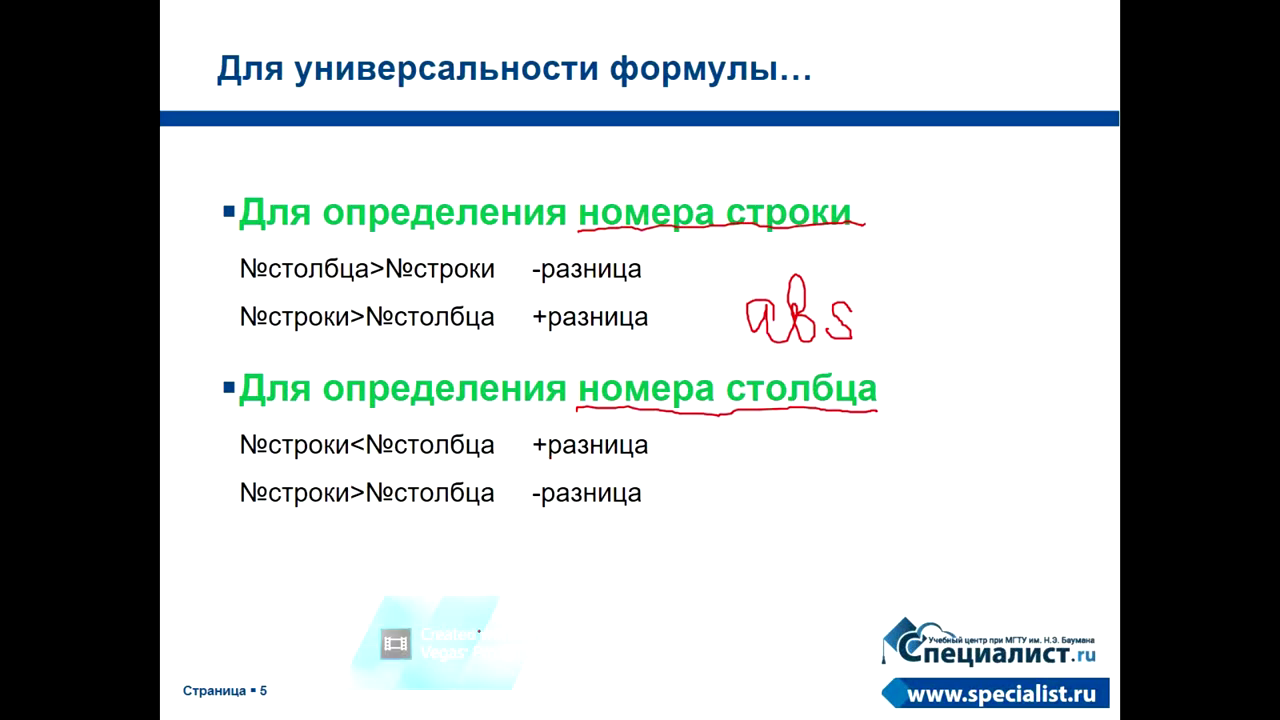
{"action": "key", "text": "alt+Tab"}
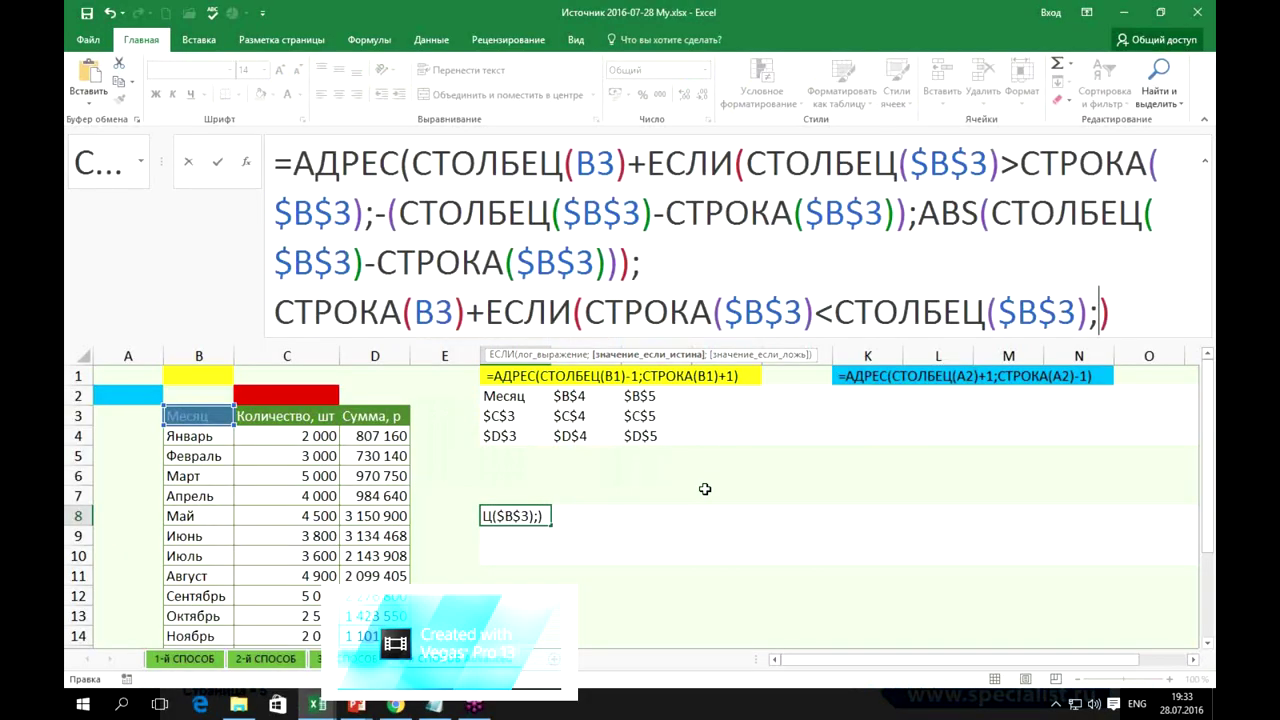
{"action": "left_click_drag", "start_coordinate": [669, 342], "coordinate": [672, 490]}
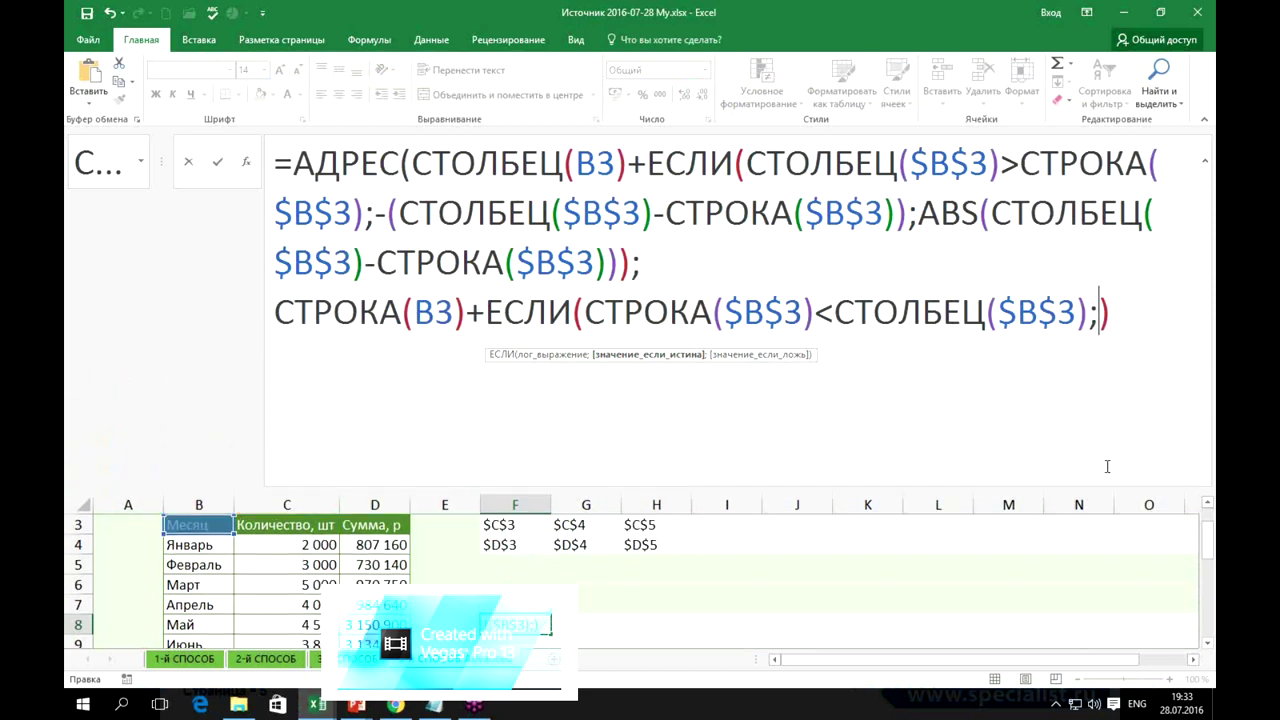
Fill the IF's true branch with ABS(СТРОКА($B$3)-СТОЛБЕЦ($B$3)).
{"action": "type", "text": "abs"}
{"action": "key", "text": "Tab"}
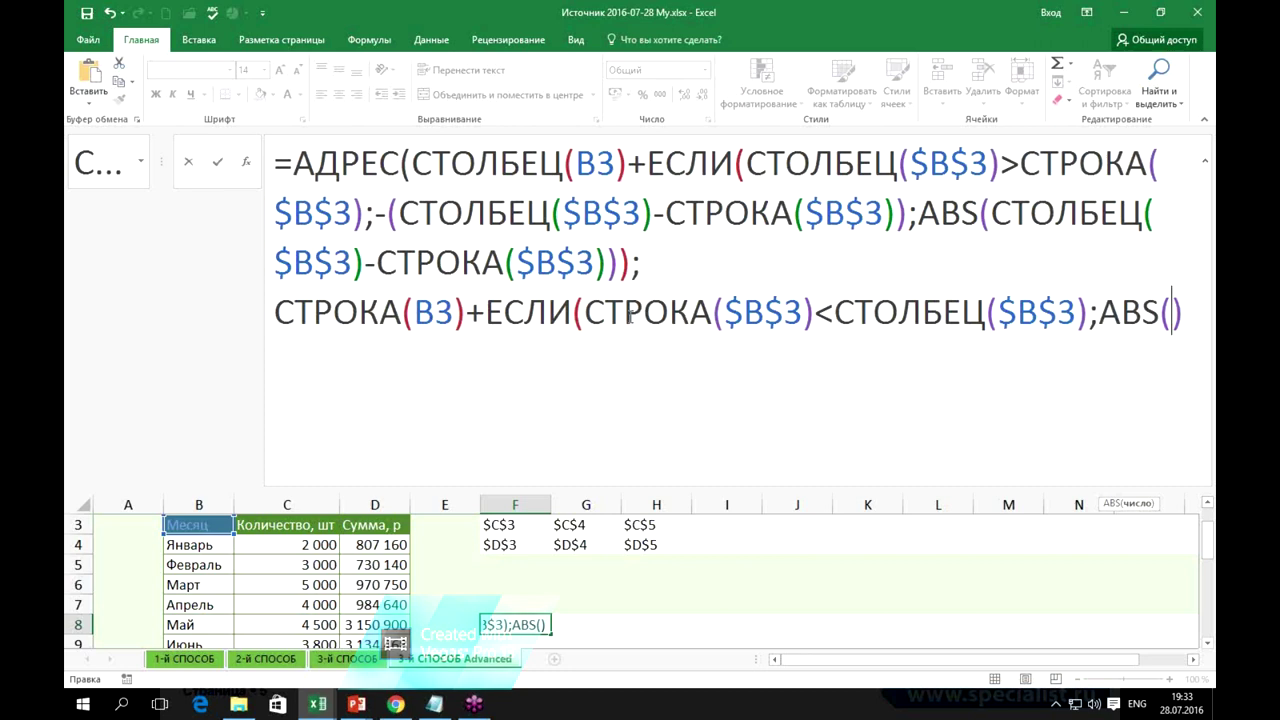
{"action": "left_click_drag", "start_coordinate": [586, 312], "coordinate": [1088, 322]}
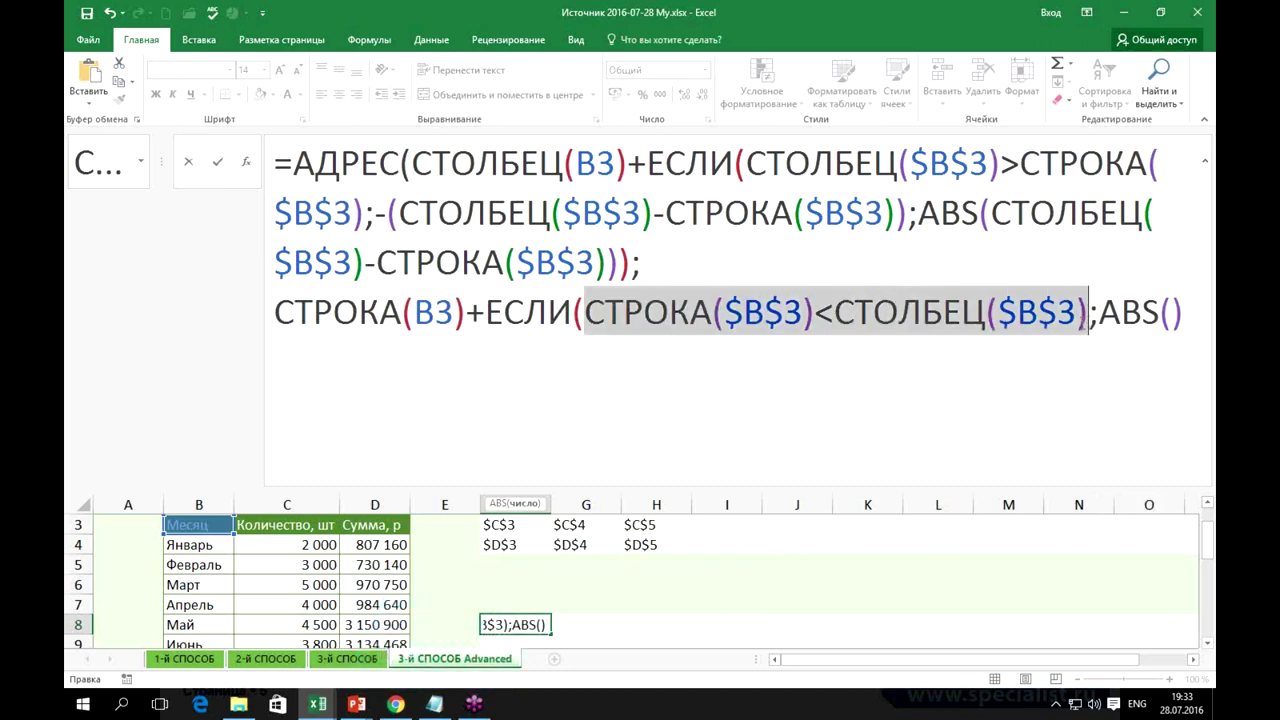
{"action": "key", "text": "ctrl+c"}
{"action": "left_click", "coordinate": [1171, 314]}
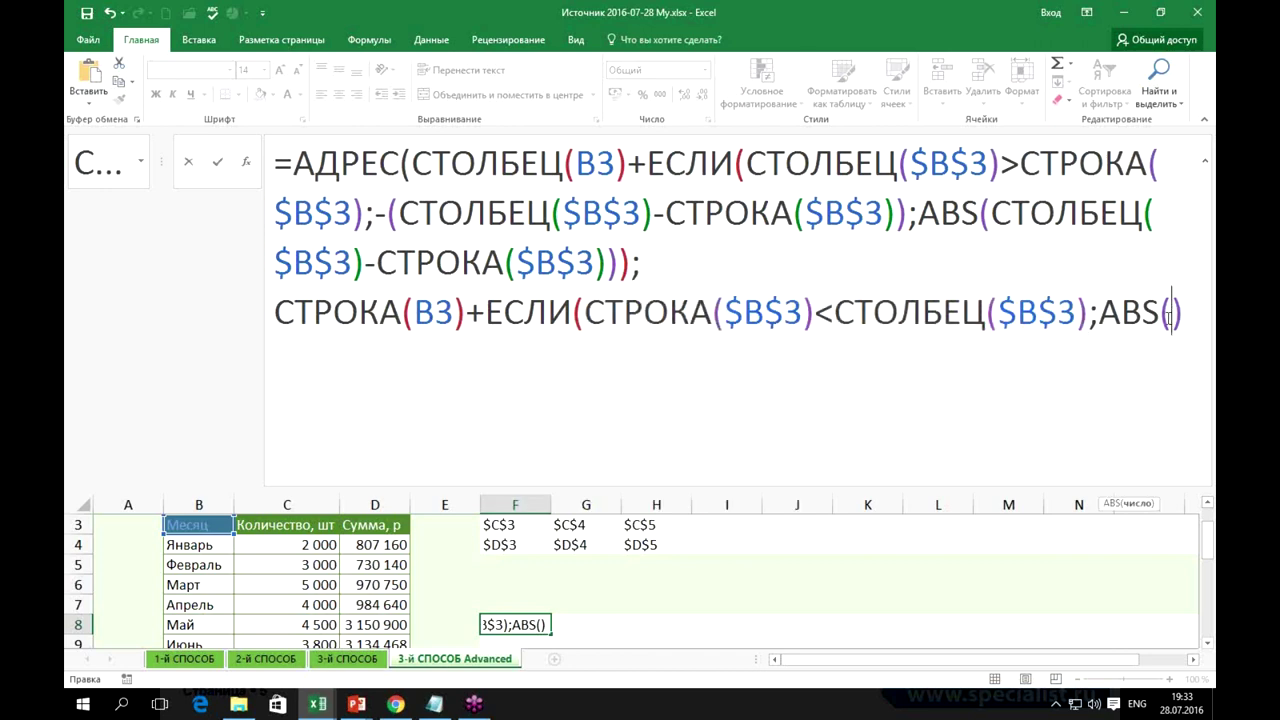
{"action": "key", "text": "ctrl+v"}
{"action": "left_click_drag", "start_coordinate": [505, 362], "coordinate": [521, 362]}
{"action": "type", "text": "-"}
Add the false branch ;-(СТРОКА($B$3)-СТОЛБЕЦ($B$3)), close both parentheses, and show the slideshow.
{"action": "left_click", "coordinate": [791, 367]}
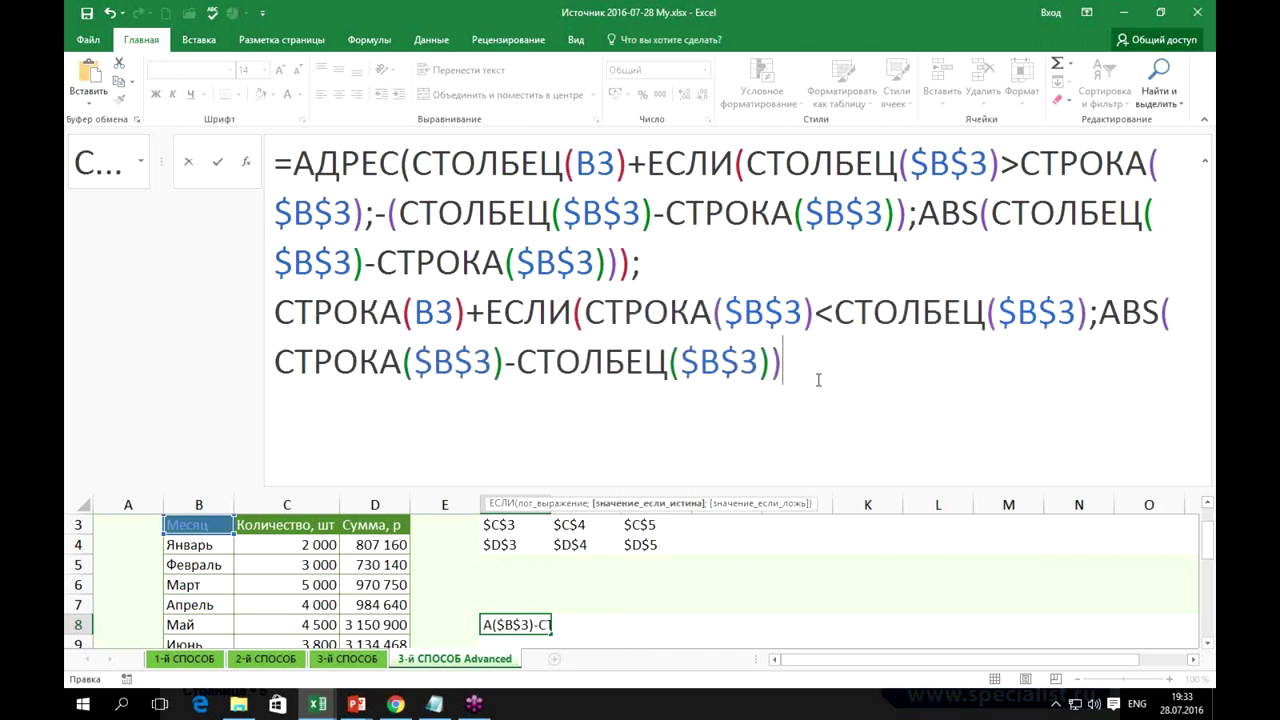
{"action": "type", "text": ";"}
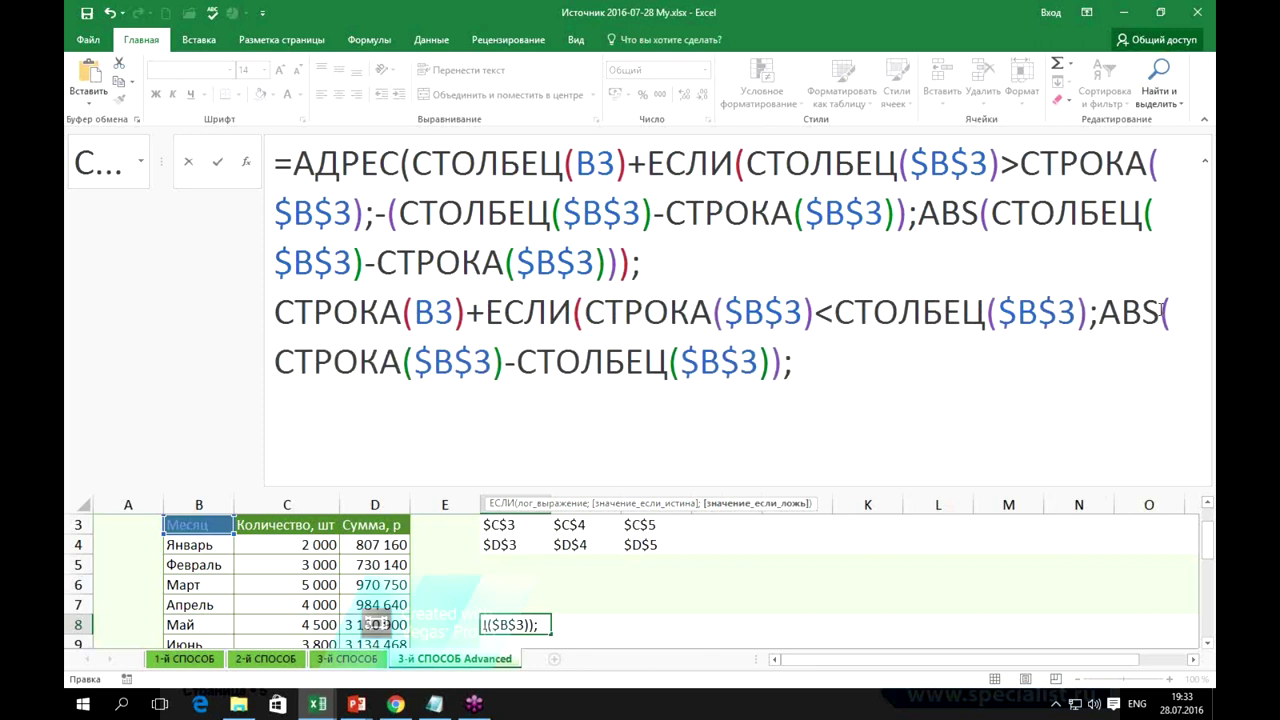
{"action": "left_click_drag", "start_coordinate": [1162, 312], "coordinate": [786, 360]}
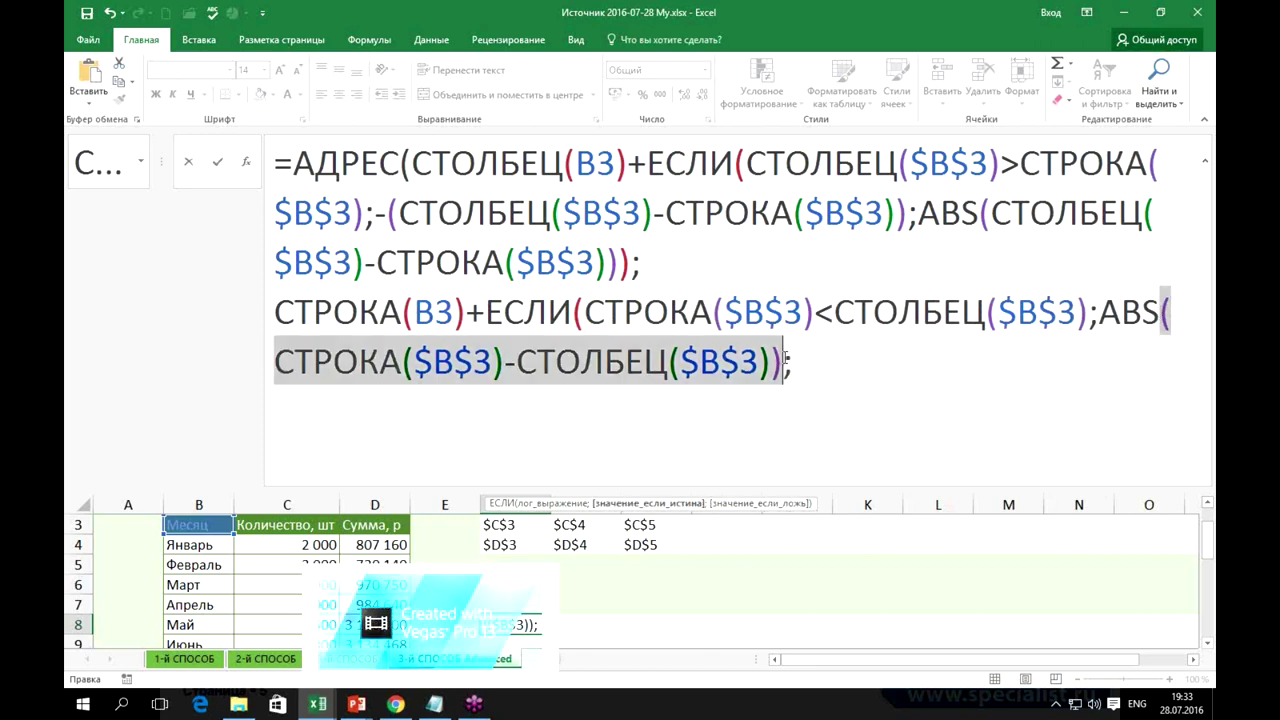
{"action": "left_click", "coordinate": [822, 360]}
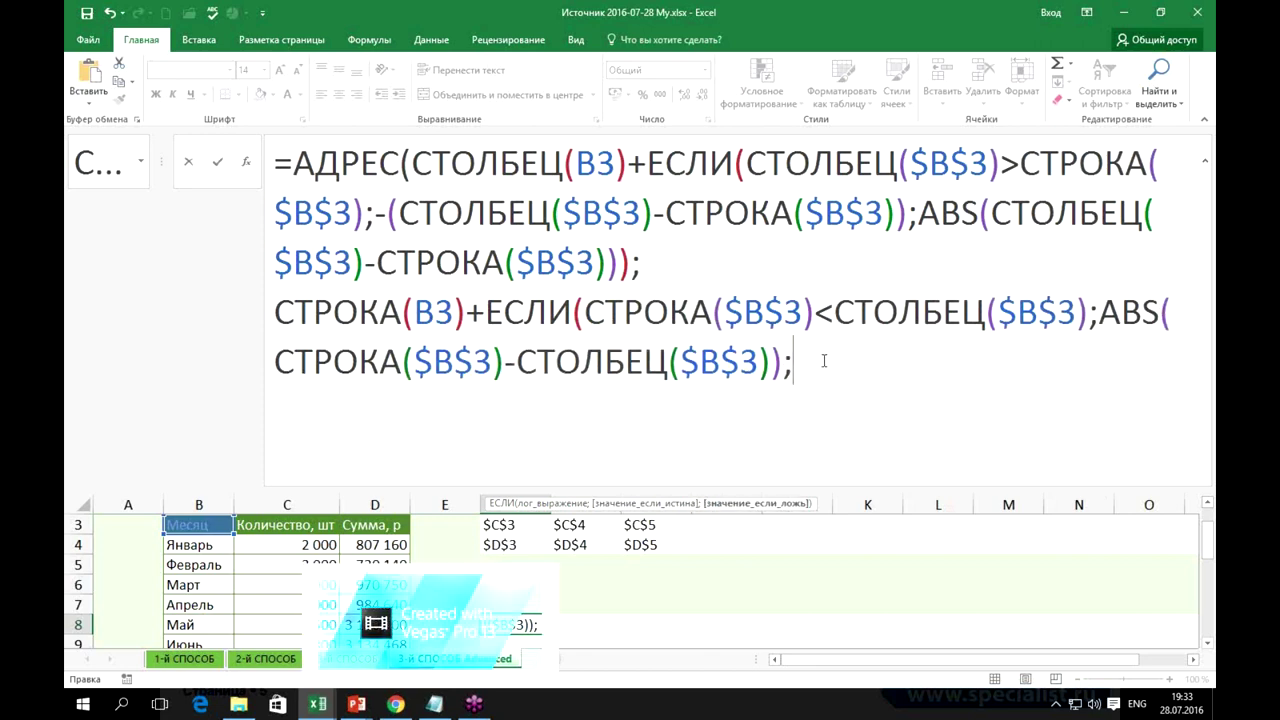
{"action": "type", "text": "-"}
{"action": "key", "text": "ctrl+v"}
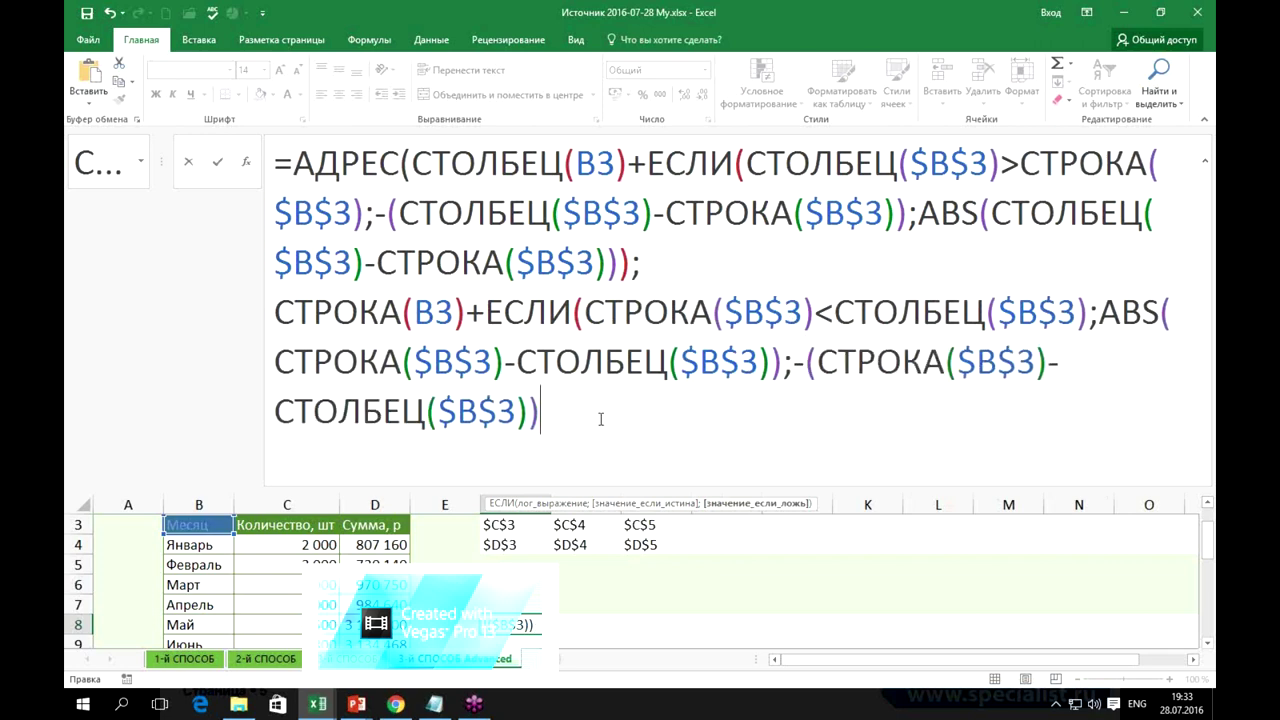
{"action": "type", "text": ")"}
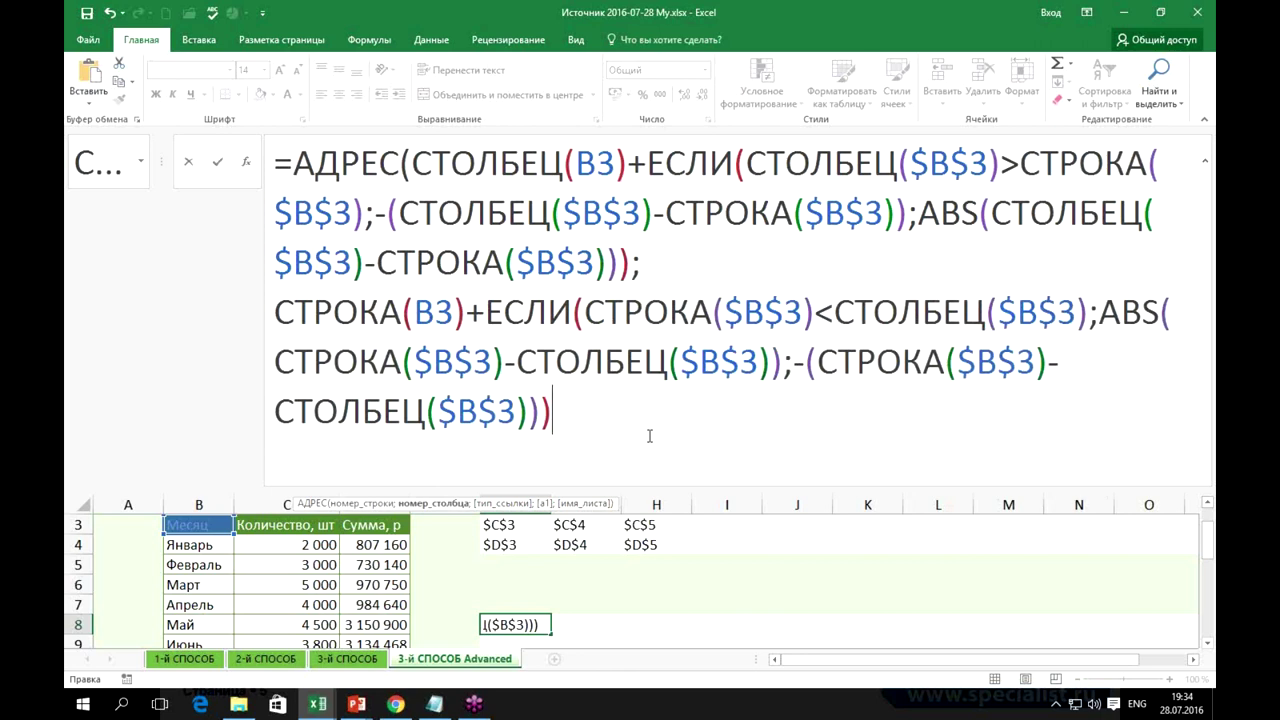
{"action": "type", "text": ")"}
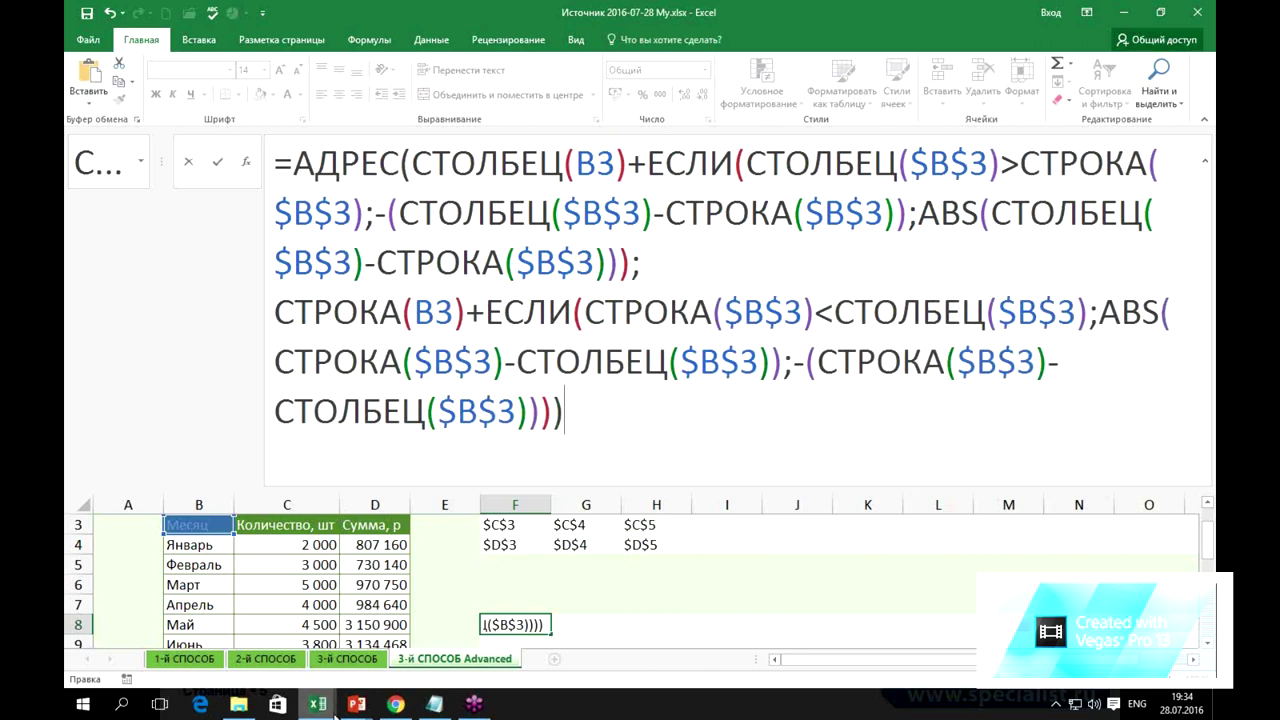
{"action": "mouse_move", "coordinate": [356, 704]}
{"action": "left_click", "coordinate": [380, 600]}
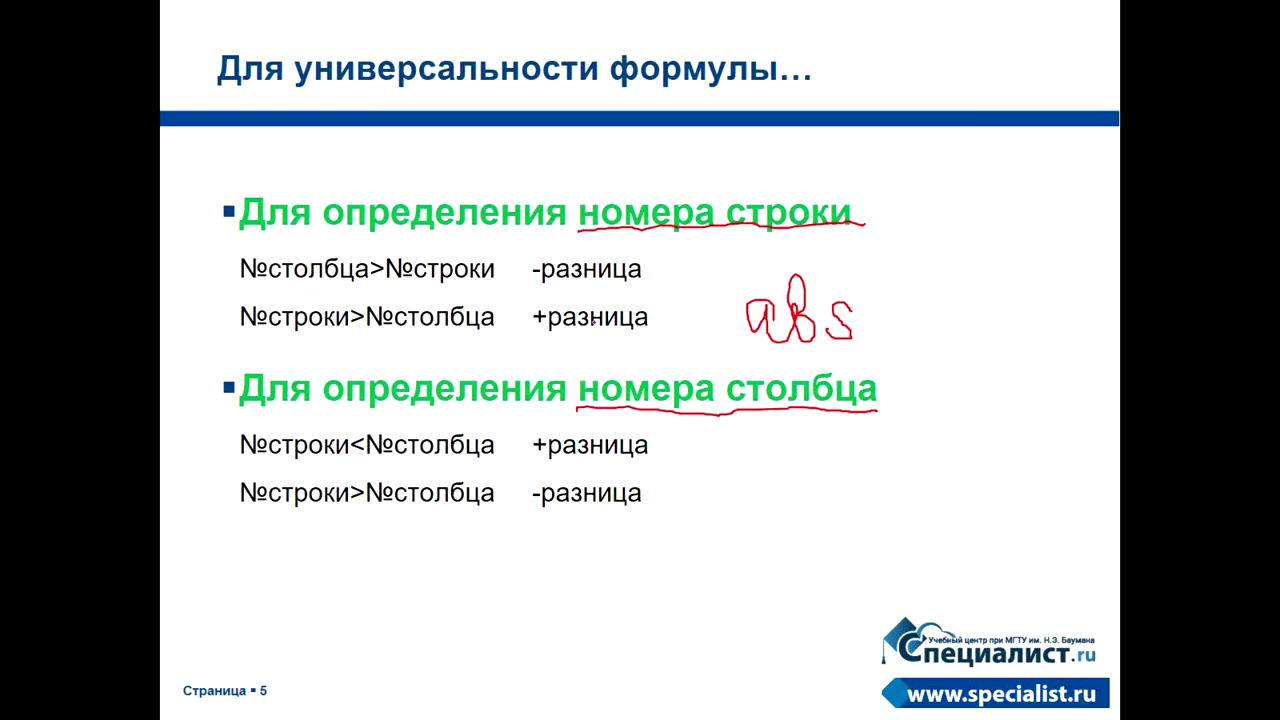
Draw an arrow from 'abs' to '+разница' on the slide, then return to Excel.
{"action": "left_click_drag", "start_coordinate": [735, 331], "coordinate": [657, 320]}
{"action": "key", "text": "alt+Tab"}
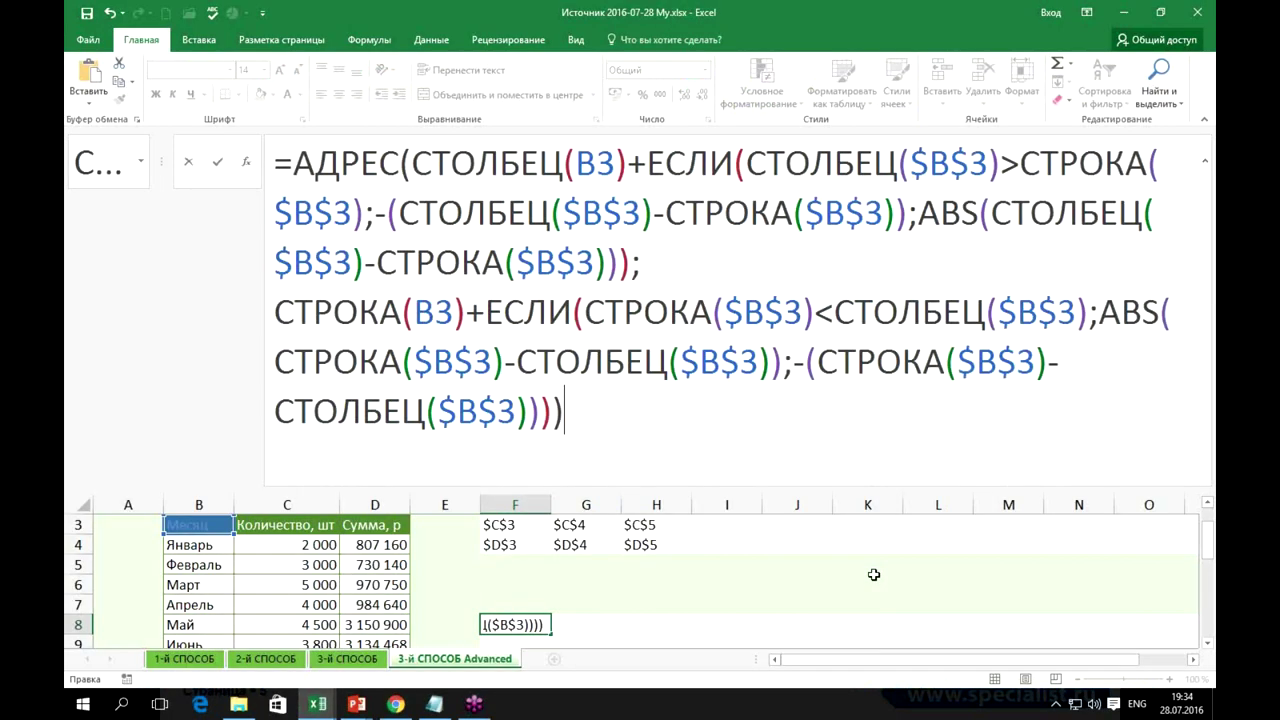
Confirm F8's АДРЕС formula and collapse the formula bar back to one line.
{"action": "key", "text": "Return"}
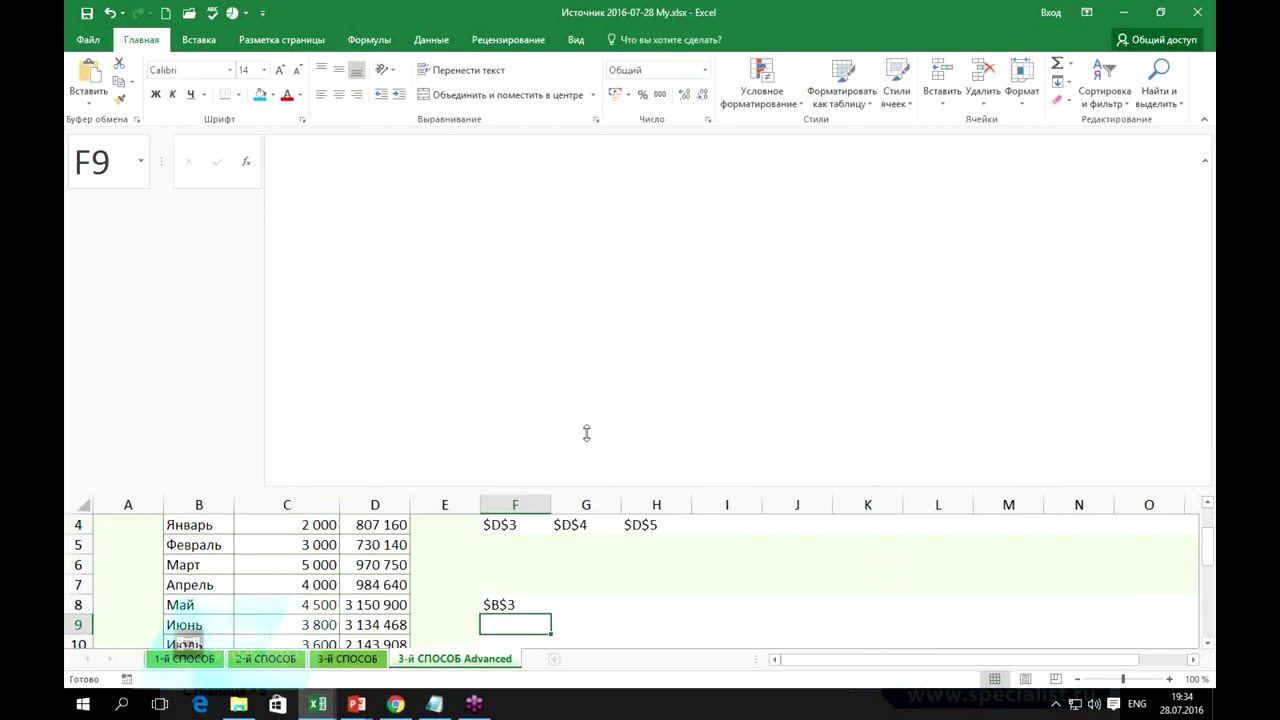
{"action": "left_click_drag", "start_coordinate": [651, 487], "coordinate": [641, 212]}
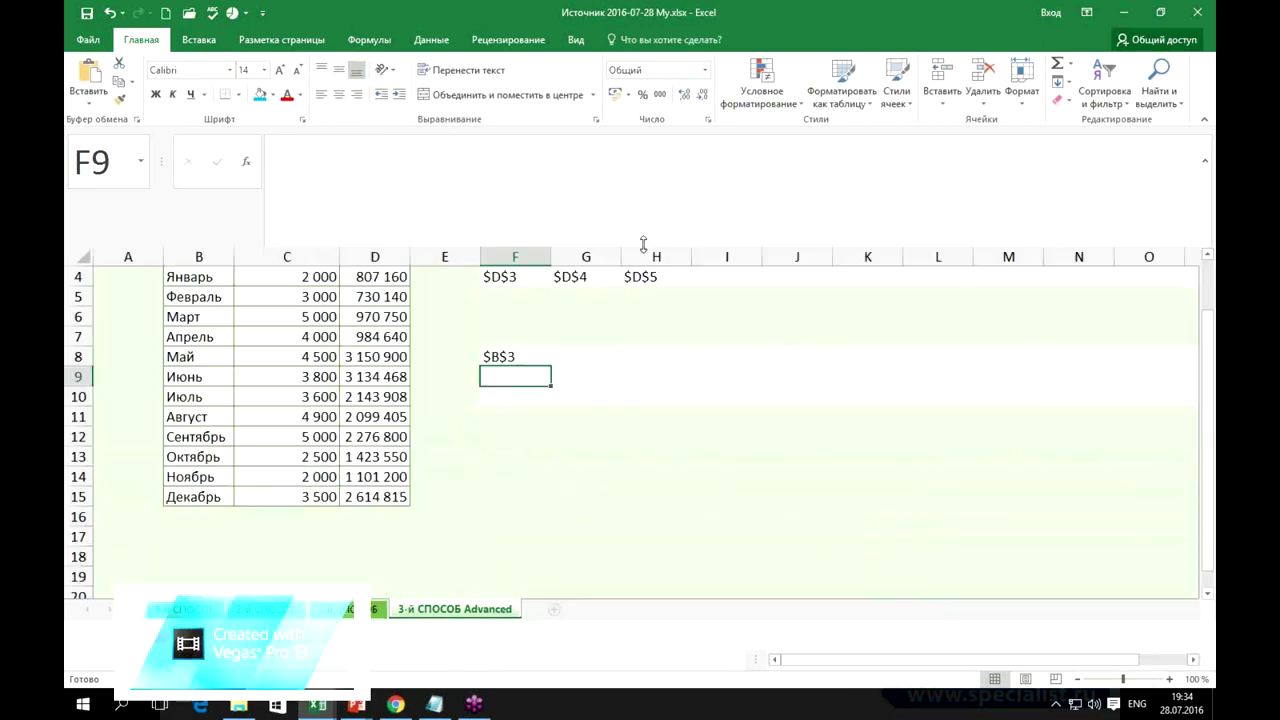
{"action": "left_click", "coordinate": [497, 309]}
{"action": "scroll", "coordinate": [515, 452], "scroll_direction": "up", "scroll_amount": 1}
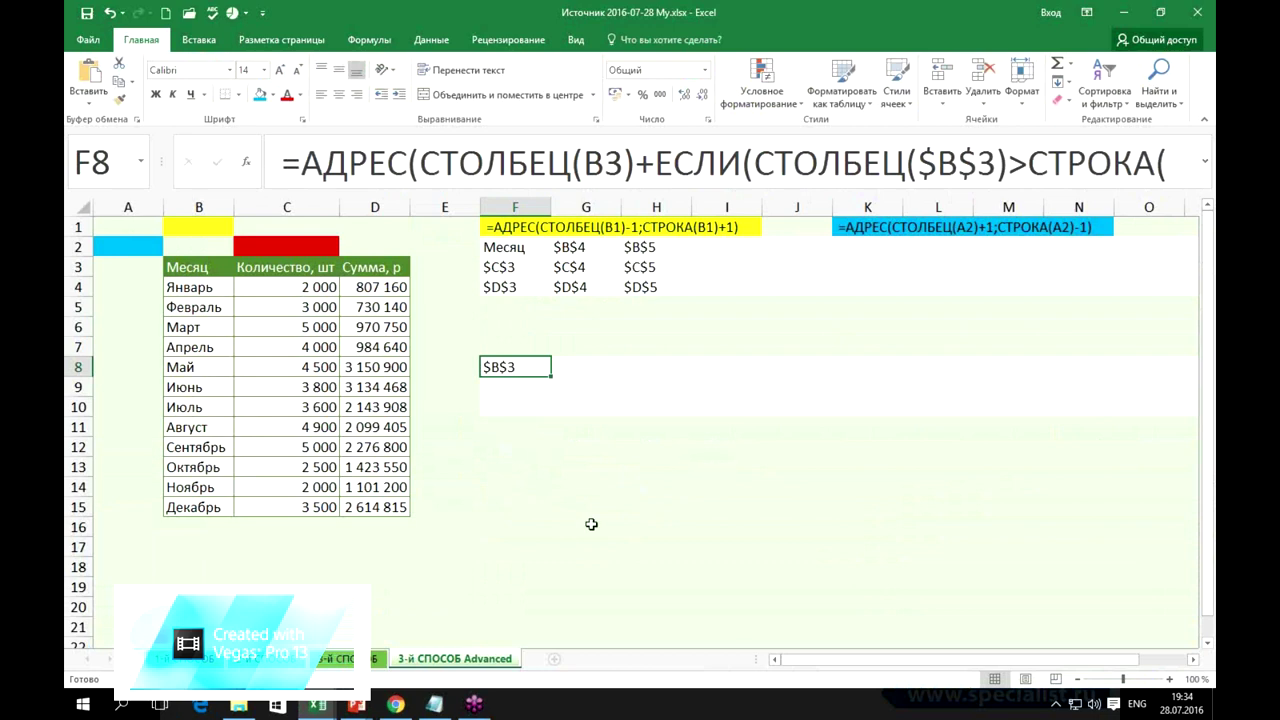
Move the month table down, up to row 1, then back to B3:D15, checking F8.
{"action": "mouse_move", "coordinate": [199, 266]}
{"action": "left_mouse_down"}
{"action": "mouse_move", "coordinate": [281, 399]}
{"action": "mouse_move", "coordinate": [405, 510]}
{"action": "left_mouse_up"}
{"action": "left_click_drag", "start_coordinate": [329, 260], "coordinate": [358, 418]}
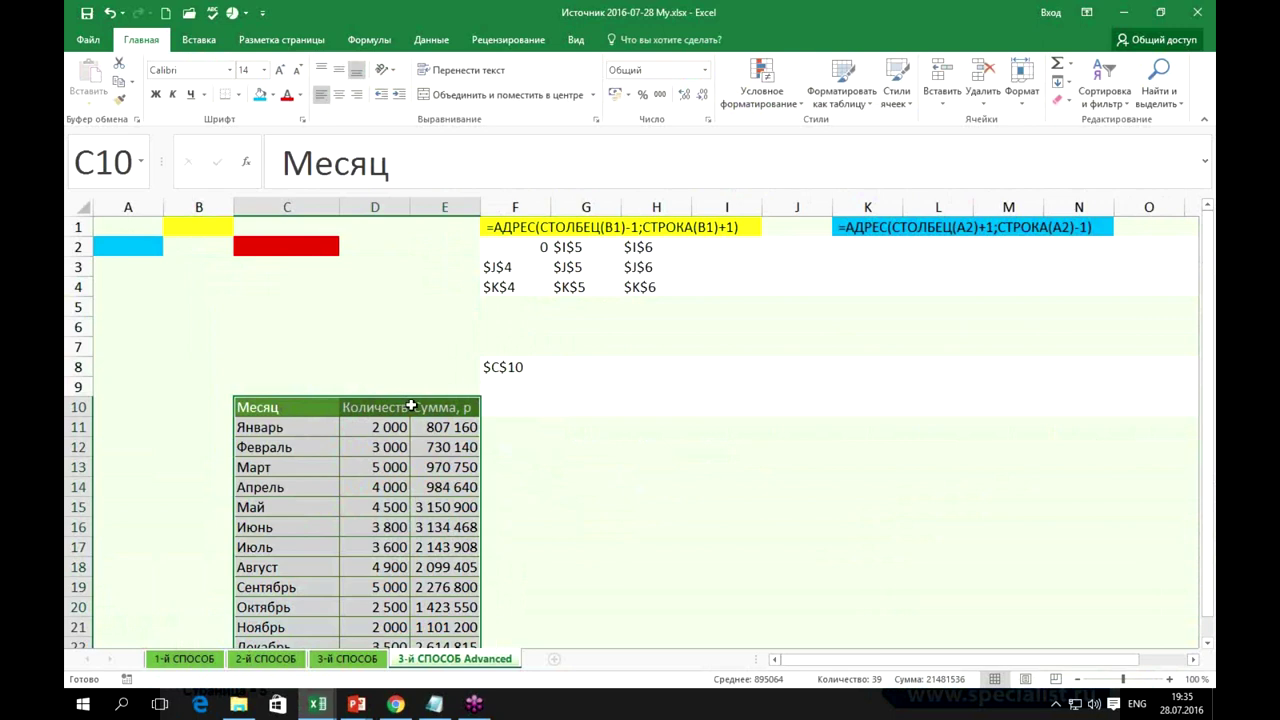
{"action": "left_click_drag", "start_coordinate": [411, 405], "coordinate": [445, 224]}
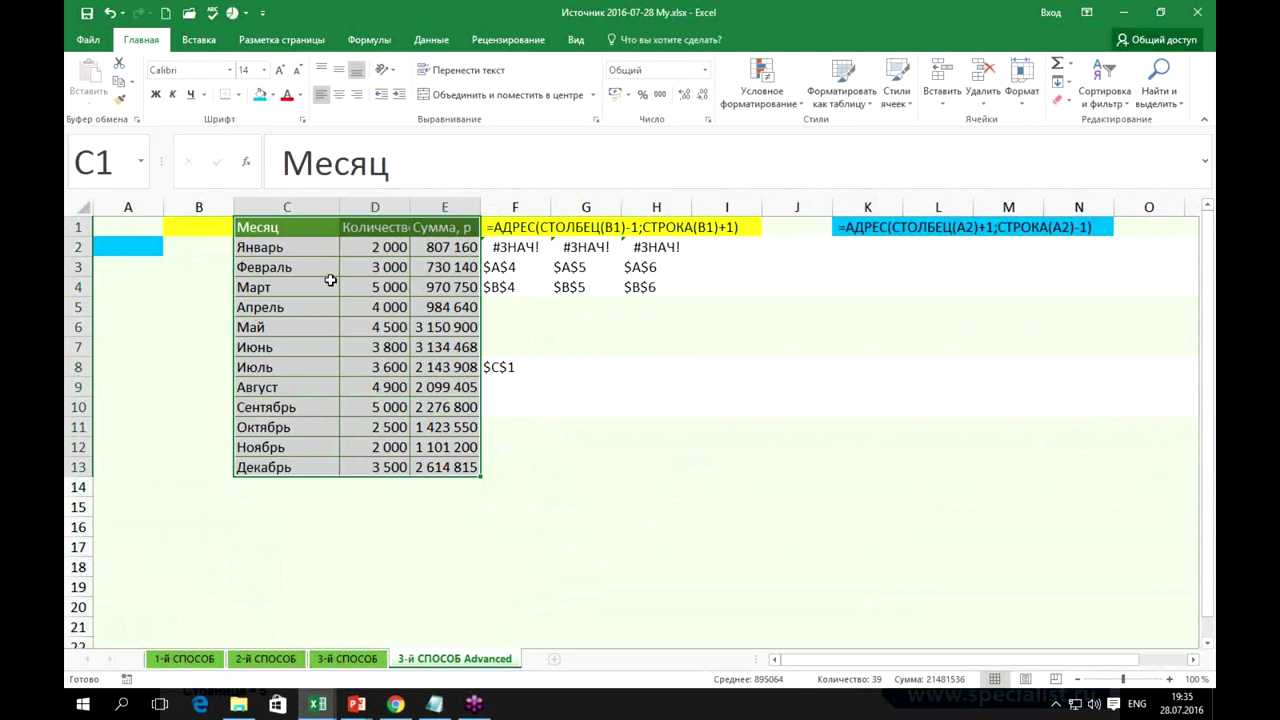
{"action": "mouse_move", "coordinate": [235, 257]}
{"action": "left_mouse_down"}
{"action": "mouse_move", "coordinate": [218, 307]}
{"action": "mouse_move", "coordinate": [205, 293]}
{"action": "mouse_move", "coordinate": [280, 287]}
{"action": "mouse_move", "coordinate": [279, 270]}
{"action": "left_mouse_up"}
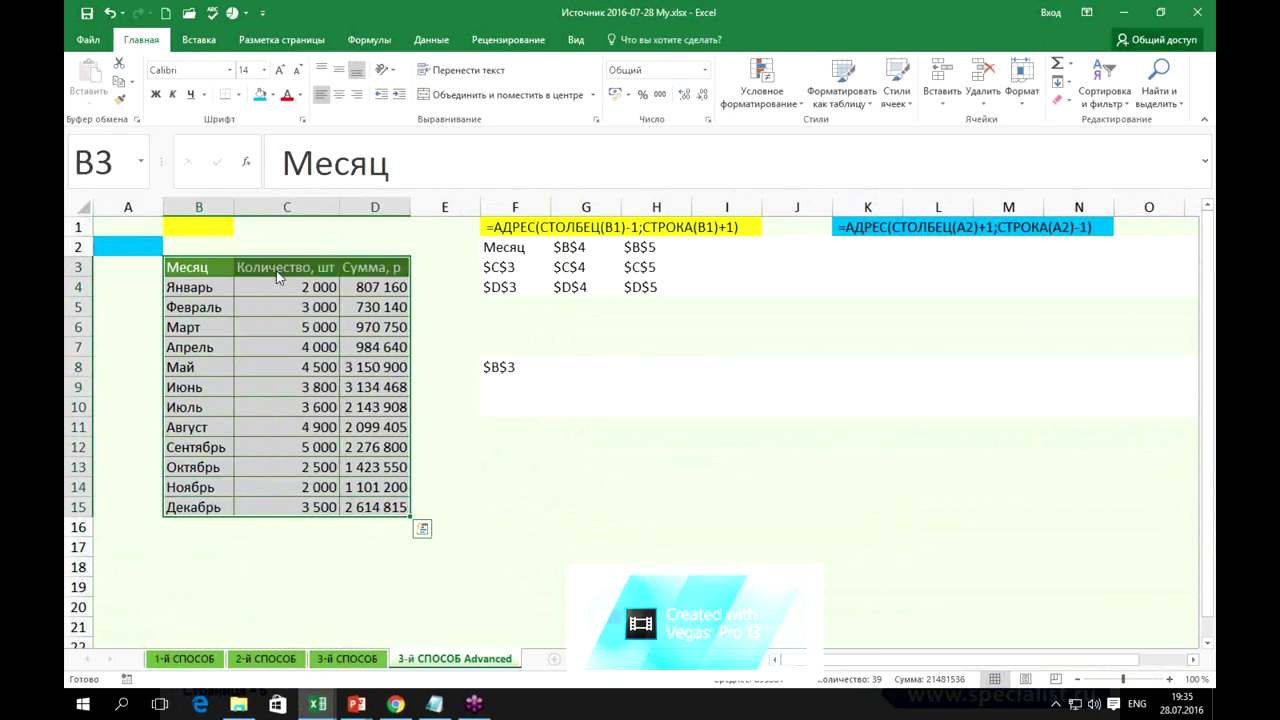
{"action": "left_click", "coordinate": [505, 369]}
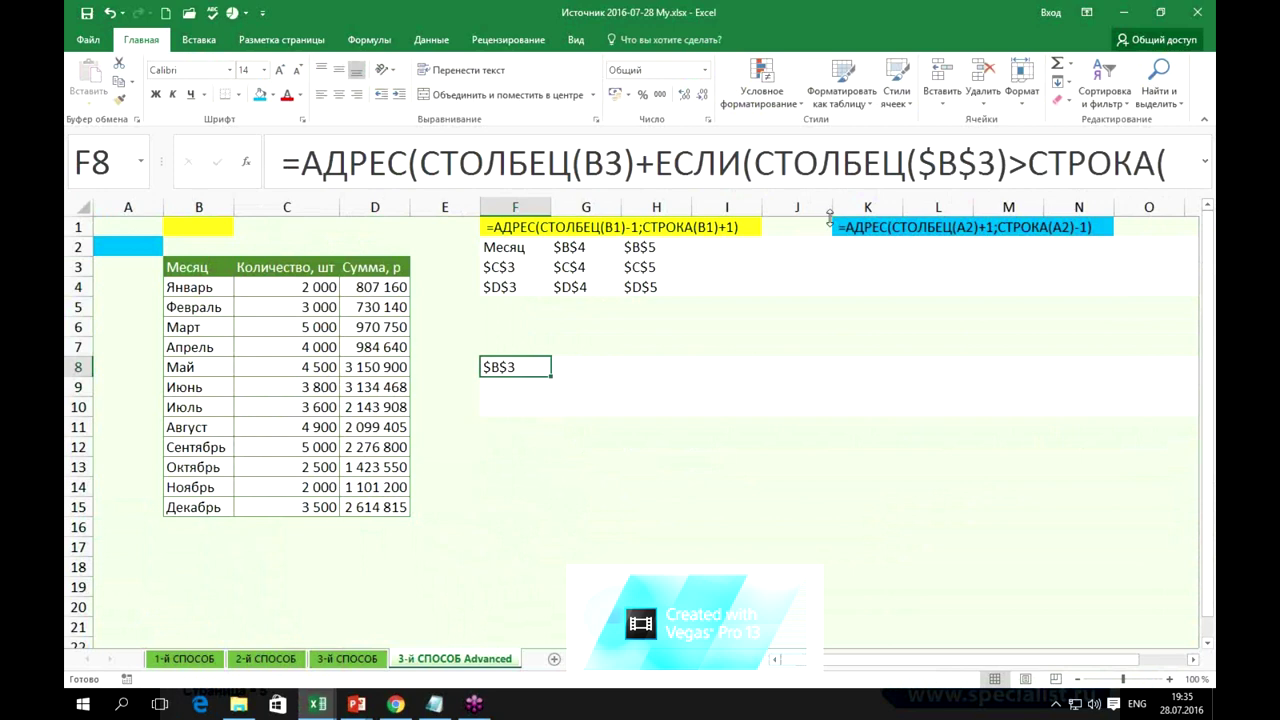
Join F8's formula onto one line, copy its full text, cancel the edit, and select A17.
{"action": "left_click_drag", "start_coordinate": [840, 195], "coordinate": [847, 485]}
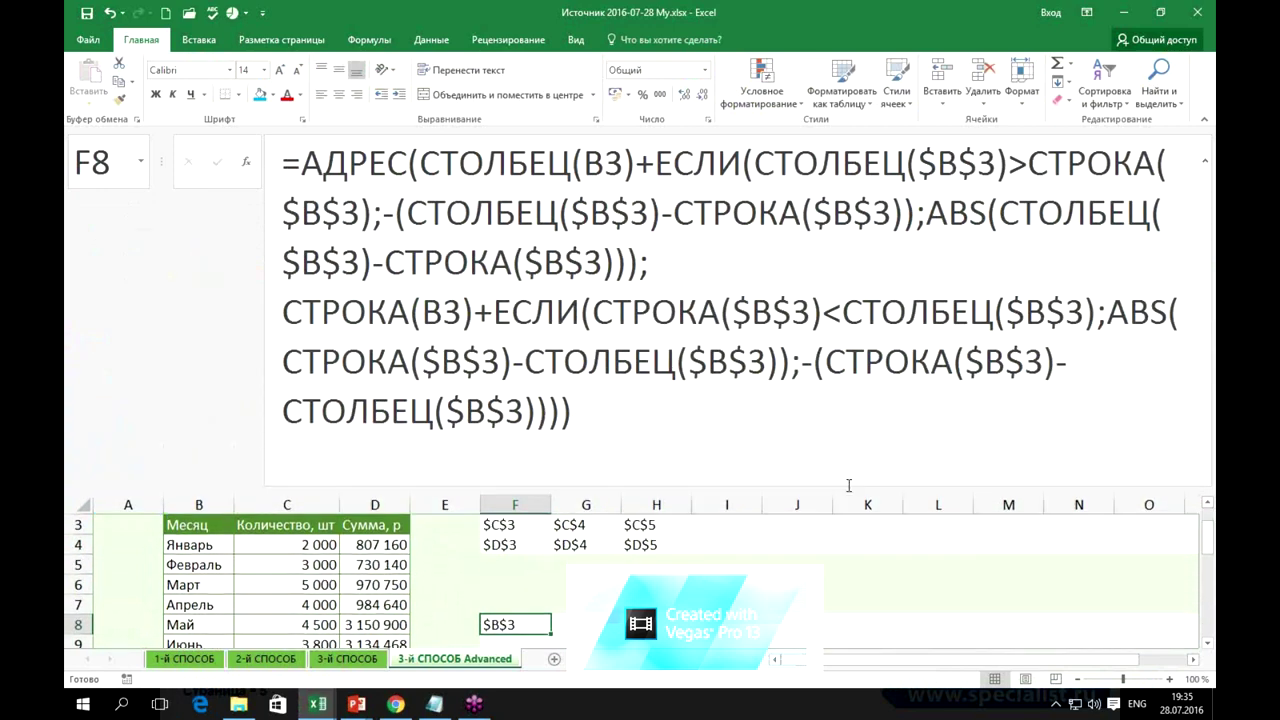
{"action": "left_click", "coordinate": [691, 268]}
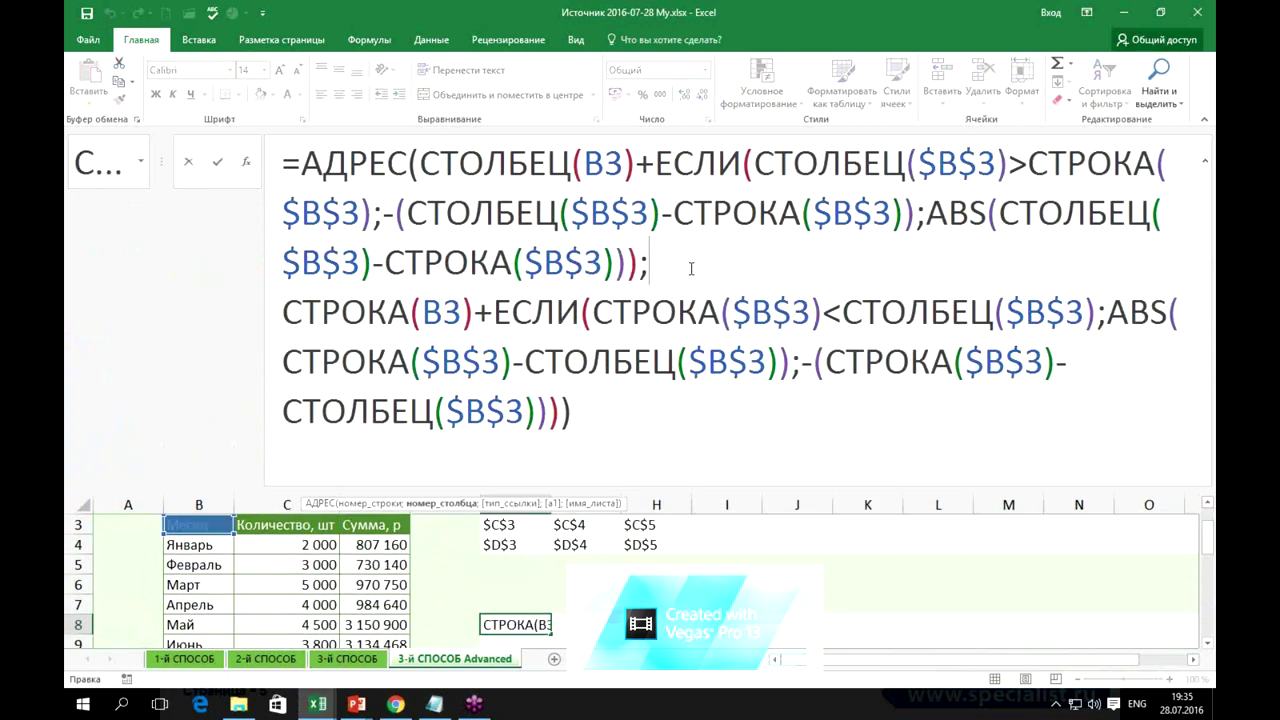
{"action": "key", "text": "Delete"}
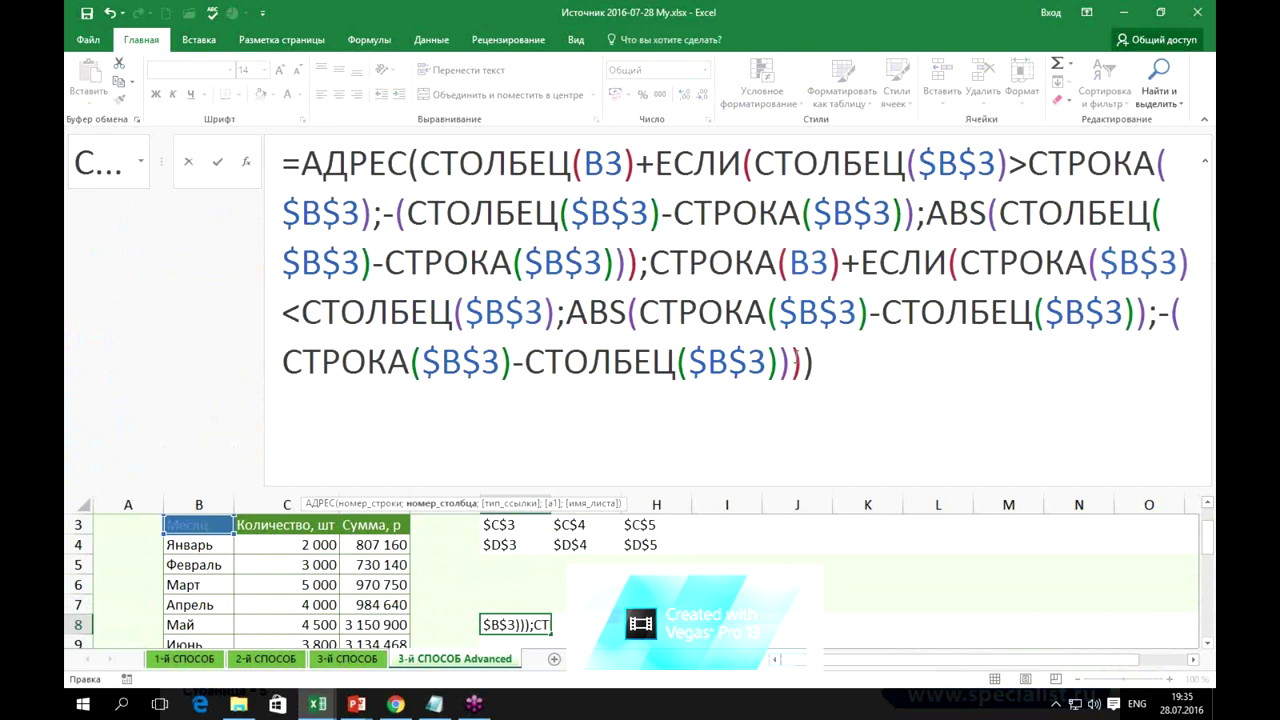
{"action": "left_click_drag", "start_coordinate": [812, 360], "coordinate": [287, 148]}
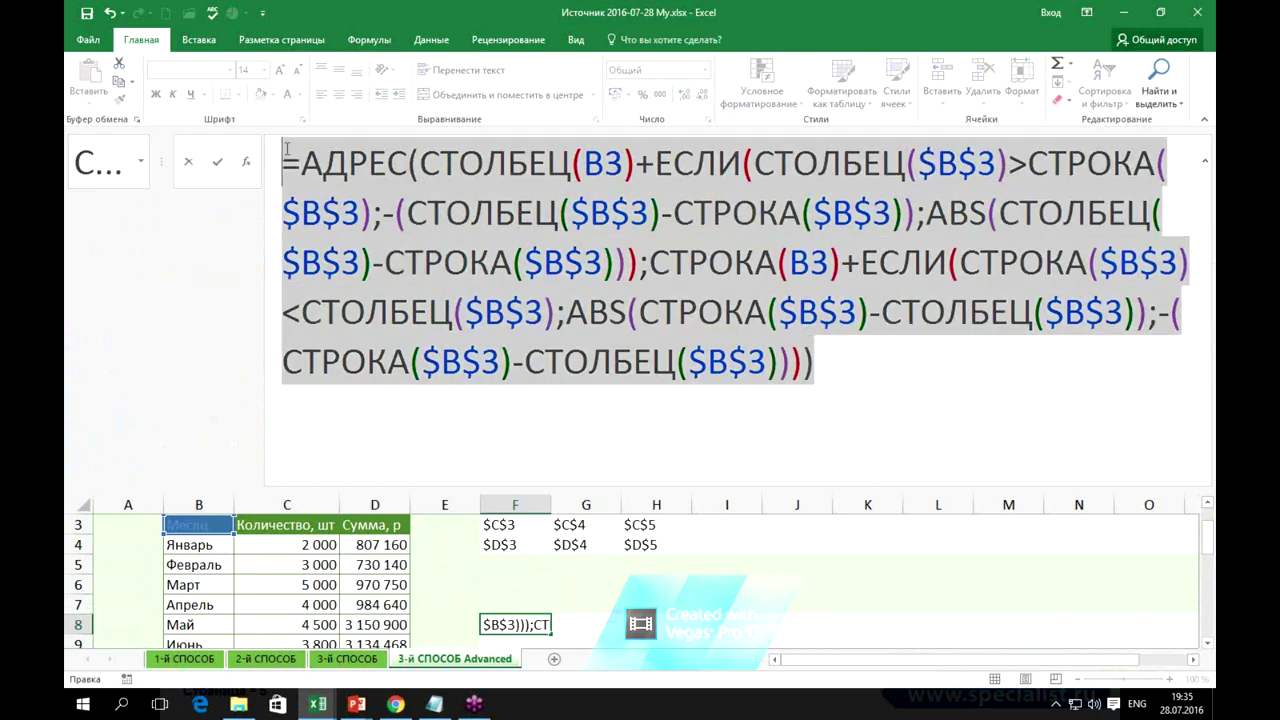
{"action": "key", "text": "ctrl+c"}
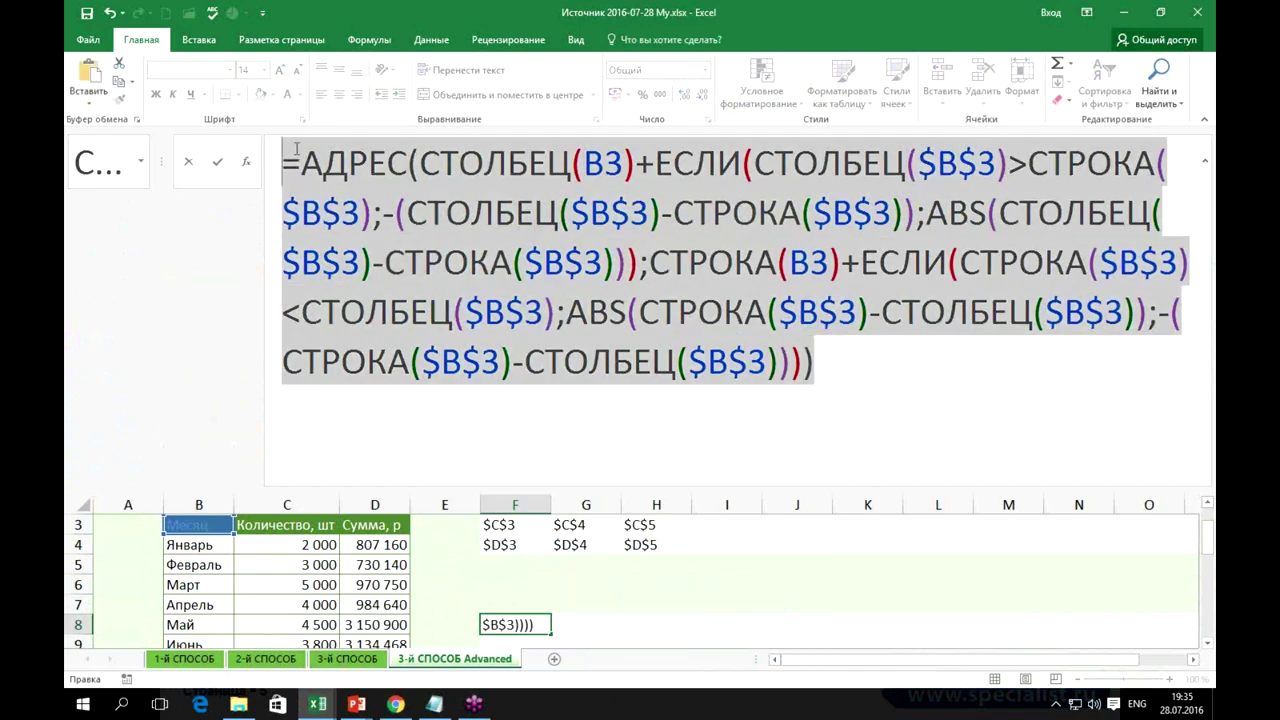
{"action": "key", "text": "Escape"}
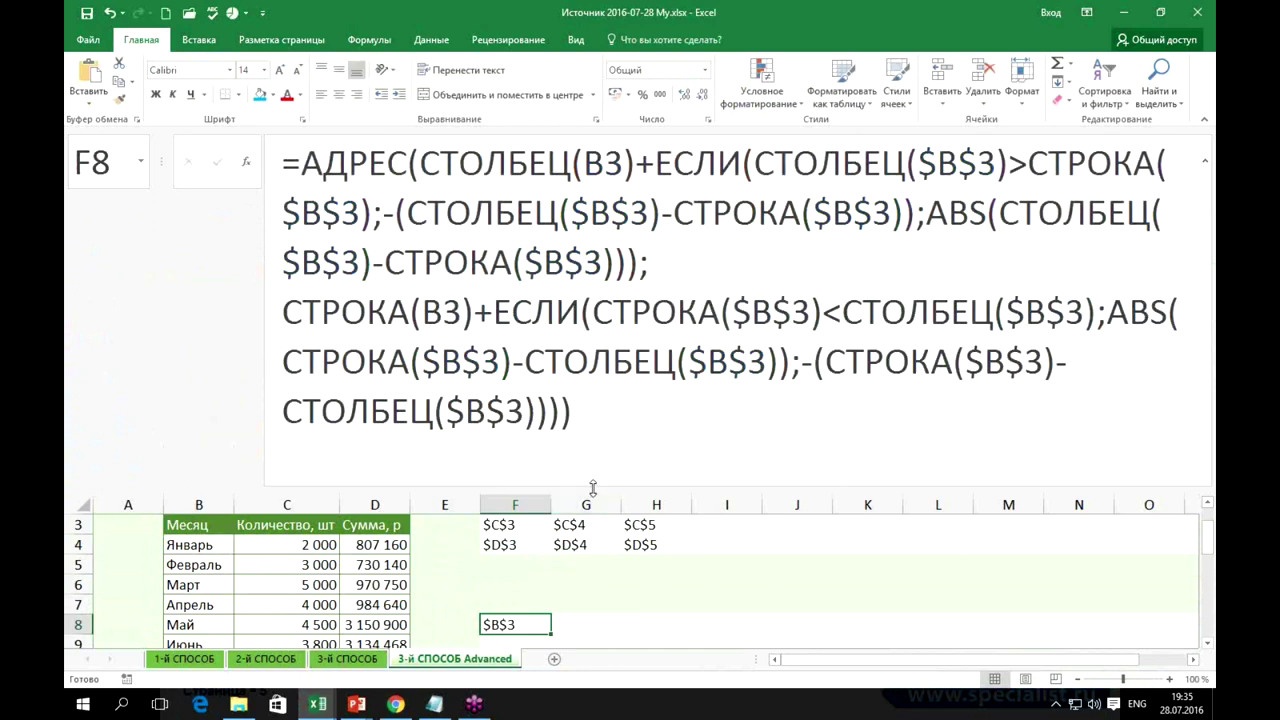
{"action": "left_click_drag", "start_coordinate": [514, 477], "coordinate": [514, 190]}
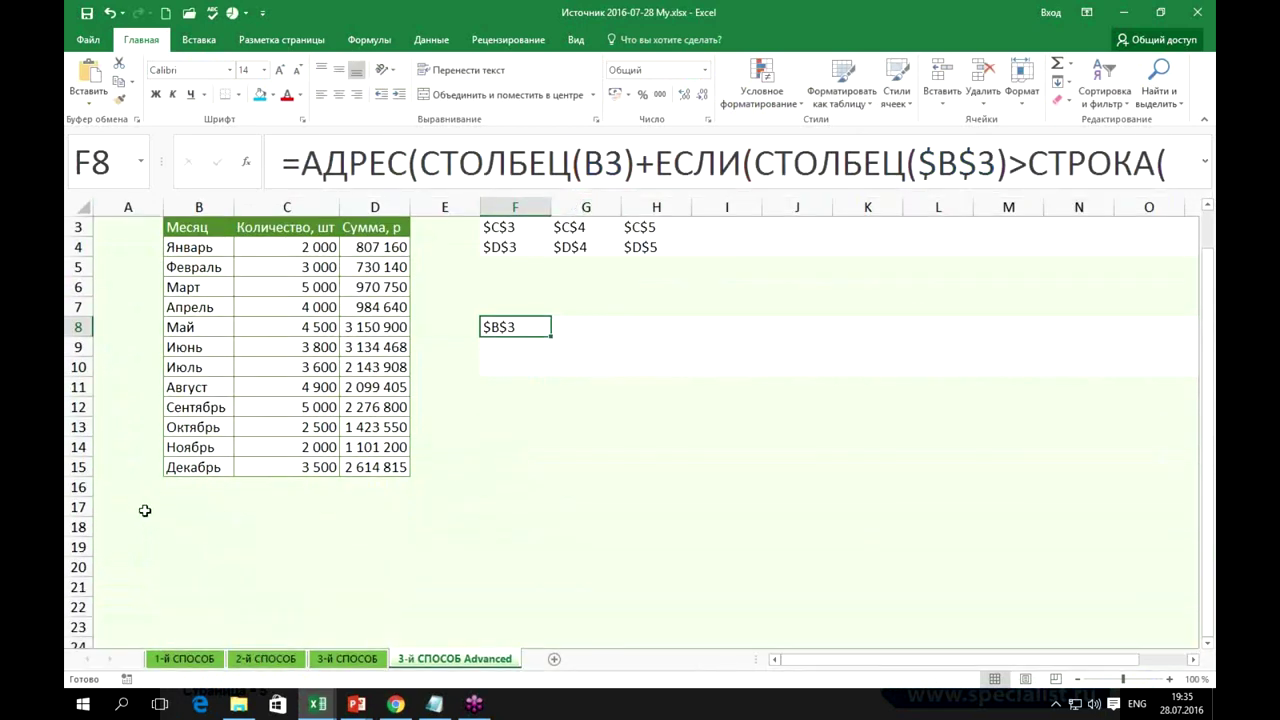
{"action": "left_click", "coordinate": [145, 512]}
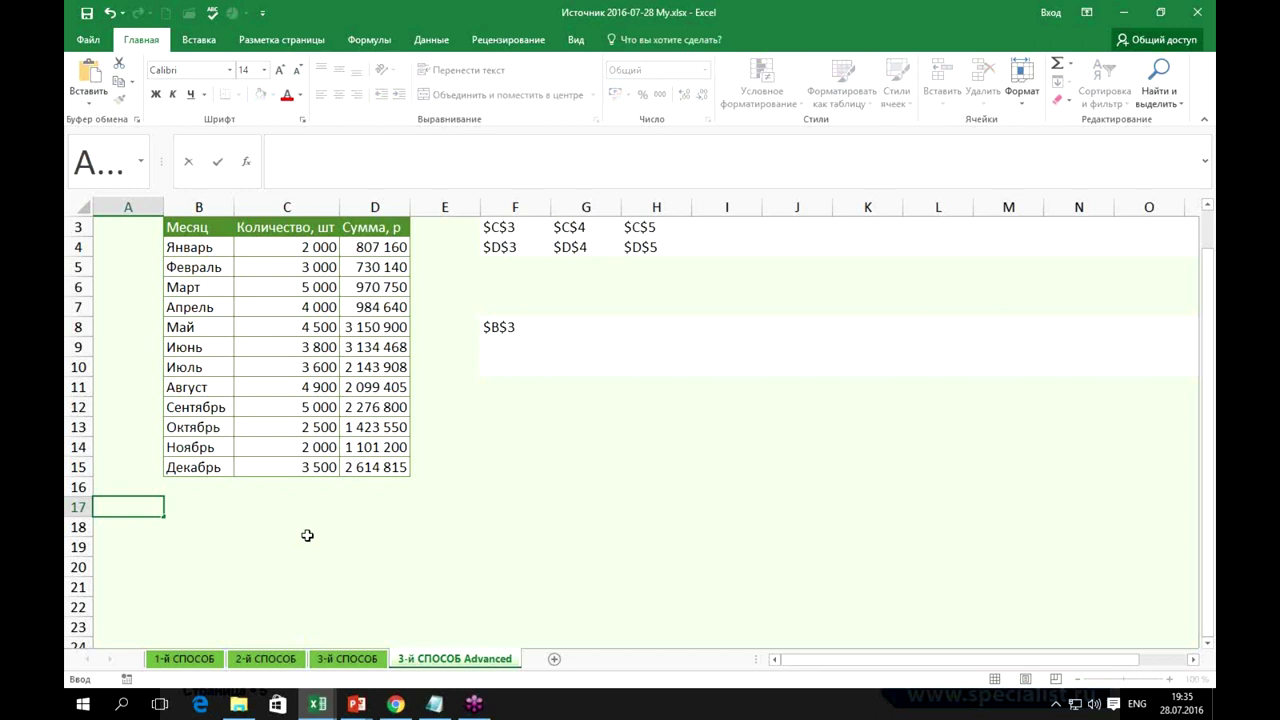
Paste the formula text into A17, wrap it, and merge and centre across A17:L17.
{"action": "key", "text": "ctrl+v"}
{"action": "left_click", "coordinate": [303, 567]}
{"action": "left_click", "coordinate": [118, 508]}
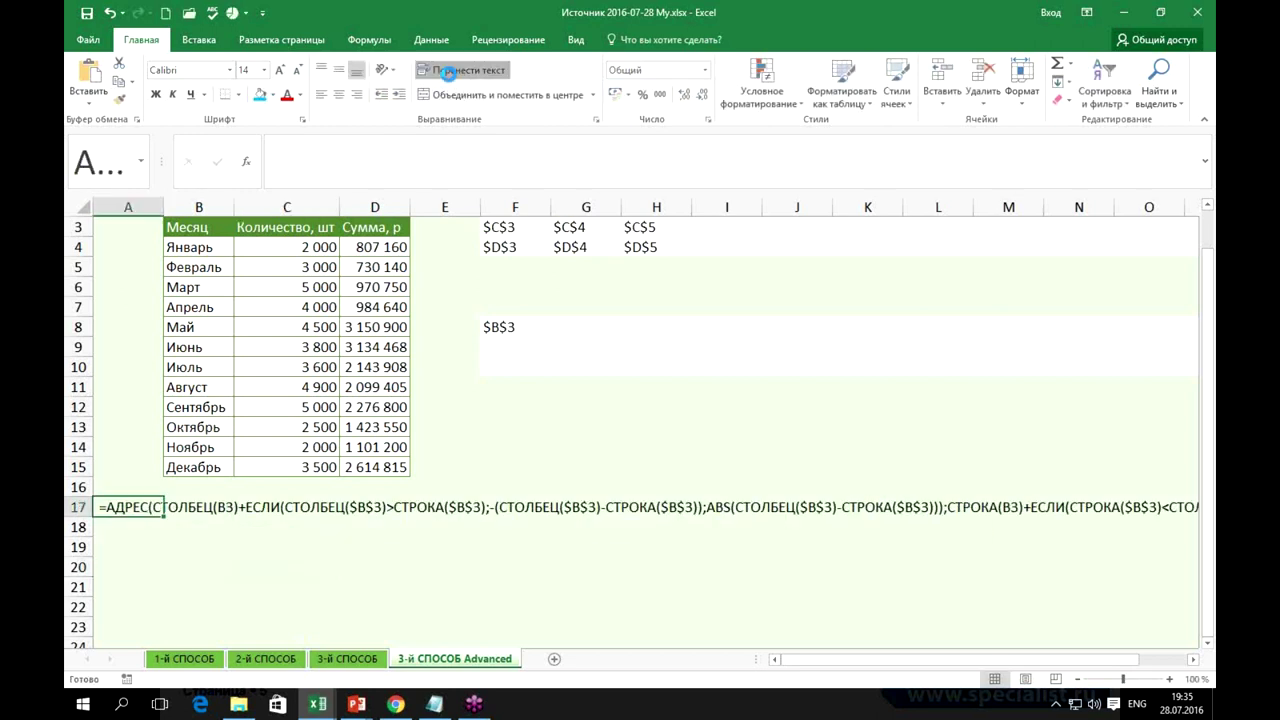
{"action": "left_click", "coordinate": [446, 70]}
{"action": "mouse_move", "coordinate": [150, 560]}
{"action": "left_mouse_down"}
{"action": "mouse_move", "coordinate": [628, 509]}
{"action": "mouse_move", "coordinate": [955, 510]}
{"action": "left_mouse_up"}
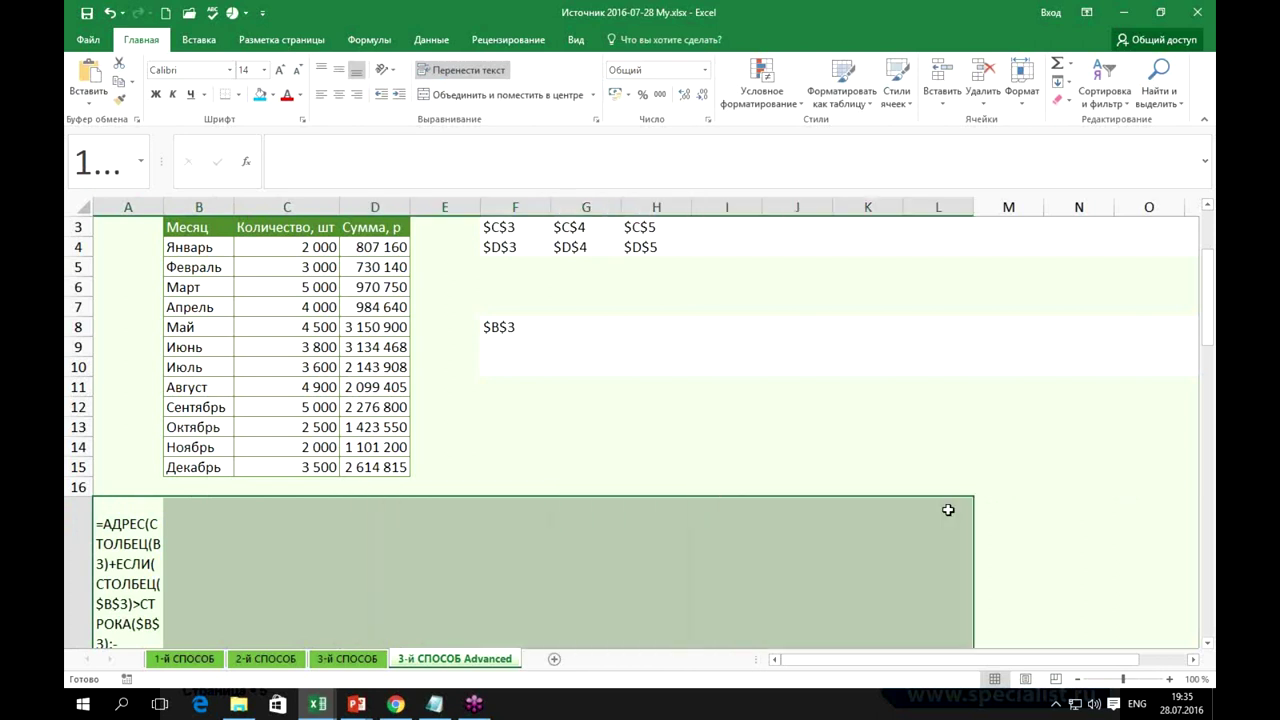
{"action": "left_click", "coordinate": [451, 96]}
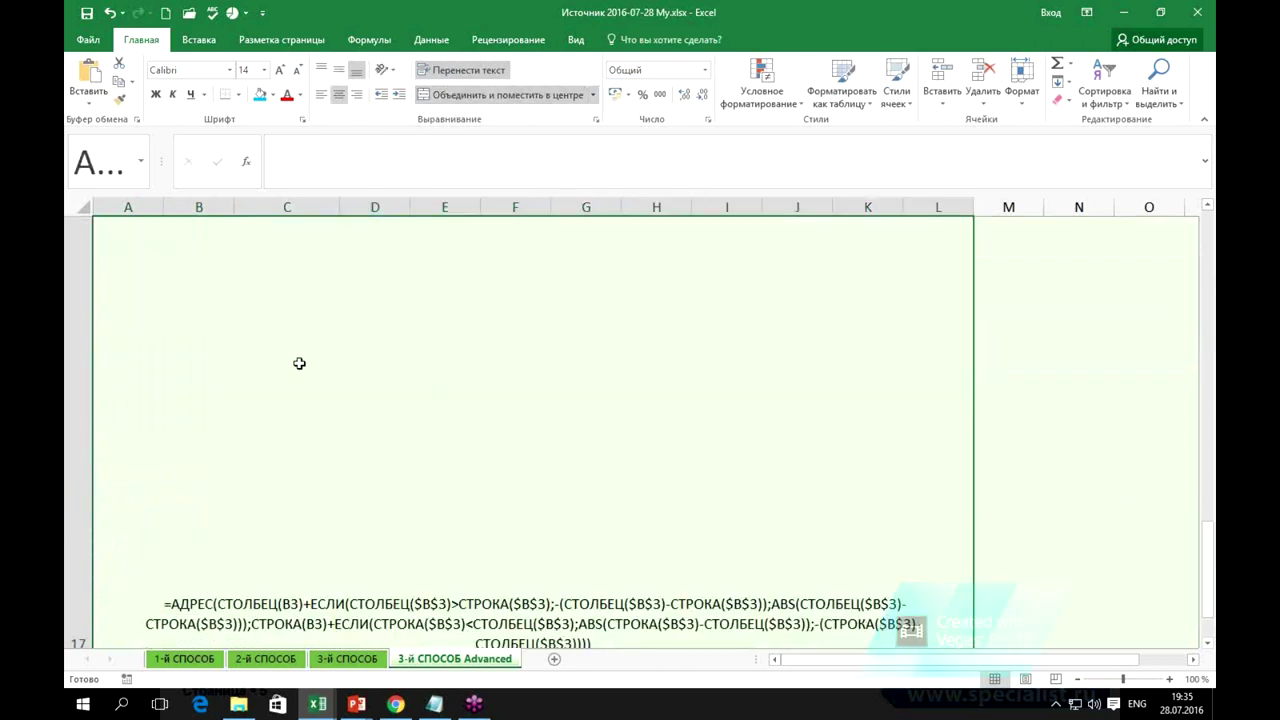
Set row 17's height to 45, then drag it a bit taller.
{"action": "right_click", "coordinate": [73, 407]}
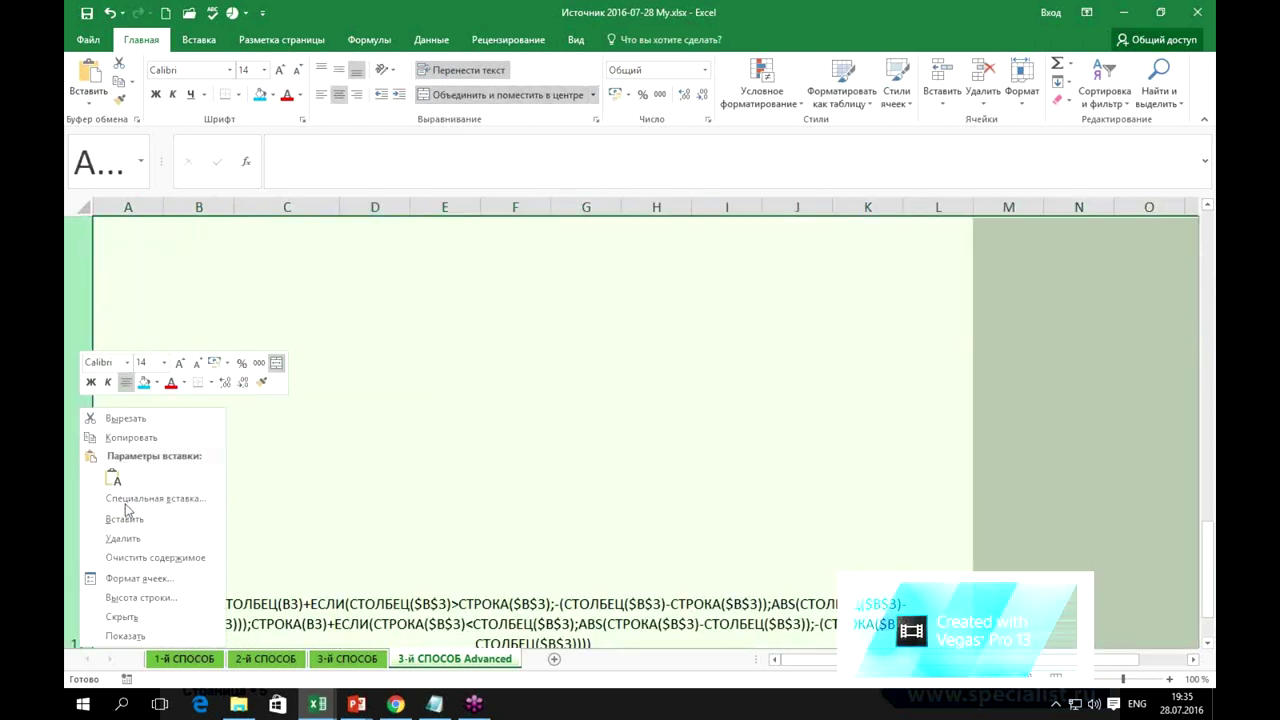
{"action": "left_click", "coordinate": [140, 597]}
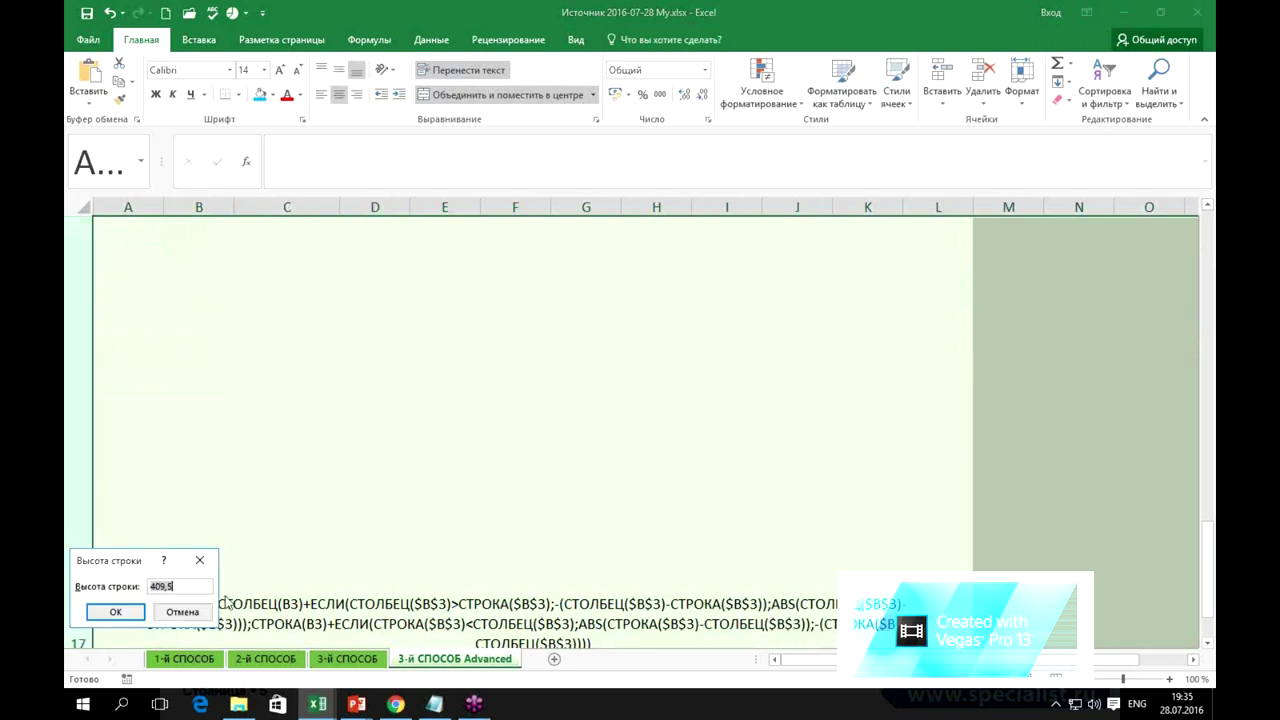
{"action": "type", "text": "45"}
{"action": "key", "text": "Return"}
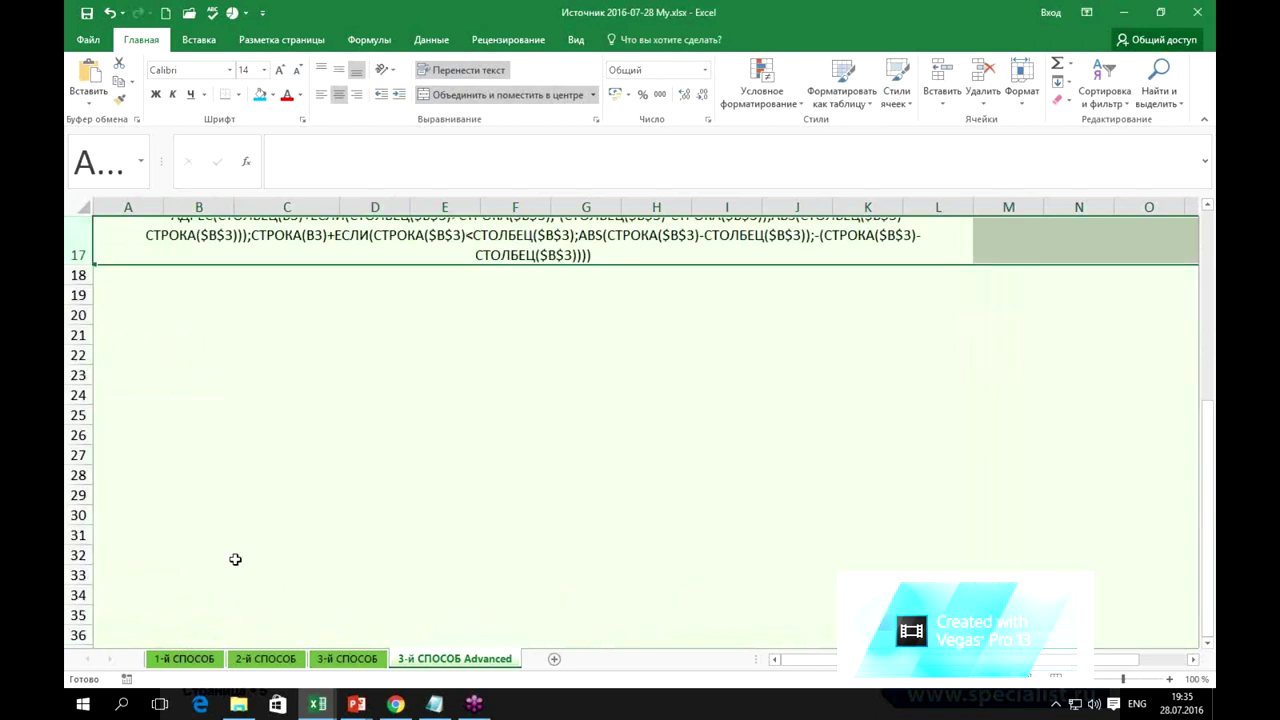
{"action": "scroll", "coordinate": [411, 469], "scroll_direction": "up", "scroll_amount": 5}
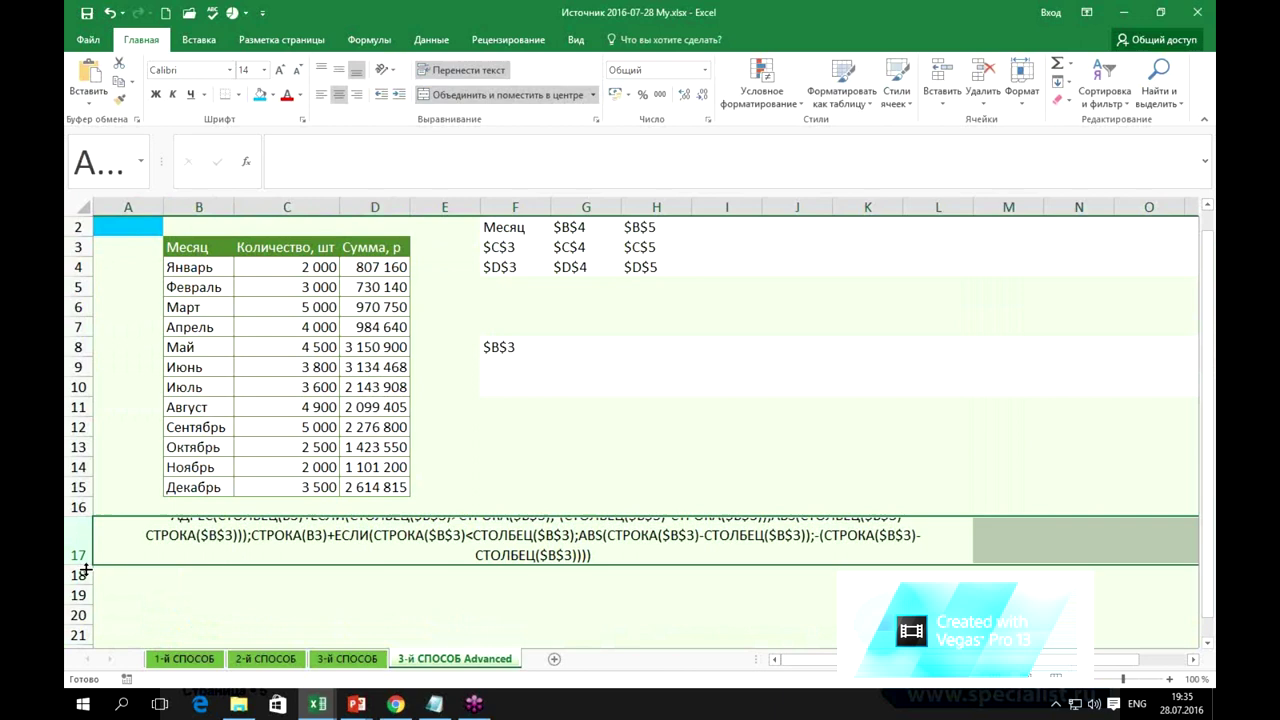
{"action": "left_click_drag", "start_coordinate": [86, 567], "coordinate": [86, 600]}
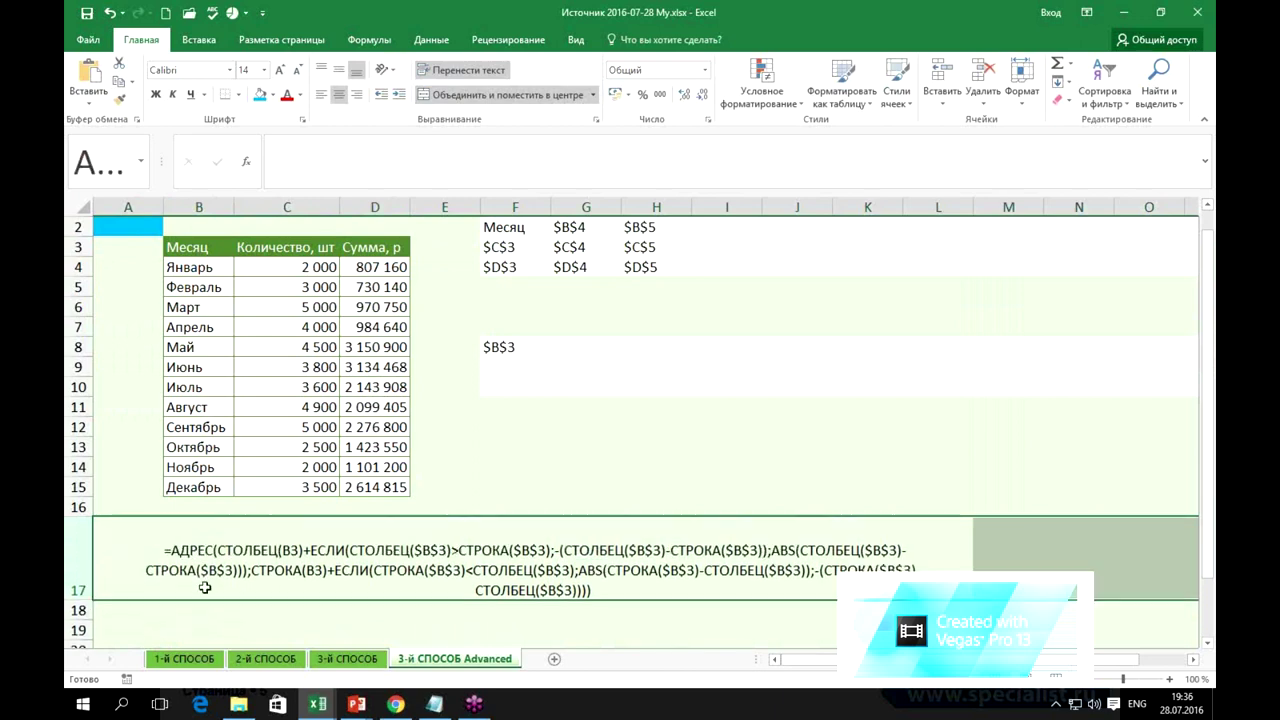
Make the row 17 formula text bold at 18 pt and widen column L to fit.
{"action": "left_click", "coordinate": [157, 97]}
{"action": "left_click", "coordinate": [280, 70]}
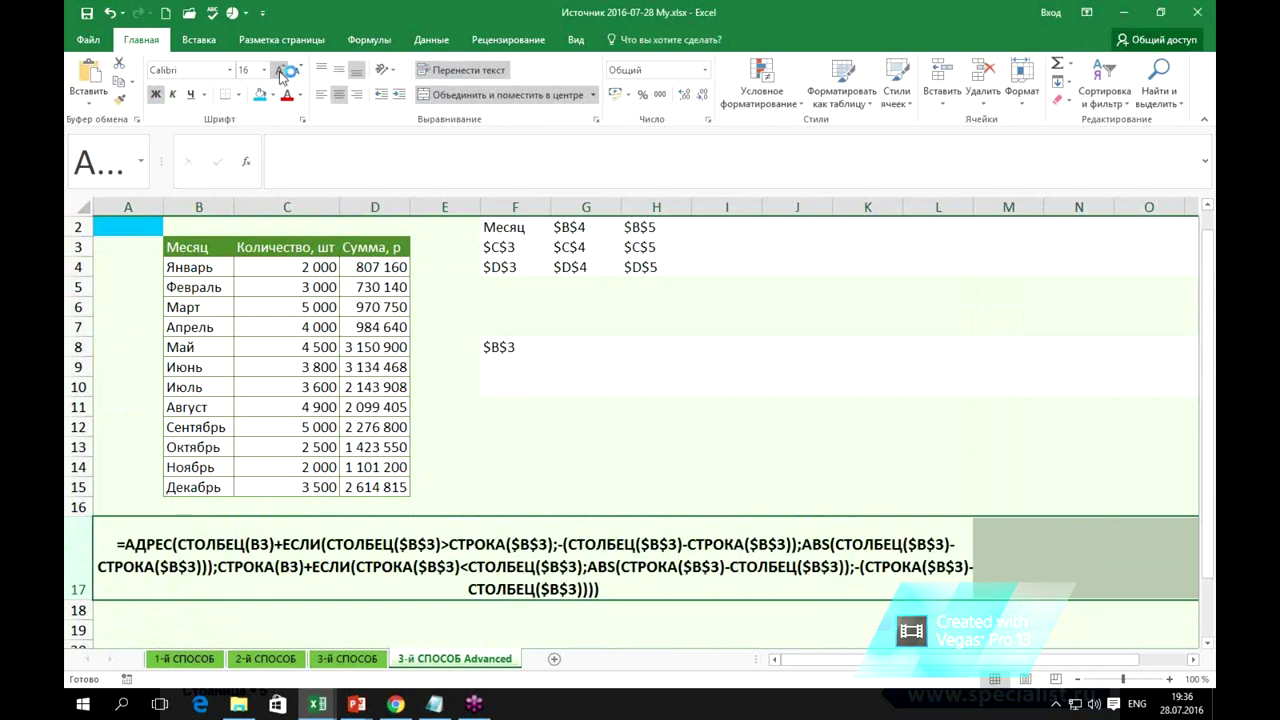
{"action": "left_click", "coordinate": [281, 71]}
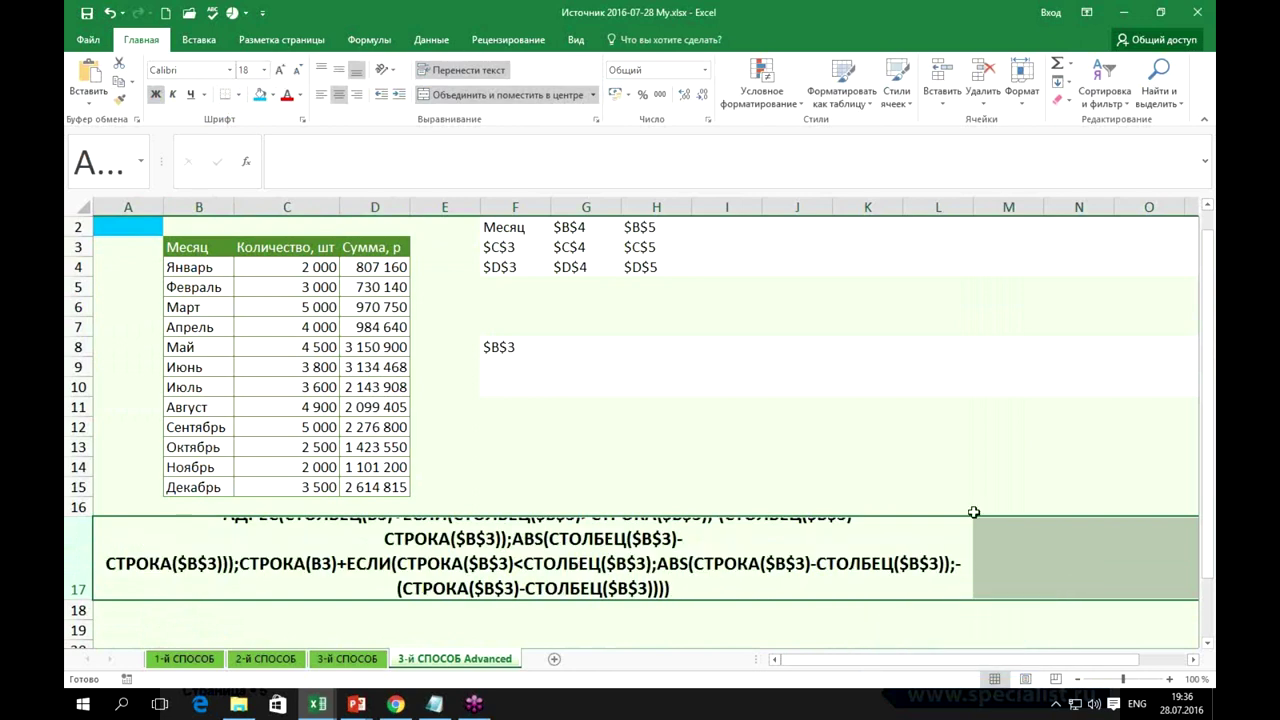
{"action": "left_click", "coordinate": [965, 552]}
{"action": "left_click_drag", "start_coordinate": [973, 206], "coordinate": [1060, 206]}
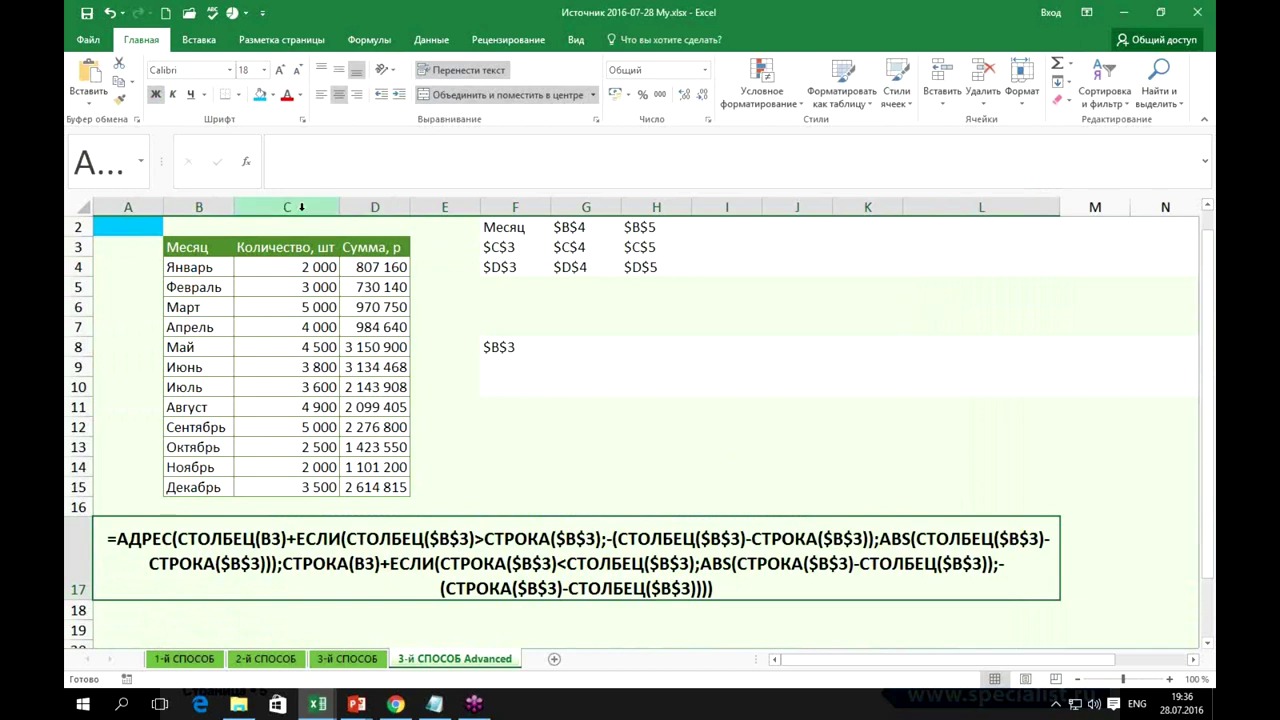
Colour the first ЕСЛИ part of the A17 formula text light blue.
{"action": "double_click", "coordinate": [143, 540]}
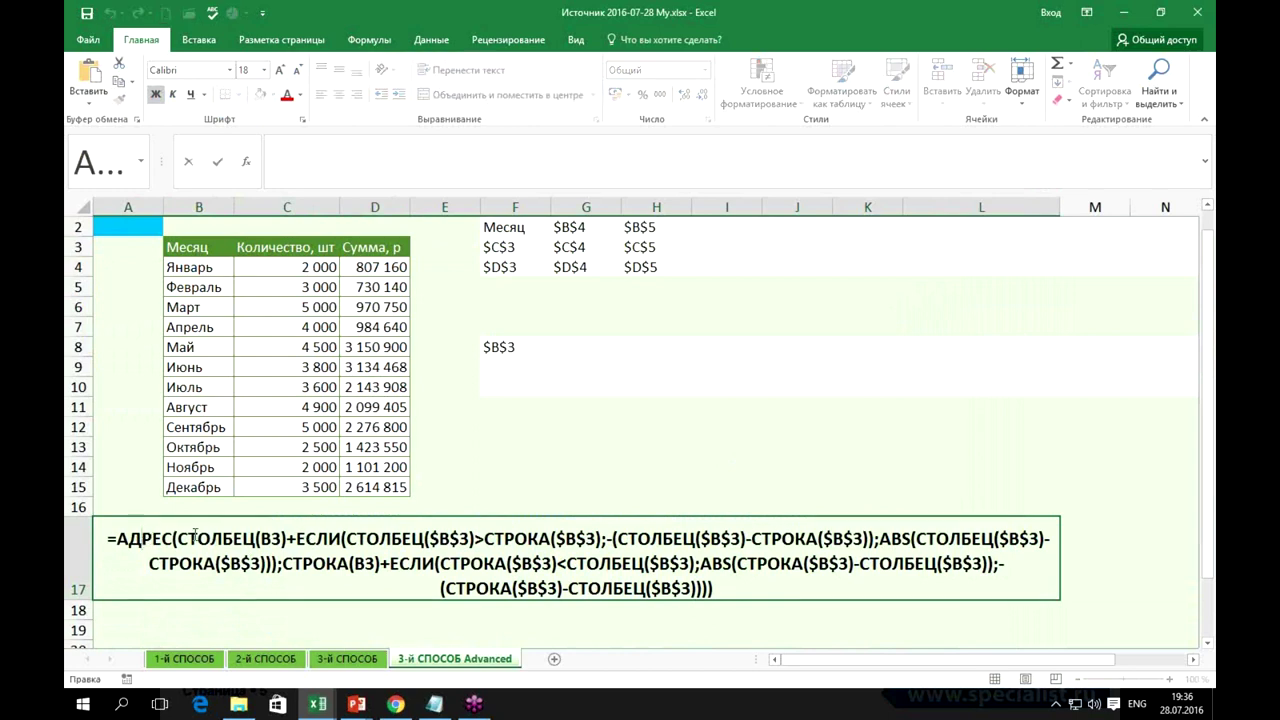
{"action": "left_click_drag", "start_coordinate": [180, 538], "coordinate": [286, 540]}
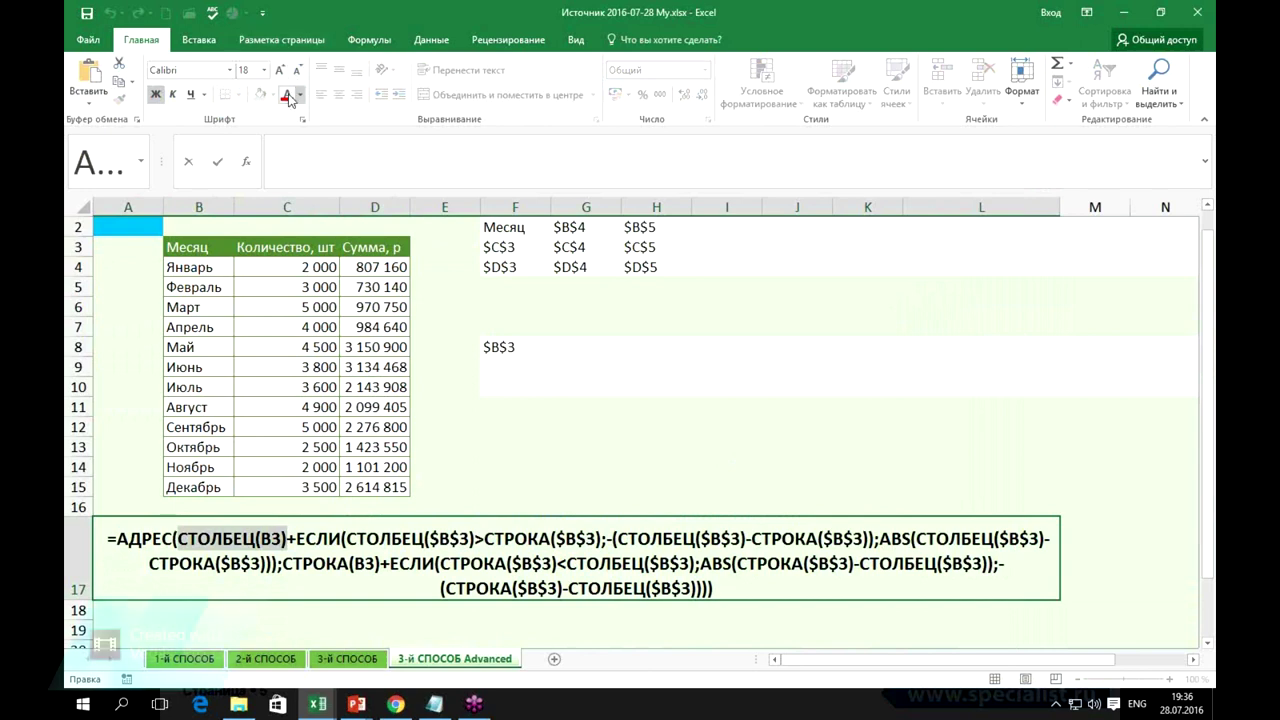
{"action": "mouse_move", "coordinate": [290, 540]}
{"action": "left_mouse_down"}
{"action": "mouse_move", "coordinate": [315, 565]}
{"action": "mouse_move", "coordinate": [277, 567]}
{"action": "left_mouse_up"}
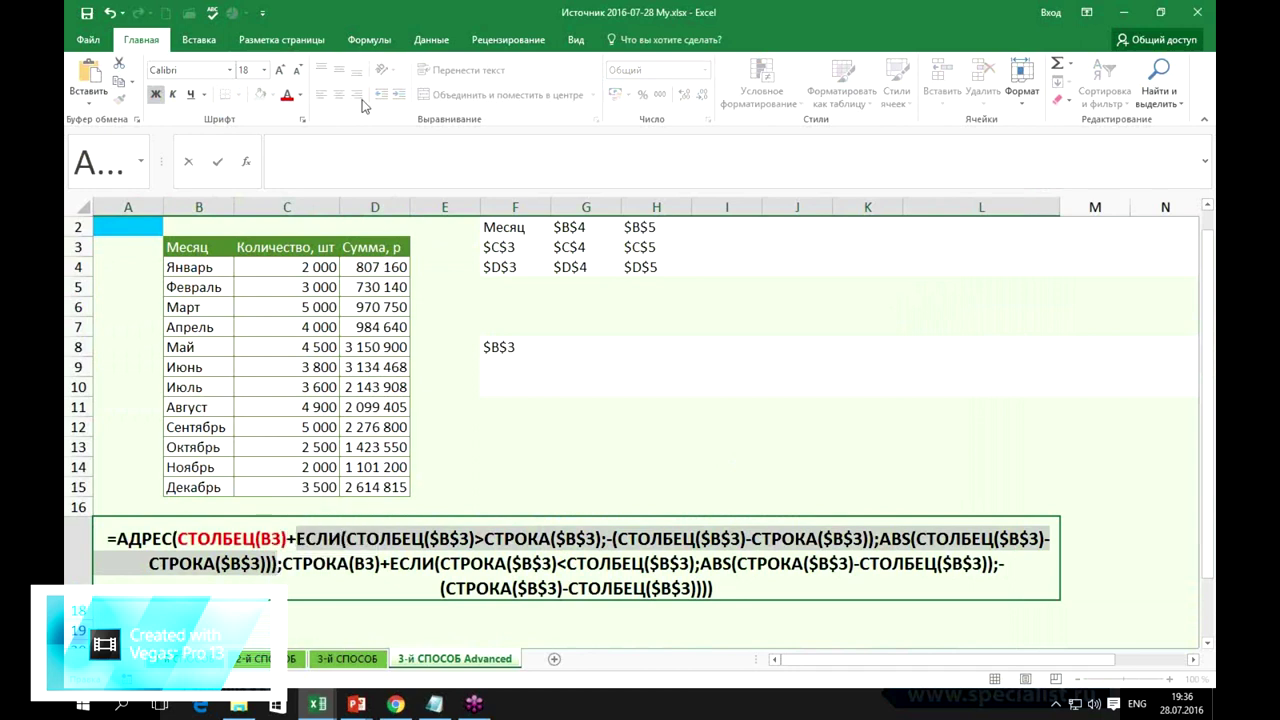
{"action": "left_click", "coordinate": [300, 95]}
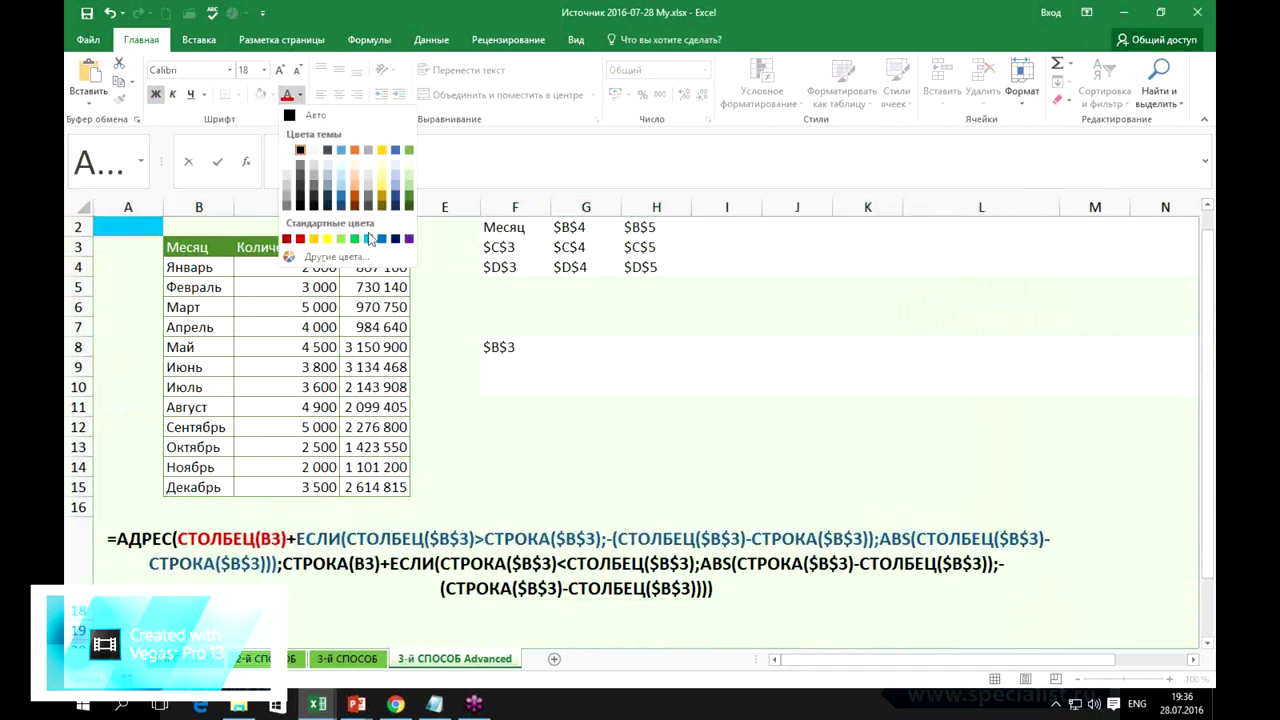
{"action": "left_click", "coordinate": [371, 240]}
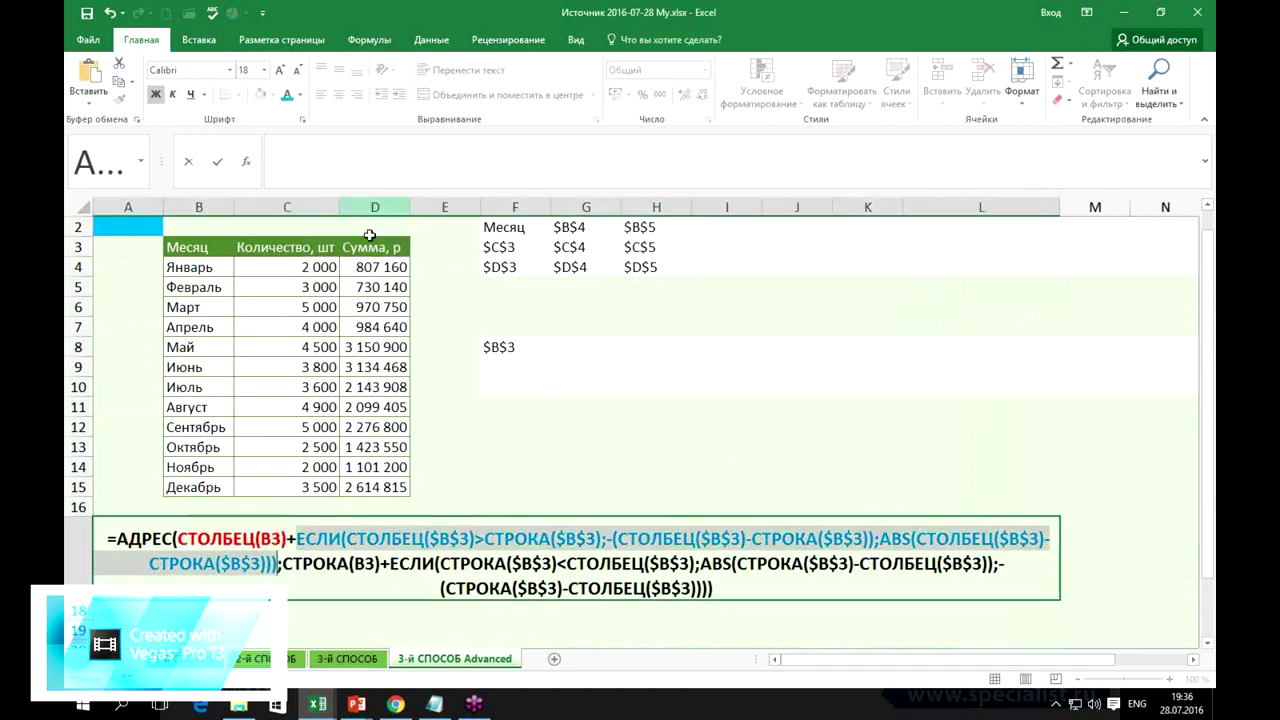
Colour the СТРОКА(В3) part of the formula text green.
{"action": "left_click_drag", "start_coordinate": [283, 563], "coordinate": [379, 565]}
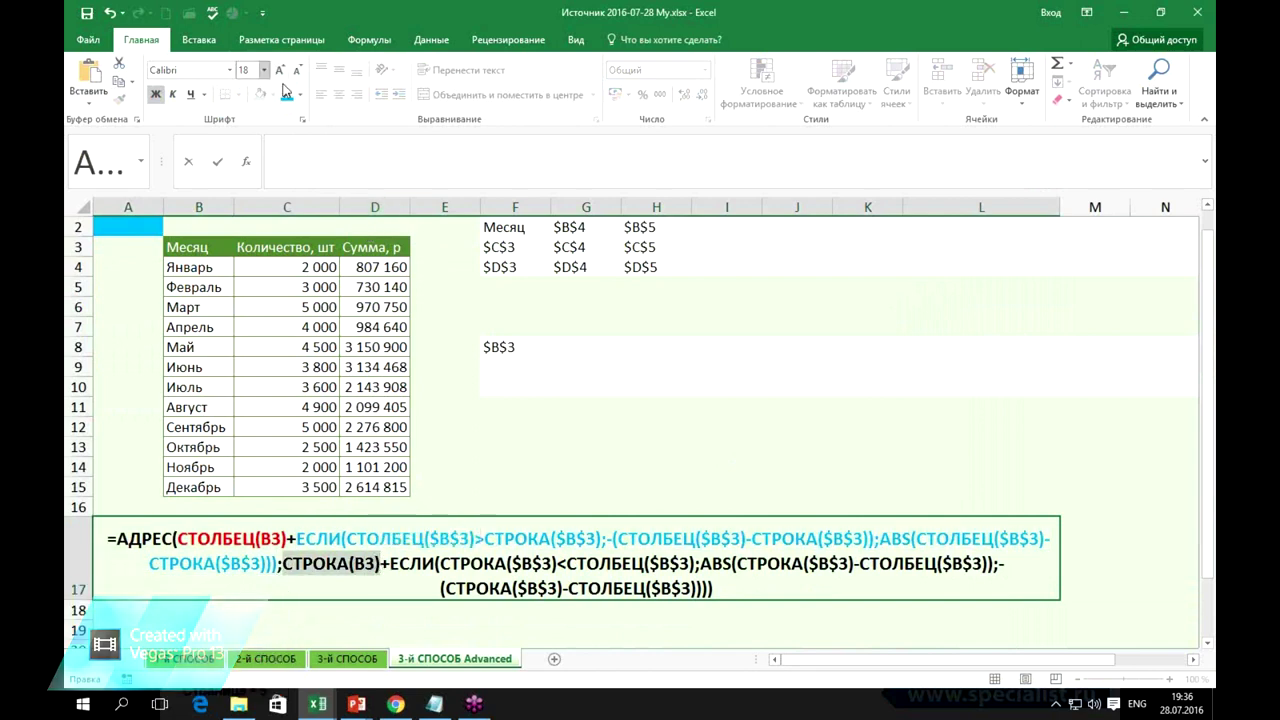
{"action": "left_click", "coordinate": [299, 95]}
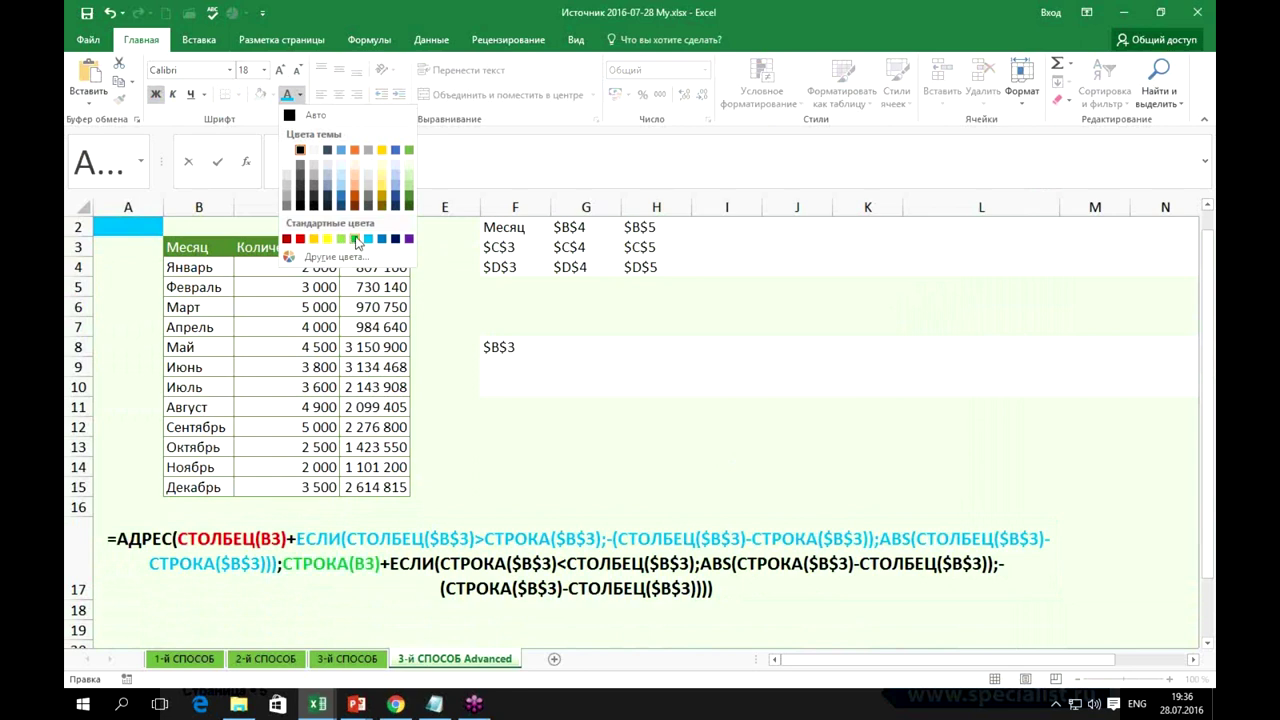
{"action": "left_click", "coordinate": [352, 240]}
Colour the final +ЕСЛИ part dark blue and finish editing A17.
{"action": "left_click_drag", "start_coordinate": [382, 564], "coordinate": [711, 589]}
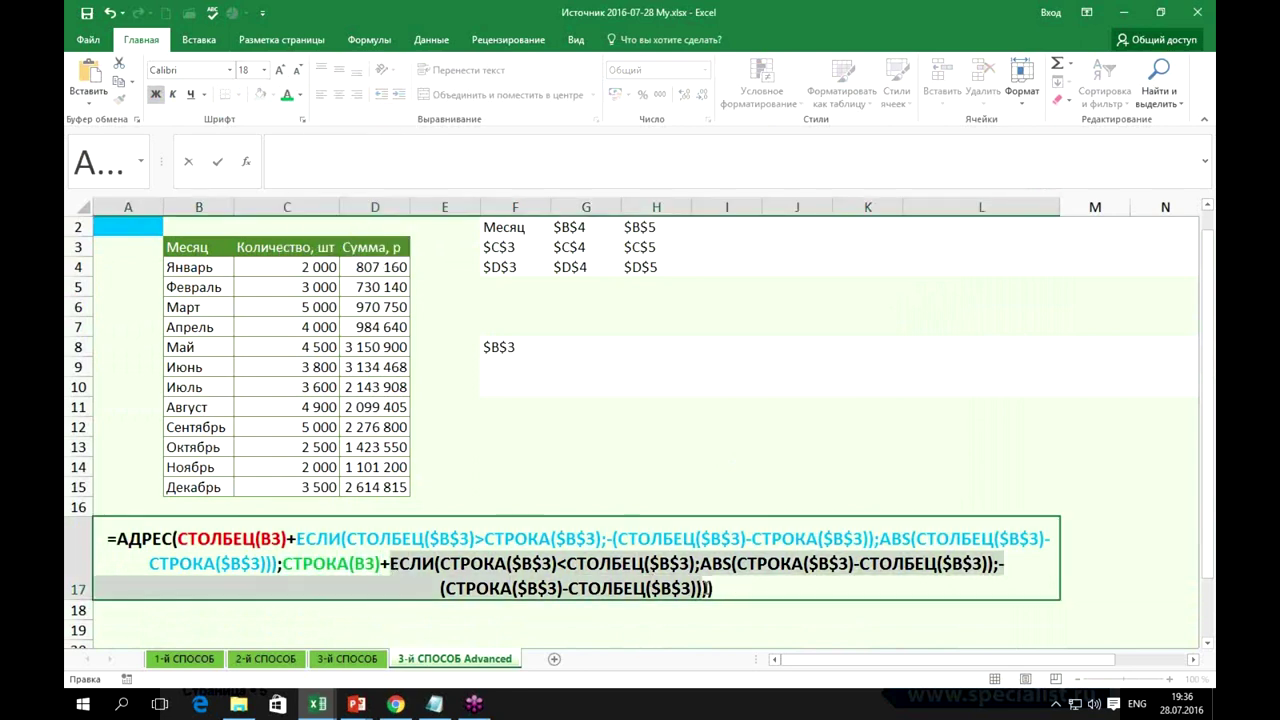
{"action": "left_click", "coordinate": [299, 95]}
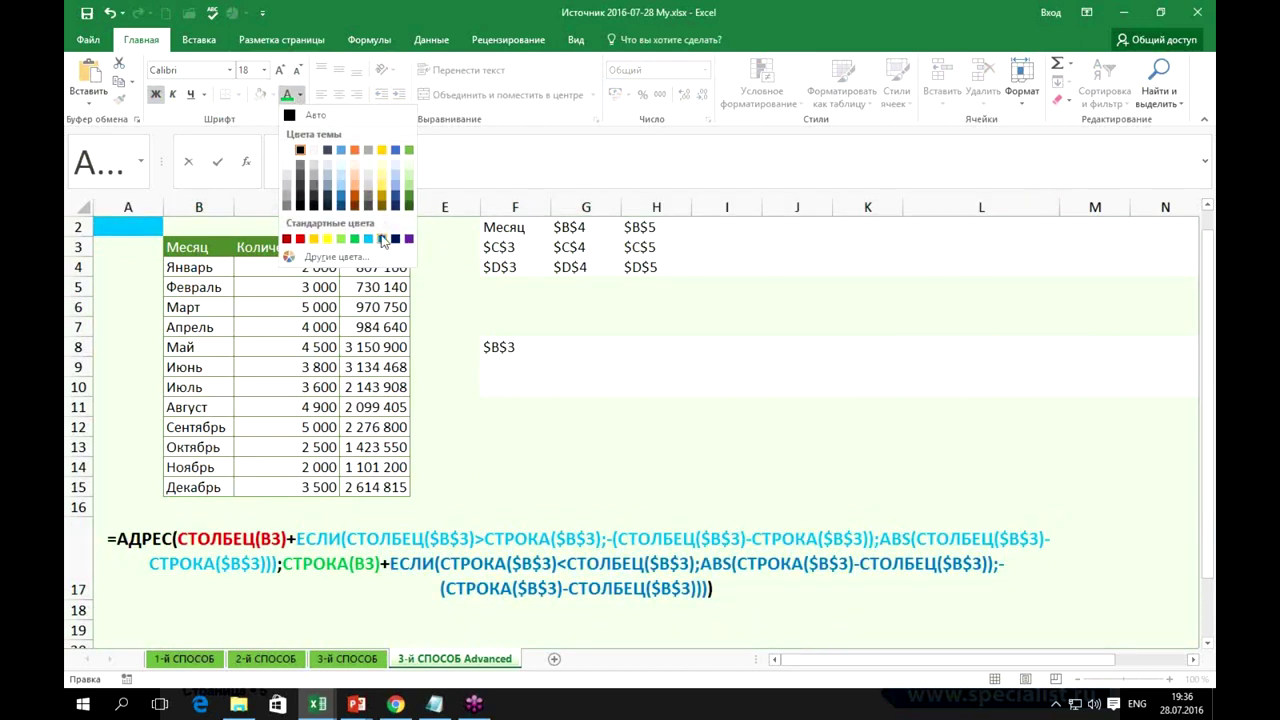
{"action": "left_click", "coordinate": [400, 200]}
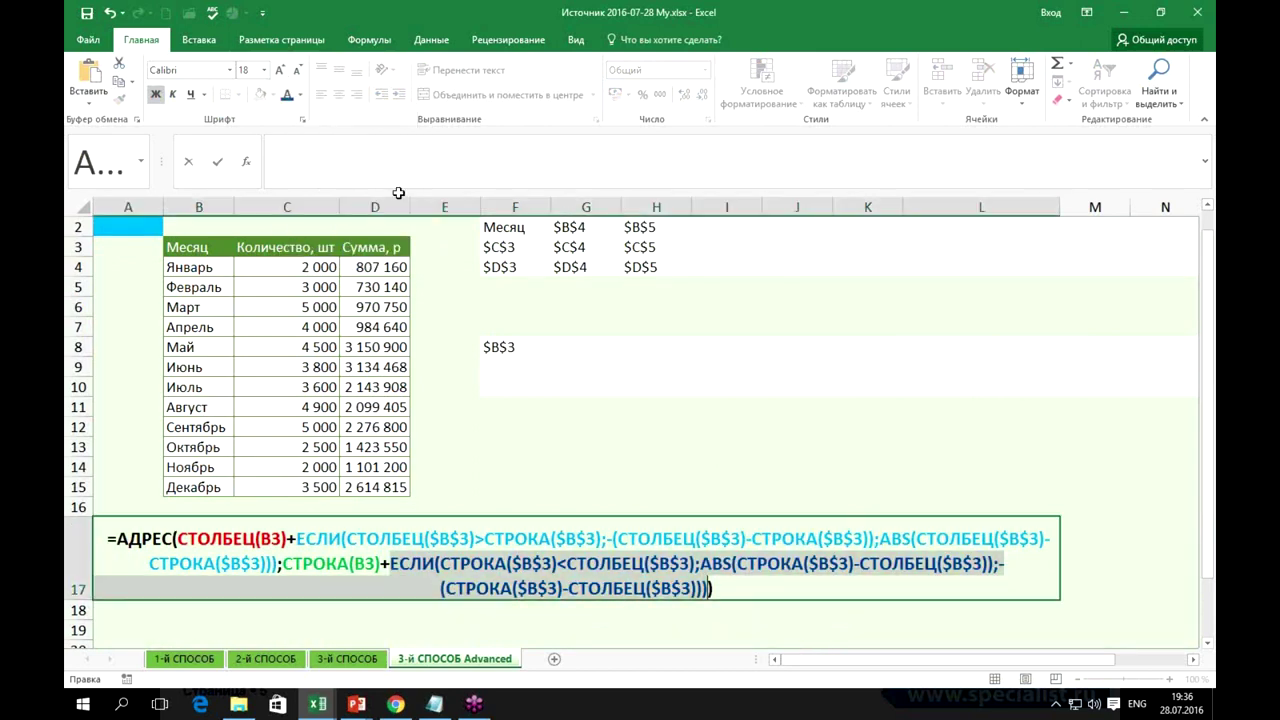
{"action": "left_click", "coordinate": [712, 449]}
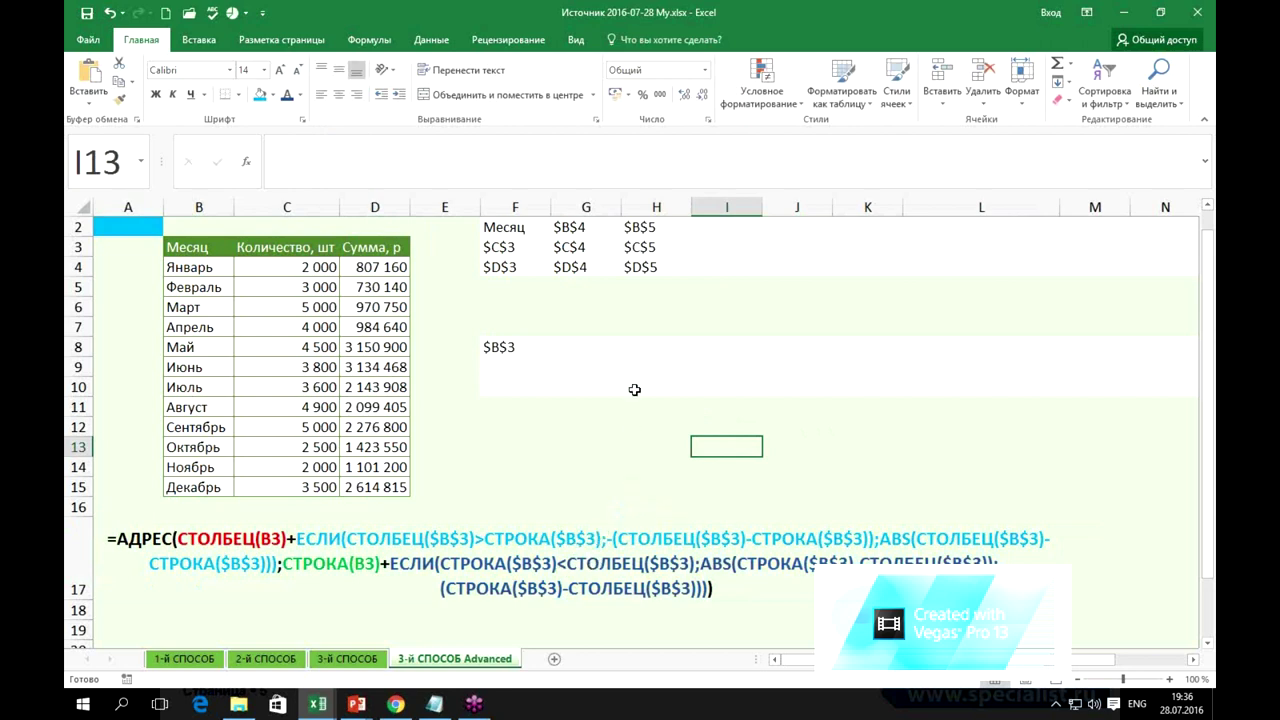
Wrap F8's ADDRESS formula in ДВССЫЛ( … ) so the cell displays 'Месяц'.
{"action": "left_click", "coordinate": [501, 352]}
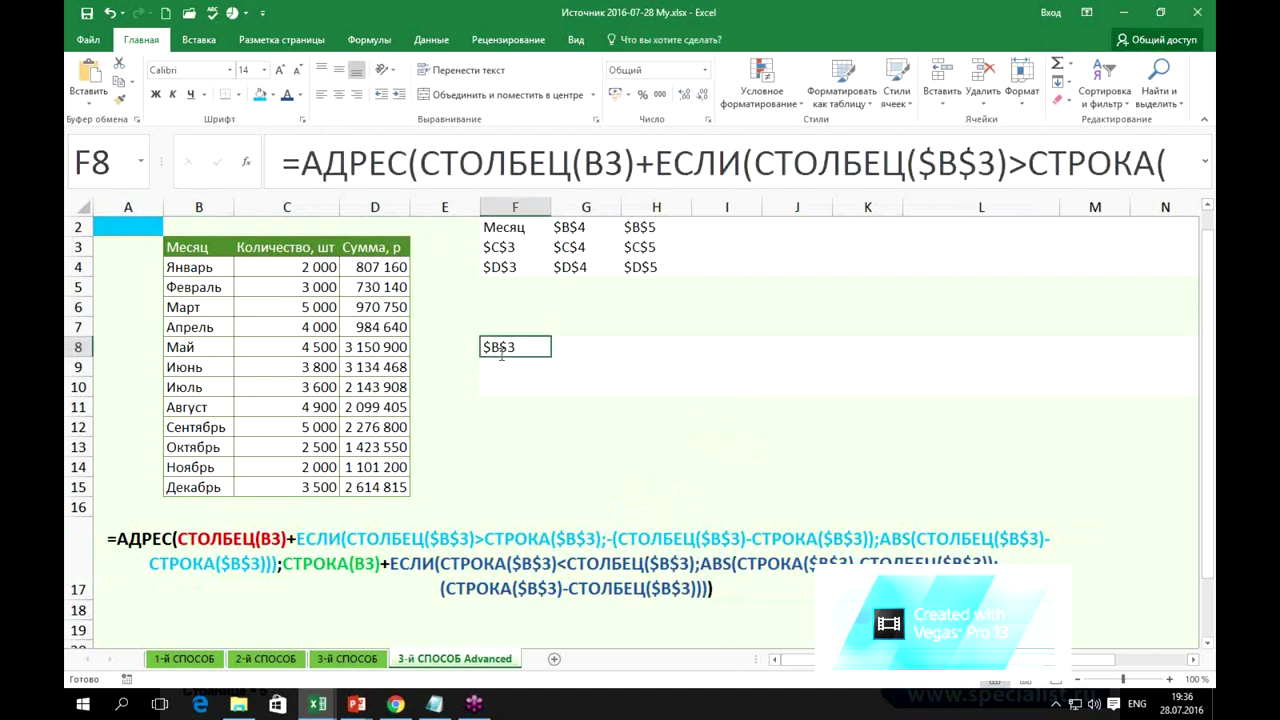
{"action": "left_click", "coordinate": [302, 163]}
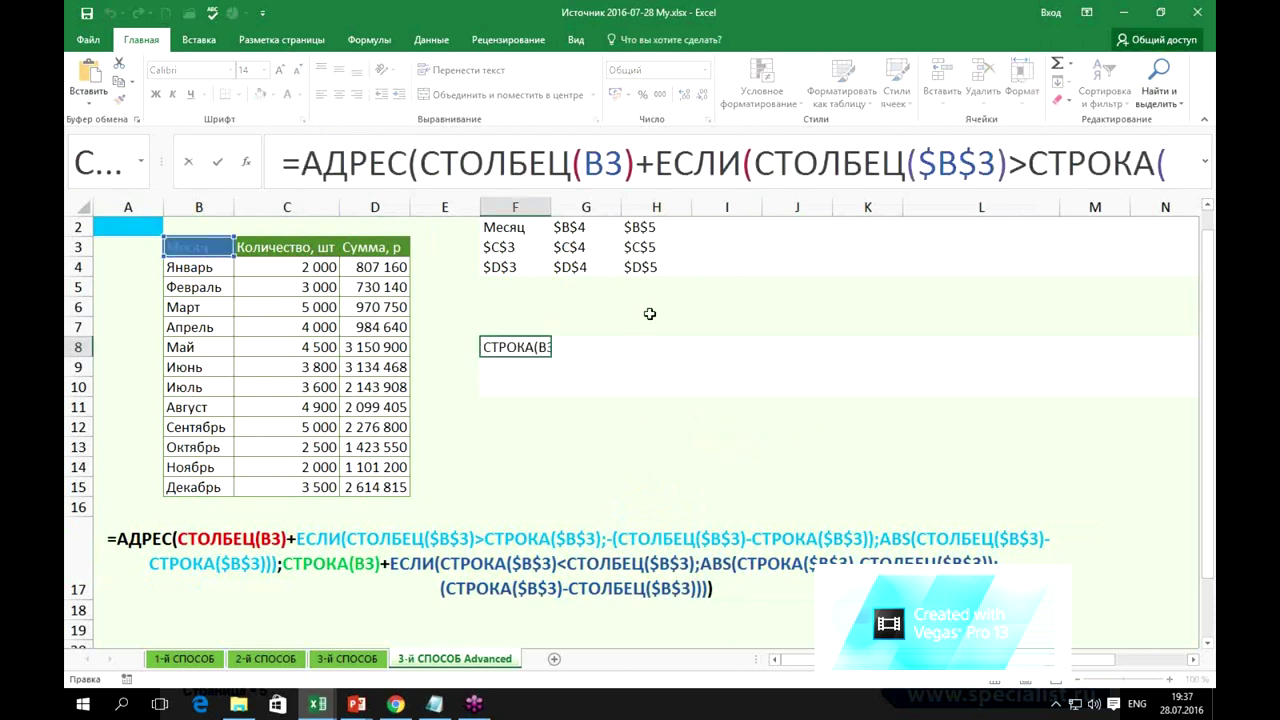
{"action": "key", "text": "alt+shift"}
{"action": "type", "text": "двс"}
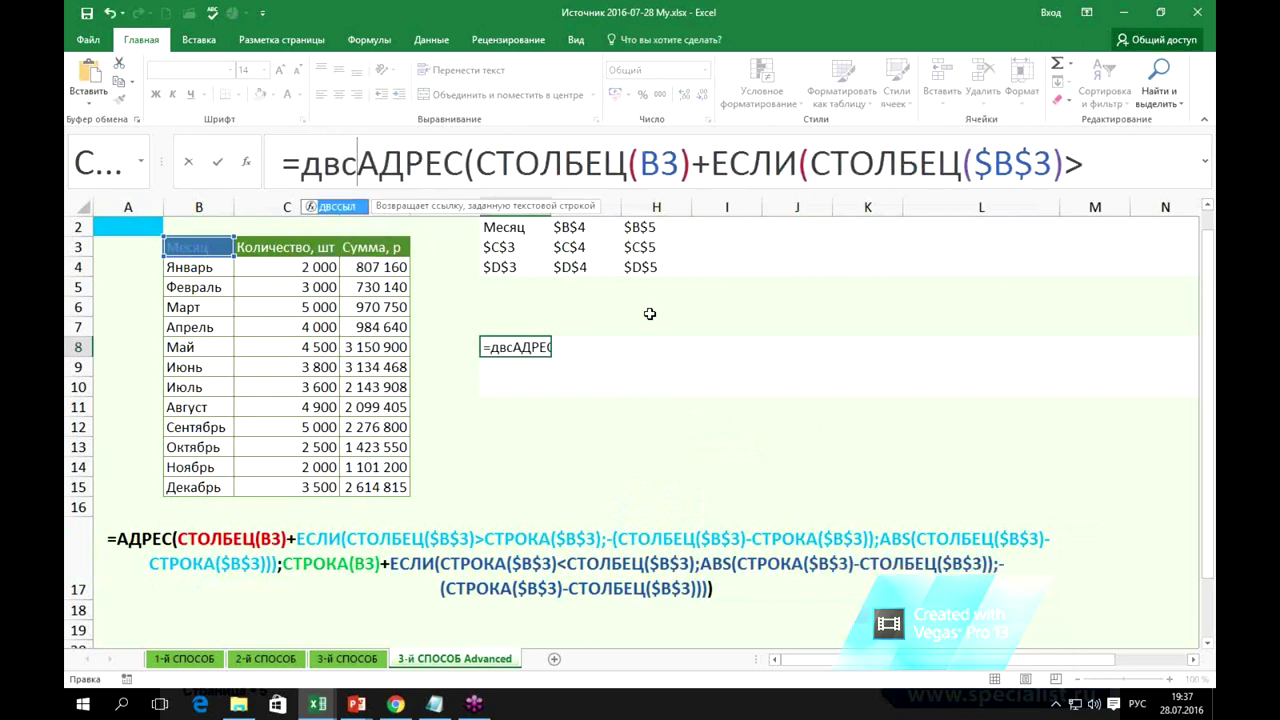
{"action": "key", "text": "Tab"}
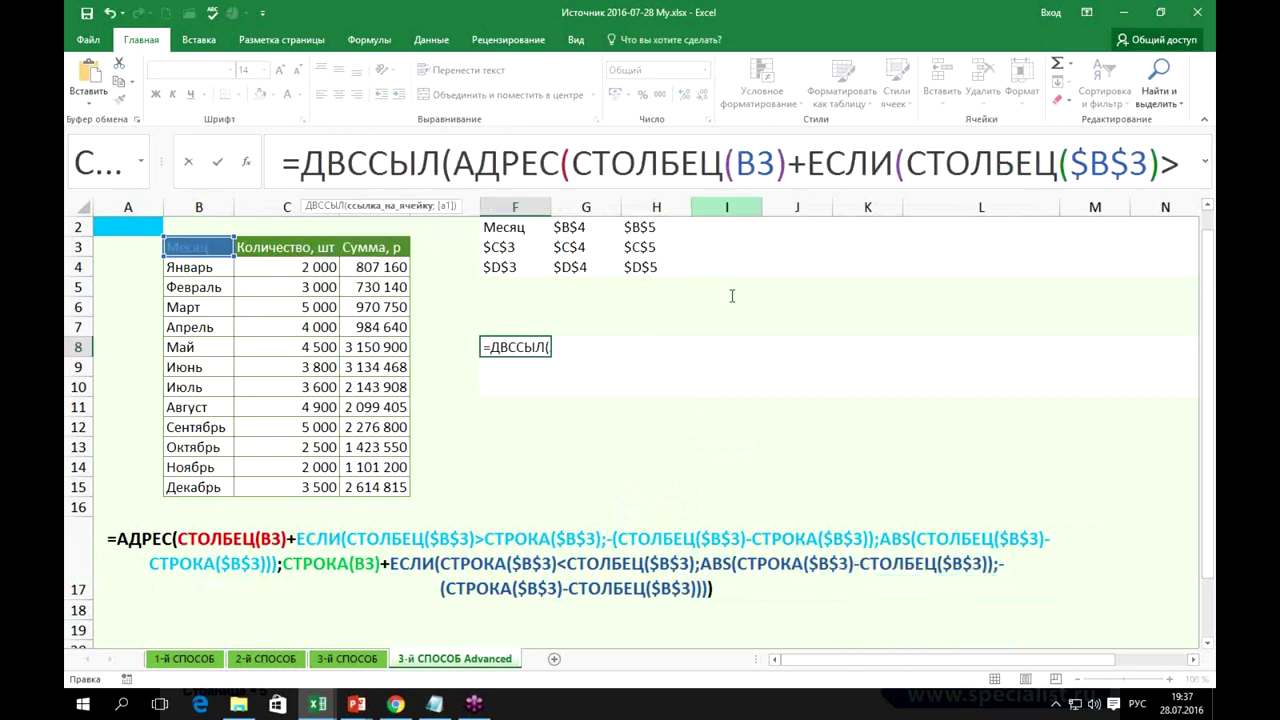
{"action": "left_click_drag", "start_coordinate": [737, 192], "coordinate": [737, 421]}
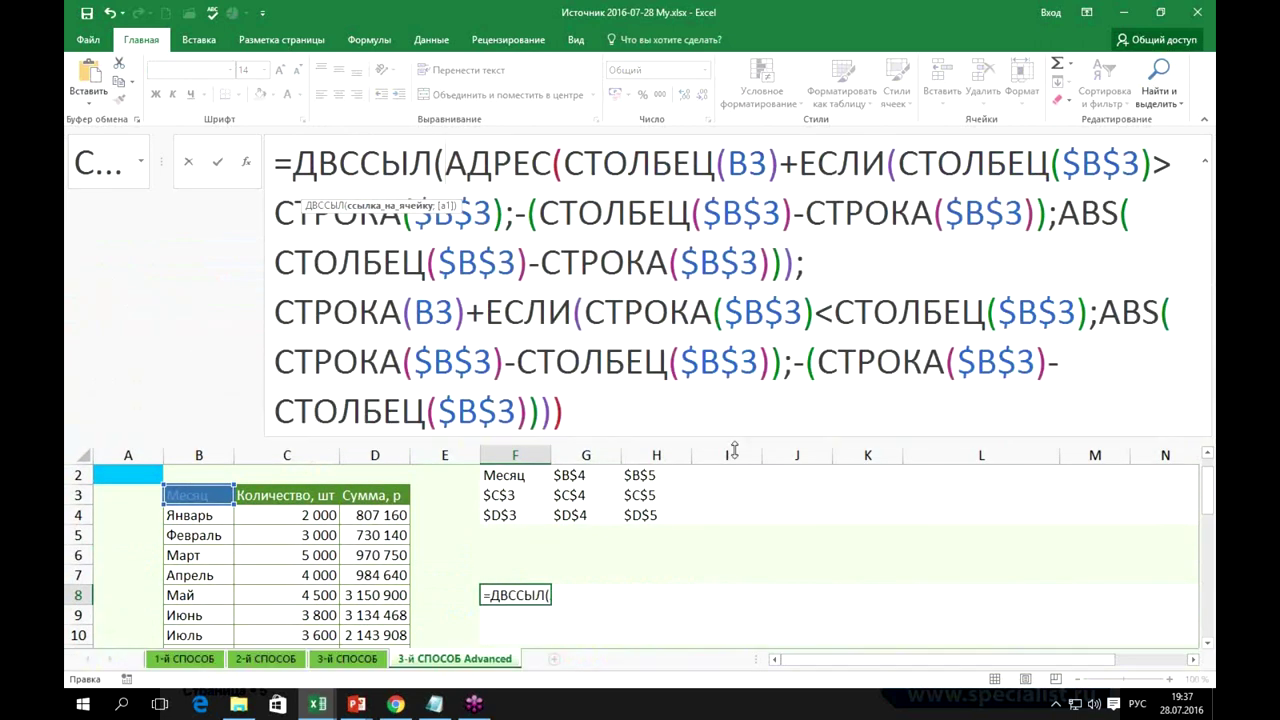
{"action": "left_click", "coordinate": [753, 406]}
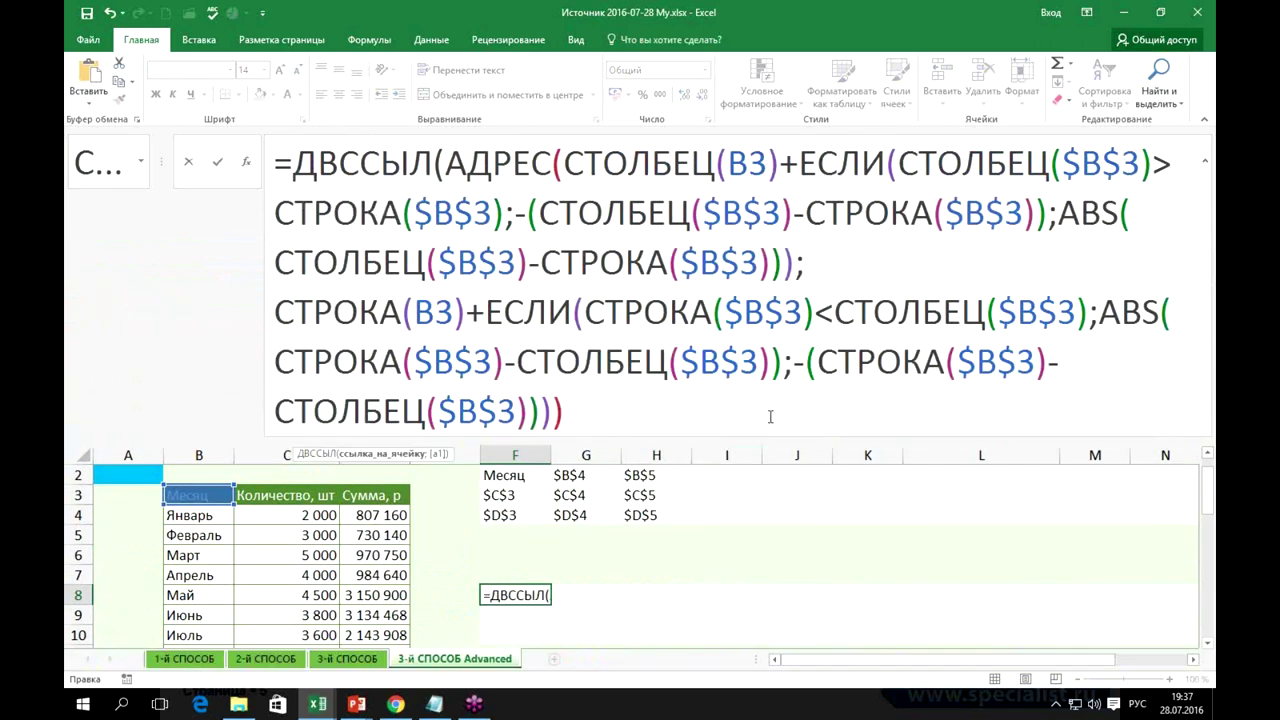
{"action": "type", "text": ")"}
{"action": "key", "text": "ctrl+Return"}
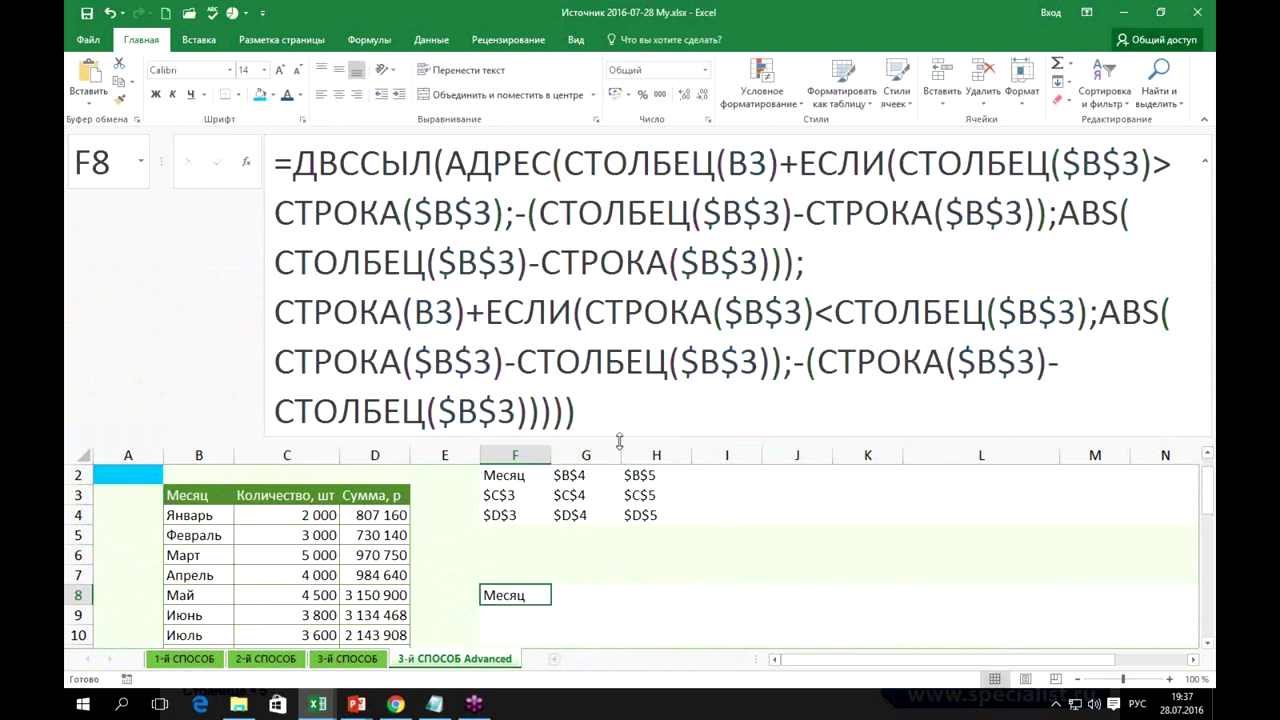
{"action": "left_click_drag", "start_coordinate": [609, 441], "coordinate": [637, 192]}
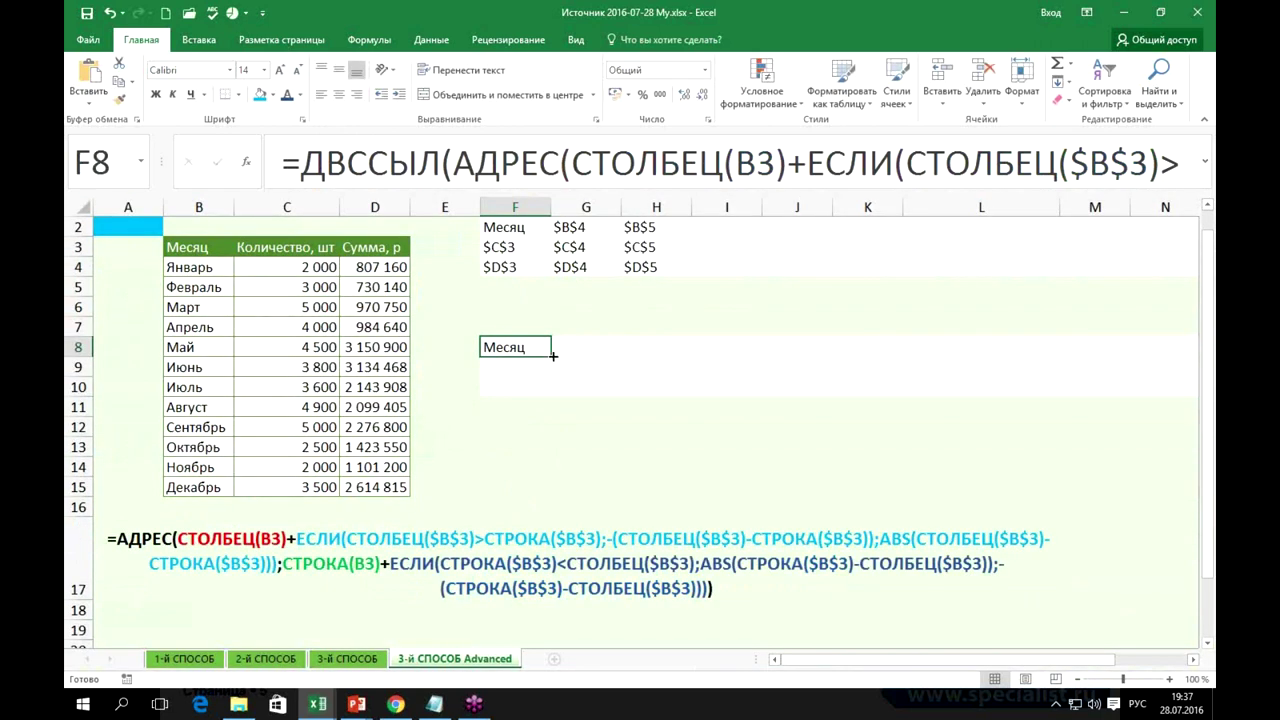
Fill F8's ДВССЫЛ formula across F8:L10 and check the formulas in H9, F8, K8, K10 and L9.
{"action": "mouse_move", "coordinate": [550, 358]}
{"action": "left_mouse_down"}
{"action": "mouse_move", "coordinate": [556, 400]}
{"action": "mouse_move", "coordinate": [1060, 384]}
{"action": "left_mouse_up"}
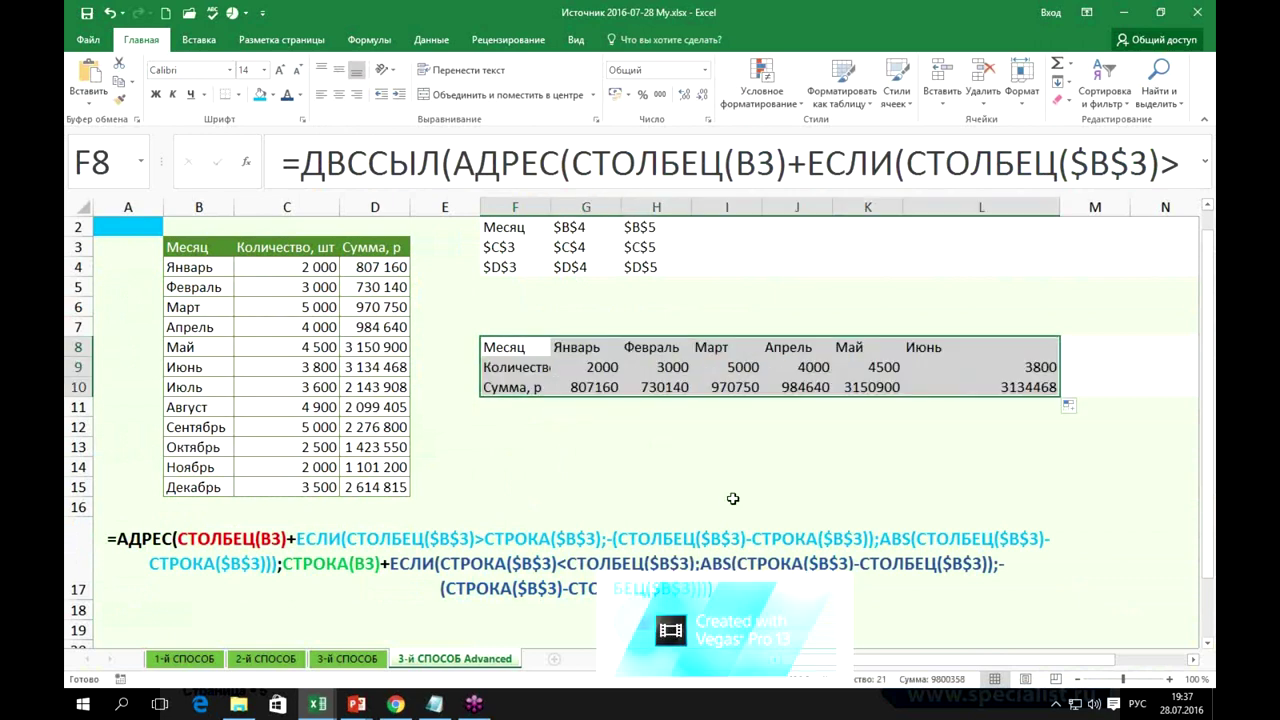
{"action": "left_click", "coordinate": [685, 367]}
{"action": "left_click", "coordinate": [520, 348]}
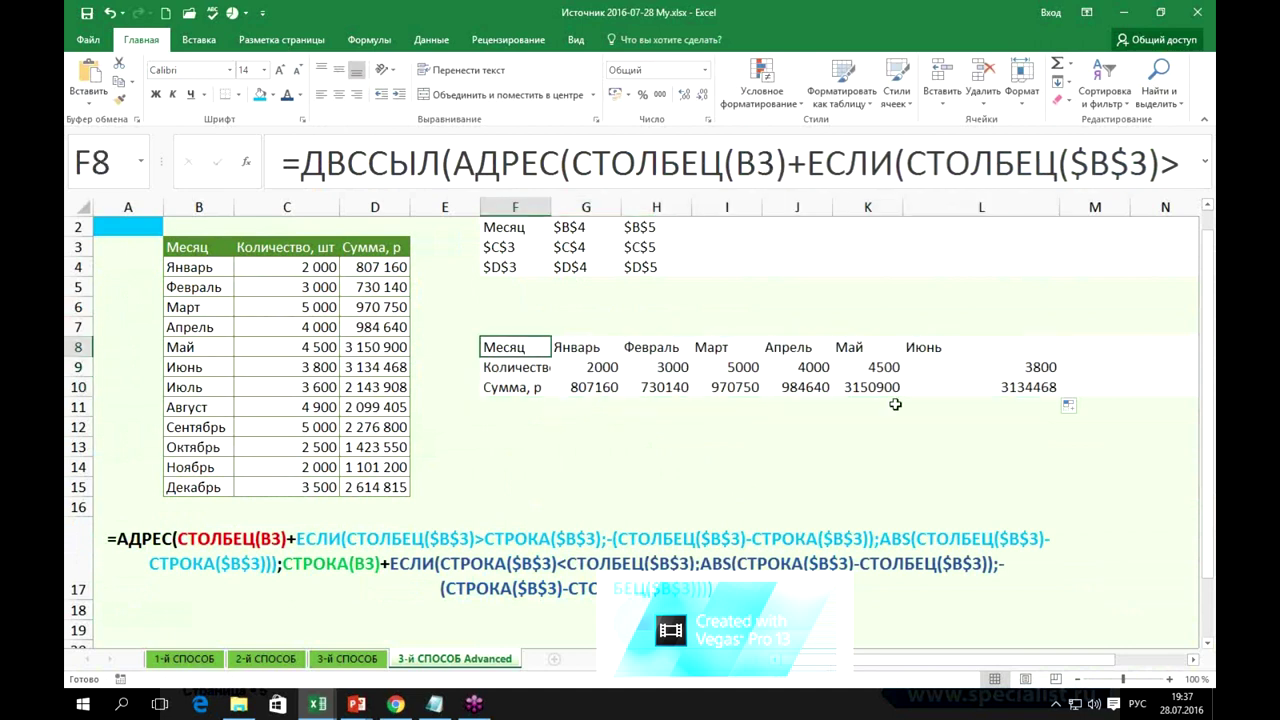
{"action": "left_click", "coordinate": [857, 352]}
{"action": "left_click", "coordinate": [890, 386]}
{"action": "left_click", "coordinate": [922, 372]}
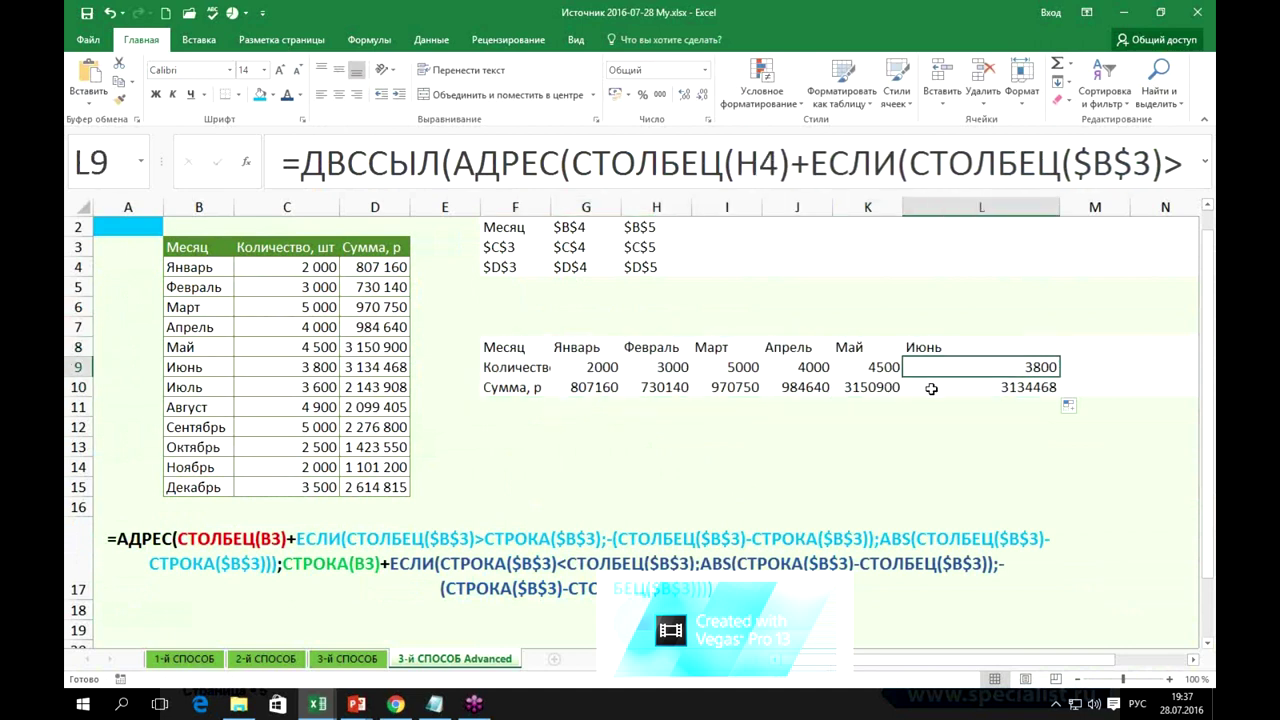
Narrow column L to fit the transposed month table.
{"action": "mouse_move", "coordinate": [1061, 209]}
{"action": "left_mouse_down"}
{"action": "mouse_move", "coordinate": [1006, 221]}
{"action": "mouse_move", "coordinate": [1069, 218]}
{"action": "left_mouse_up"}
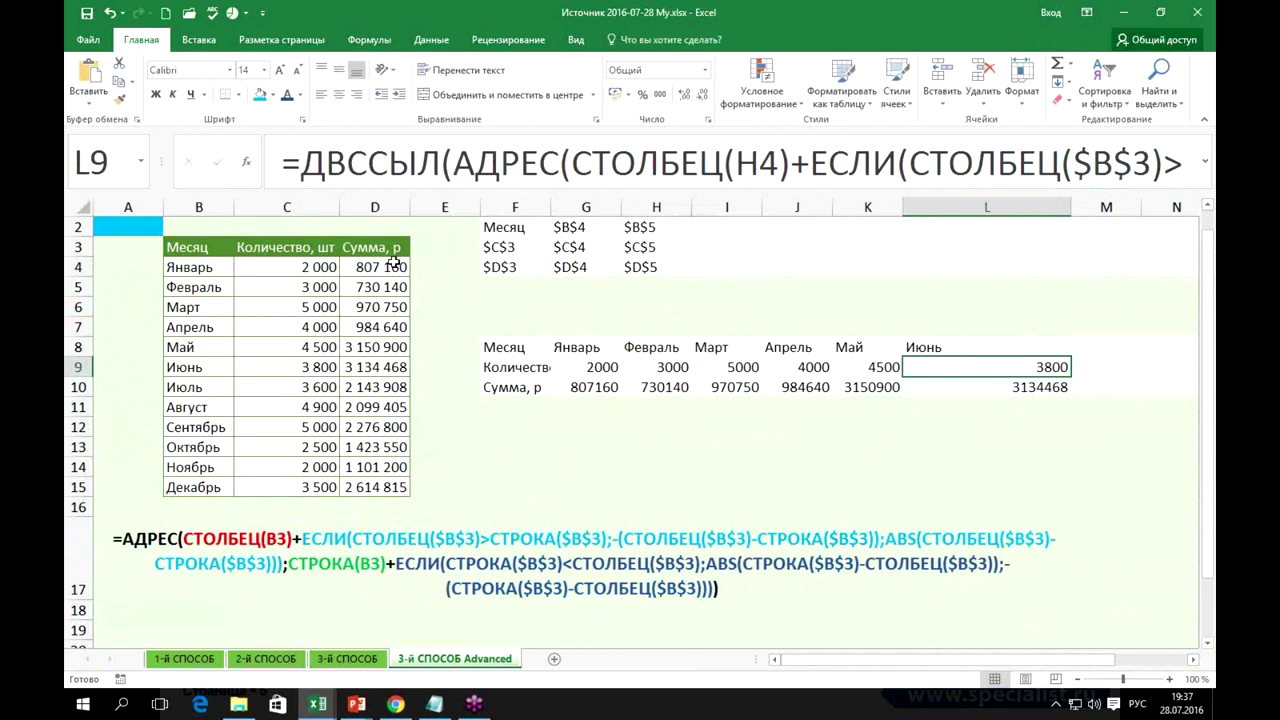
{"action": "scroll", "coordinate": [592, 435], "scroll_direction": "up", "scroll_amount": 1}
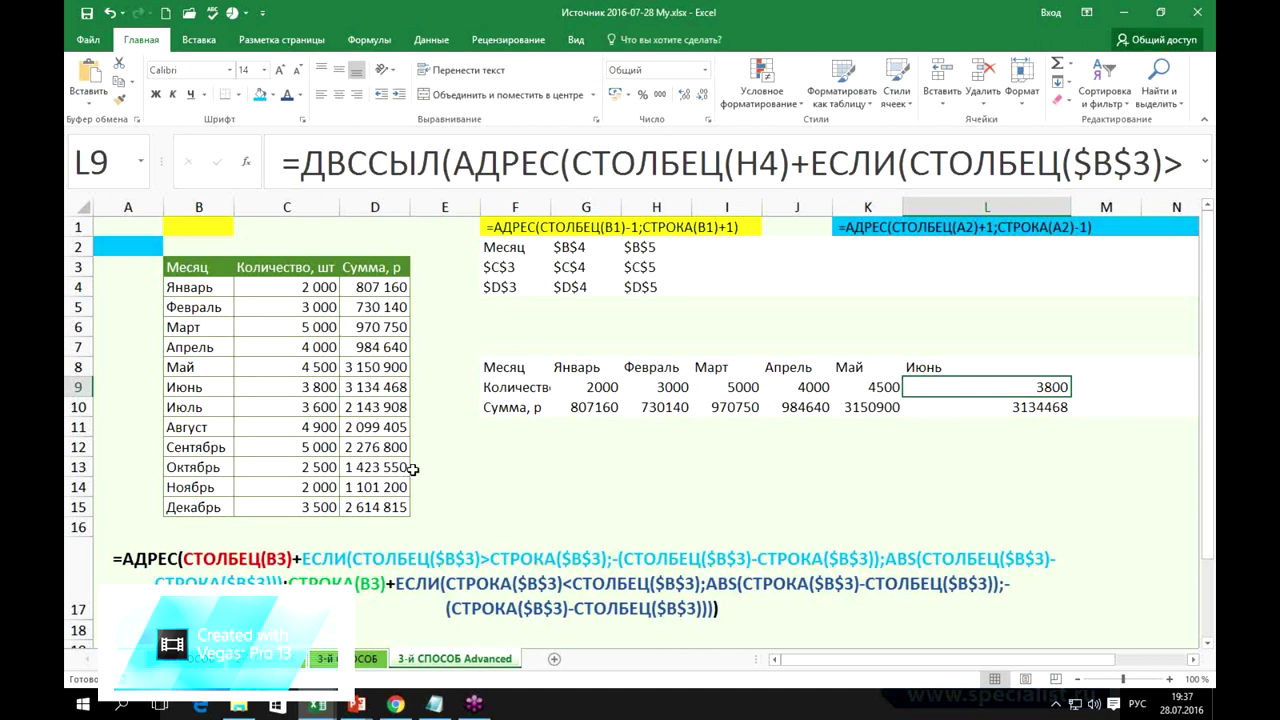
{"action": "mouse_move", "coordinate": [357, 704]}
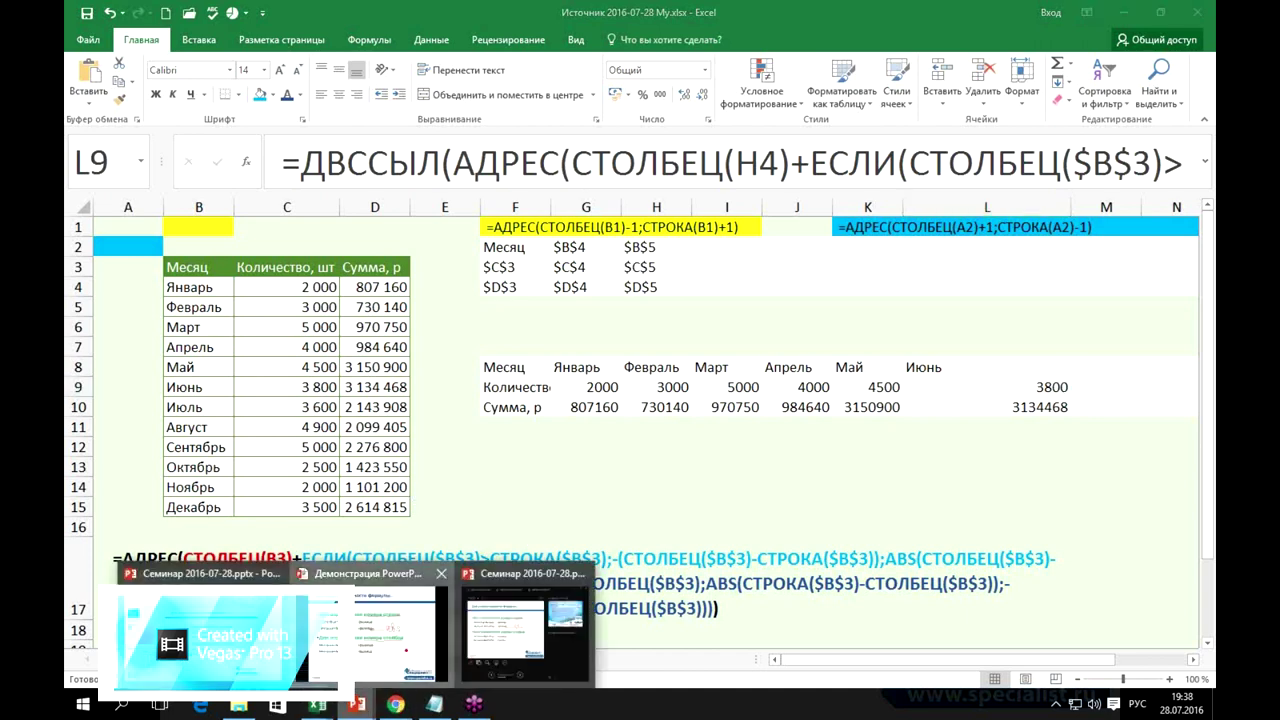
{"action": "left_click", "coordinate": [283, 605]}
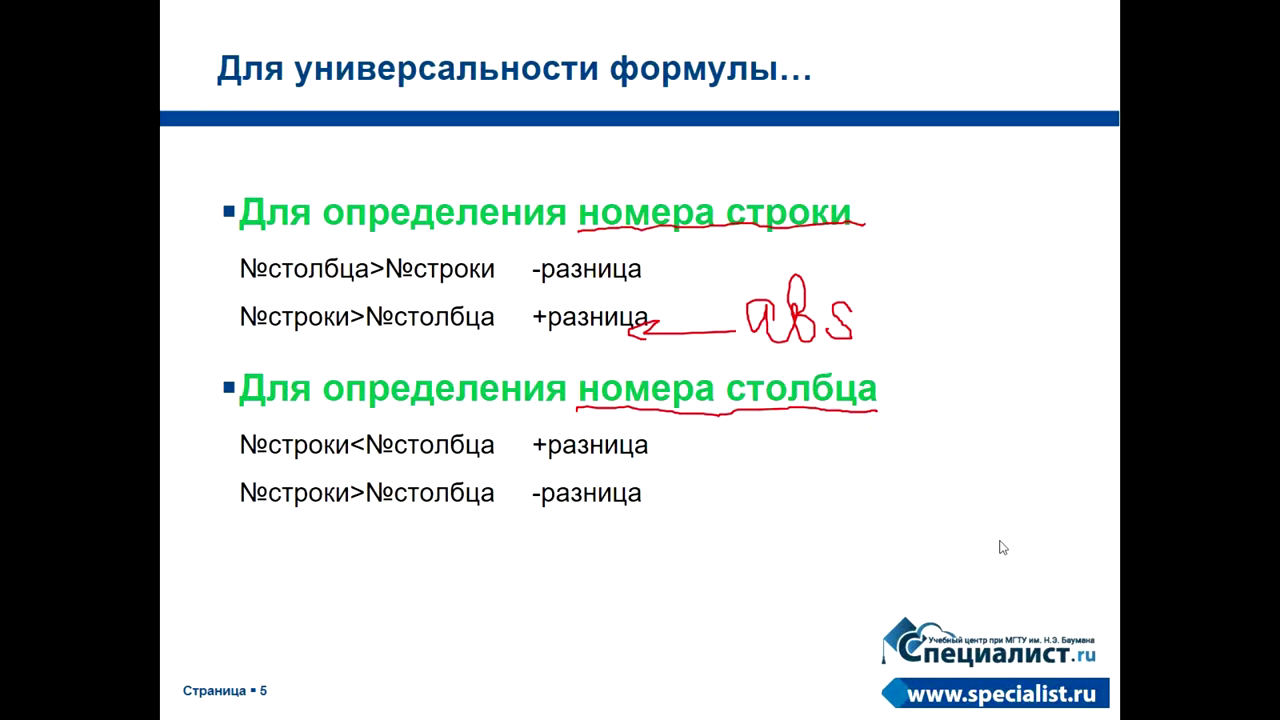
{"action": "key", "text": "alt+Tab"}
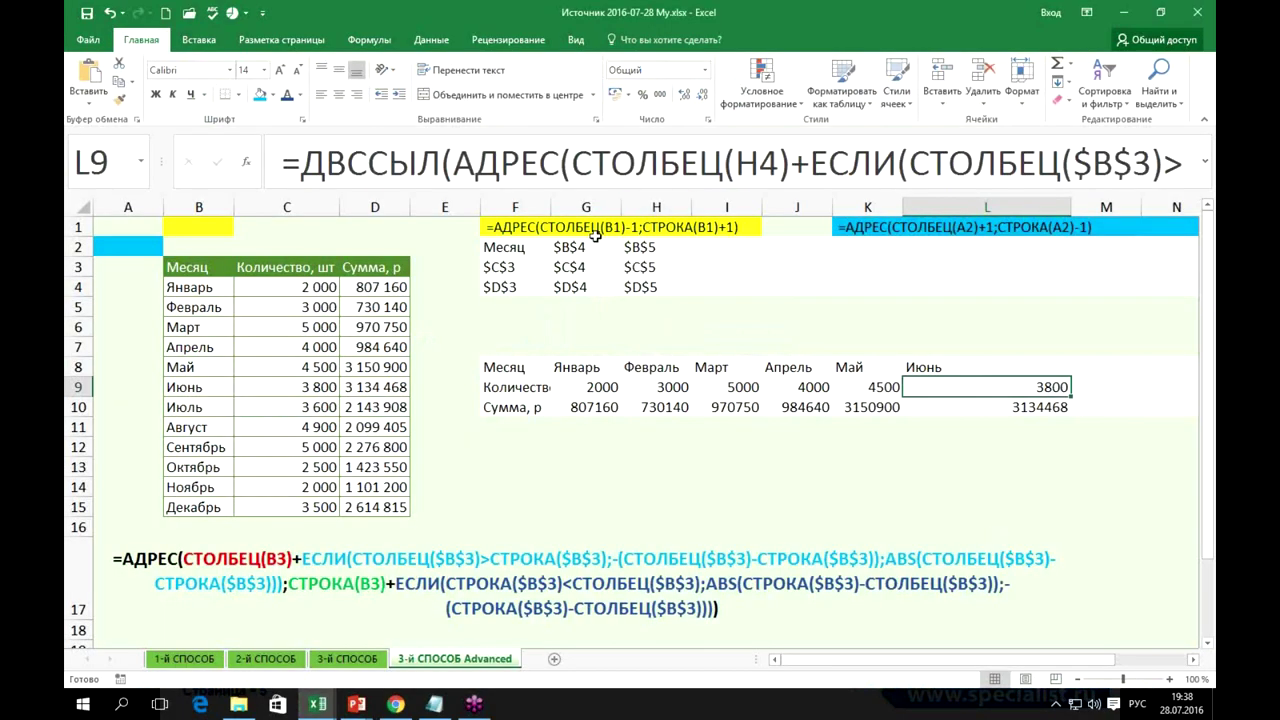
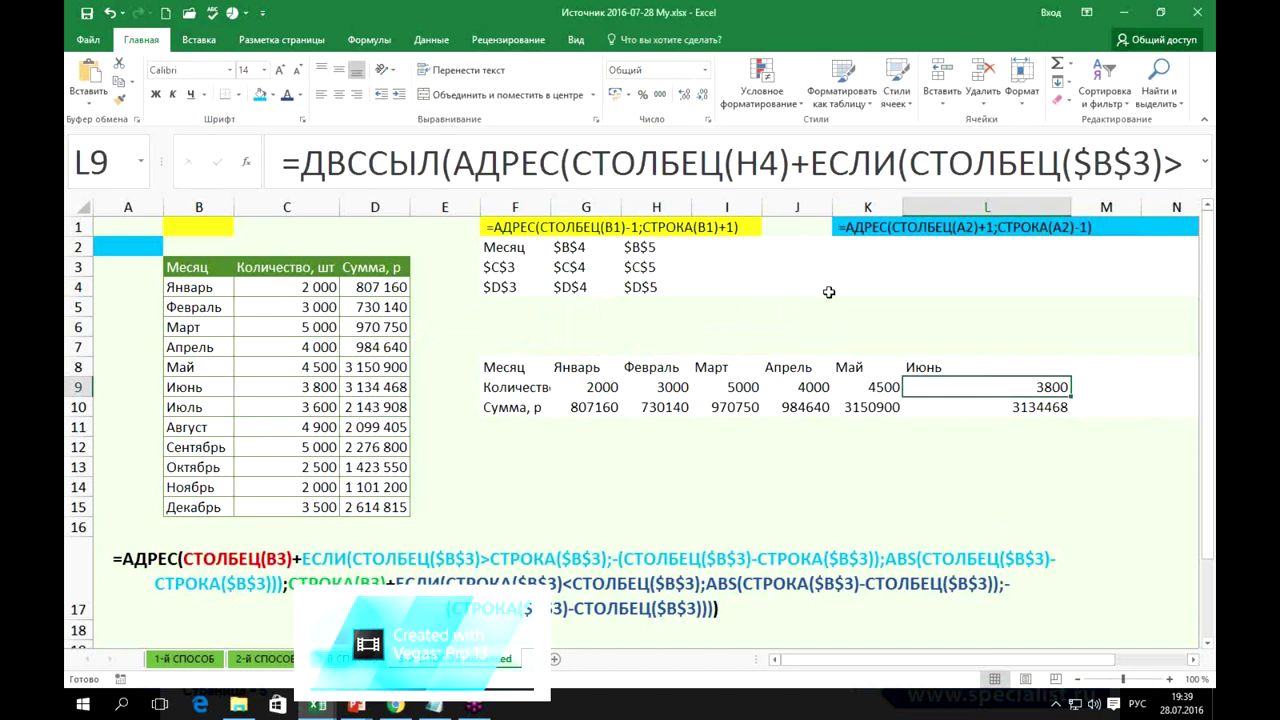
Browse the 2-й способ and 3-й СПОСОБ Advanced sheets, ending back on 1-й СПОСОБ.
{"action": "left_click", "coordinate": [286, 660]}
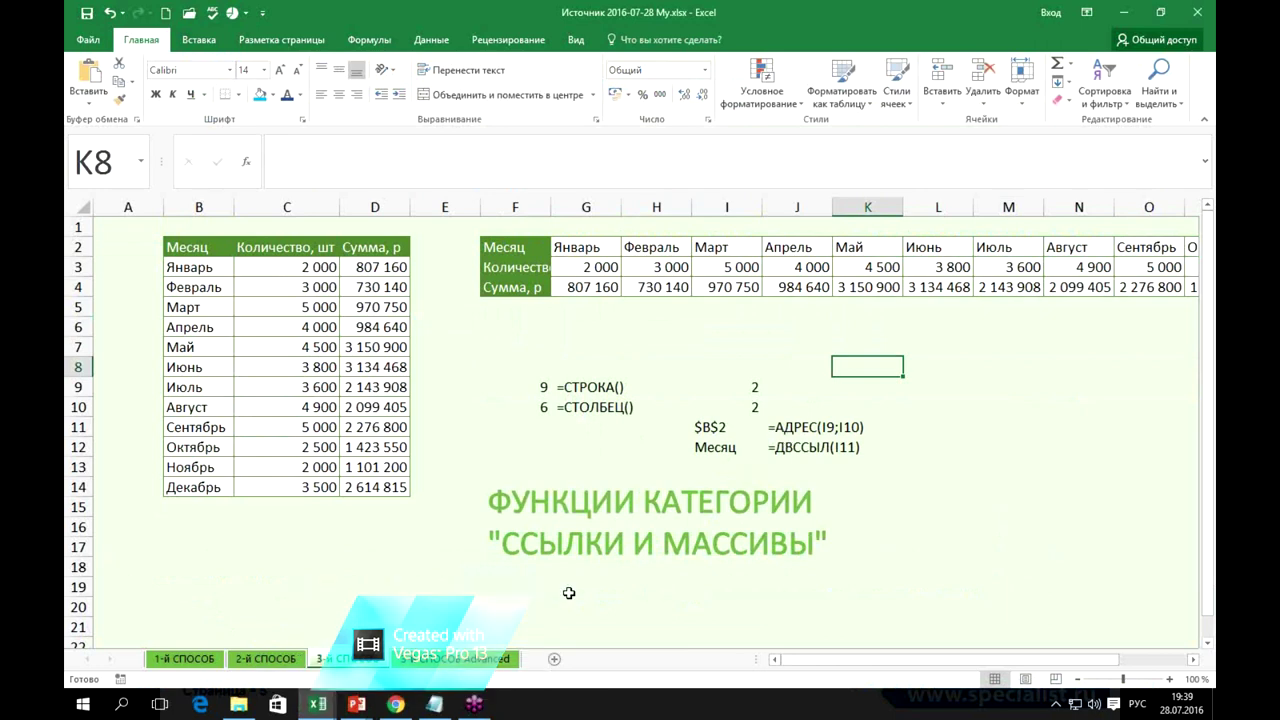
{"action": "left_click", "coordinate": [452, 659]}
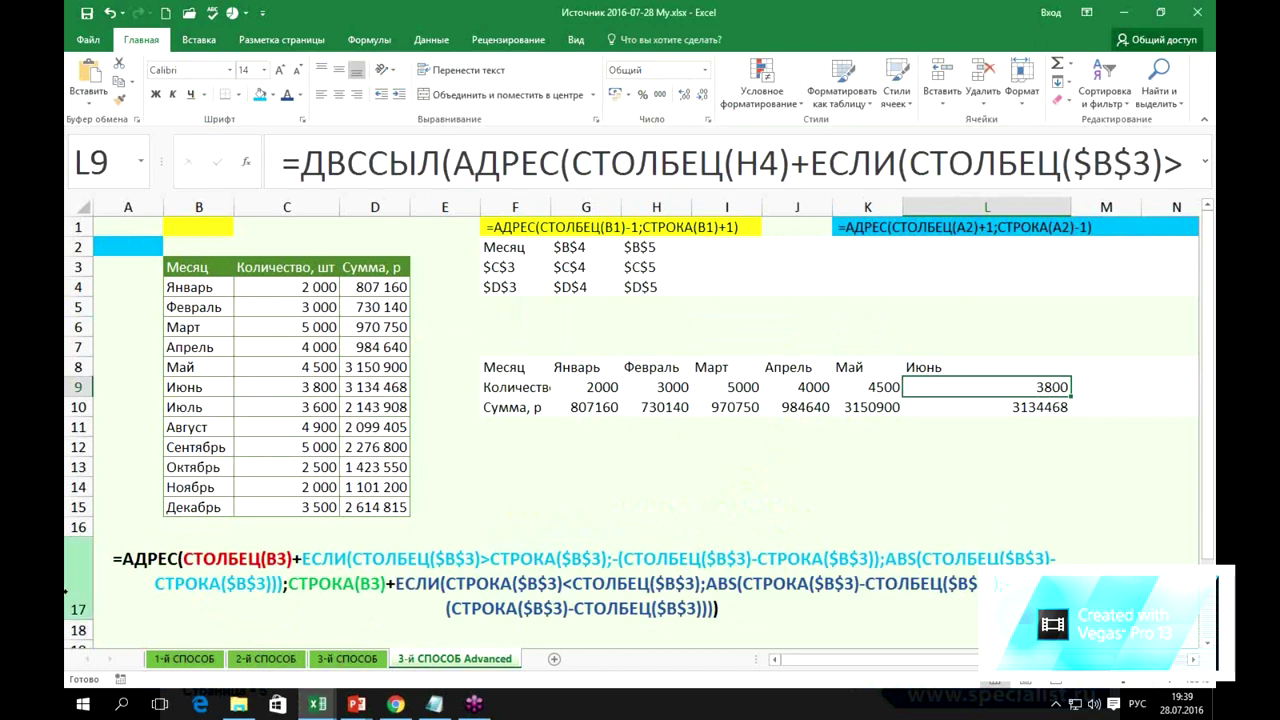
{"action": "left_click", "coordinate": [198, 662]}
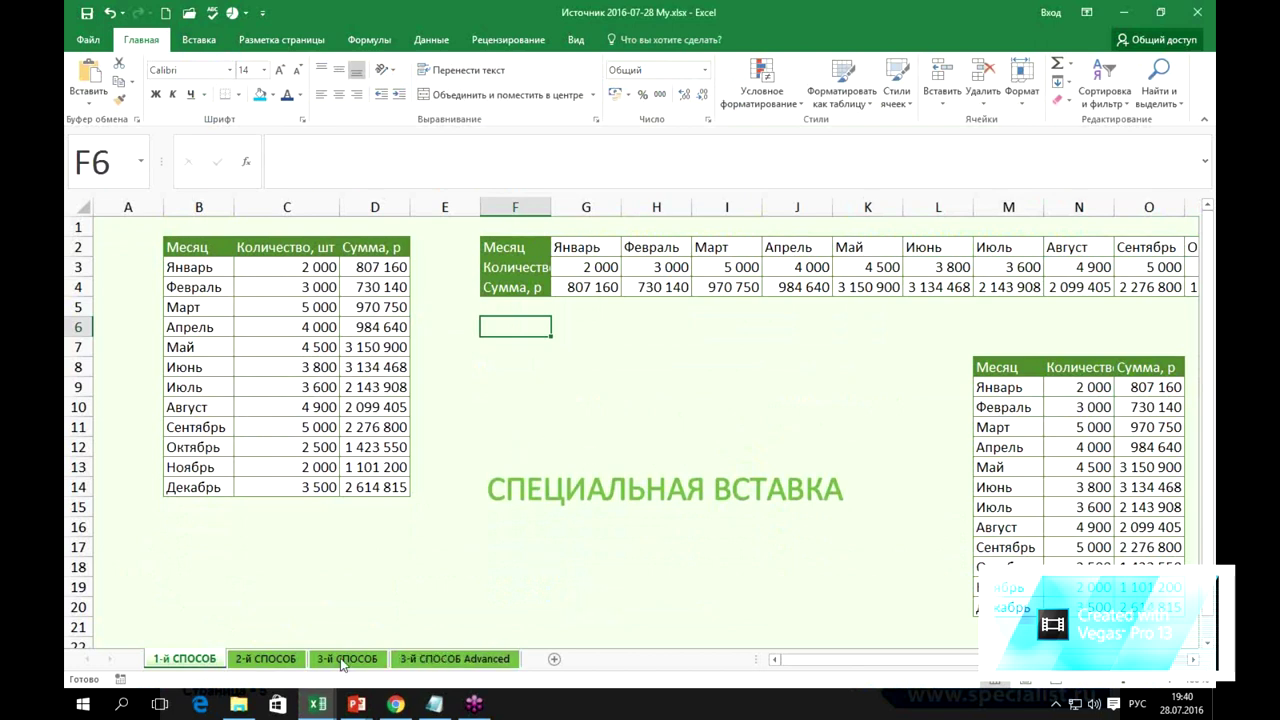
Review the 2-й СПОСОБ and 3-й СПОСОБ sheets, selecting the =СТОЛБЕЦ() example in G10, then open 3-й СПОСОБ Advanced.
{"action": "left_click", "coordinate": [290, 658]}
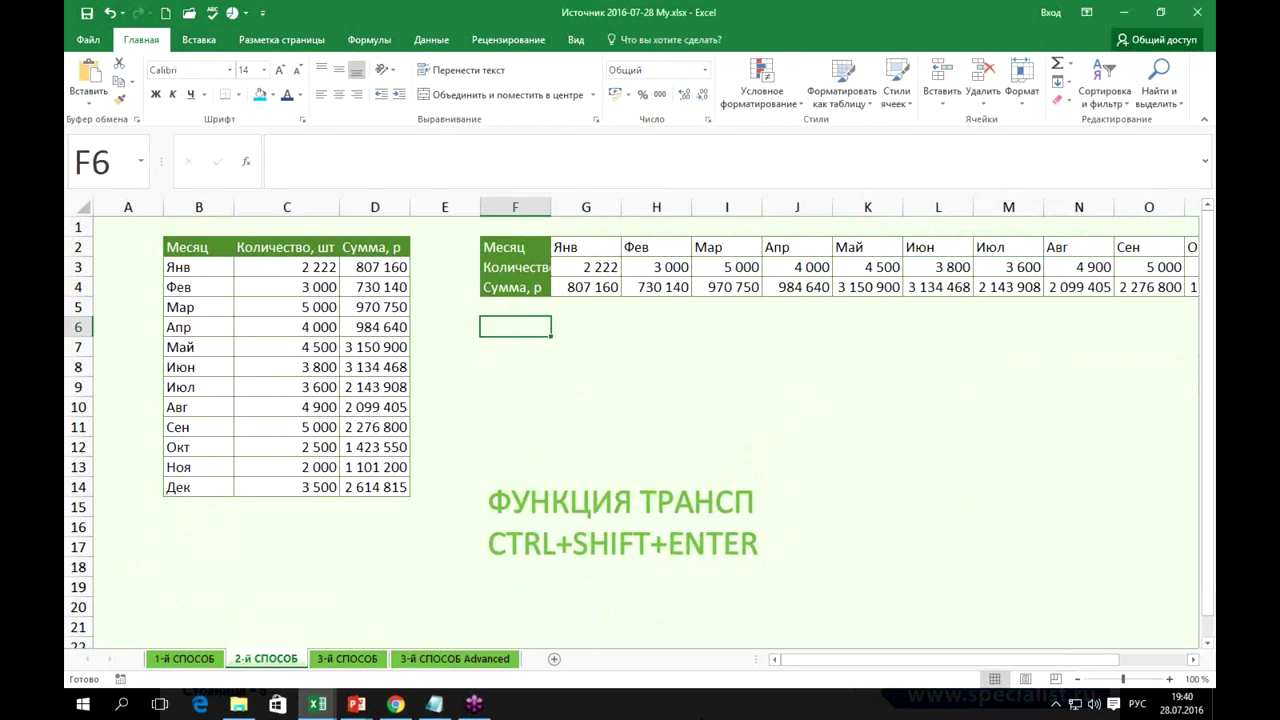
{"action": "key", "text": "ctrl+Page_Down"}
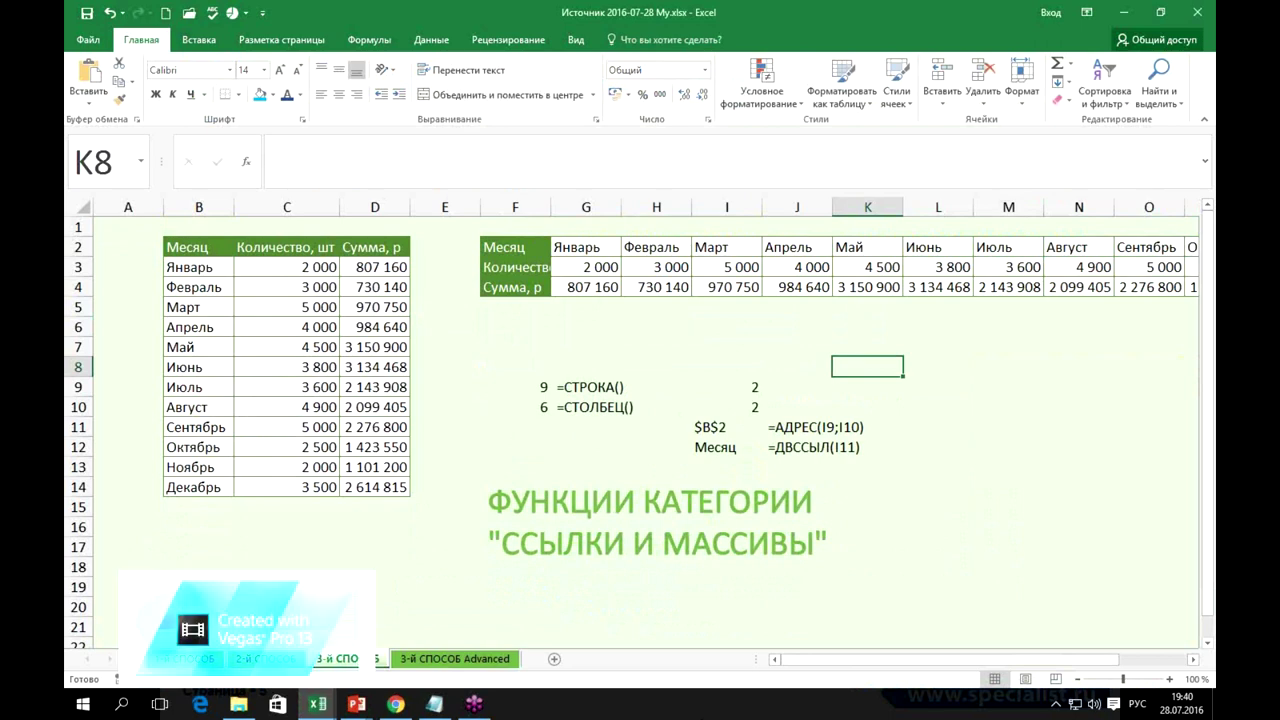
{"action": "mouse_move", "coordinate": [434, 704]}
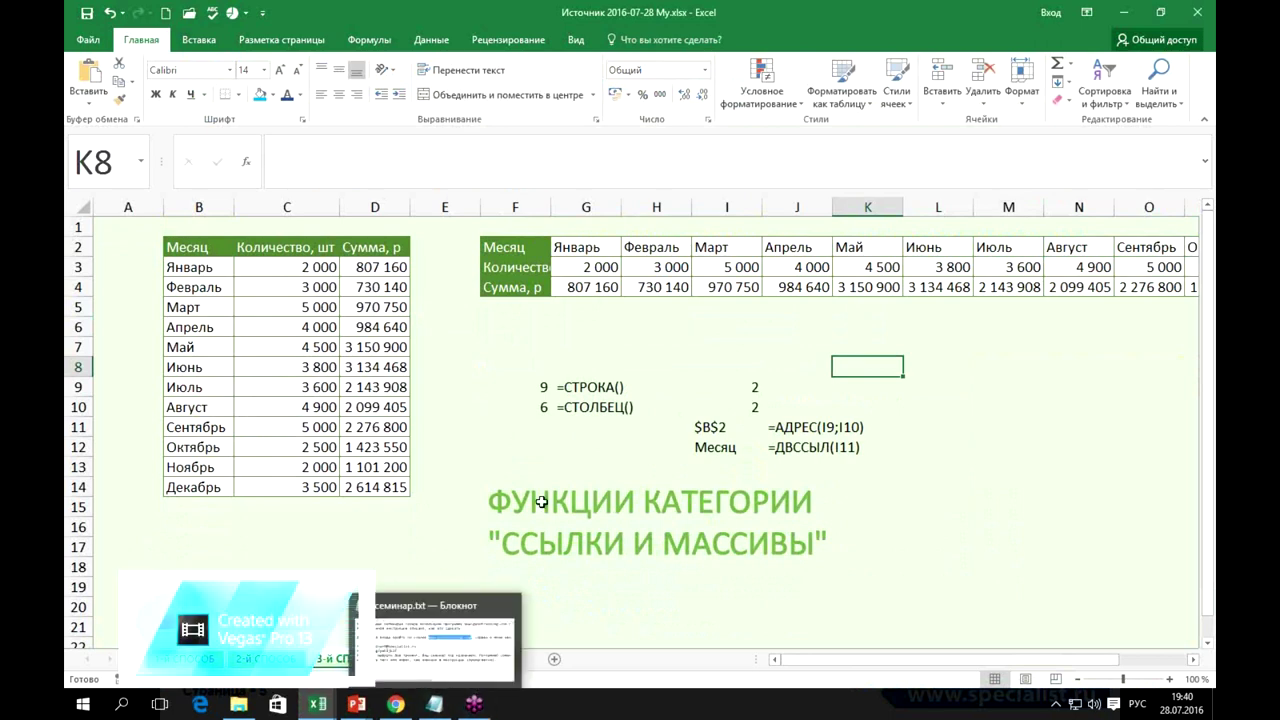
{"action": "left_click", "coordinate": [590, 416]}
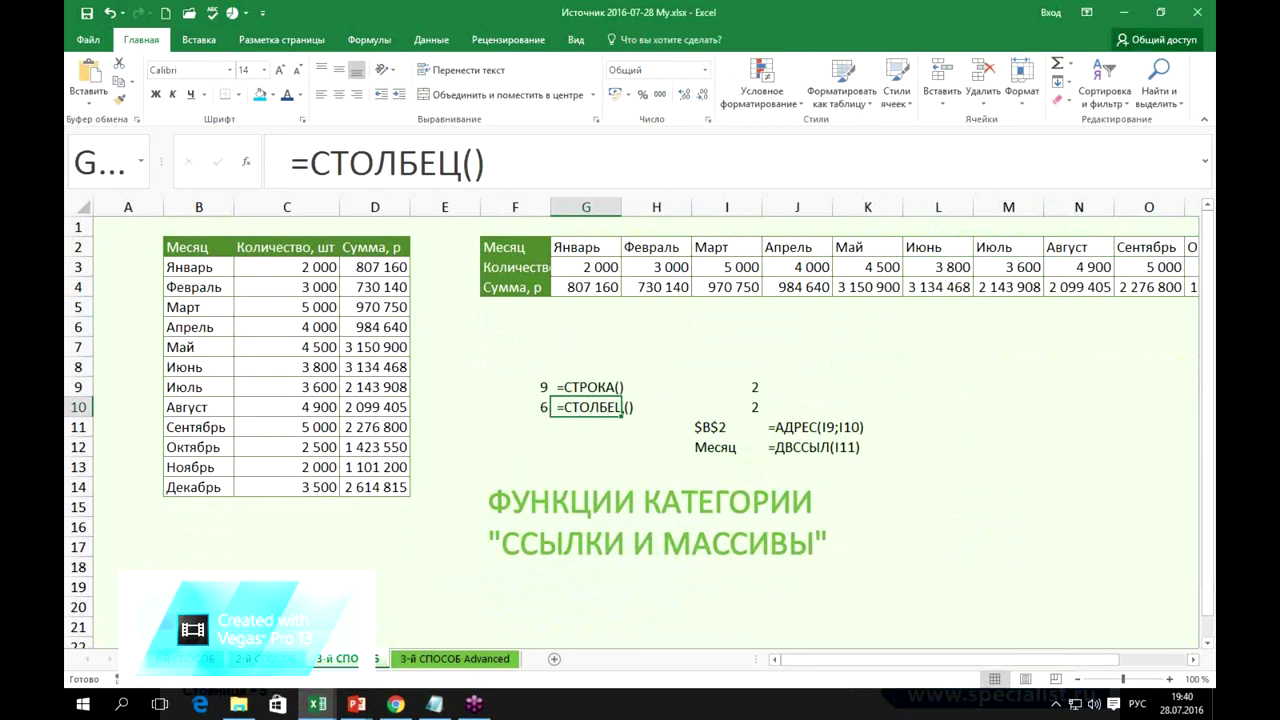
{"action": "left_click", "coordinate": [437, 666]}
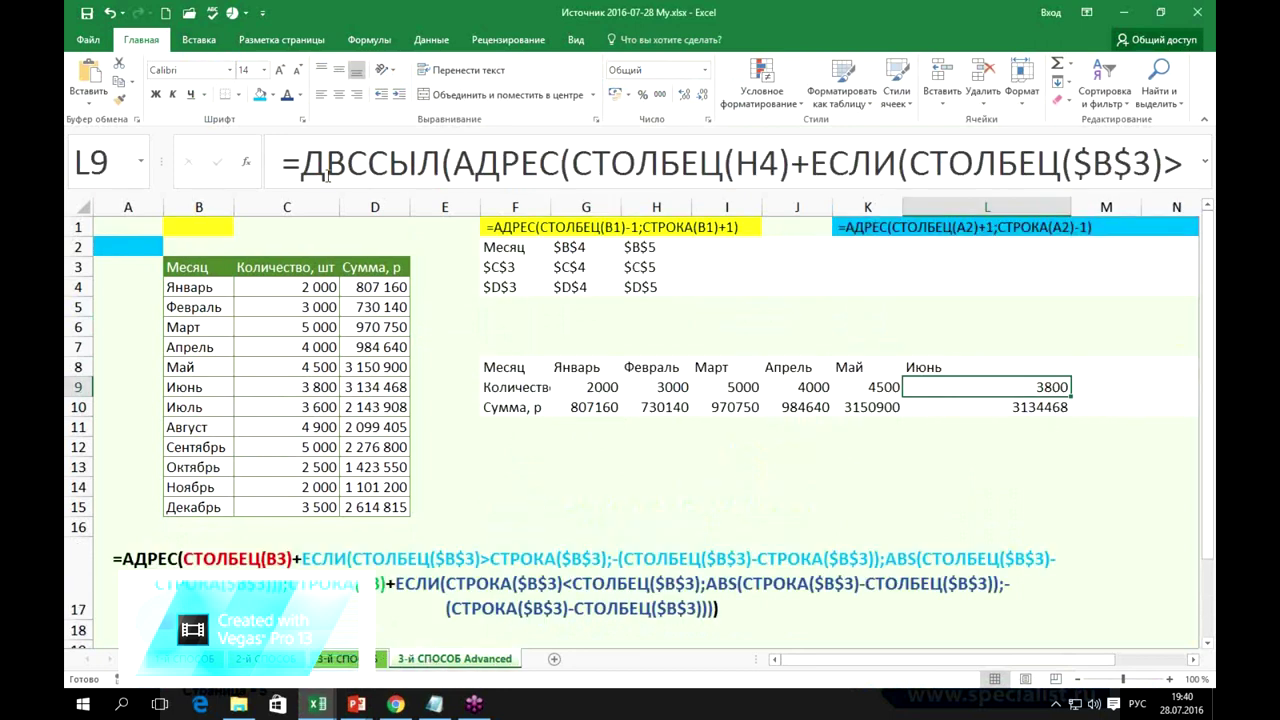
Select F8 and enlarge the formula bar to show its full ДВССЫЛ/АДРЕС formula over several lines.
{"action": "left_click", "coordinate": [508, 372]}
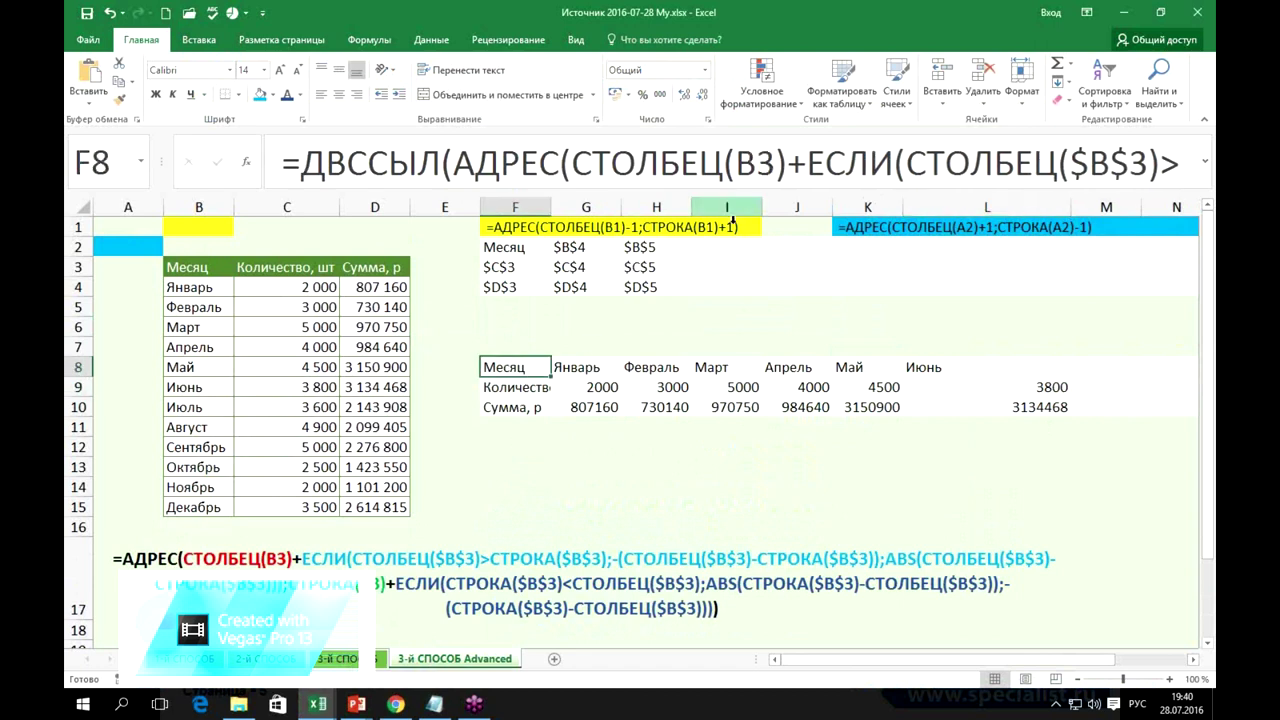
{"action": "left_click_drag", "start_coordinate": [732, 193], "coordinate": [727, 487]}
{"action": "left_click_drag", "start_coordinate": [583, 412], "coordinate": [217, 155]}
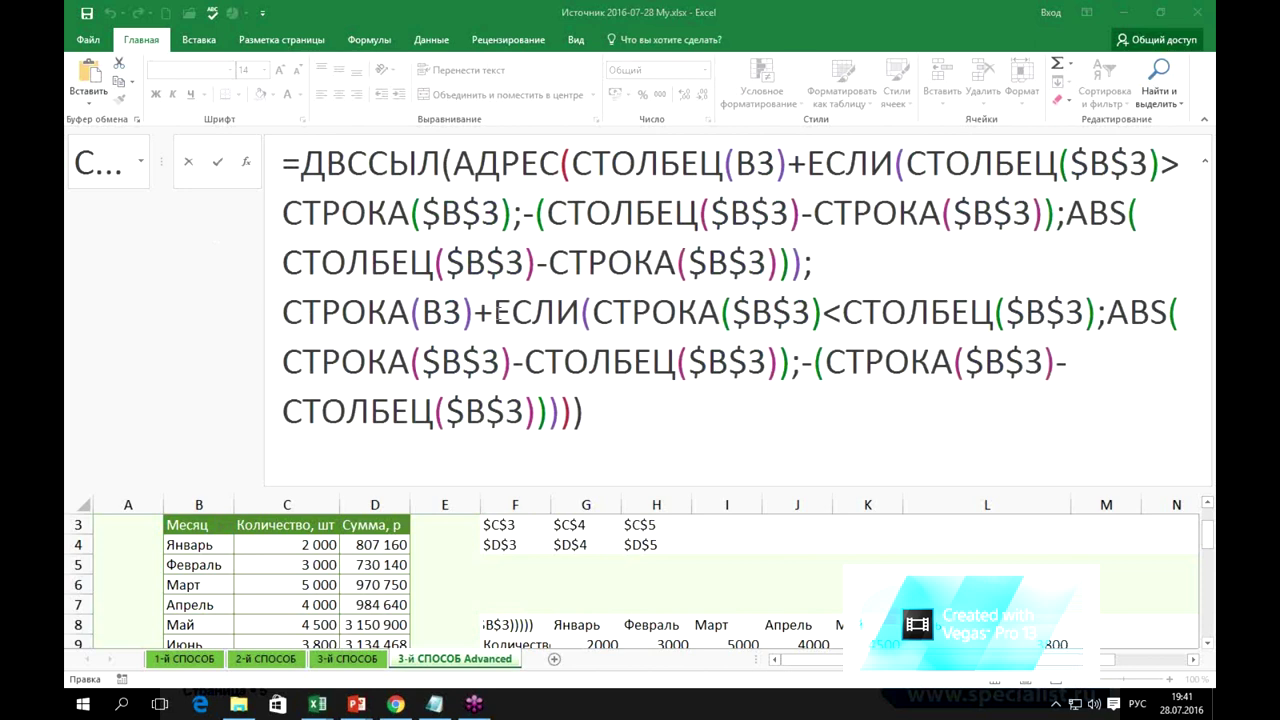
{"action": "triple_click", "coordinate": [596, 303]}
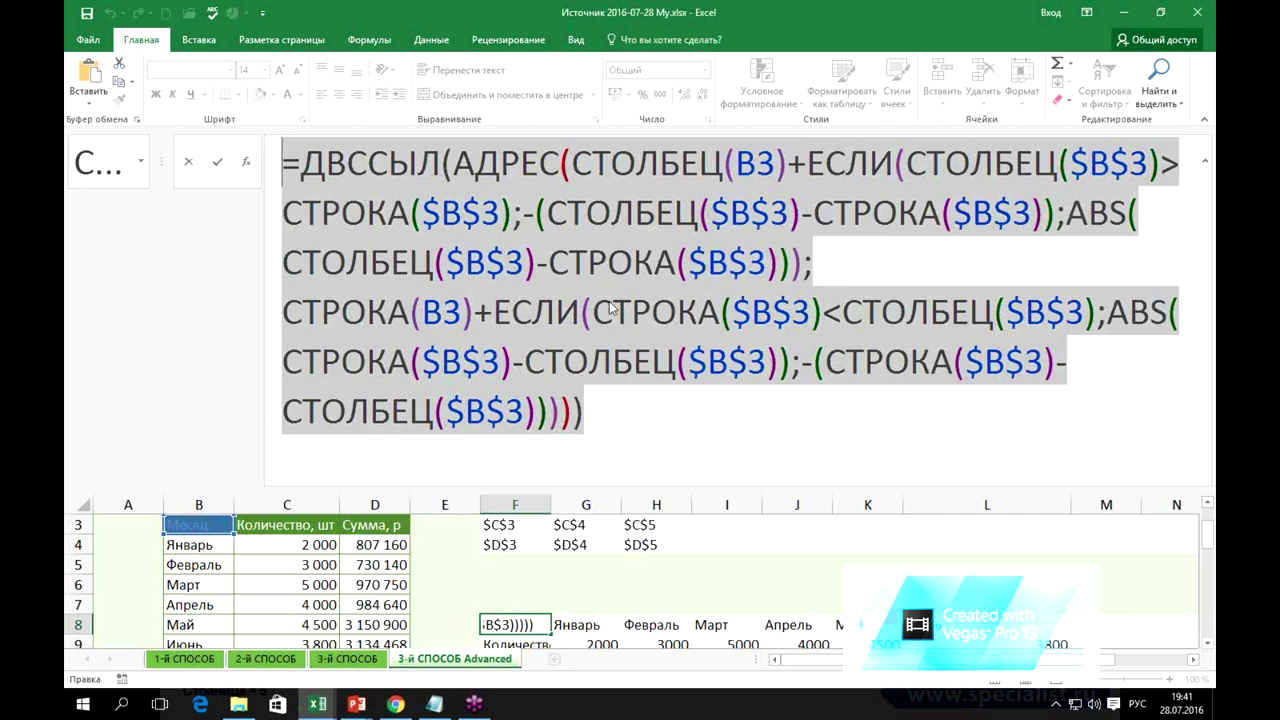
Insert Alt+Enter line breaks after СТРОКА(B3)+ and before the first ЕСЛИ in F8's formula.
{"action": "left_click", "coordinate": [492, 312]}
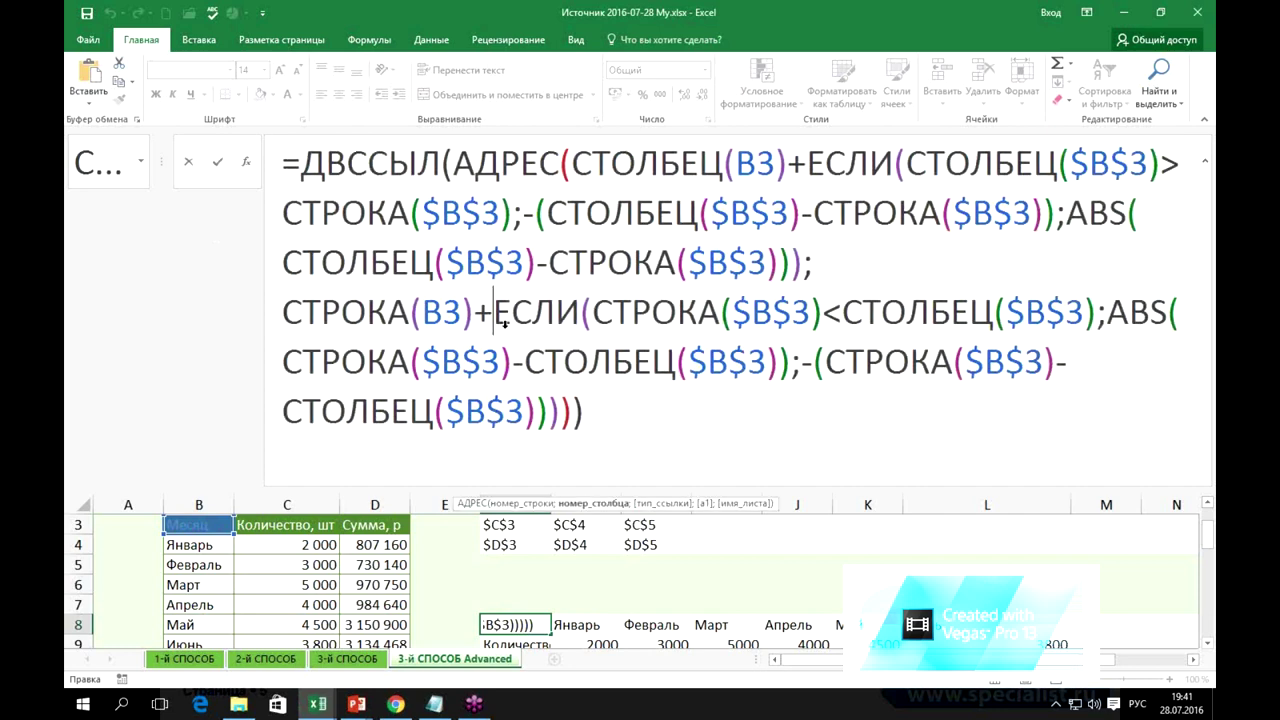
{"action": "key", "text": "alt+Return"}
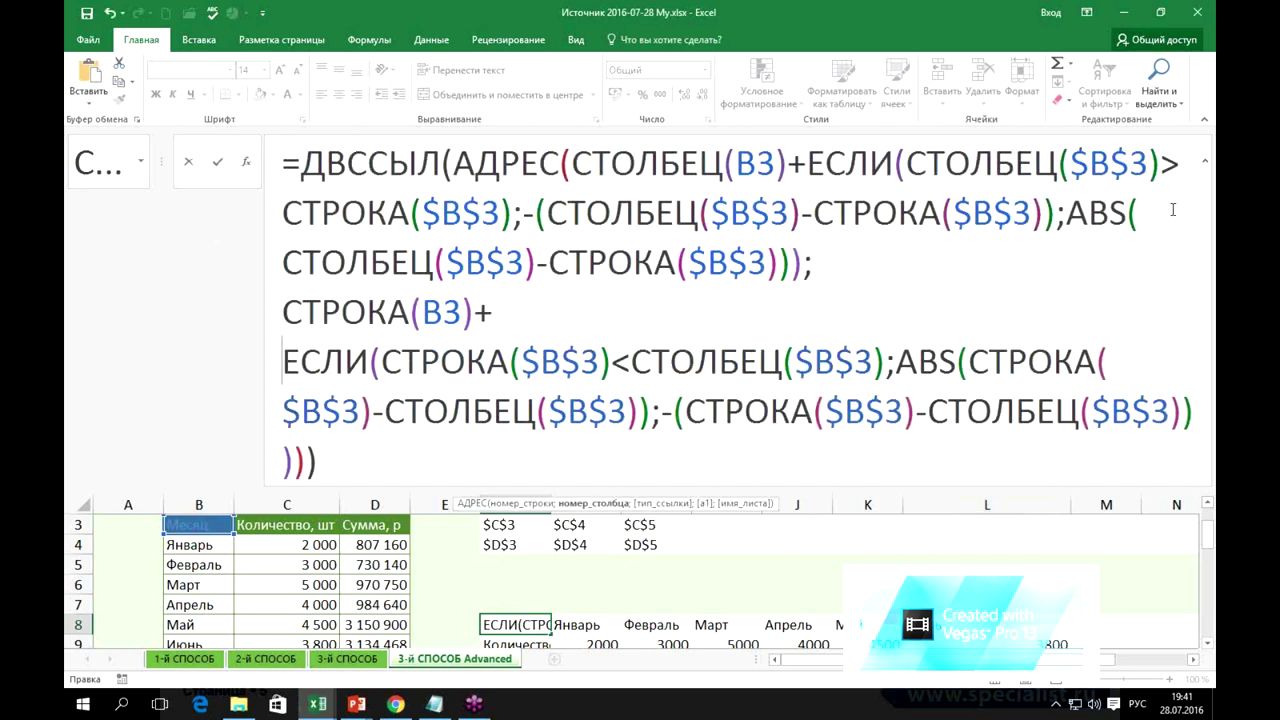
{"action": "left_click", "coordinate": [810, 164]}
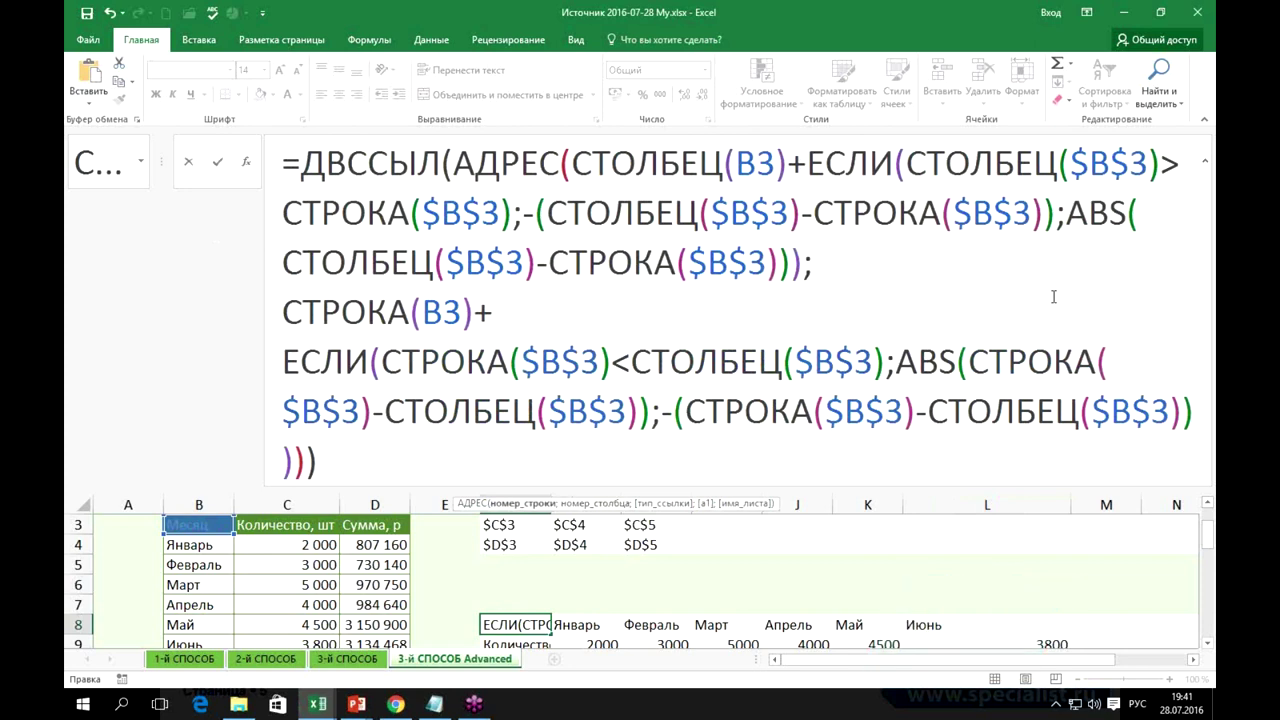
{"action": "key", "text": "alt+Return"}
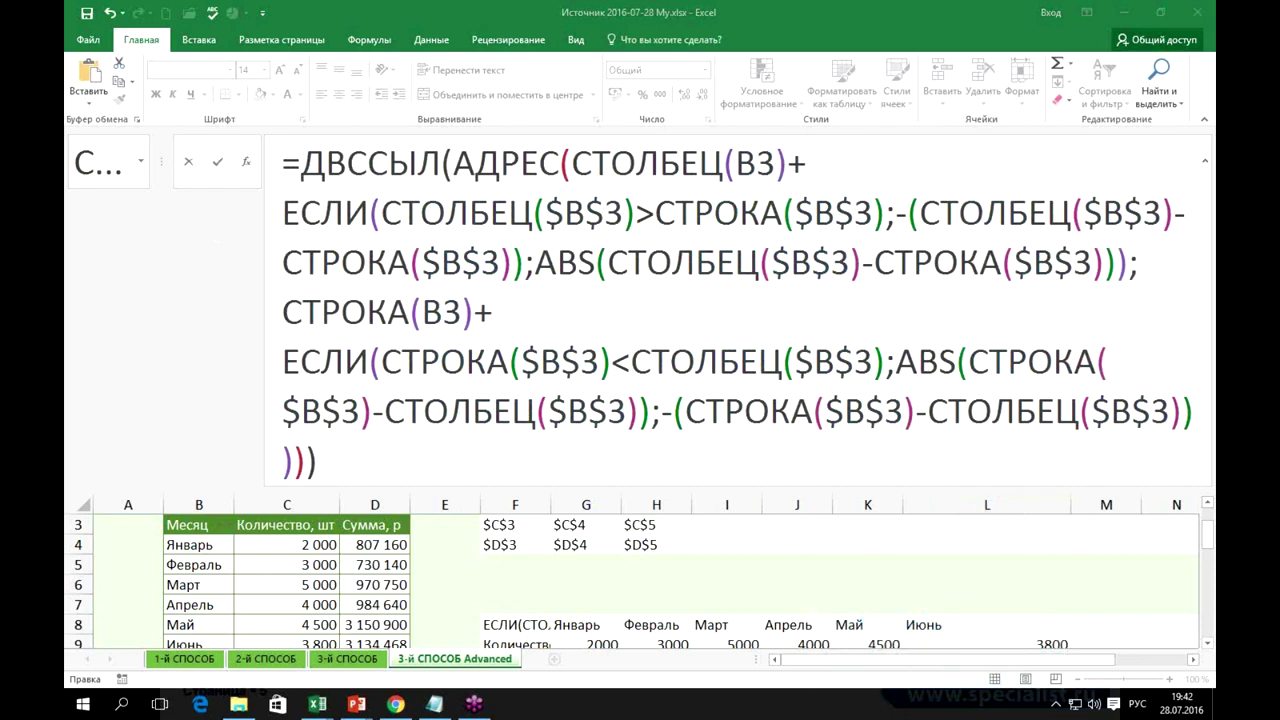
{"action": "key", "text": "Home"}
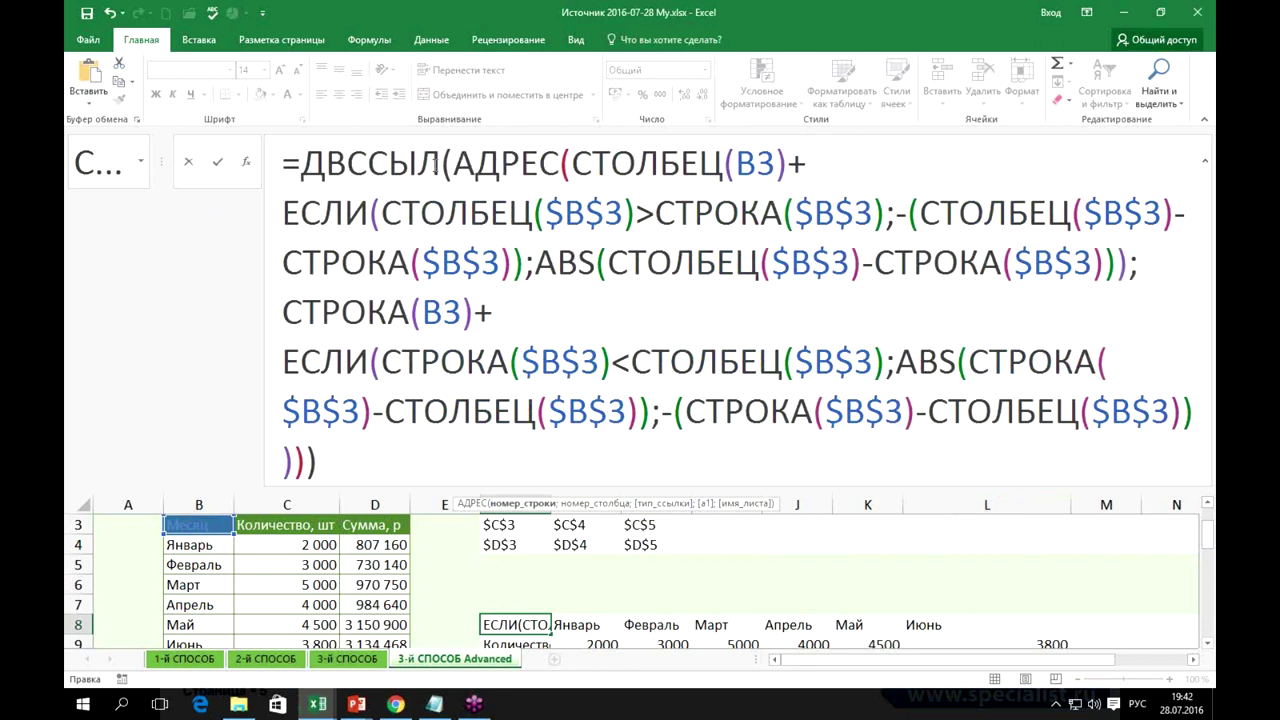
Discard the F8 formula edit so the original formula stays, then scroll down the sheet.
{"action": "left_click", "coordinate": [568, 162]}
{"action": "left_click", "coordinate": [912, 622]}
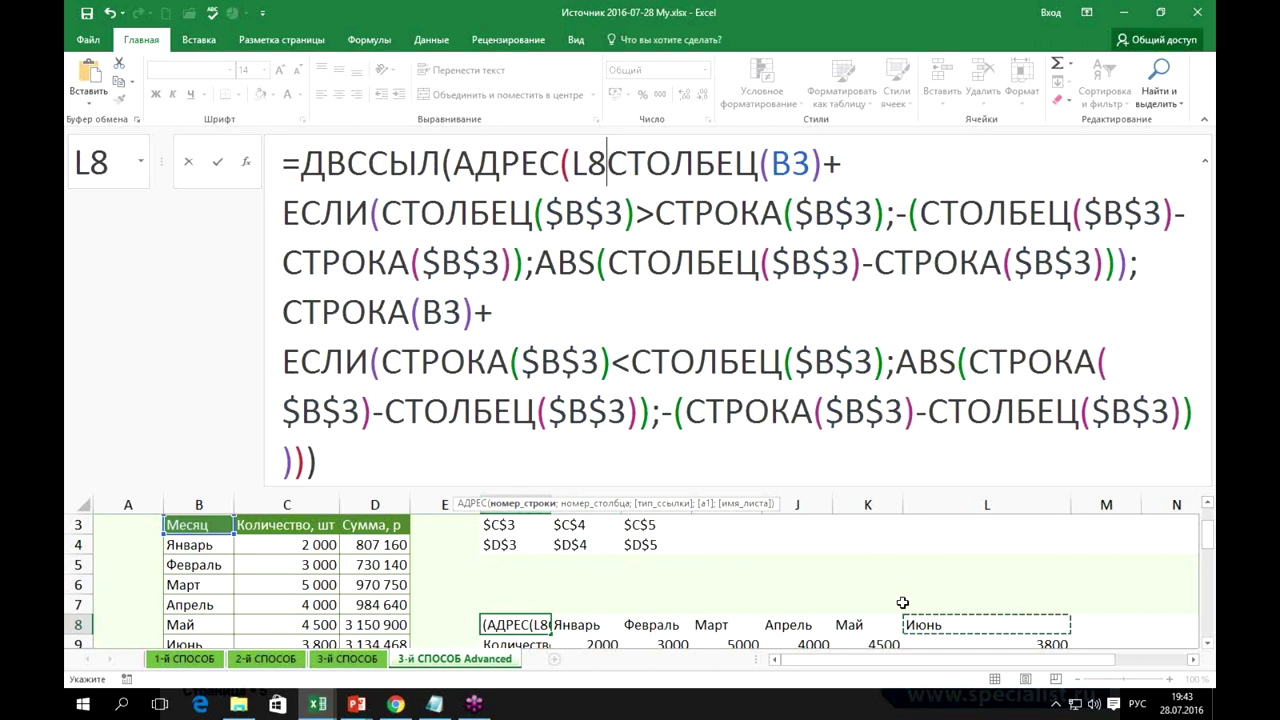
{"action": "key", "text": "Escape"}
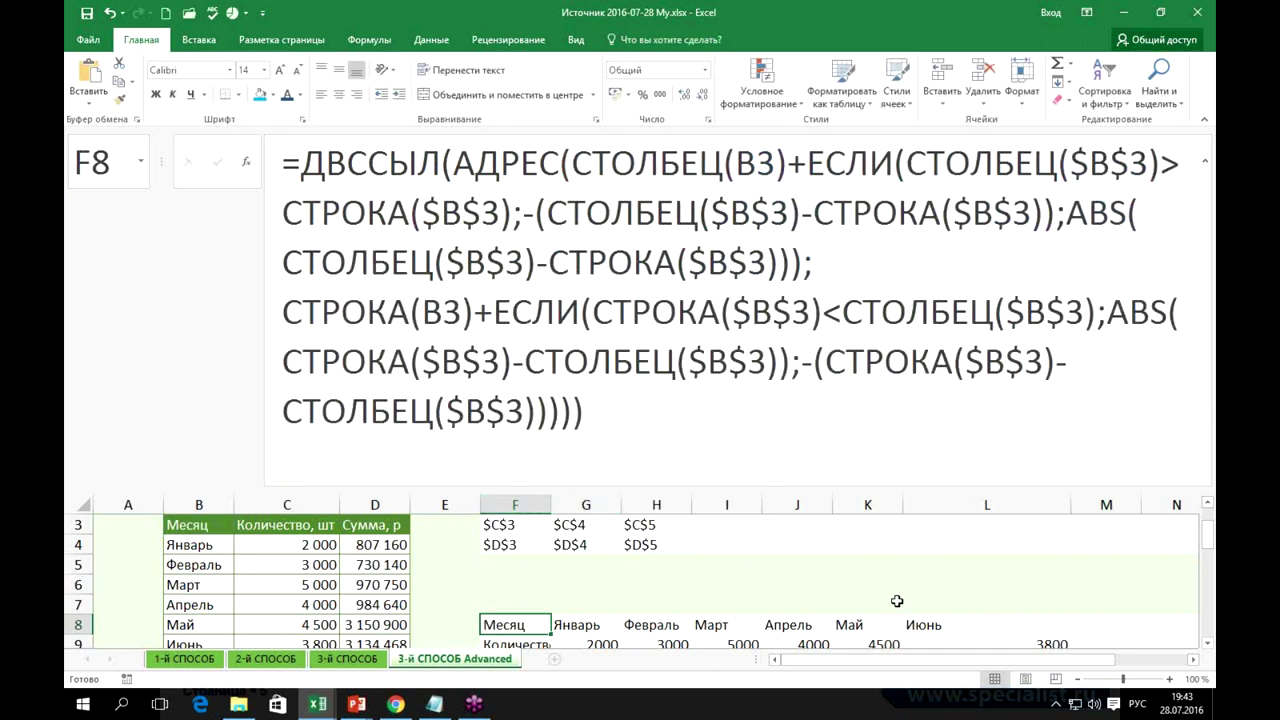
{"action": "scroll", "coordinate": [874, 562], "scroll_direction": "down", "scroll_amount": 1}
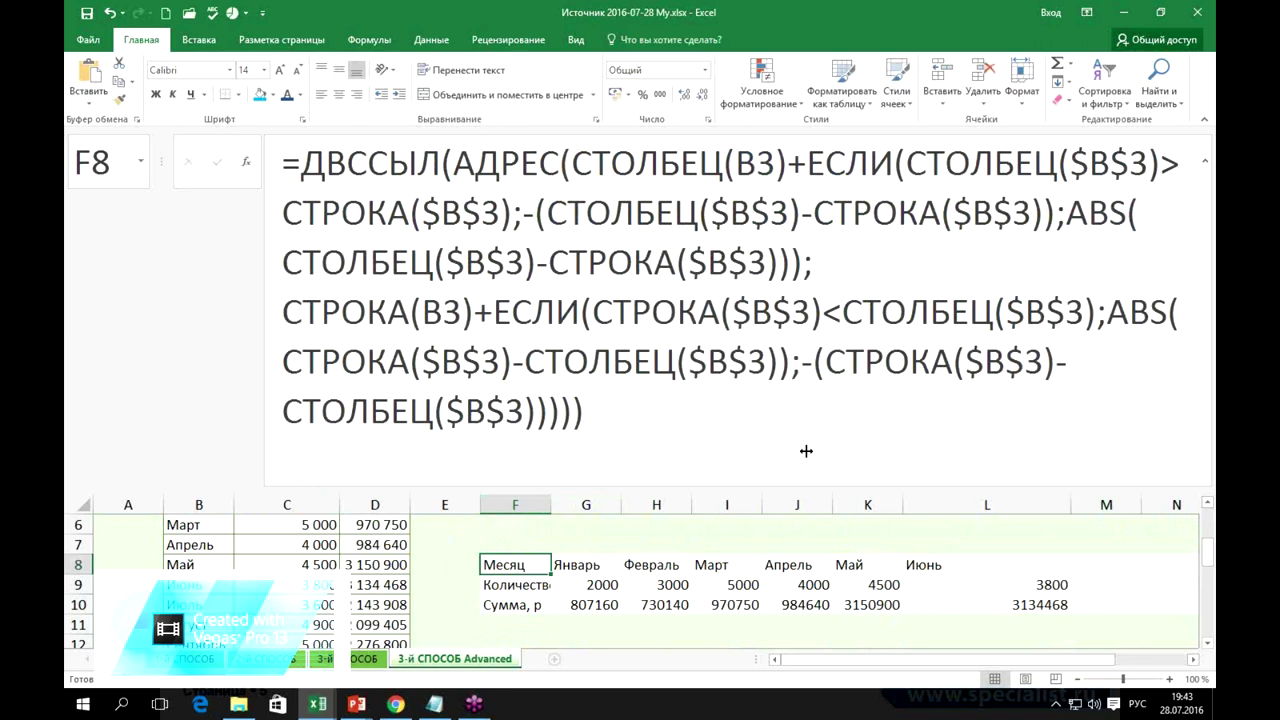
{"action": "mouse_move", "coordinate": [354, 714]}
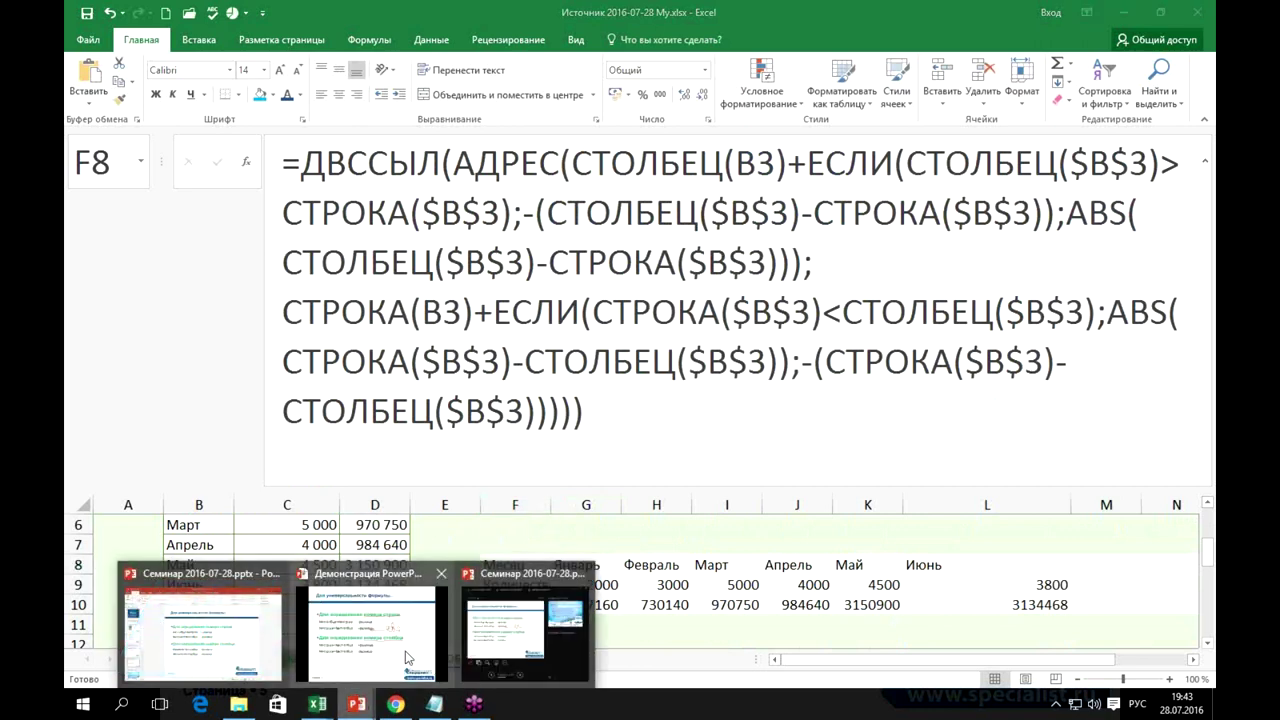
Switch to the running PowerPoint slideshow of recommended courses.
{"action": "left_click", "coordinate": [408, 658]}
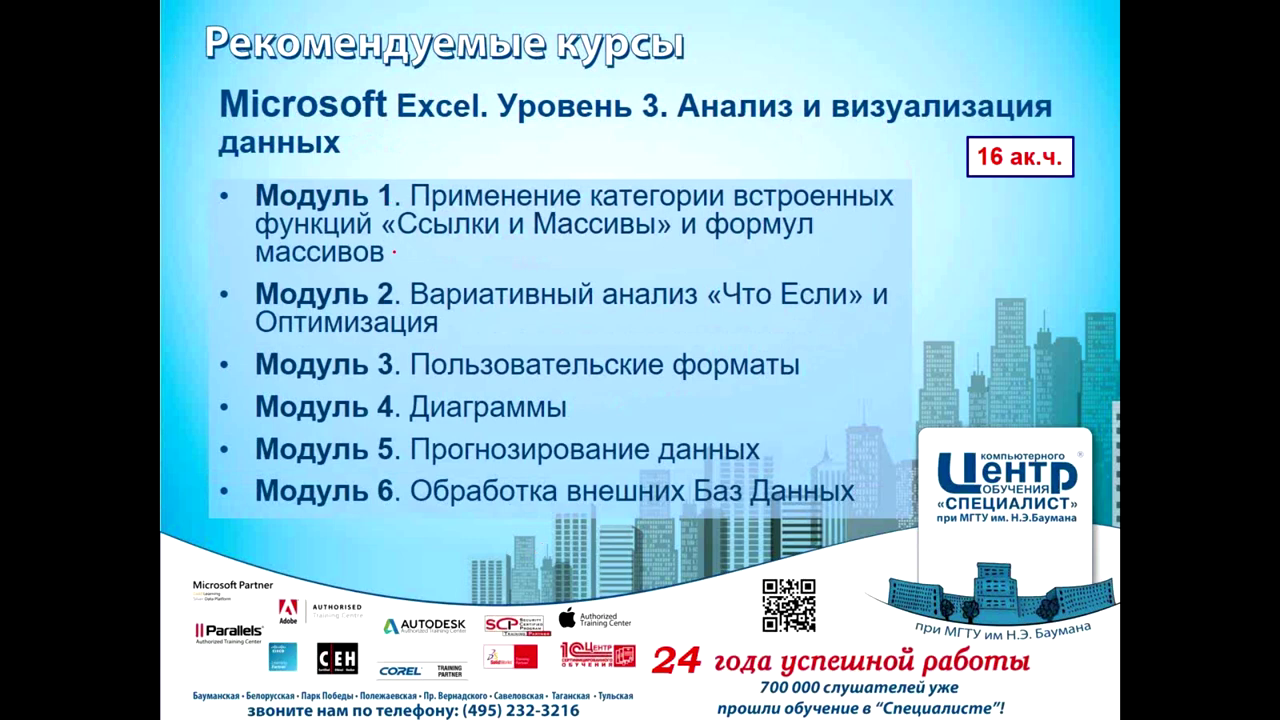
Underline «Ссылки и Массивы» and «массивов» in red ink, then advance to the next slide.
{"action": "left_click_drag", "start_coordinate": [399, 241], "coordinate": [842, 232]}
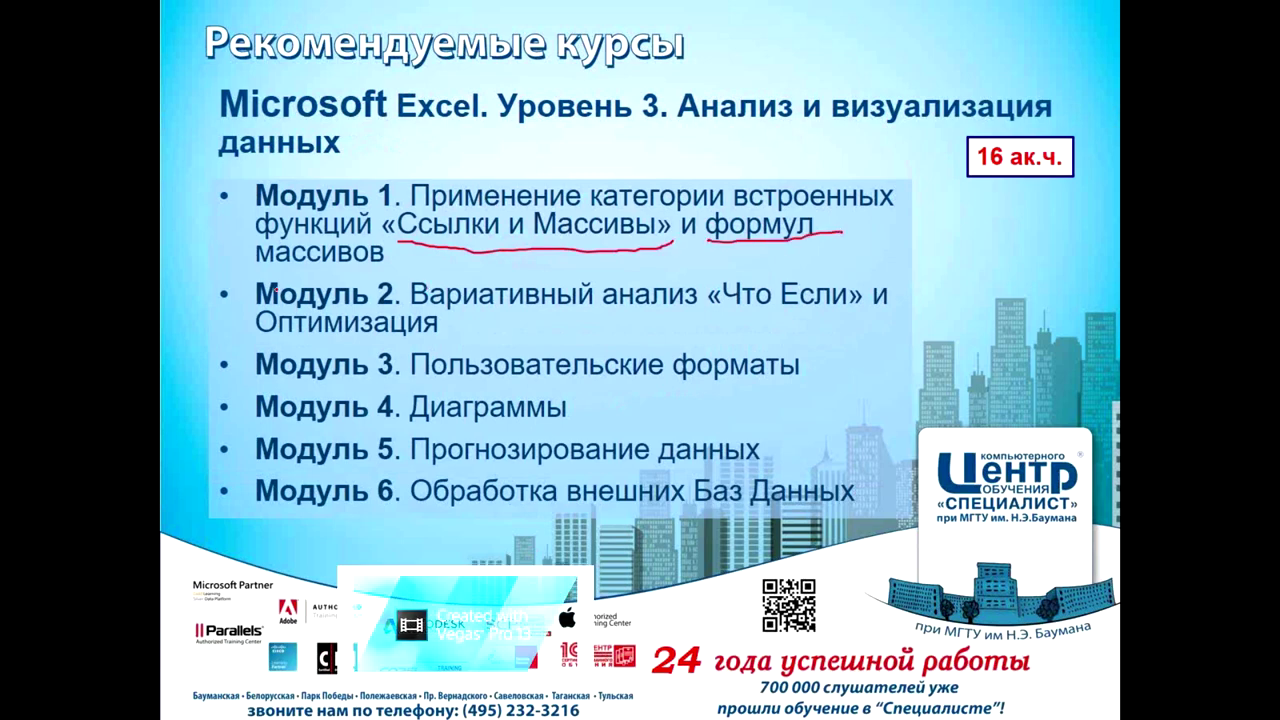
{"action": "left_click_drag", "start_coordinate": [258, 276], "coordinate": [396, 264]}
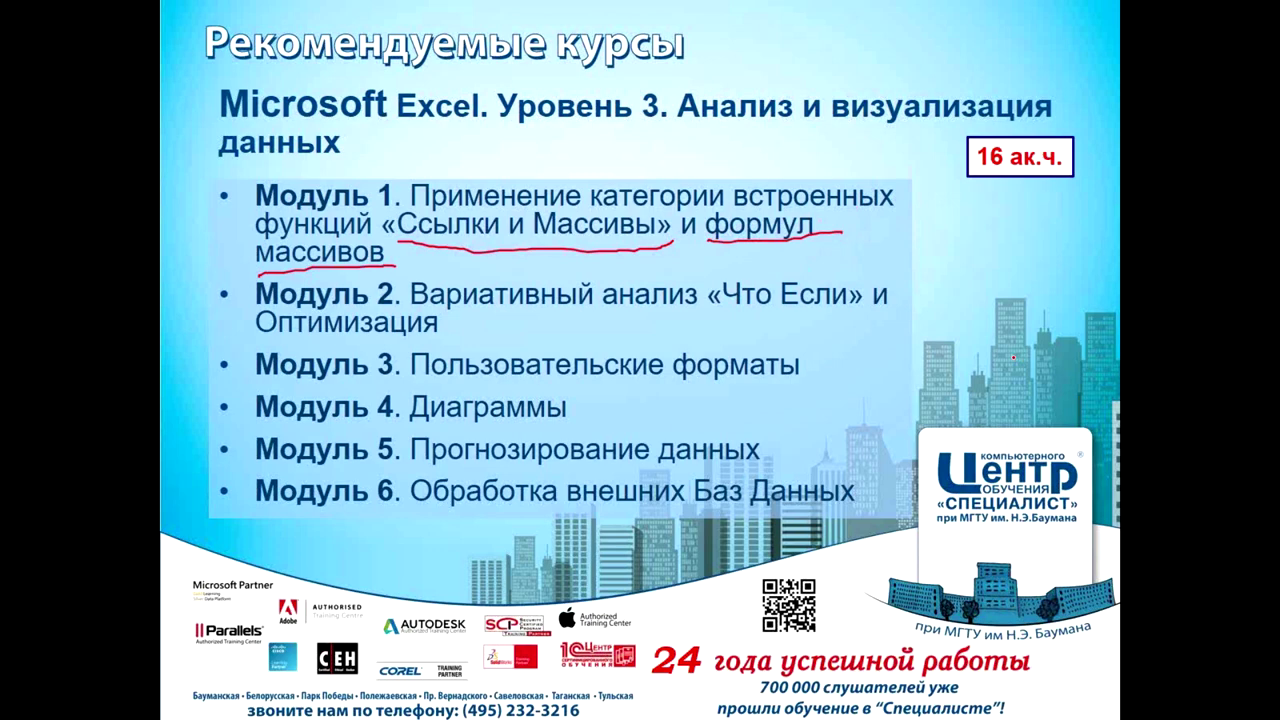
{"action": "key", "text": "Right"}
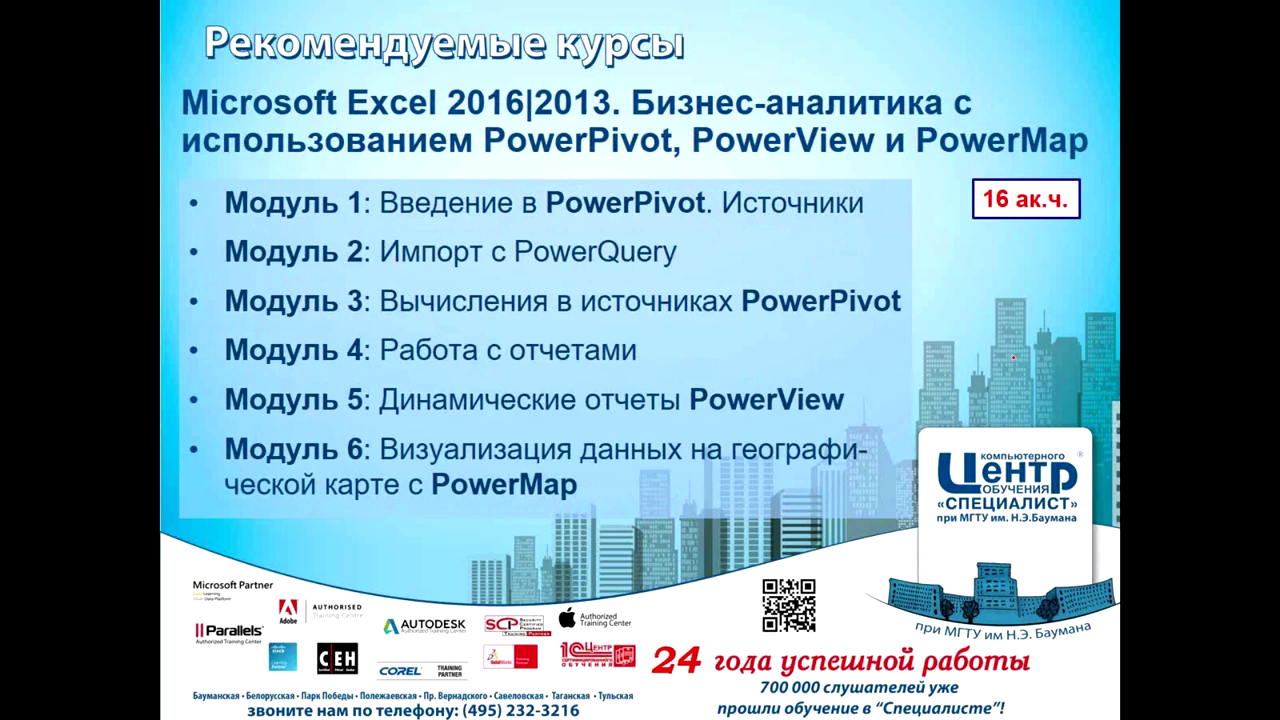